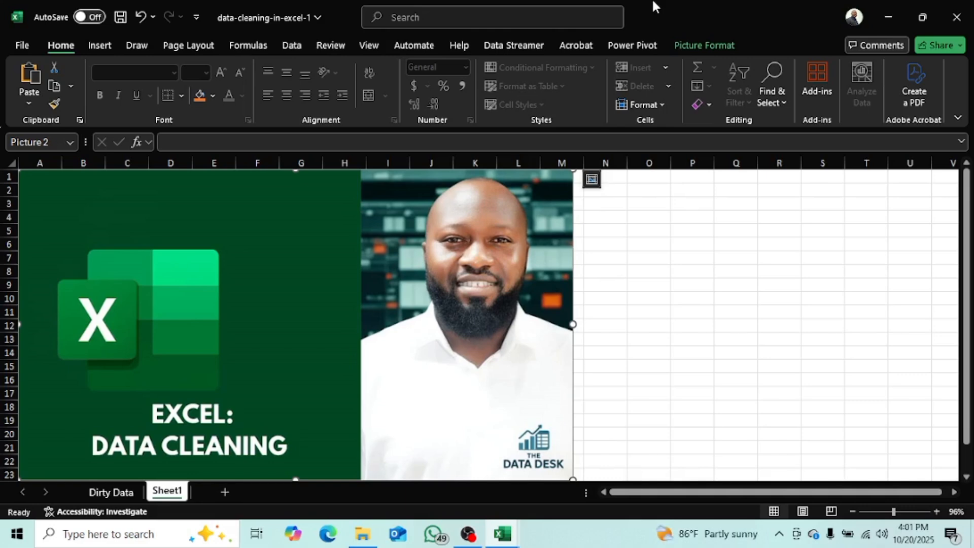
Delete rows 1 to 3, containing the title banner and blank rows, from the Dirty Data sheet.
click(110, 495)
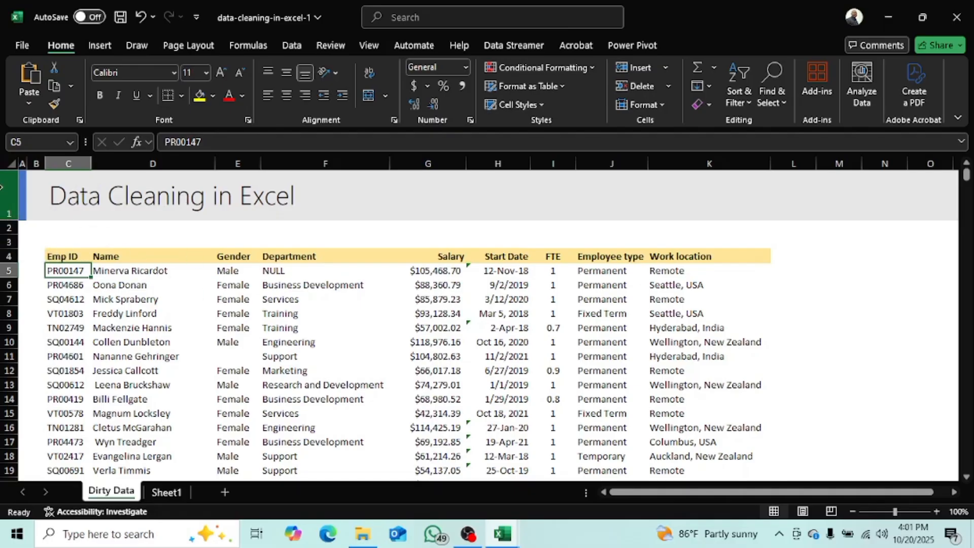
drag(2, 187, 4, 241)
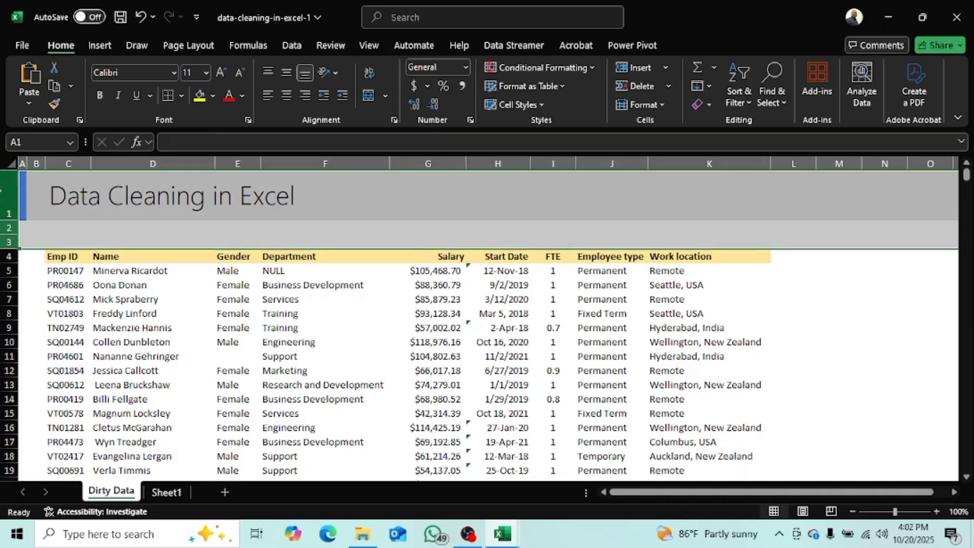
right_click(12, 185)
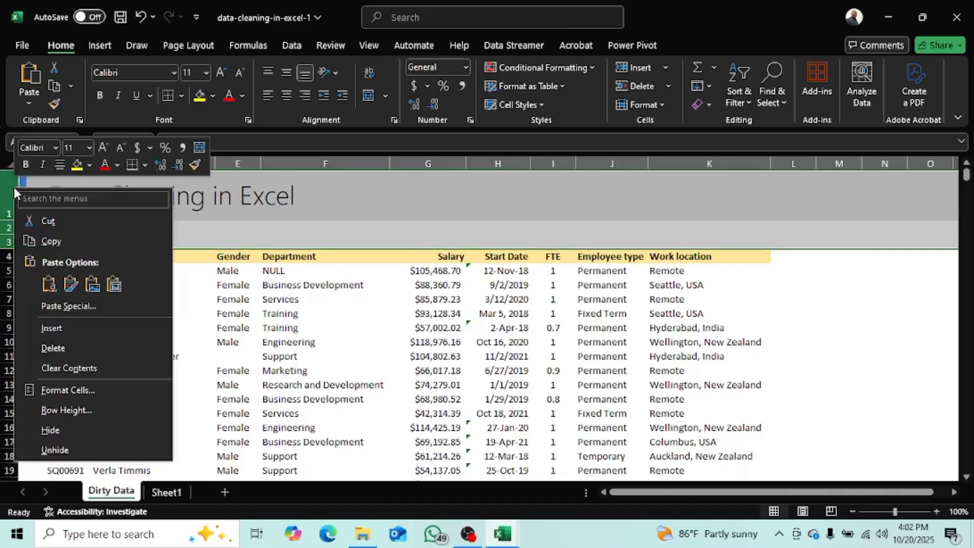
click(83, 346)
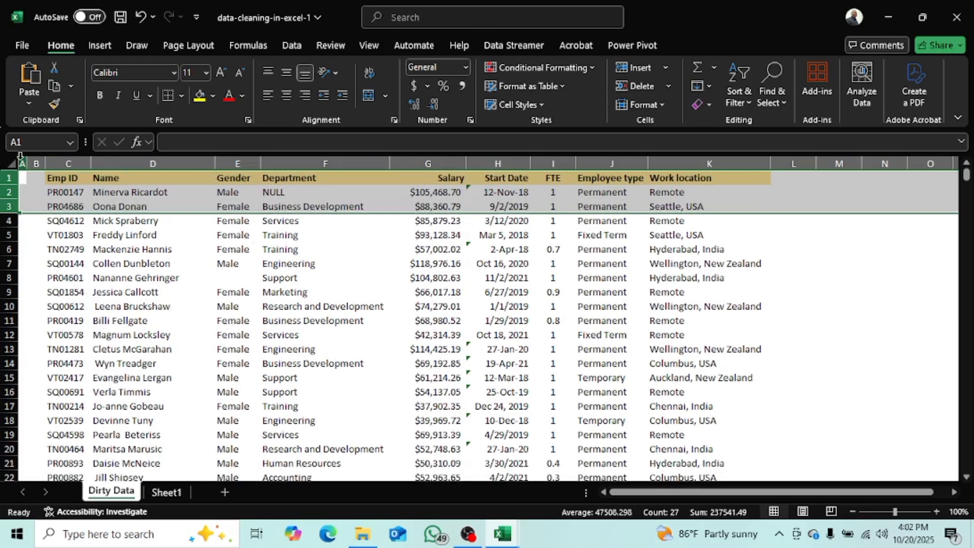
Delete the empty columns A and B so the employee table starts at the sheet's first column.
drag(22, 161, 36, 163)
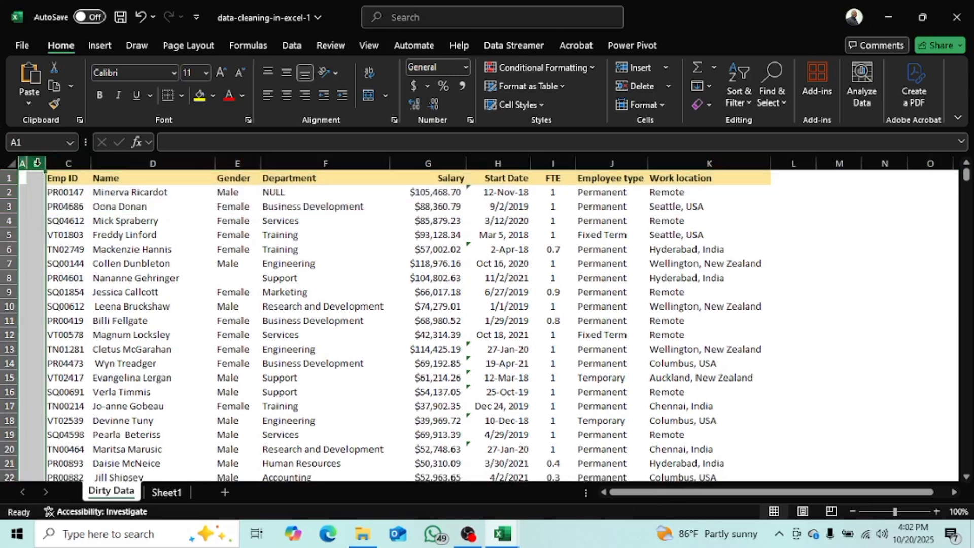
right_click(36, 164)
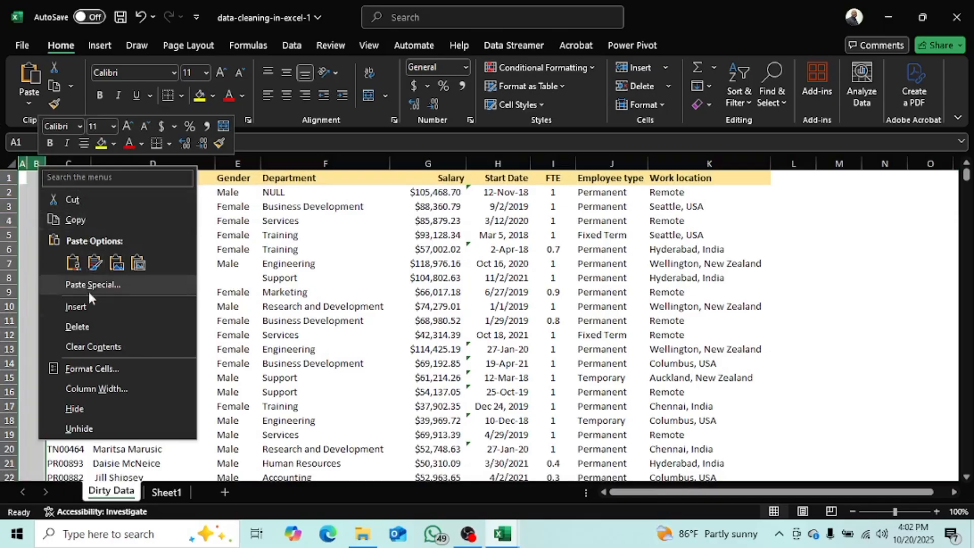
click(76, 429)
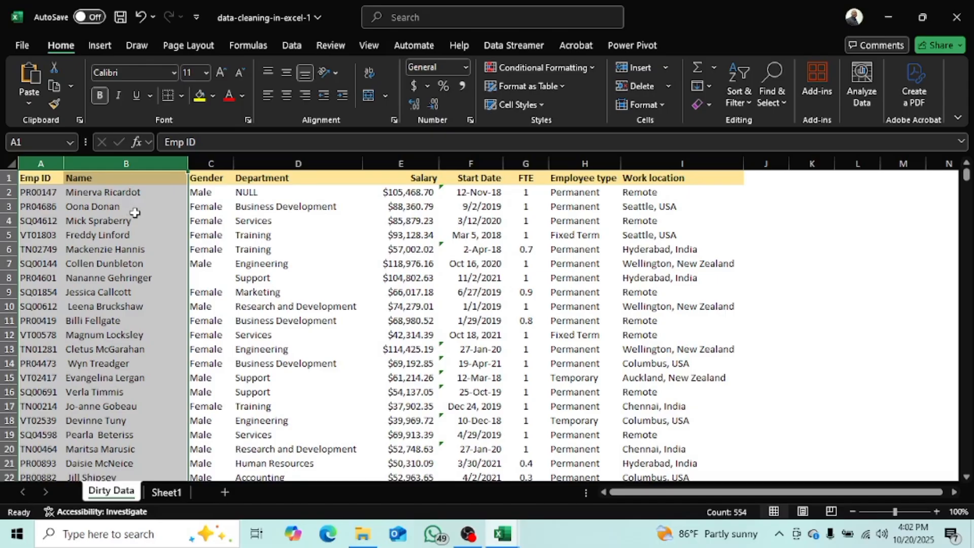
Apply a Duplicate Values conditional format with Light Red Fill to the whole Emp ID column.
click(32, 181)
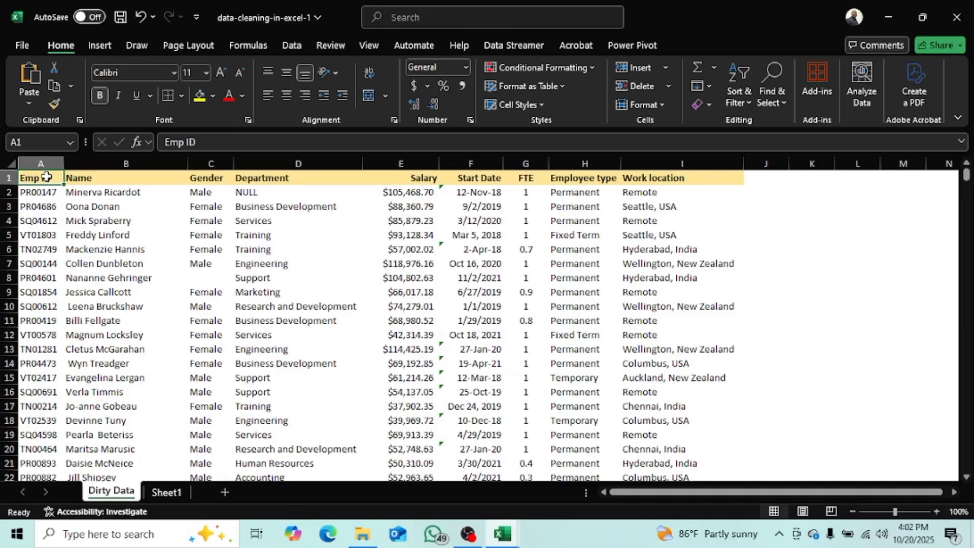
click(42, 193)
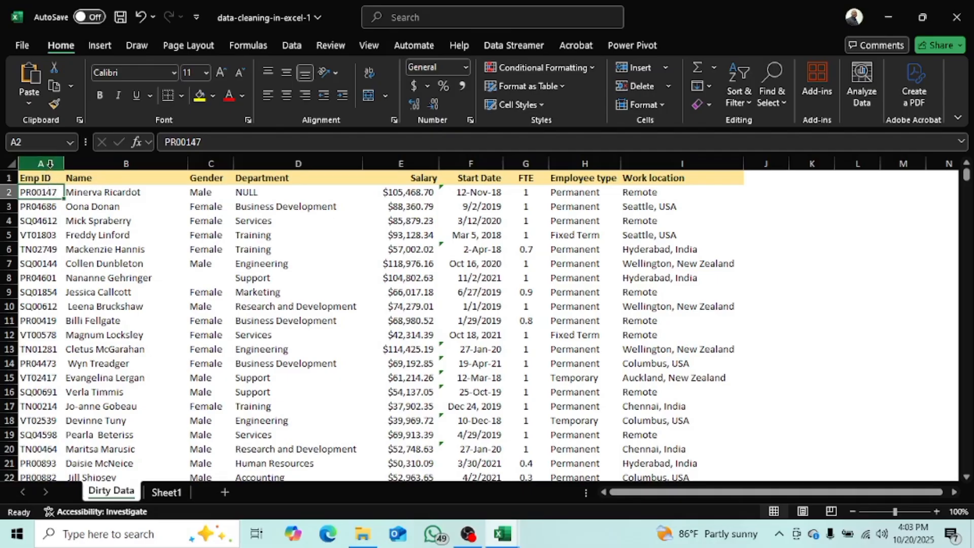
click(50, 163)
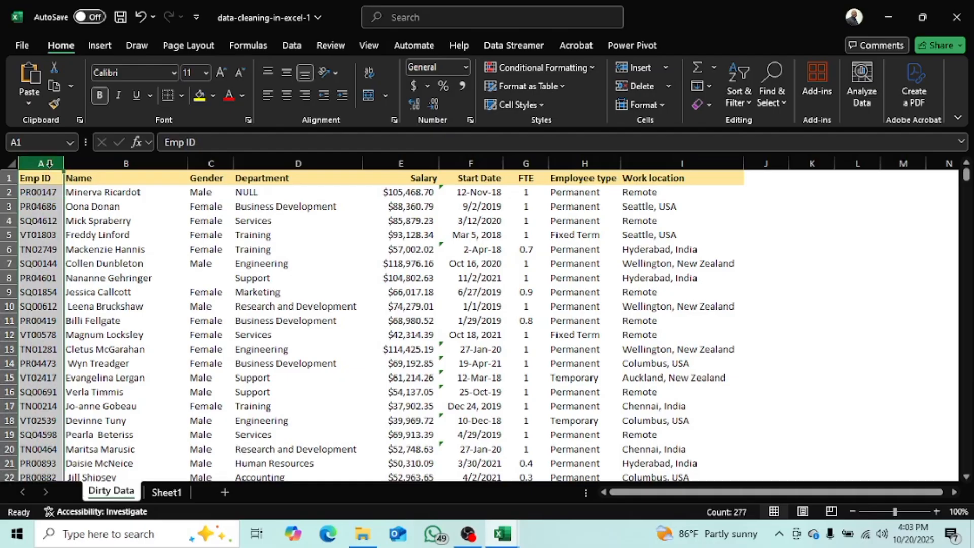
click(574, 66)
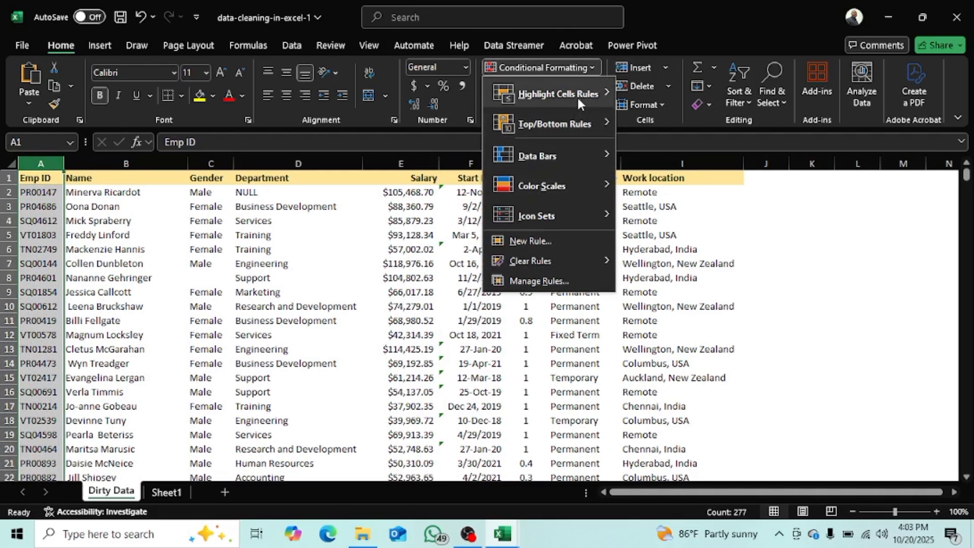
mouse_move(577, 96)
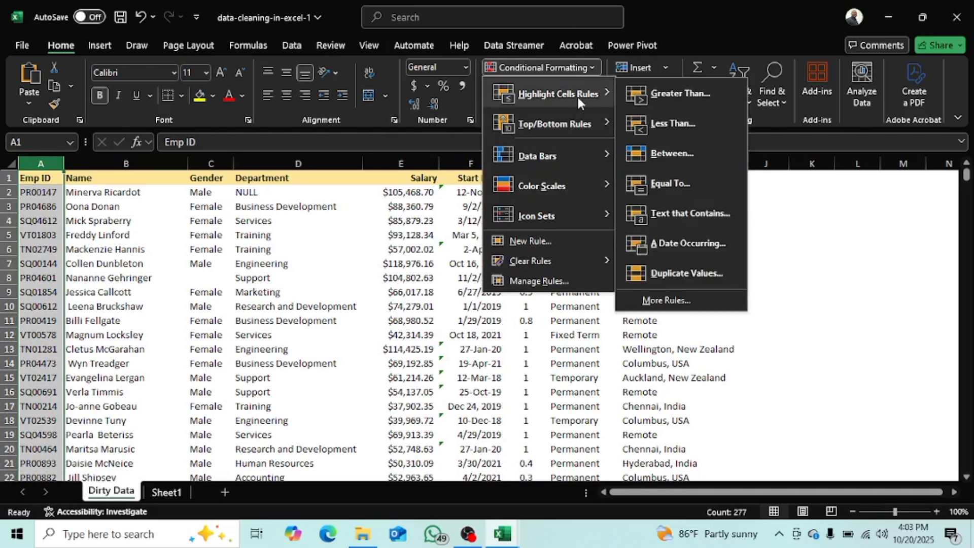
click(693, 275)
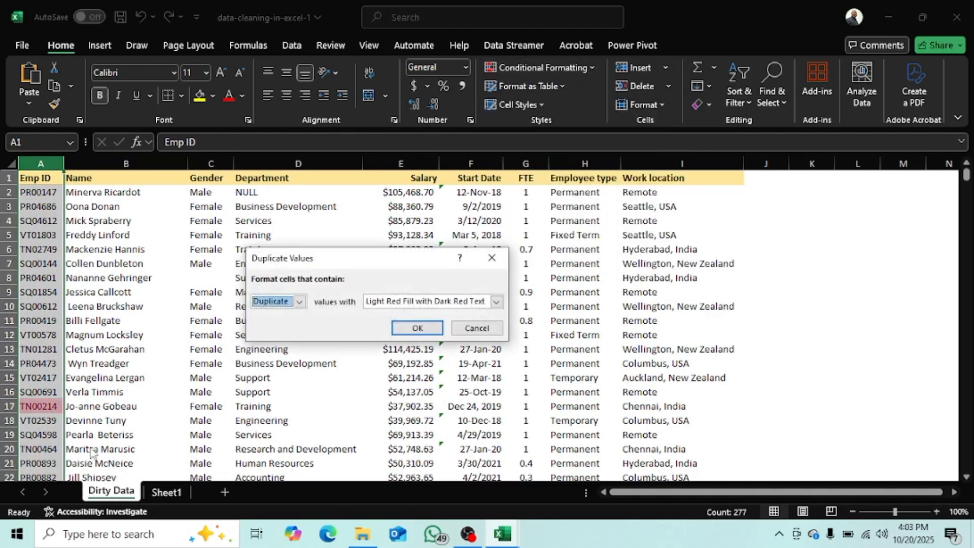
click(496, 302)
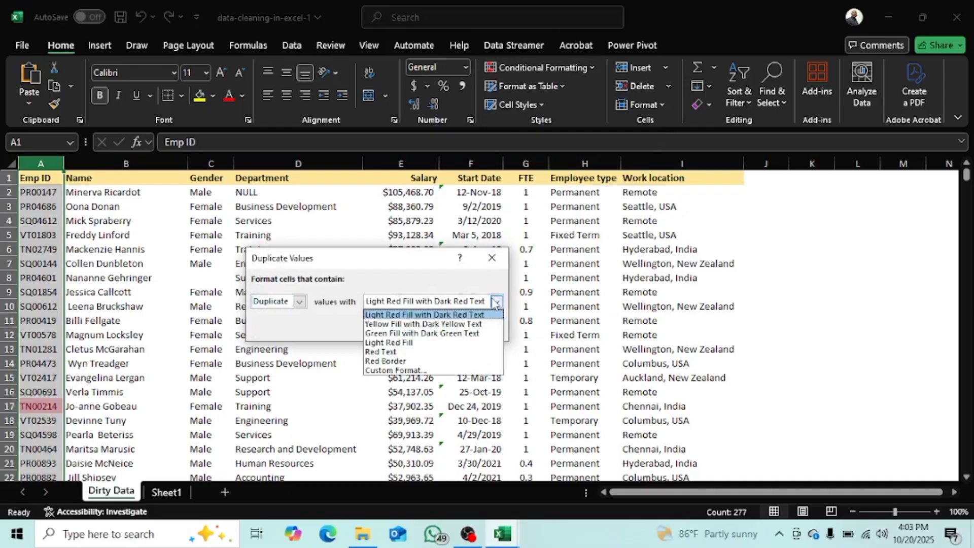
click(402, 343)
click(413, 327)
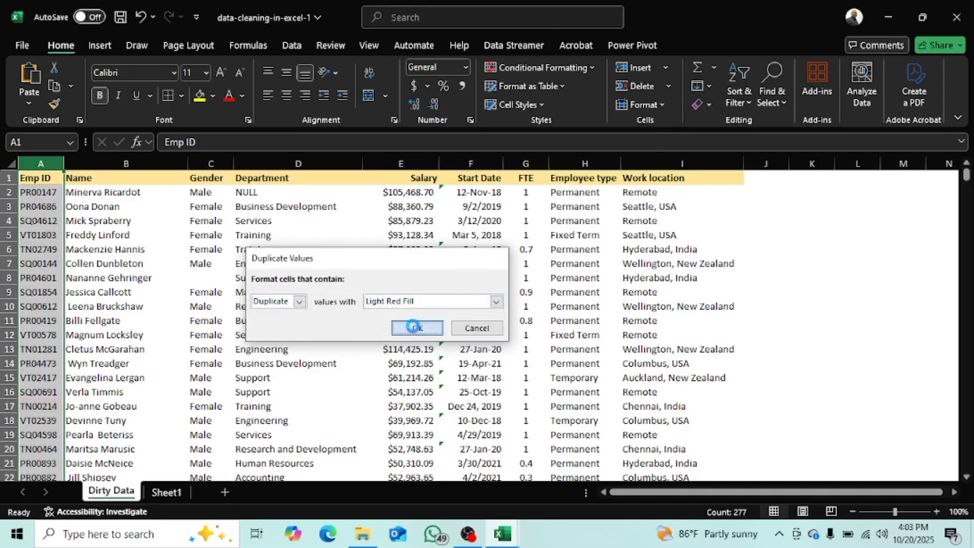
Examine the Emp ID column for cells highlighted as duplicates.
scroll(42, 415, down, 1)
click(47, 364)
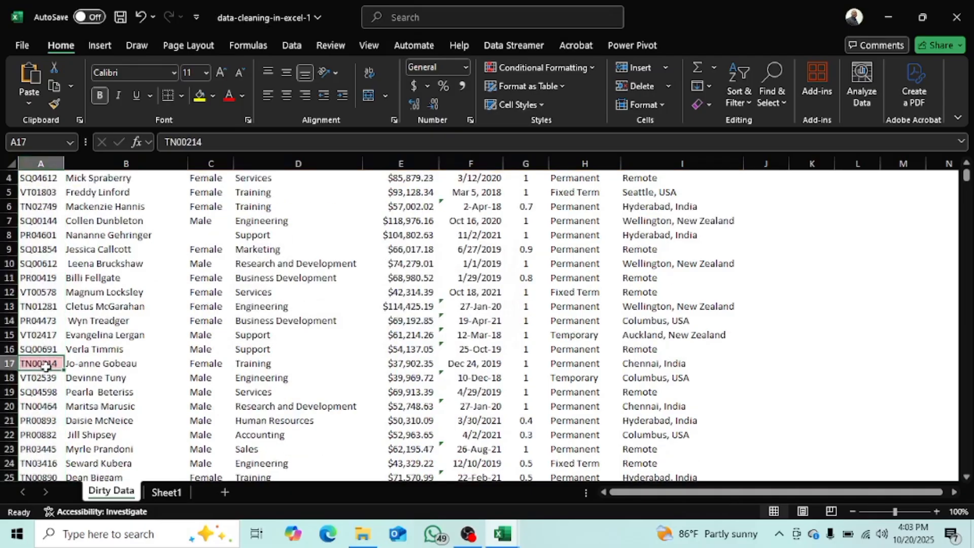
click(49, 338)
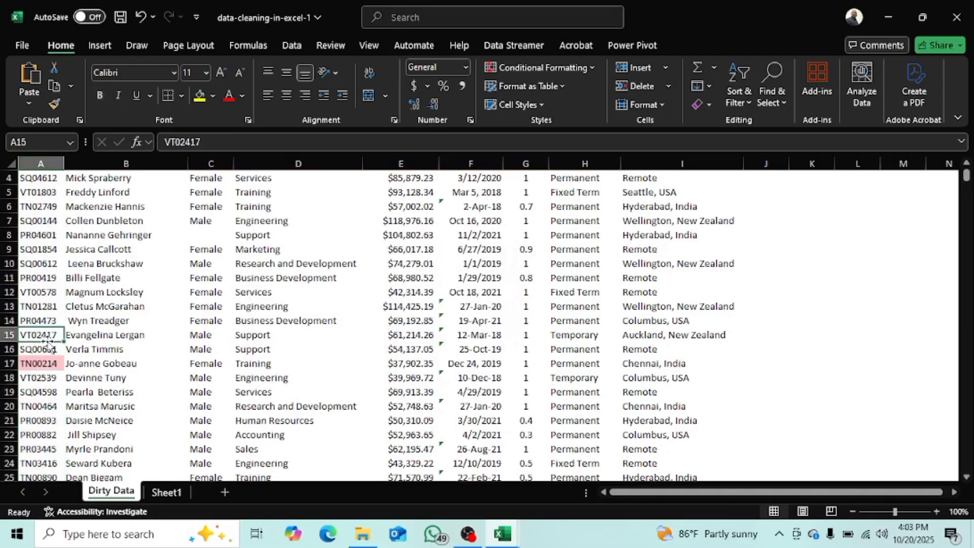
click(53, 364)
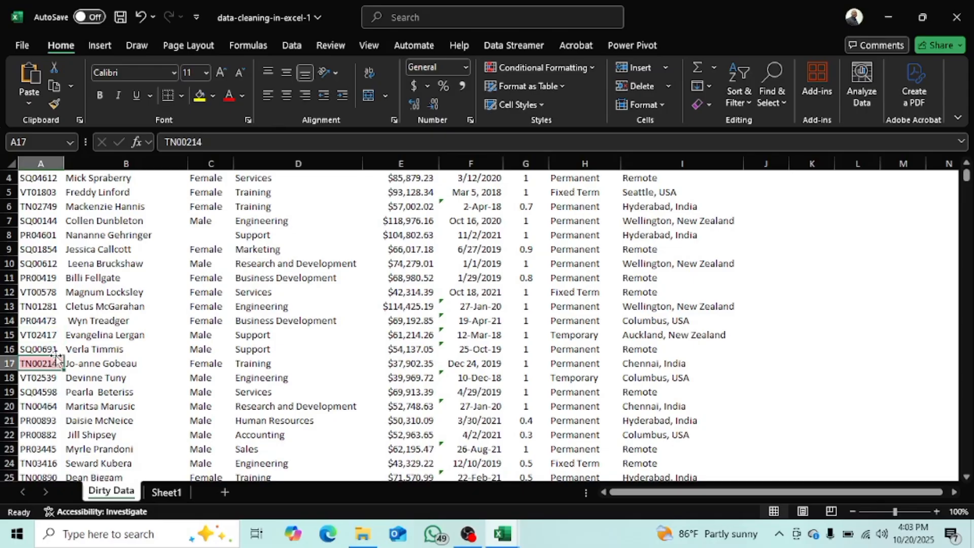
scroll(51, 361, down, 7)
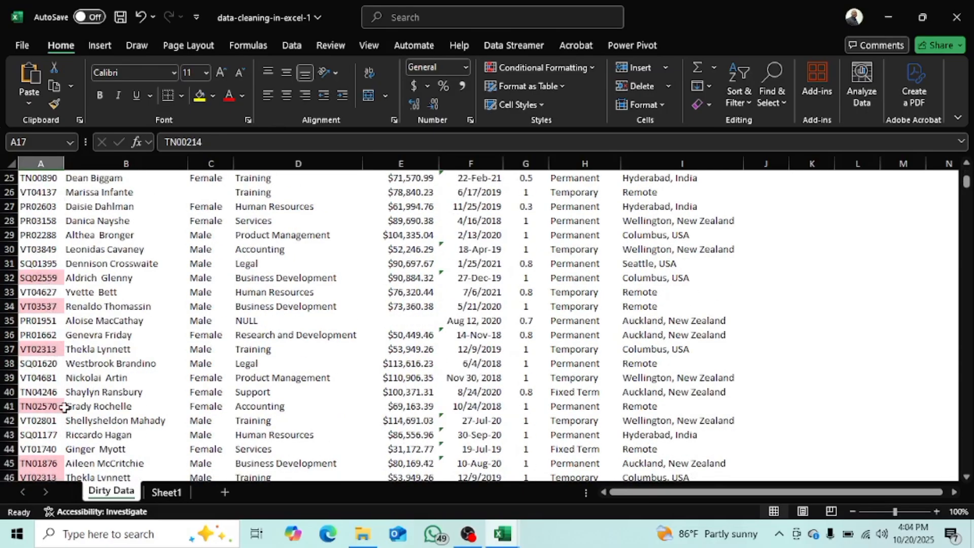
scroll(51, 229, up, 8)
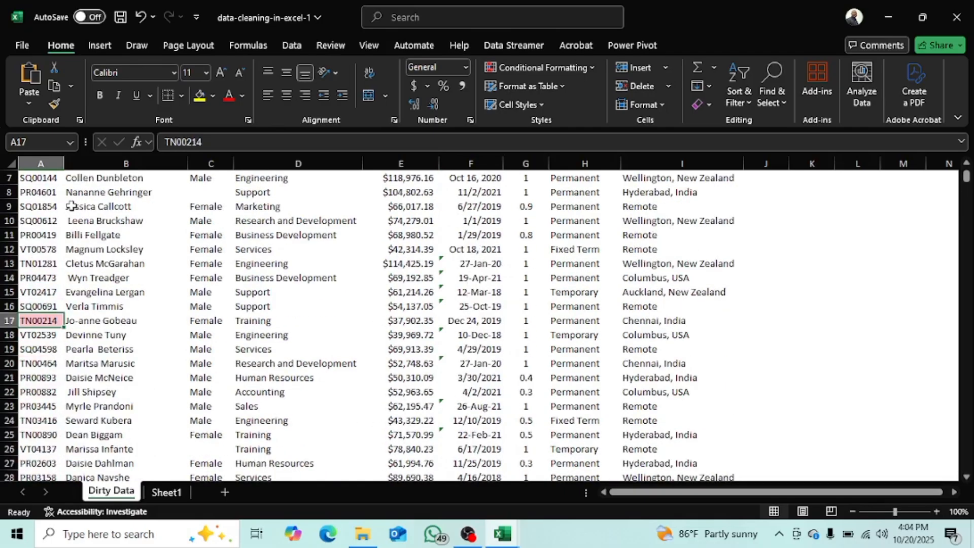
Remove duplicate rows from the Emp ID column with the selection expanded, comparing all columns and treating the first row as headers.
click(42, 164)
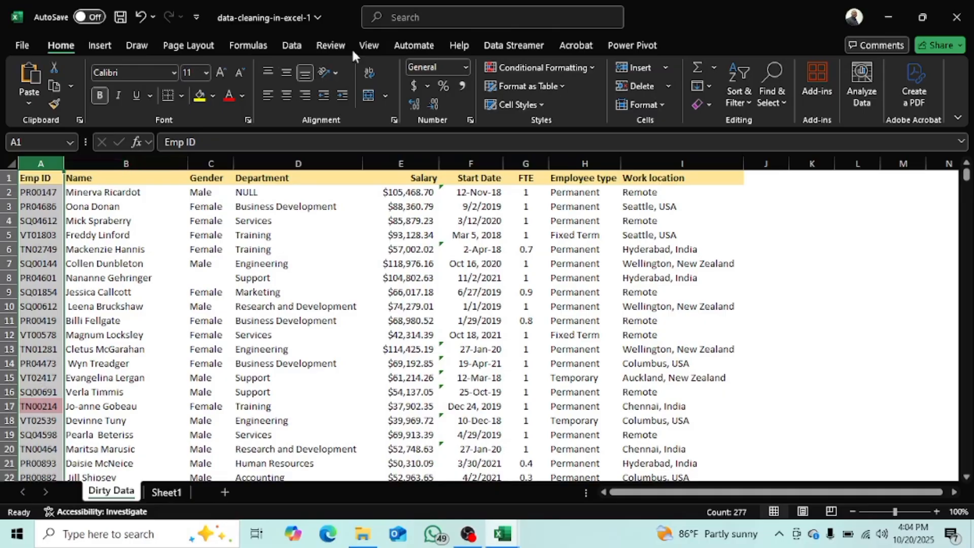
click(287, 44)
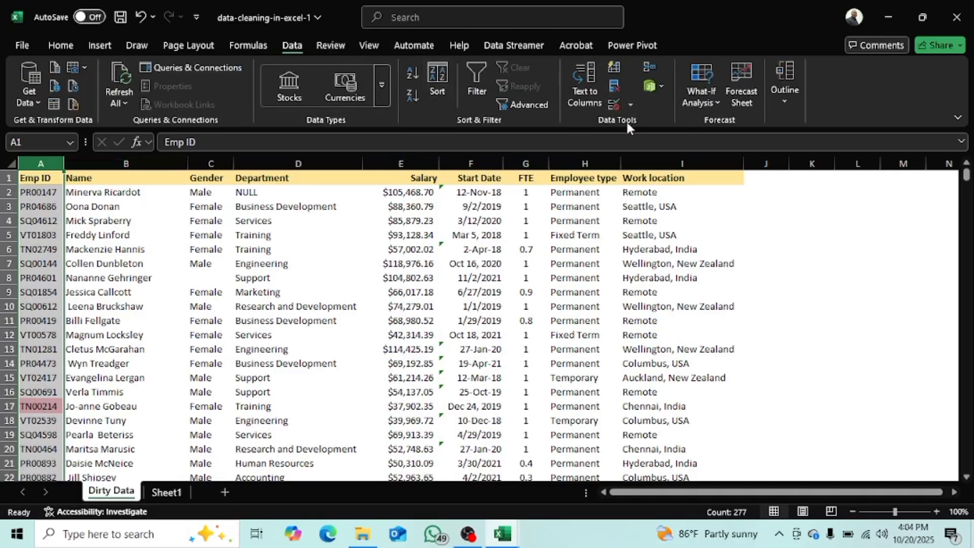
click(617, 84)
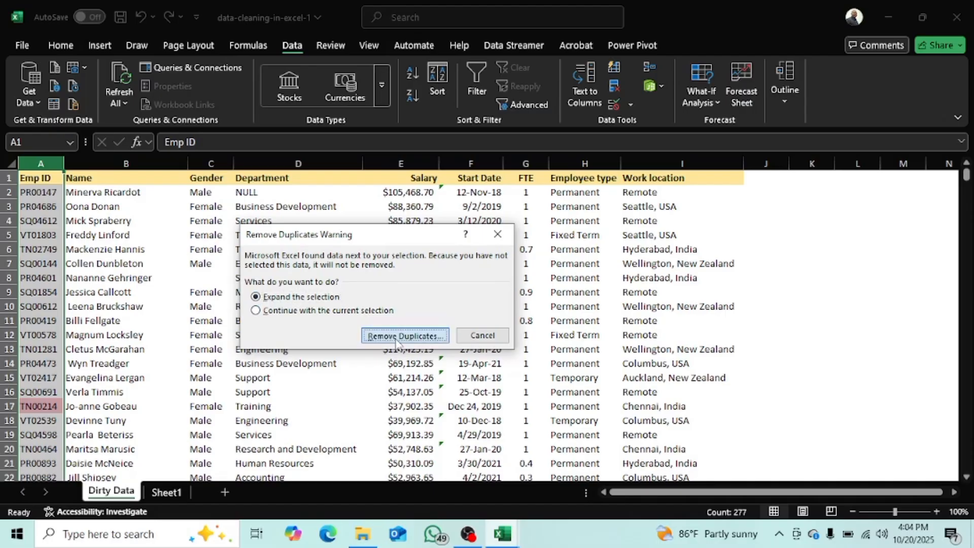
click(396, 339)
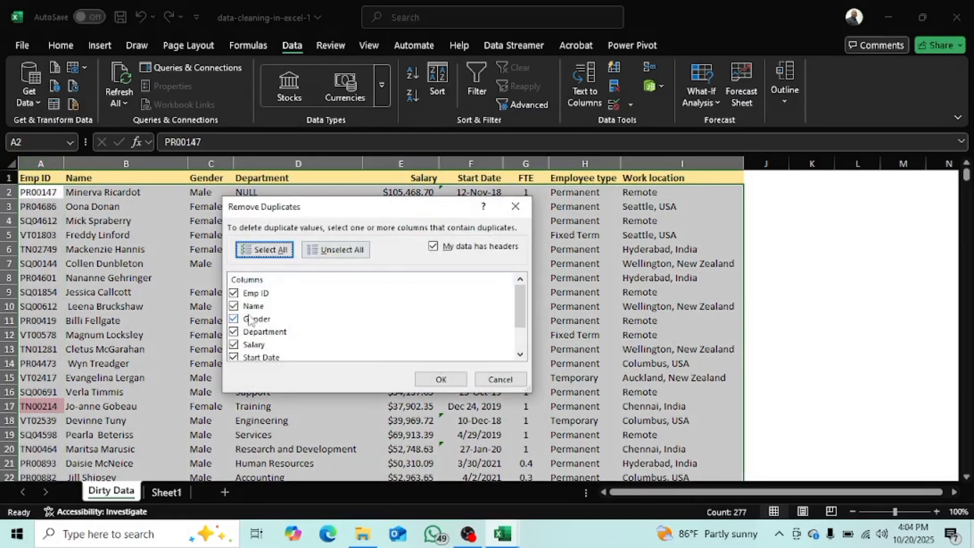
scroll(256, 317, down, 1)
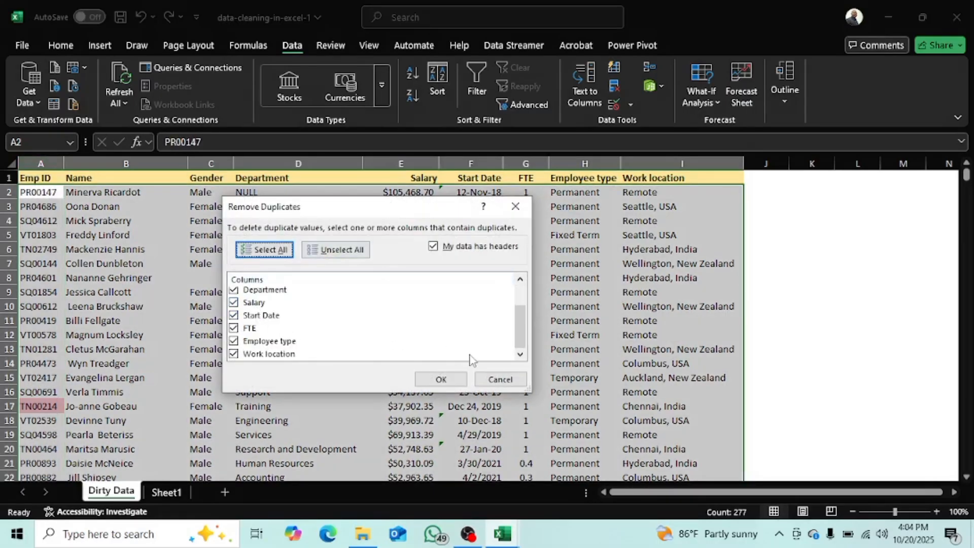
click(442, 384)
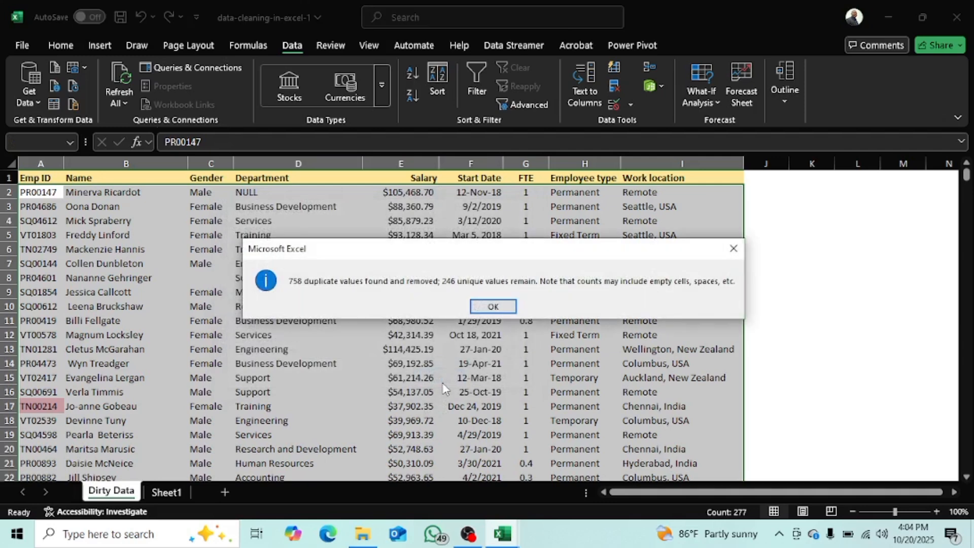
click(493, 307)
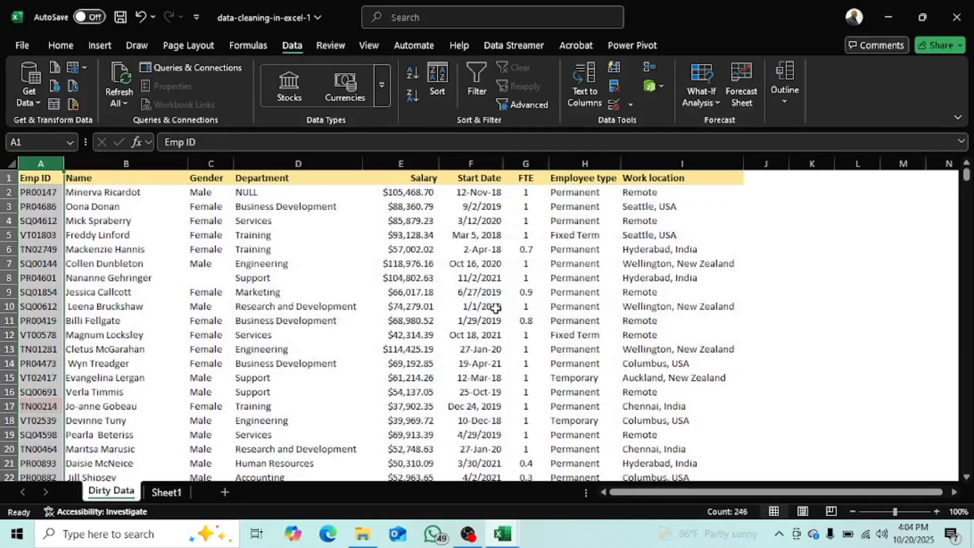
Copy the Emp ID highlighted as a duplicate in cell A61.
scroll(59, 288, down, 10)
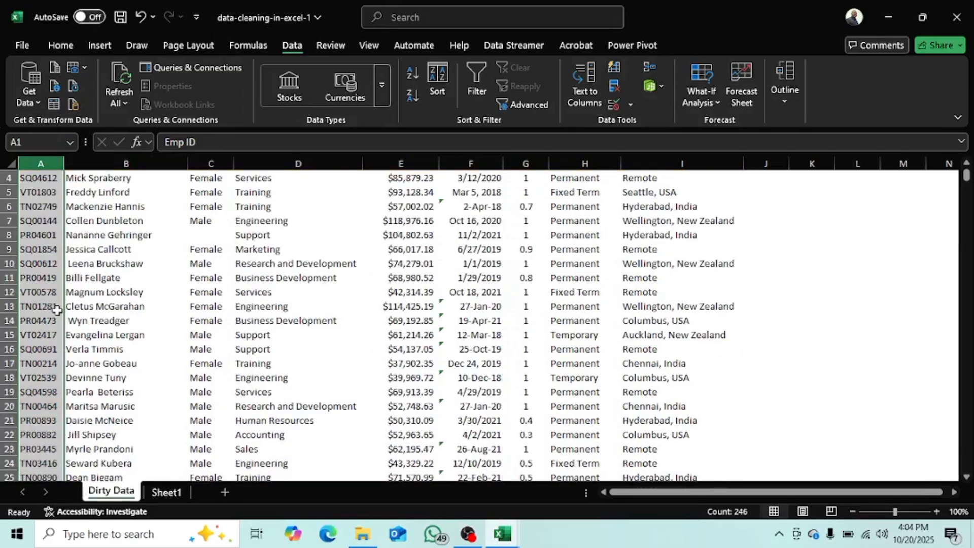
scroll(60, 323, down, 7)
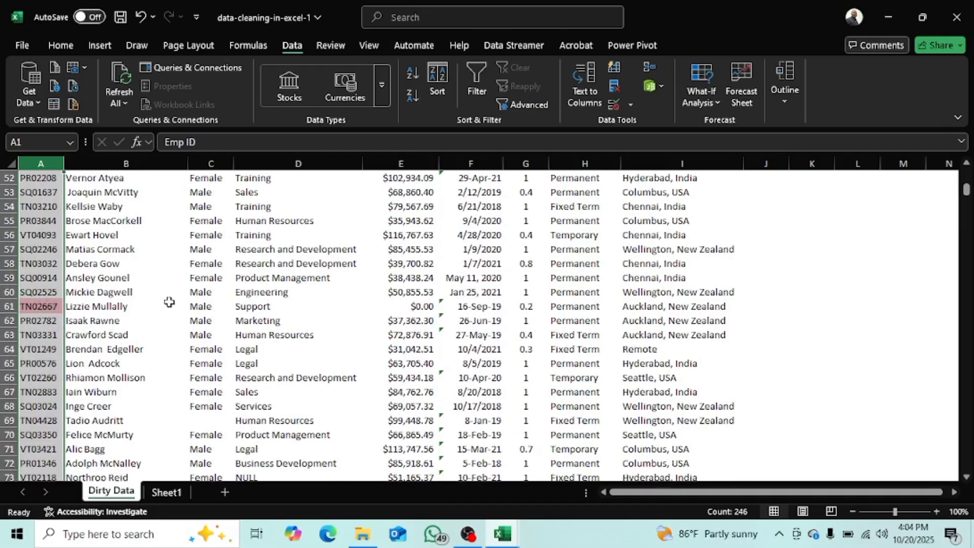
scroll(117, 306, down, 1)
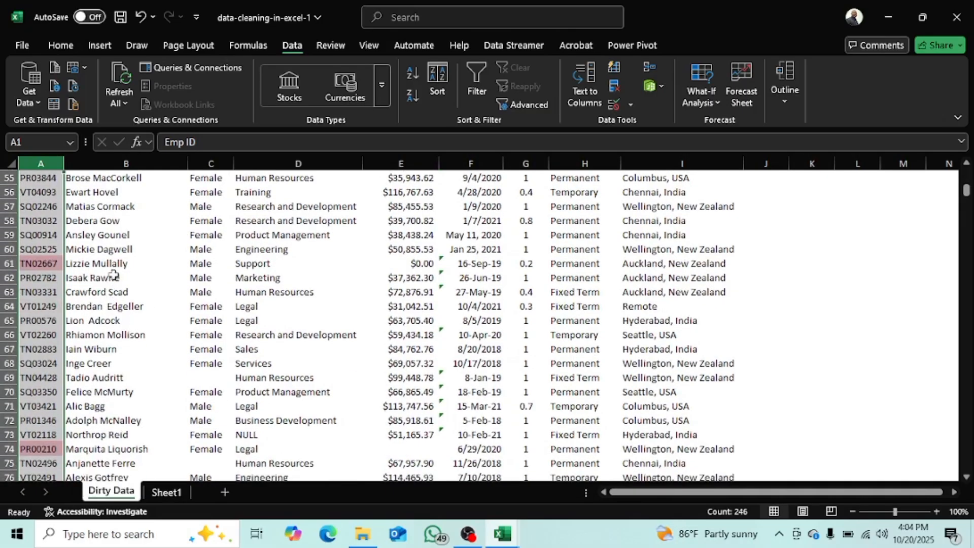
scroll(115, 284, down, 1)
scroll(115, 288, up, 2)
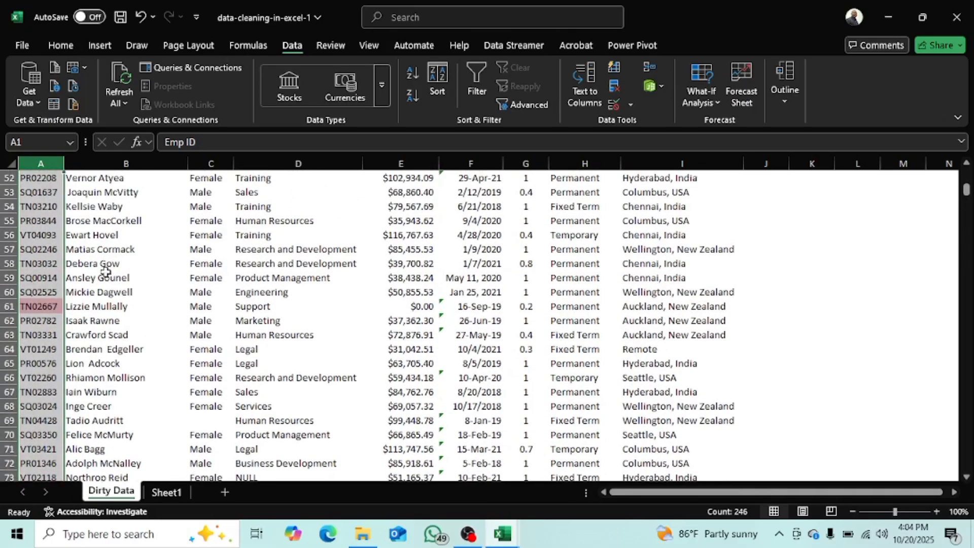
click(110, 307)
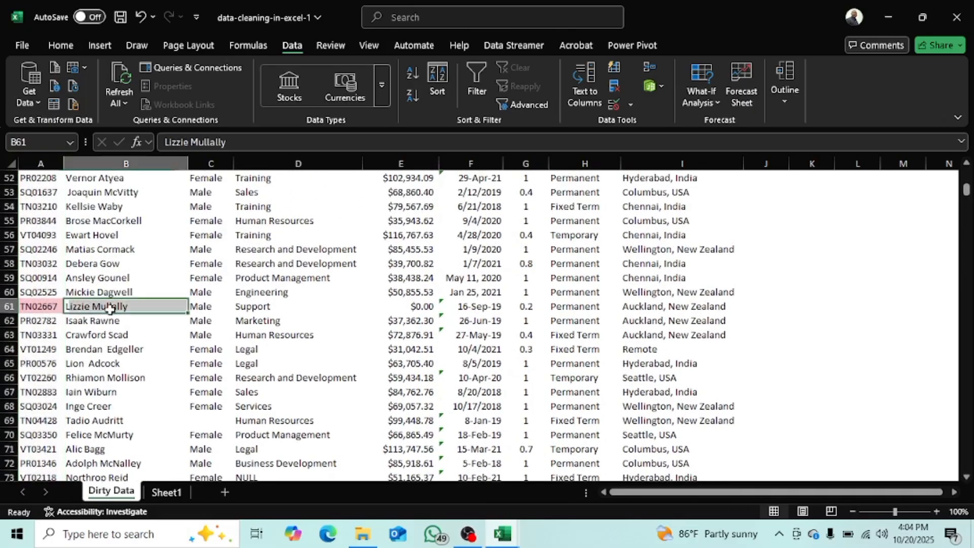
double_click(49, 307)
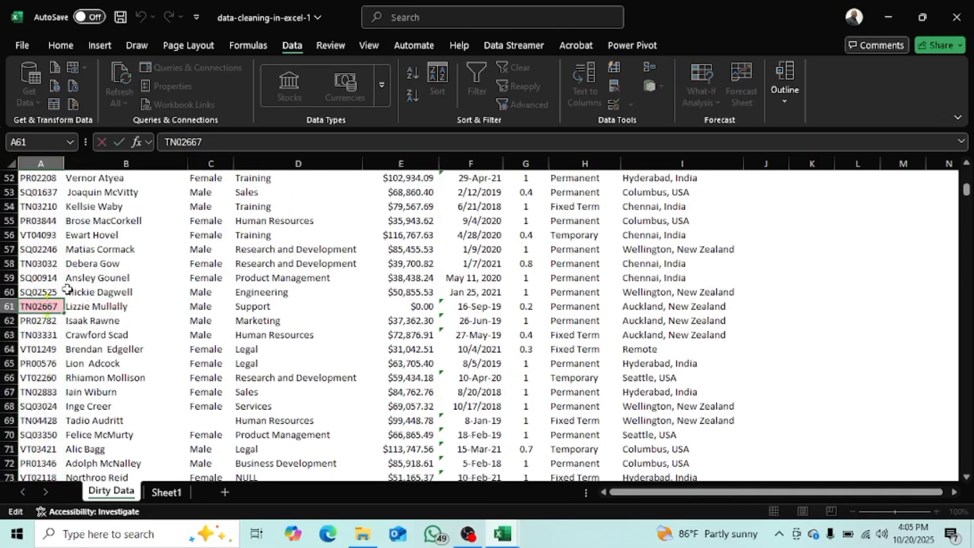
key(ctrl+a)
key(ctrl+c)
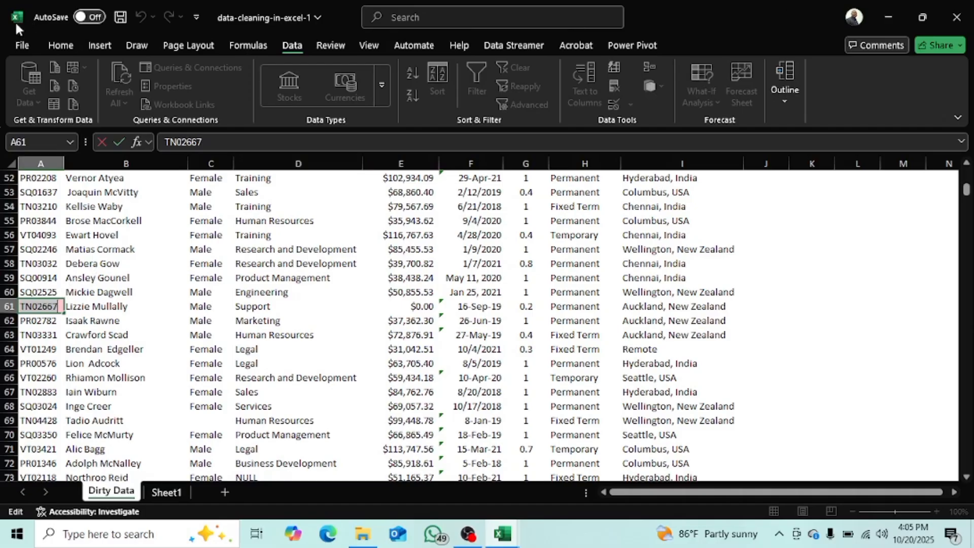
click(59, 46)
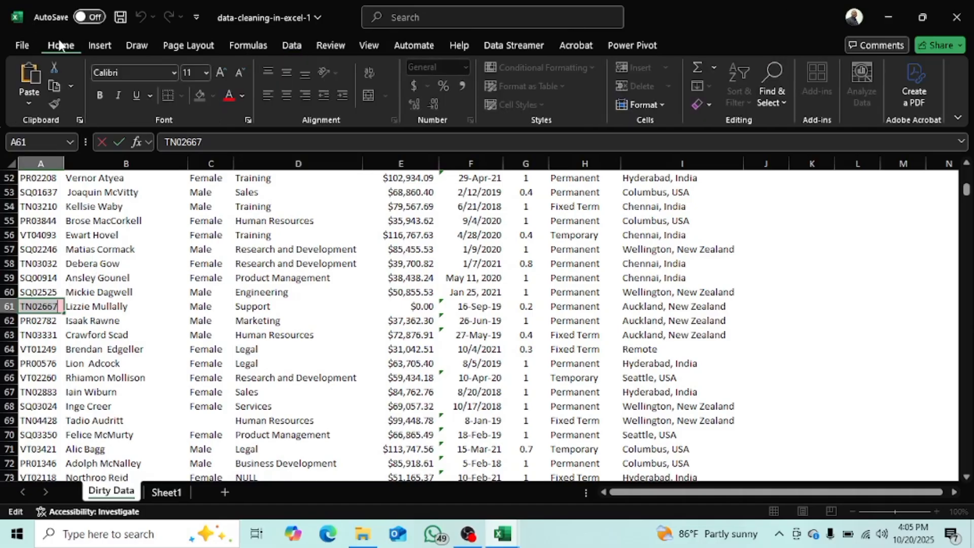
key(Escape)
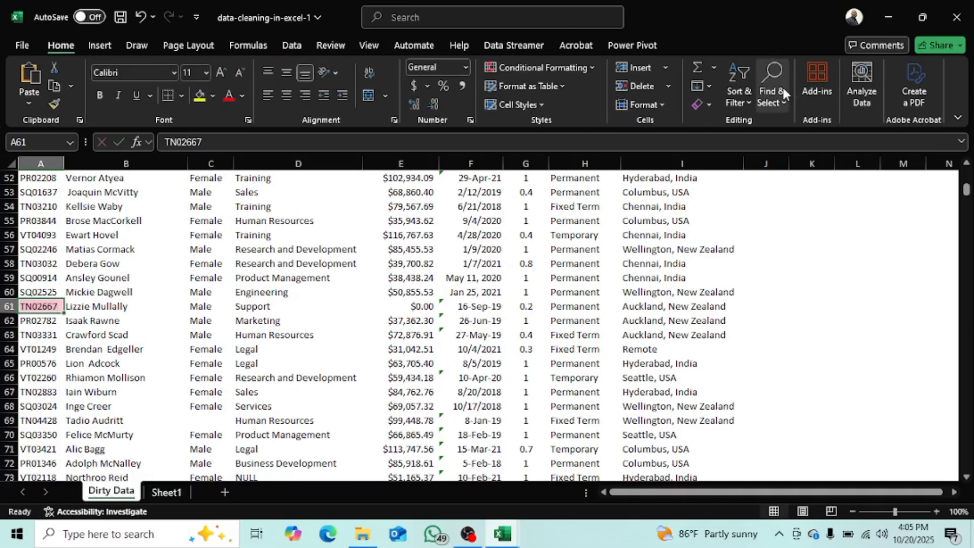
Find all occurrences of the copied Emp ID on the sheet and go to the match in cell A136.
click(782, 85)
click(784, 126)
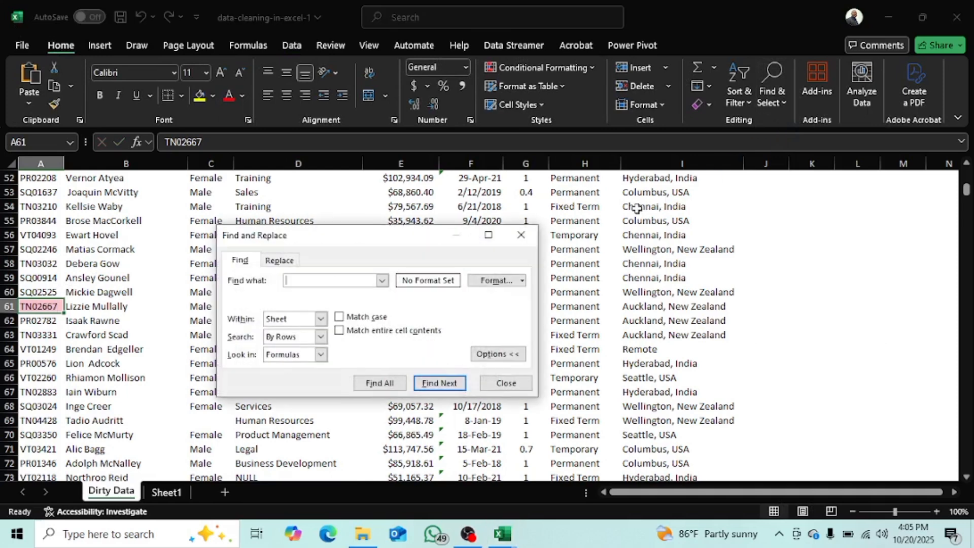
key(ctrl+v)
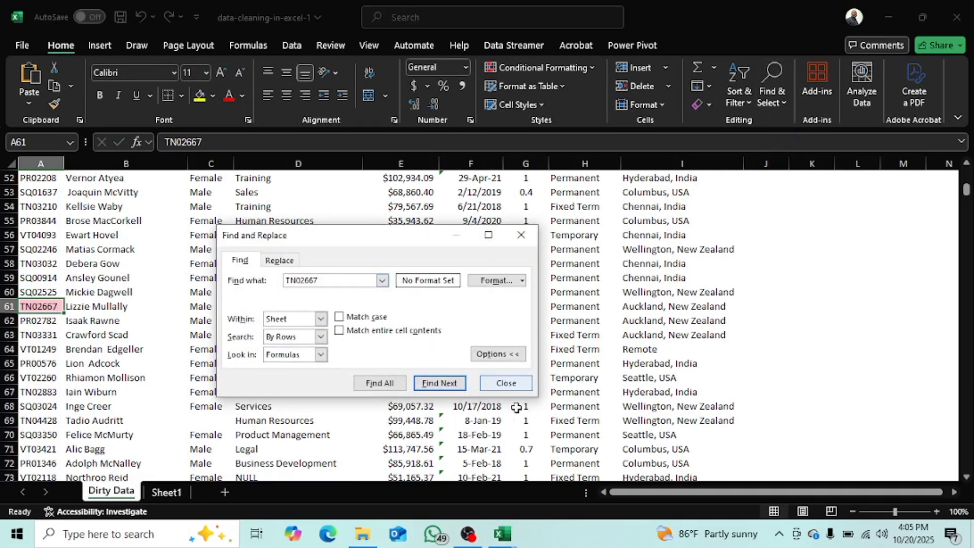
click(380, 384)
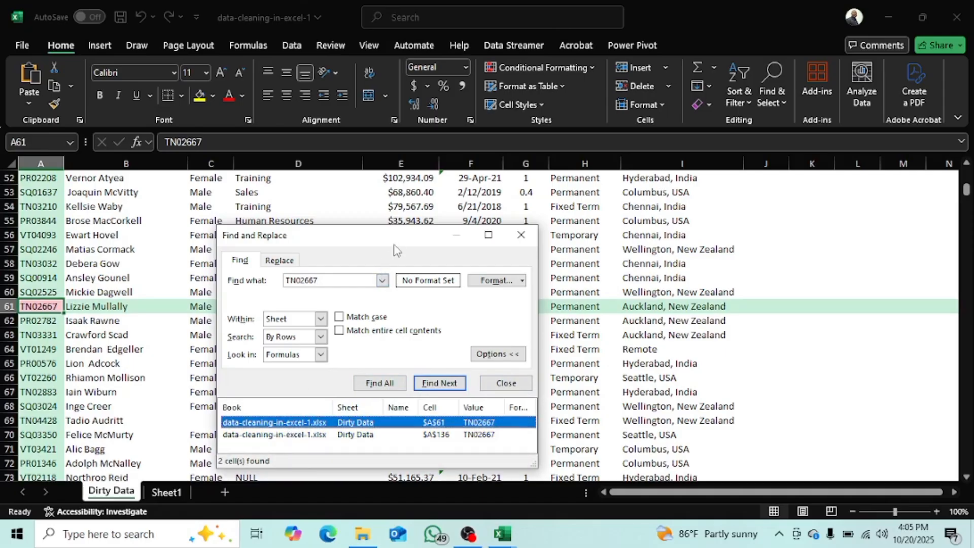
drag(400, 239, 750, 43)
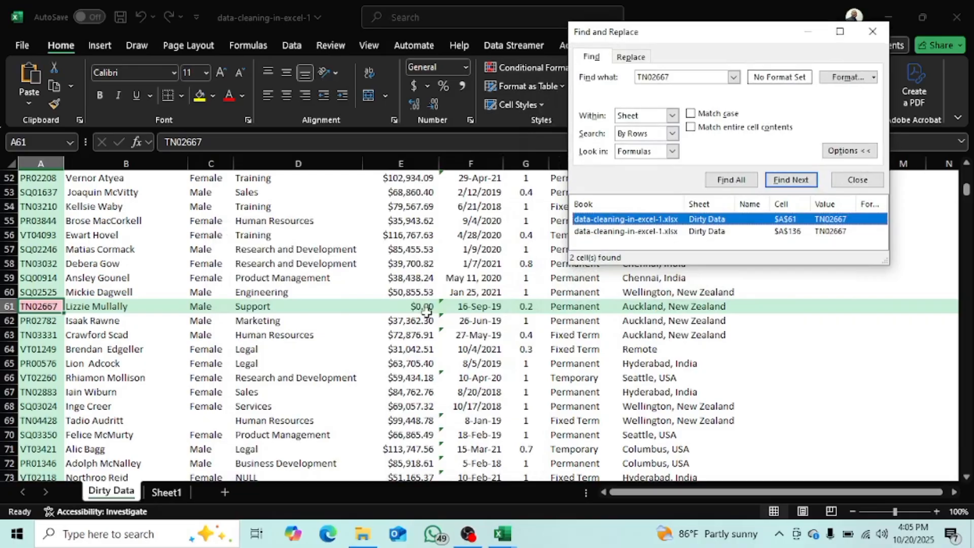
click(793, 232)
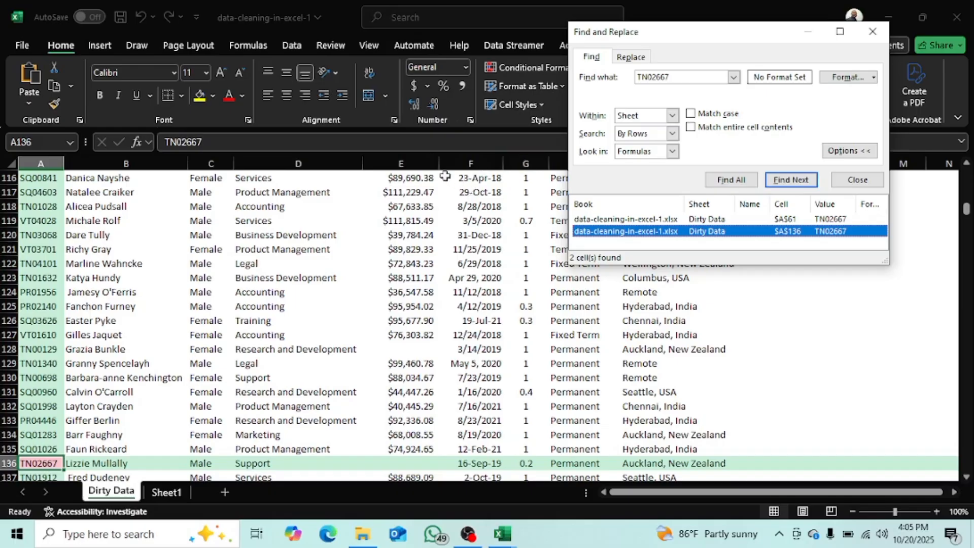
Close the search and add a filter to the whole Salary column.
click(414, 162)
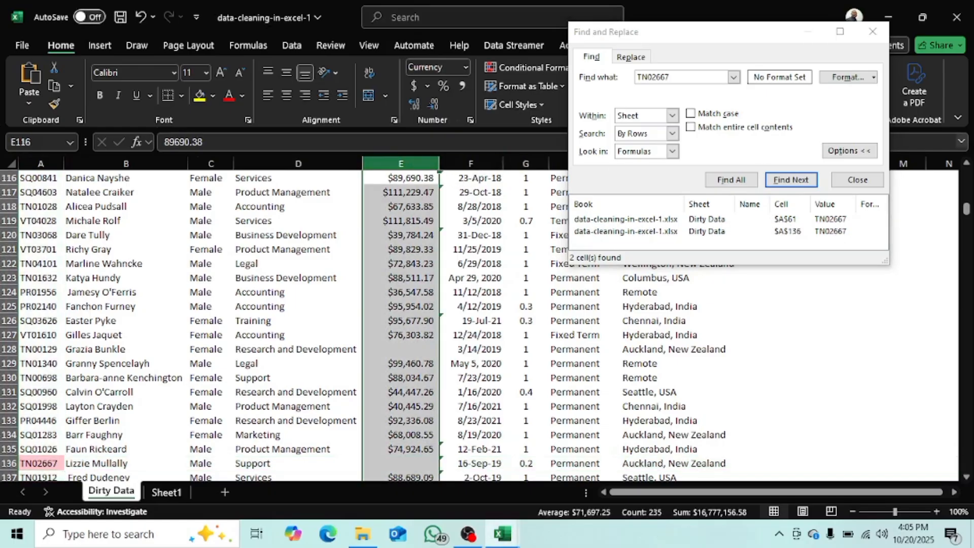
click(858, 180)
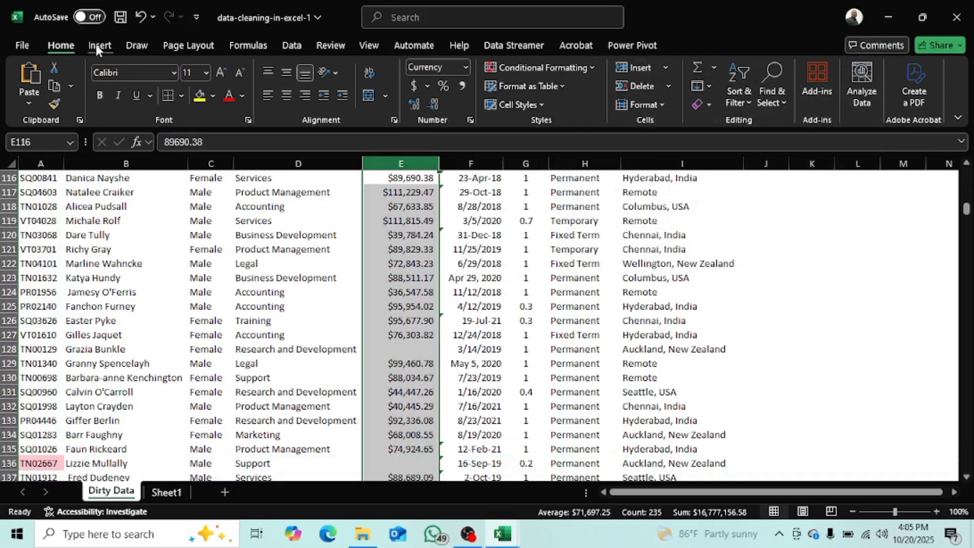
click(294, 47)
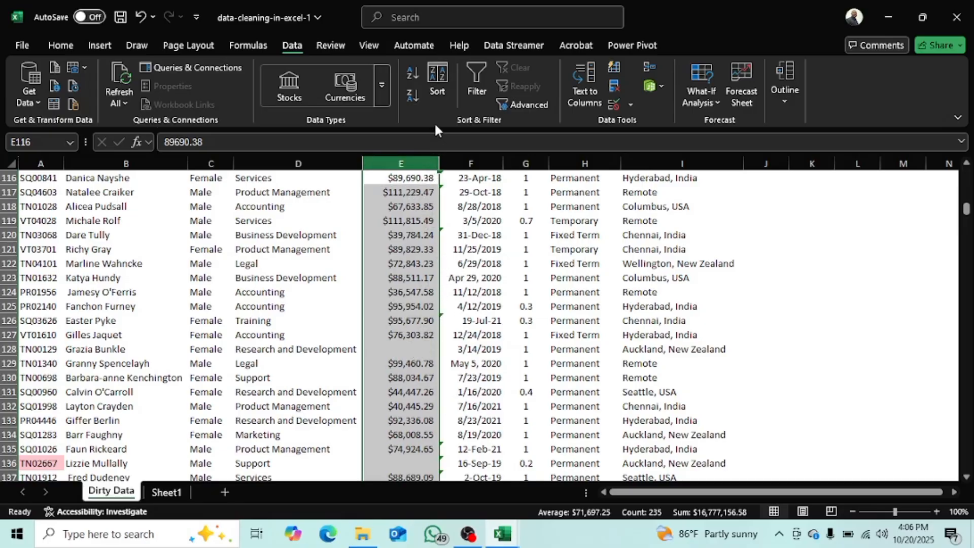
click(485, 86)
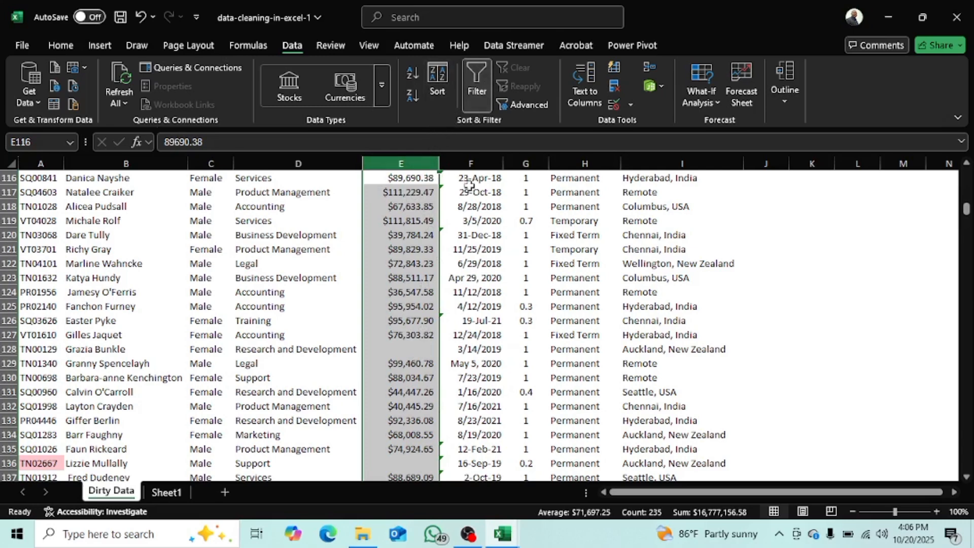
scroll(470, 185, up, 5)
drag(965, 208, 964, 200)
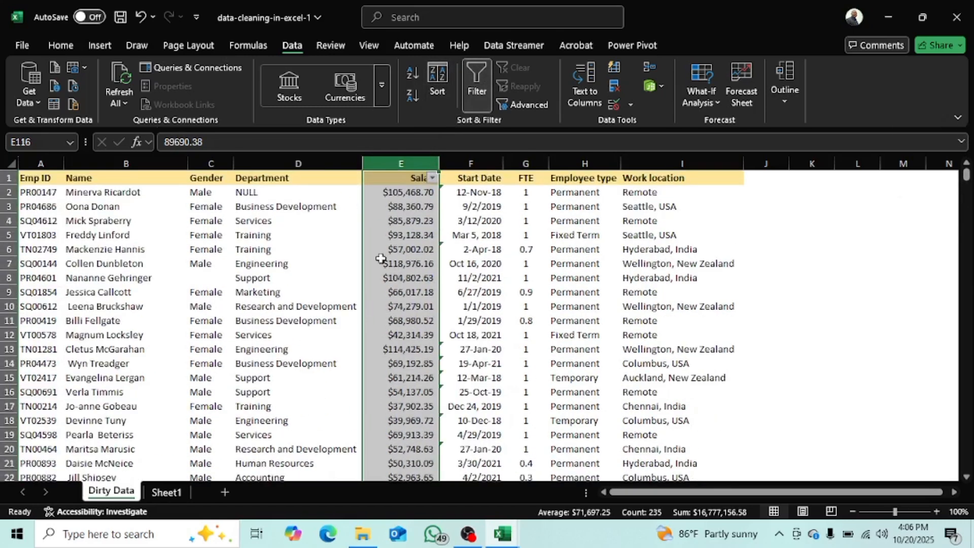
Filter the Salary column to show only $0.00 entries.
click(432, 178)
click(289, 365)
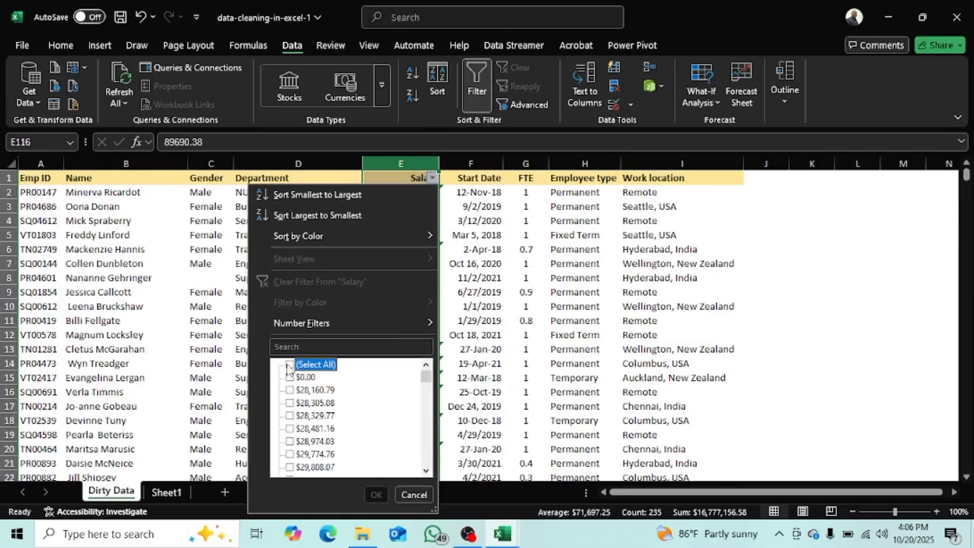
click(289, 378)
click(375, 494)
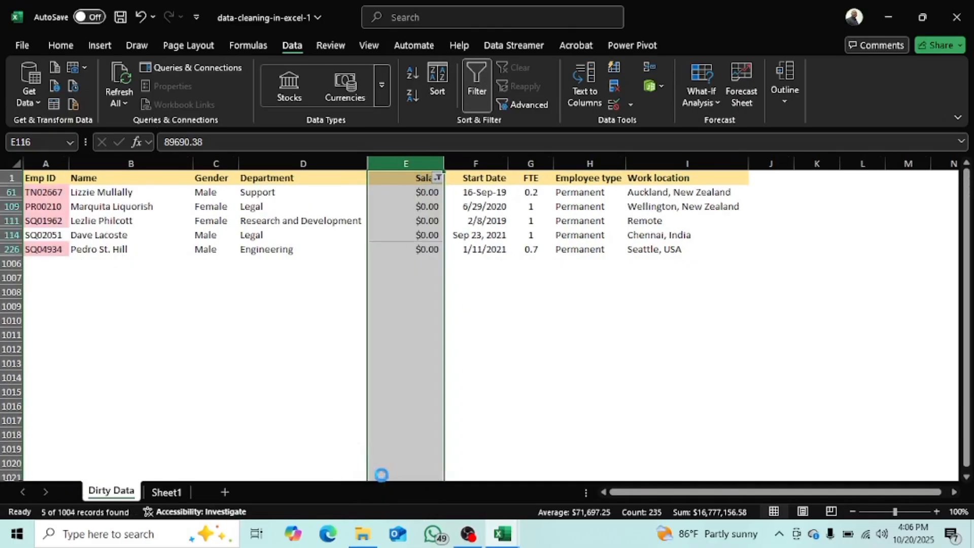
Delete all the filtered employee rows that have a $0.00 salary.
drag(45, 193, 718, 252)
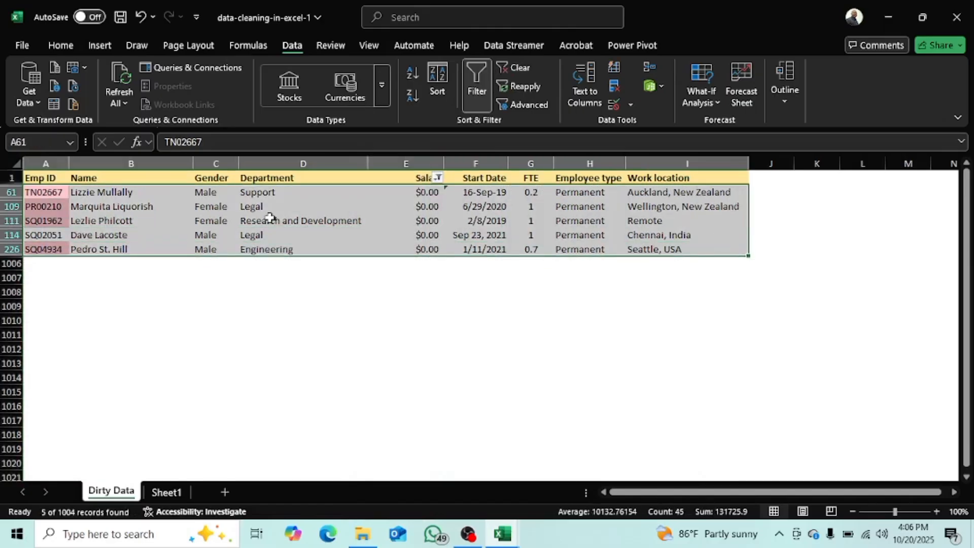
click(6, 192)
right_click(6, 192)
key(Escape)
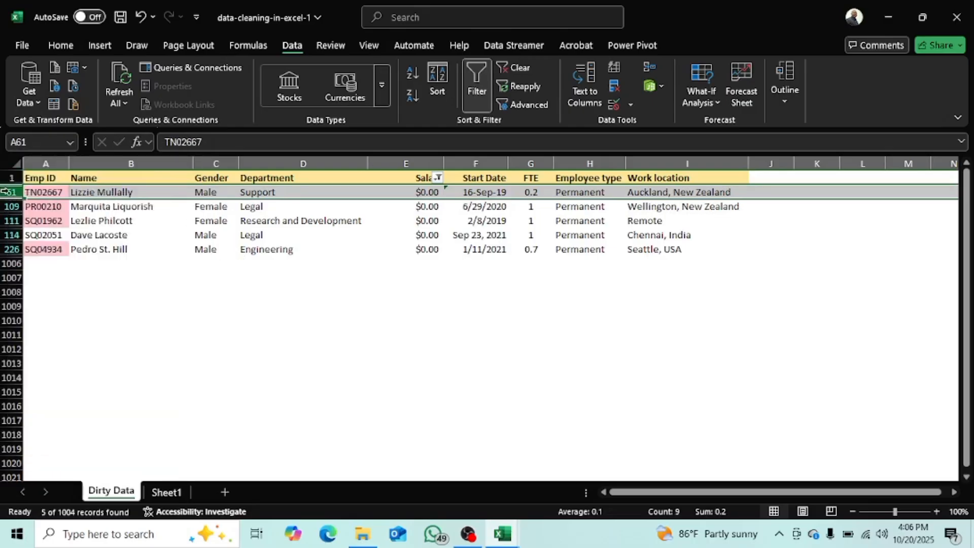
drag(8, 199, 5, 252)
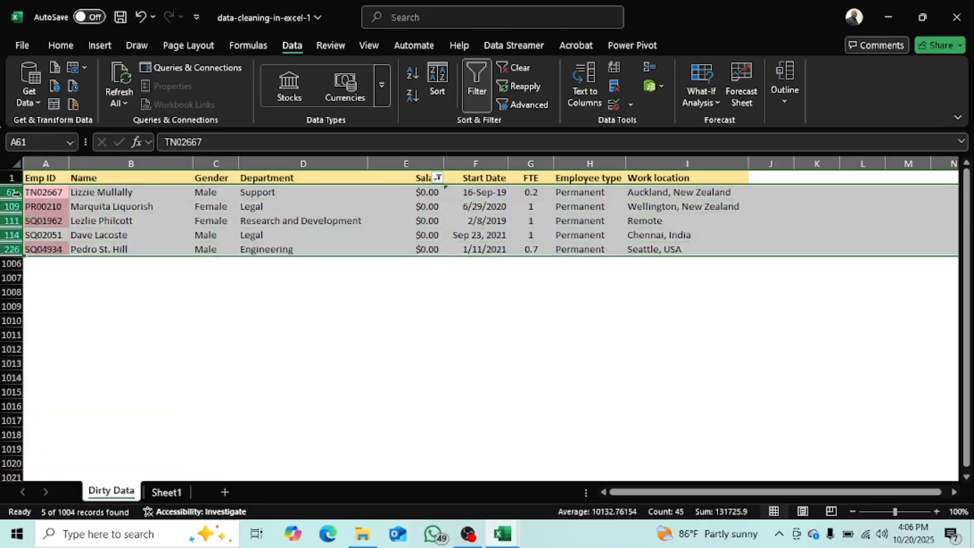
right_click(15, 191)
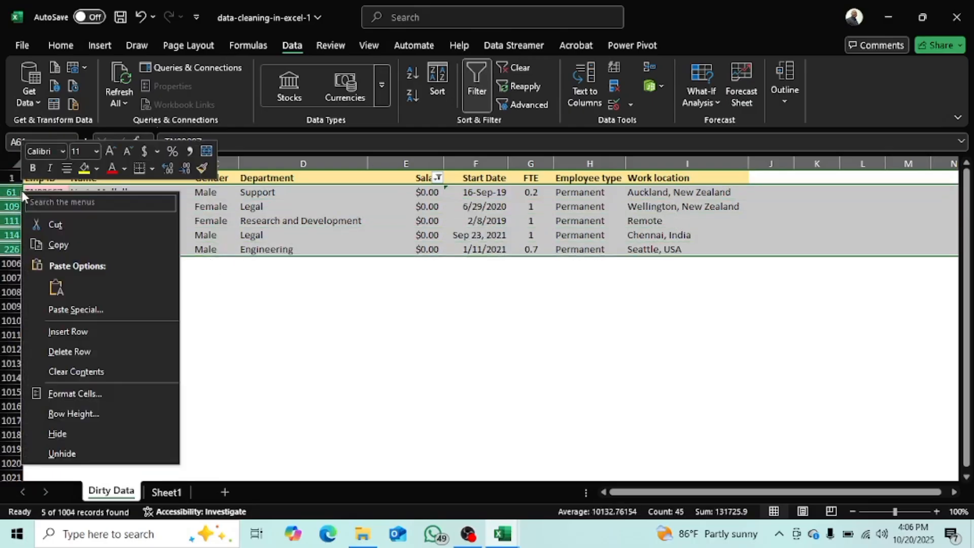
click(95, 350)
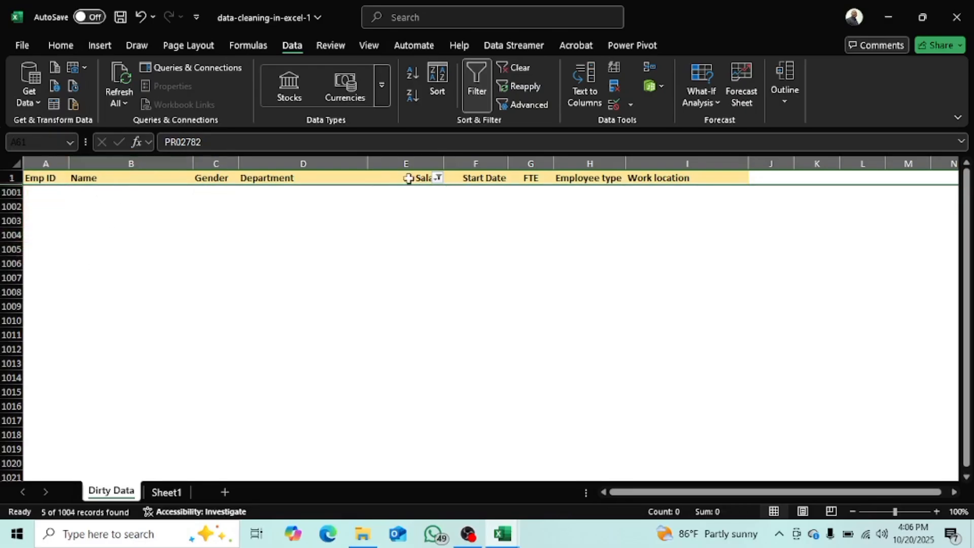
Reset the Salary filter to include all values so every remaining employee row is displayed.
click(437, 179)
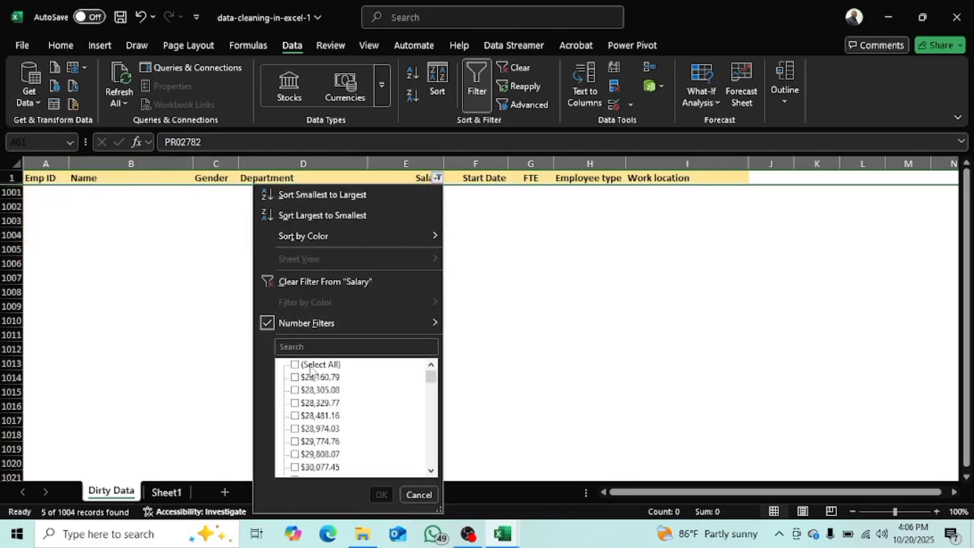
click(294, 365)
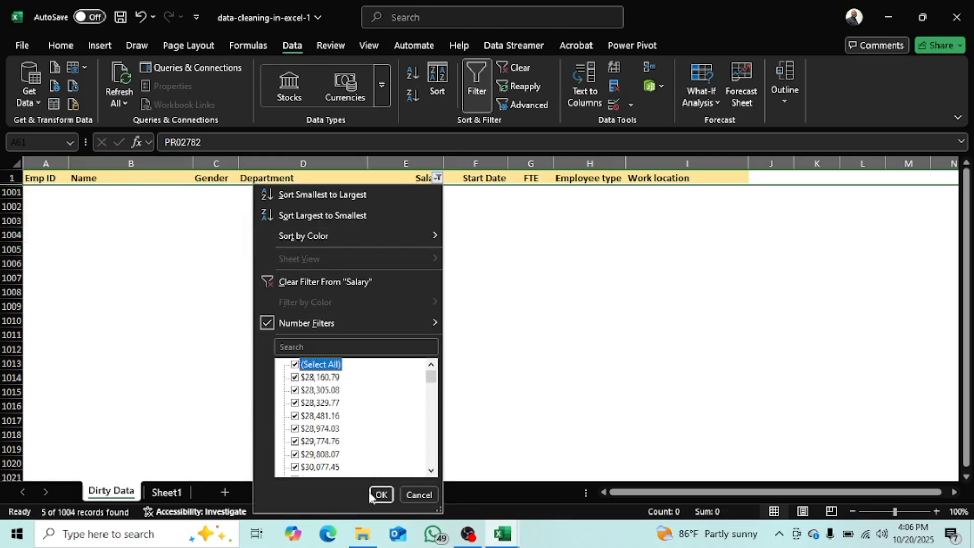
click(379, 493)
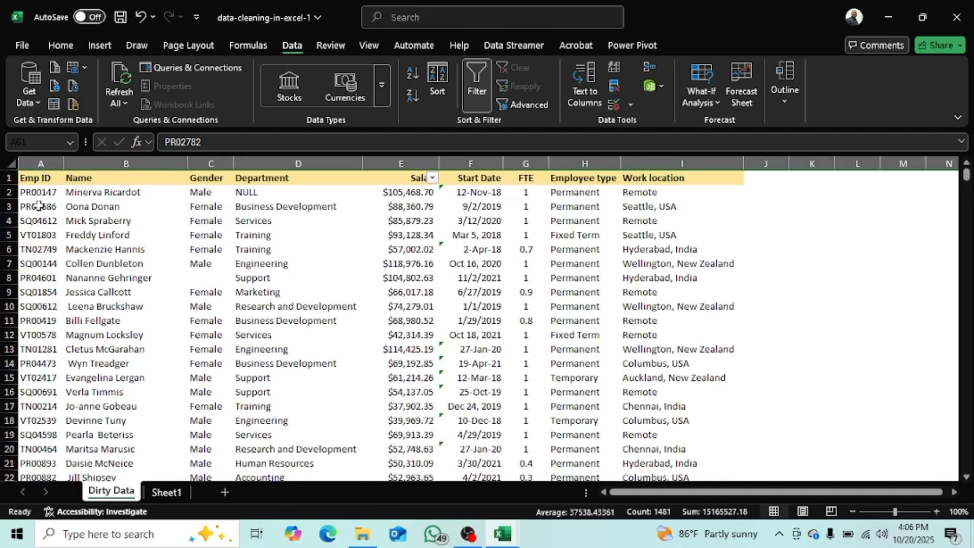
Examine the Emp ID column down to the last record for any cells still highlighted as duplicates.
scroll(65, 288, down, 4)
scroll(65, 291, down, 17)
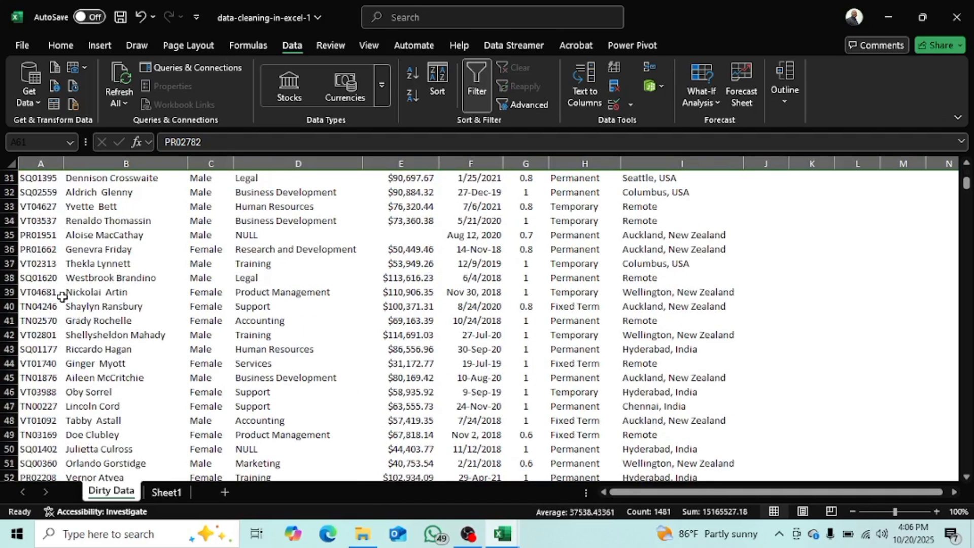
scroll(63, 307, down, 18)
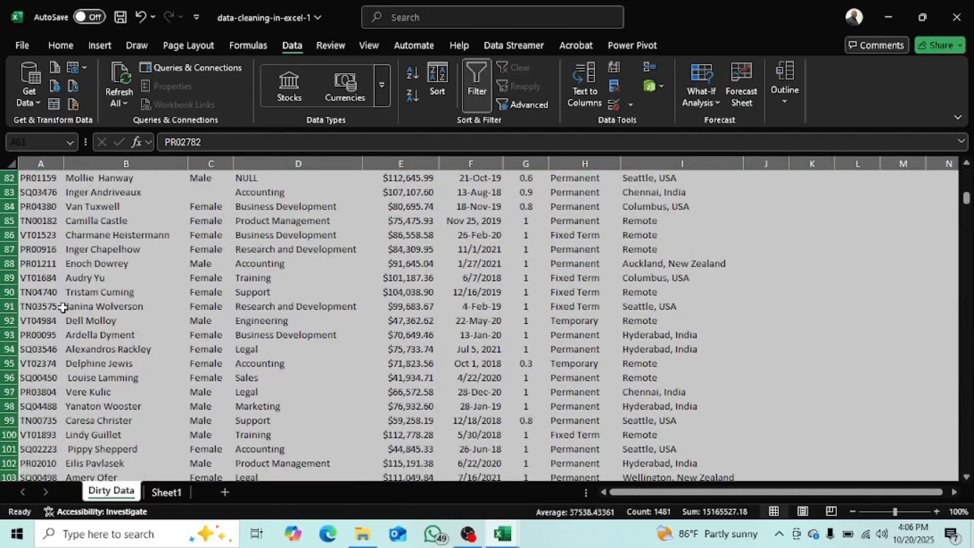
scroll(55, 328, down, 20)
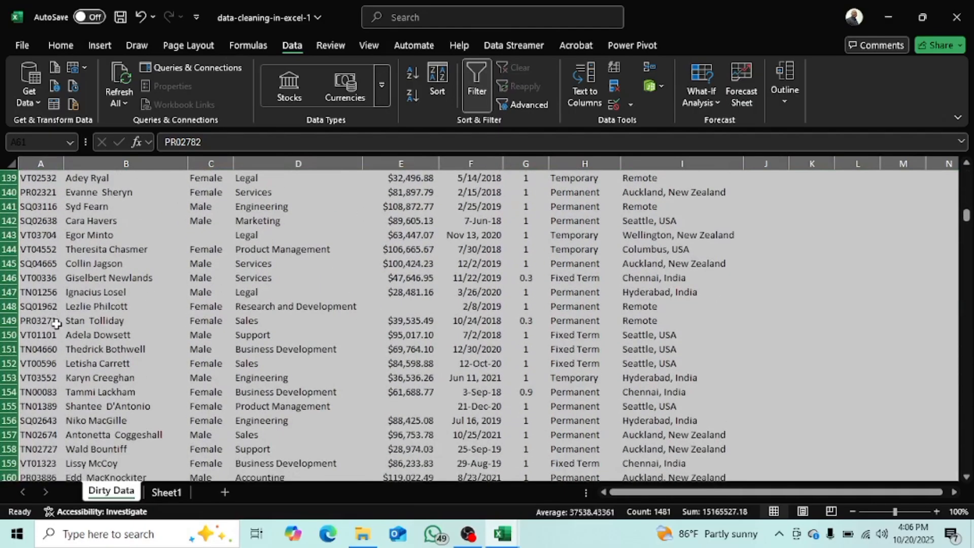
scroll(55, 336, down, 18)
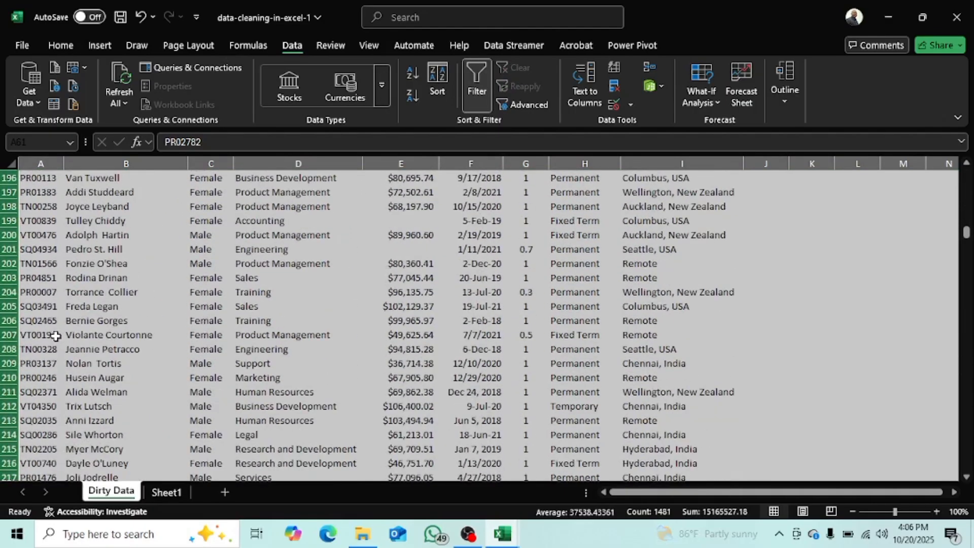
scroll(51, 341, up, 2)
scroll(50, 341, up, 3)
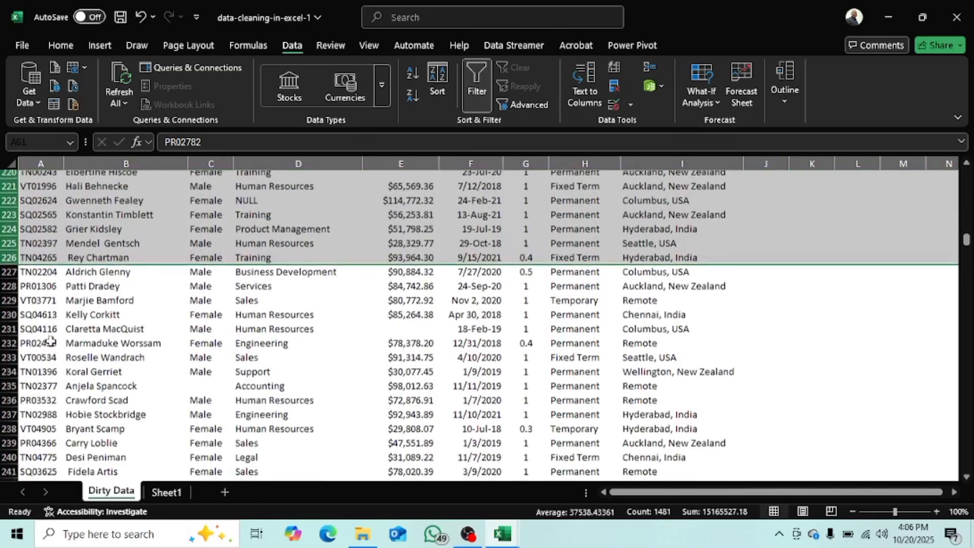
scroll(45, 306, down, 2)
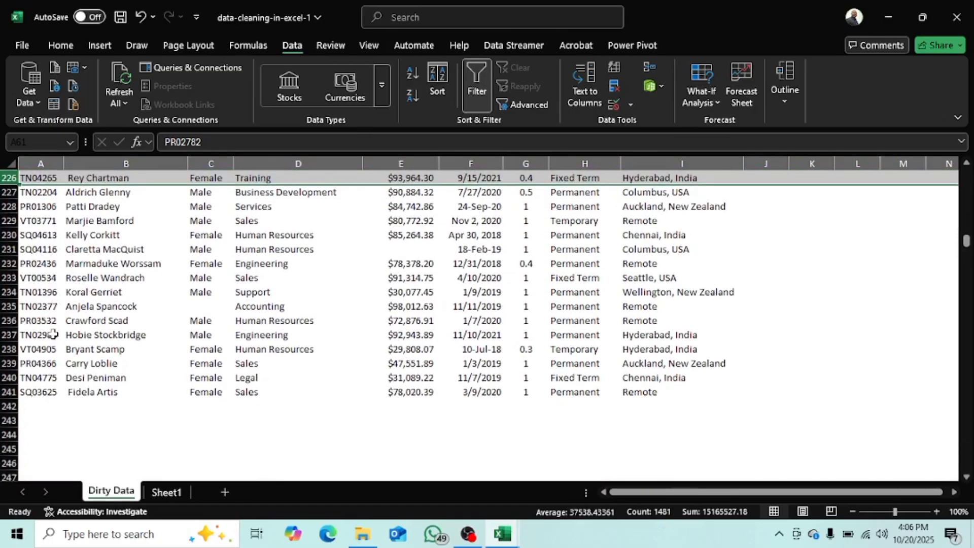
Examine the remaining employee records from the last row back up to the header row.
scroll(44, 391, up, 10)
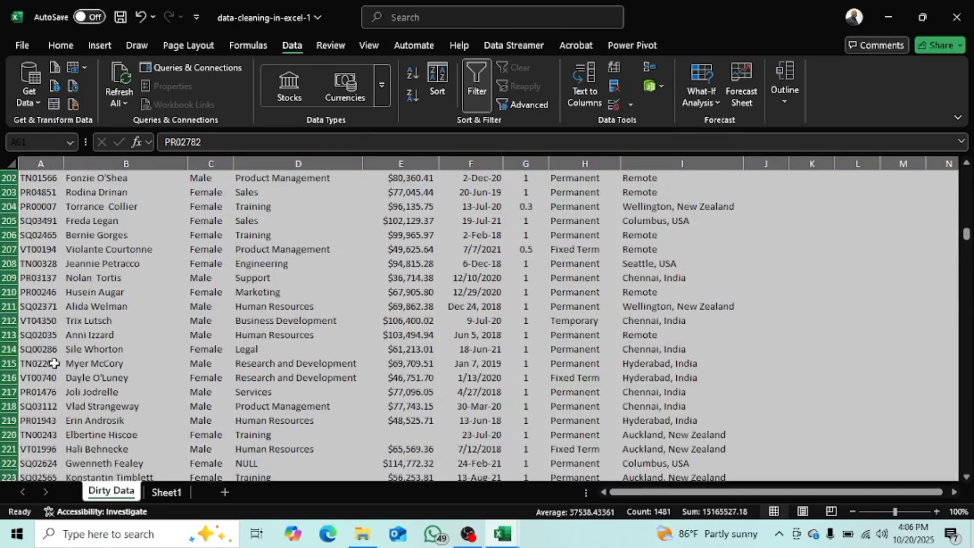
scroll(64, 227, up, 20)
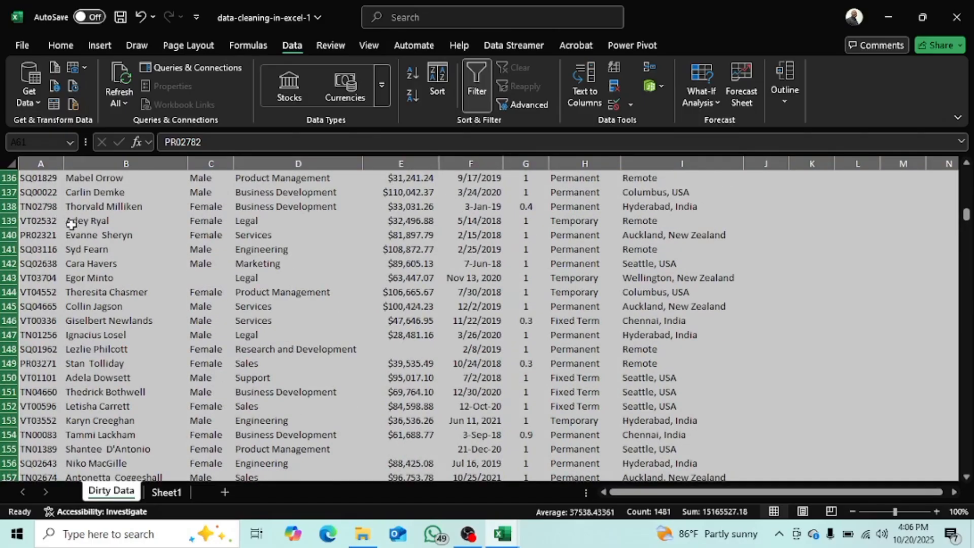
scroll(61, 226, up, 20)
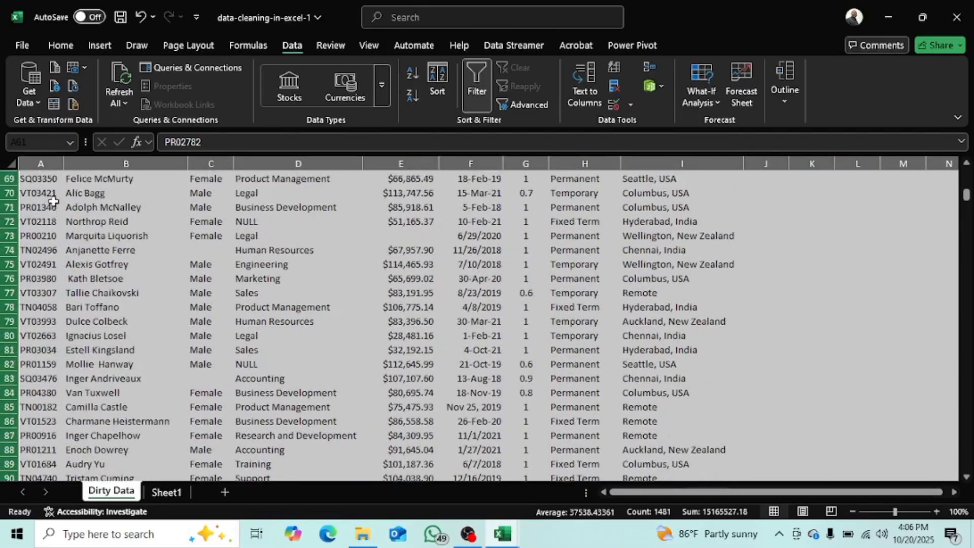
scroll(59, 195, up, 5)
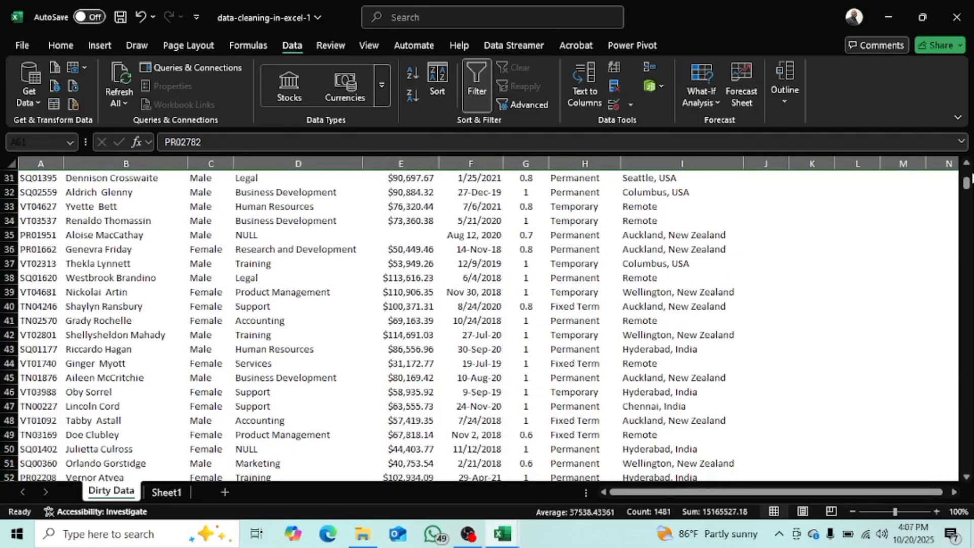
drag(966, 184, 966, 182)
click(750, 260)
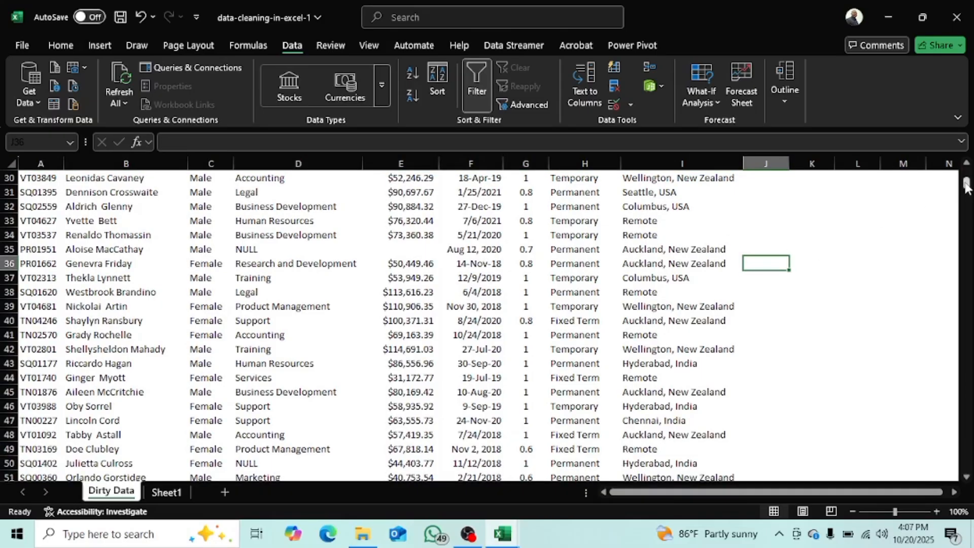
drag(966, 186, 967, 175)
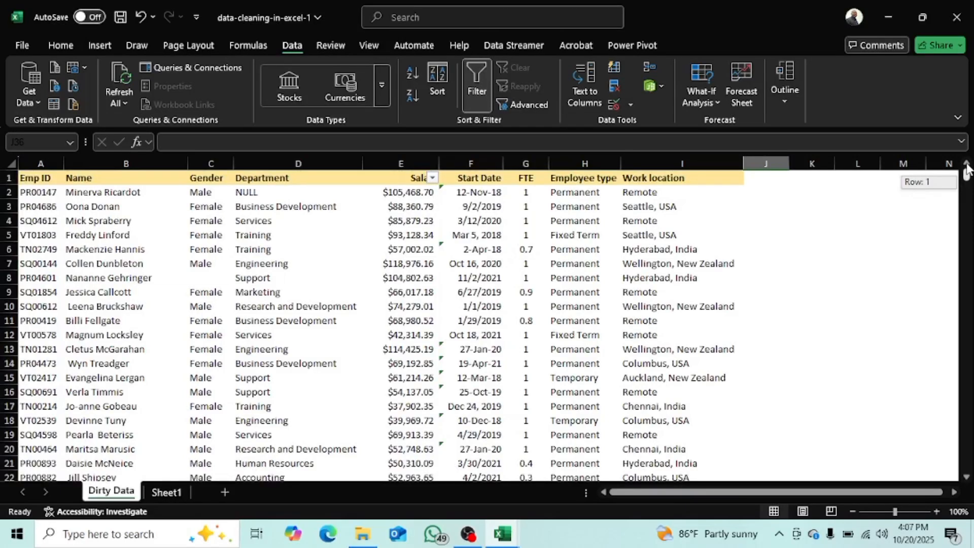
Turn on the gridlines for the Dirty Data sheet and go to the empty rows below the last employee record.
drag(967, 170, 968, 241)
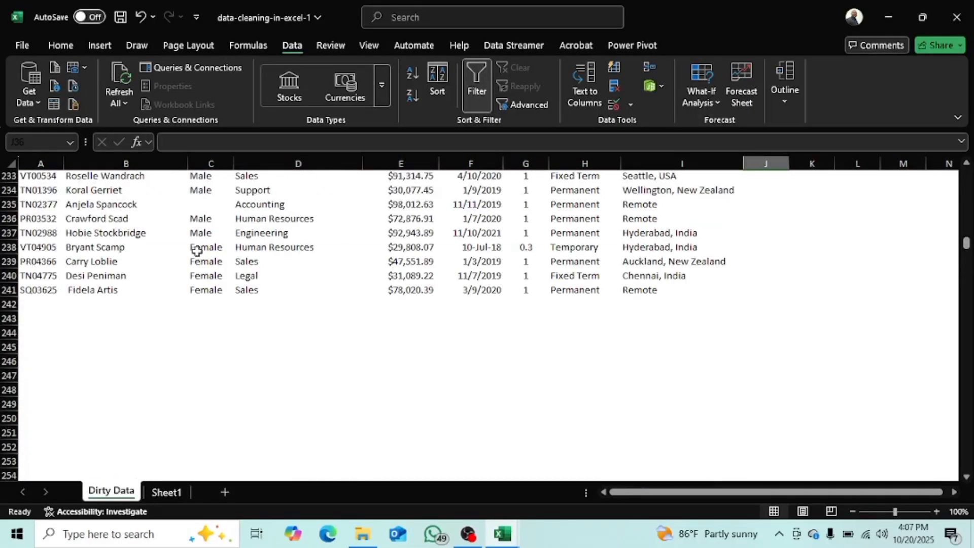
click(372, 47)
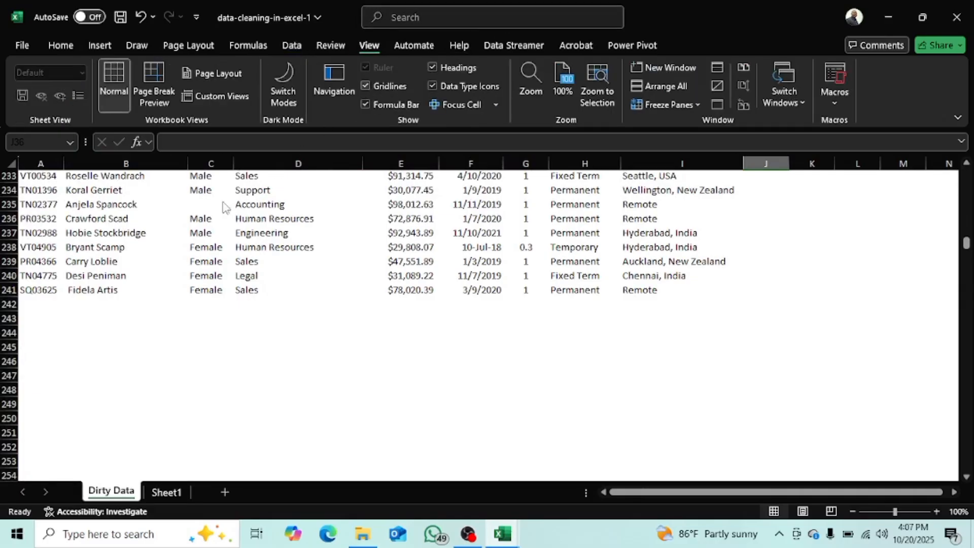
click(40, 303)
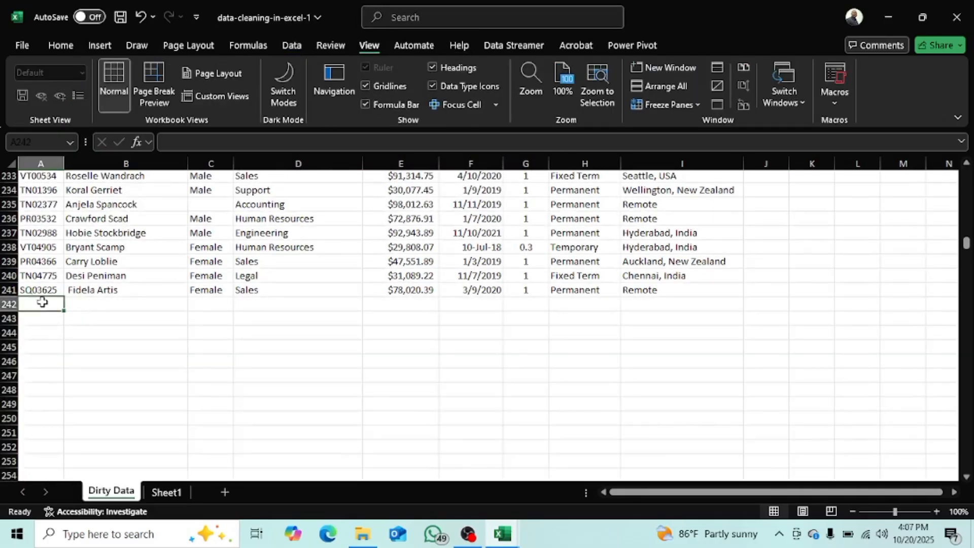
Count the blanks per column by entering =COUNTBLANK(A2:A241) in cell A245 and filling it across to I245.
click(39, 343)
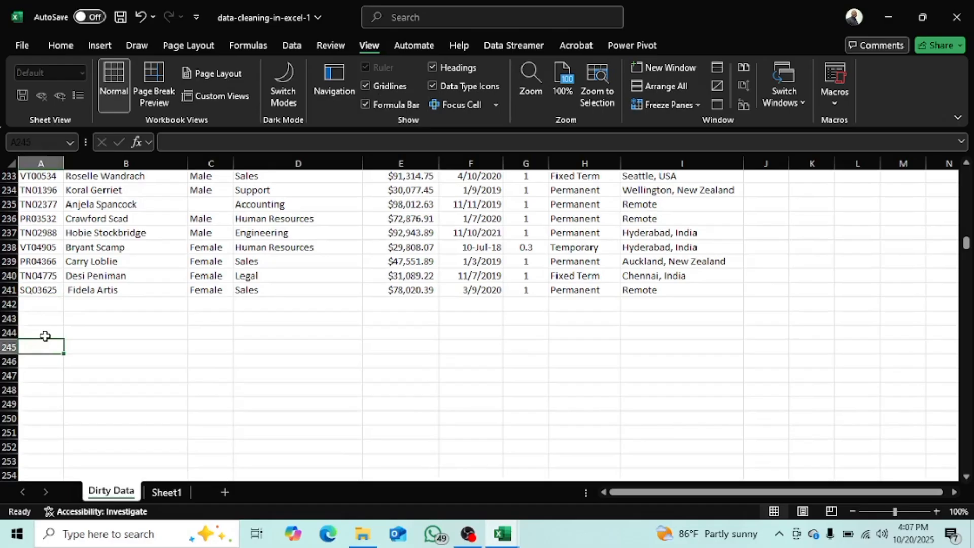
text(=countb)
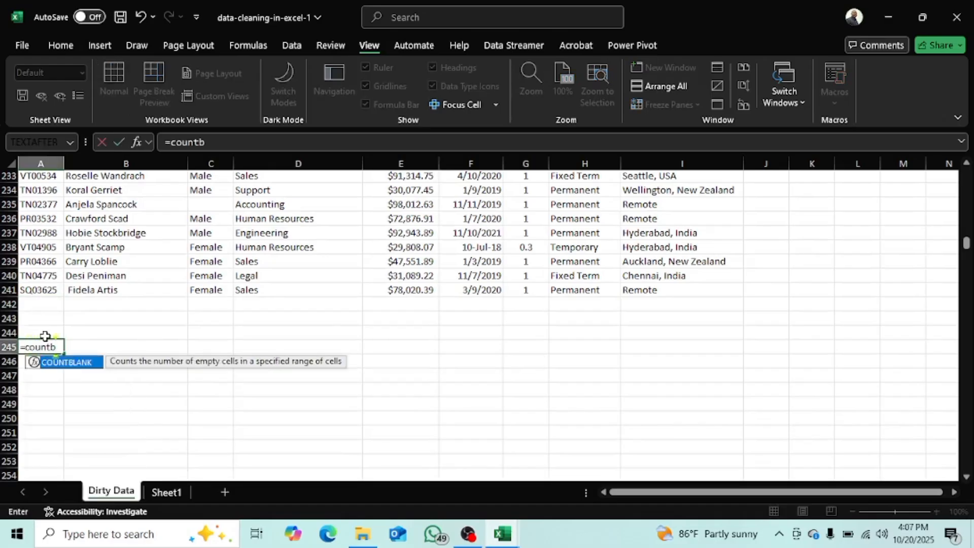
key(Tab)
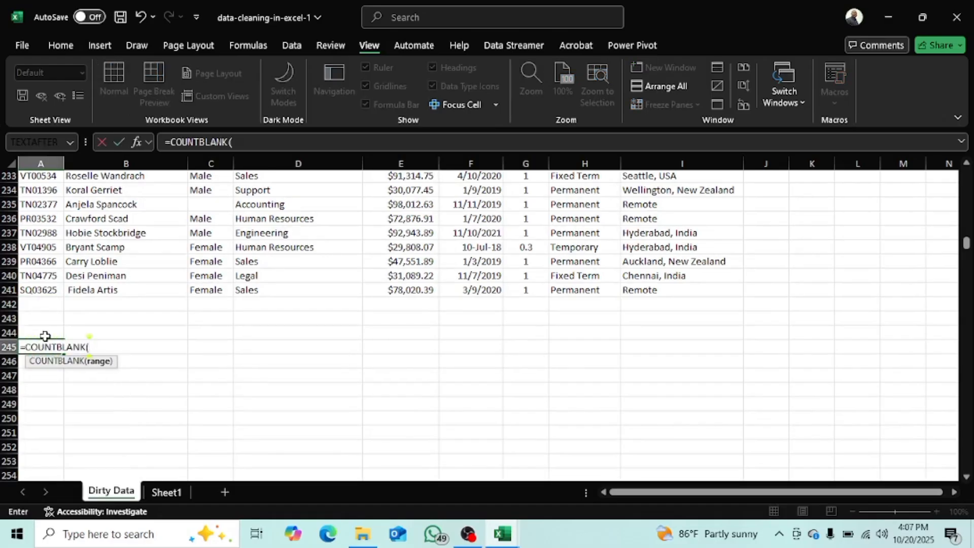
text(a)
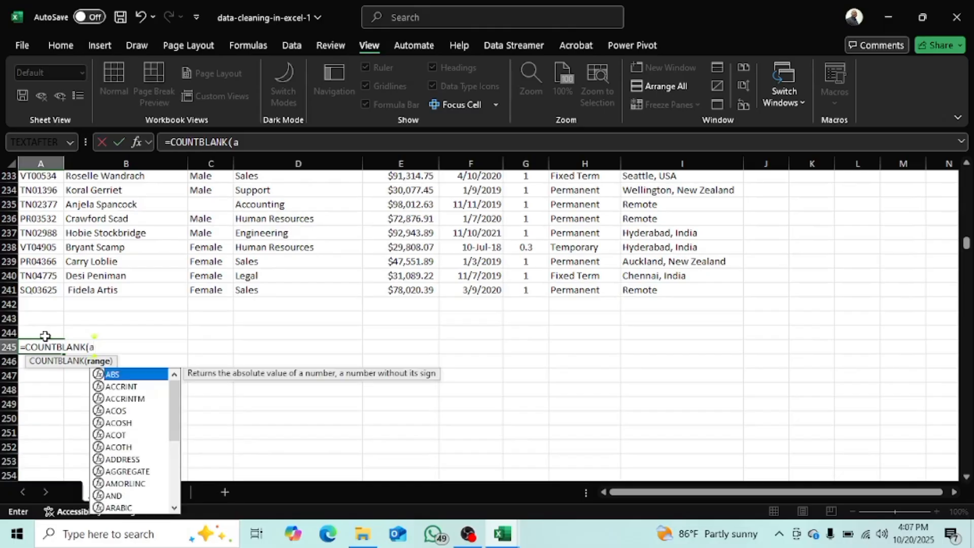
text(2:)
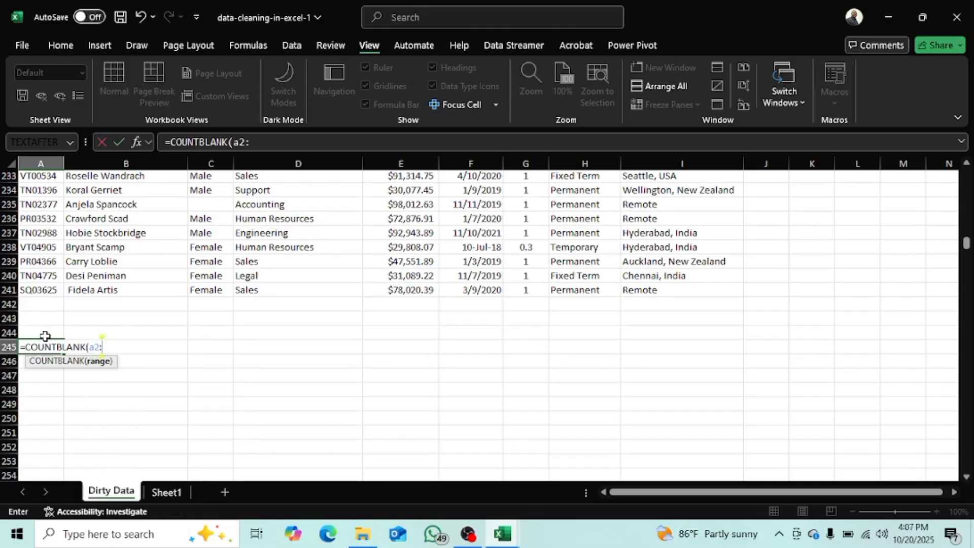
text(a242)
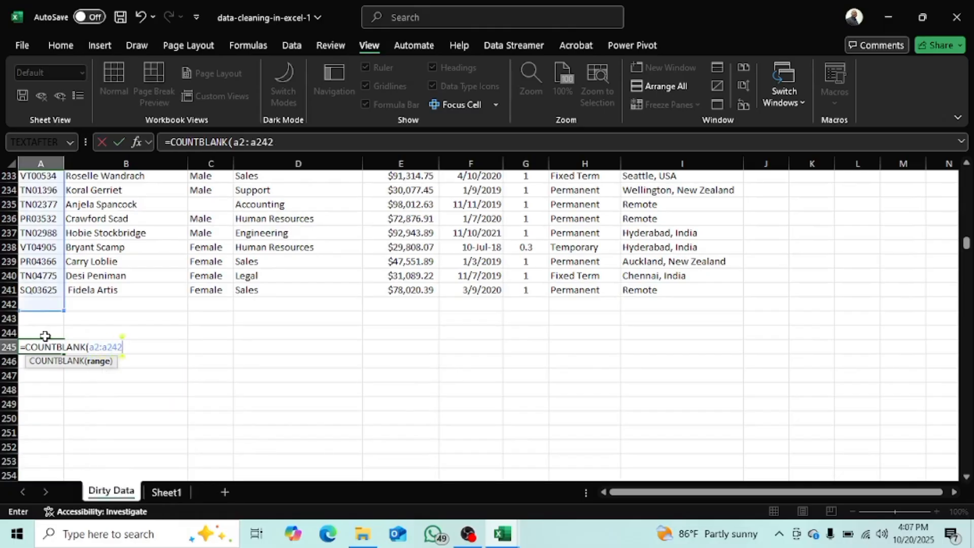
key(BackSpace)
text(1)
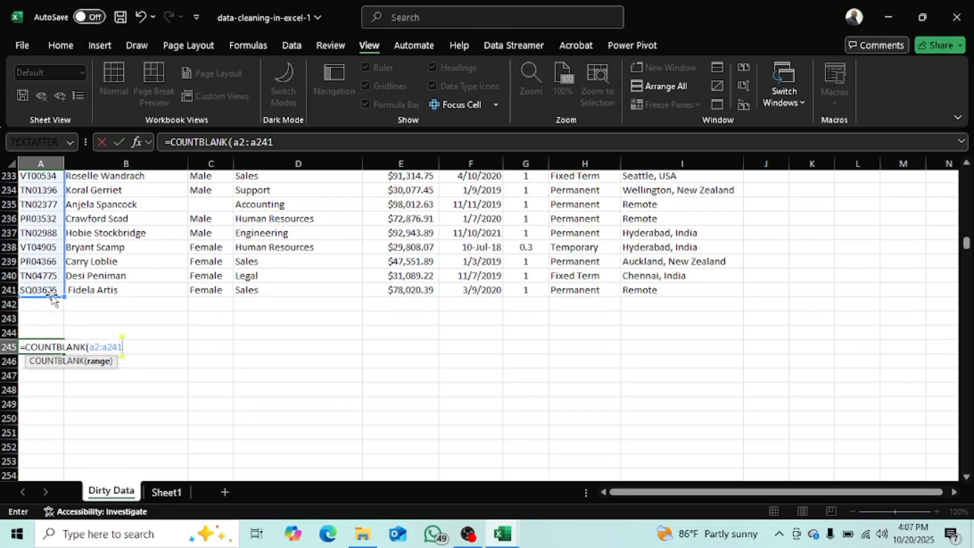
key(Return)
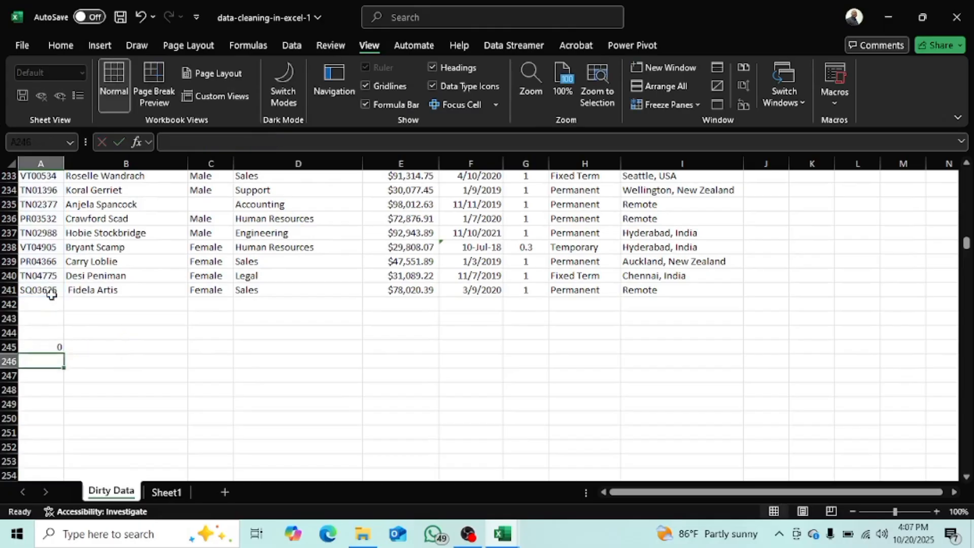
click(59, 348)
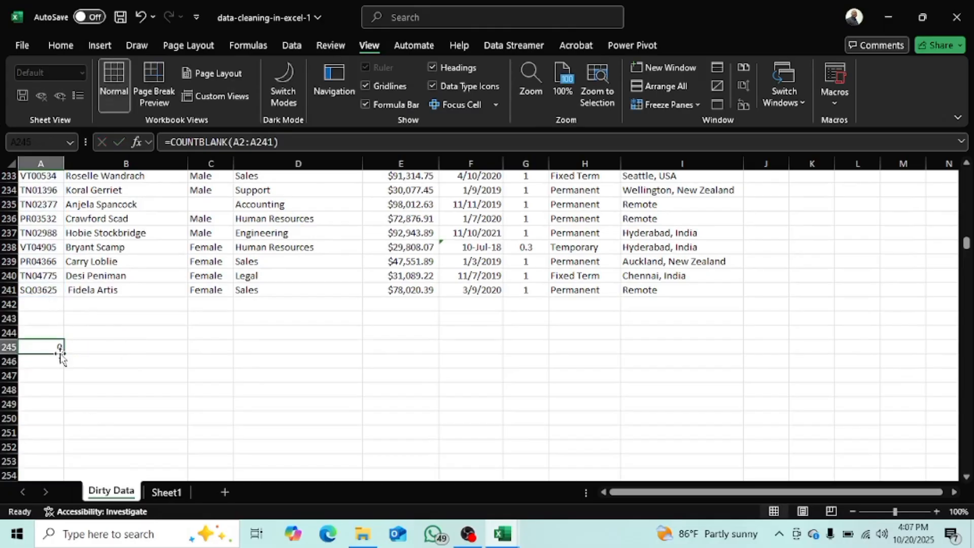
drag(63, 352, 702, 353)
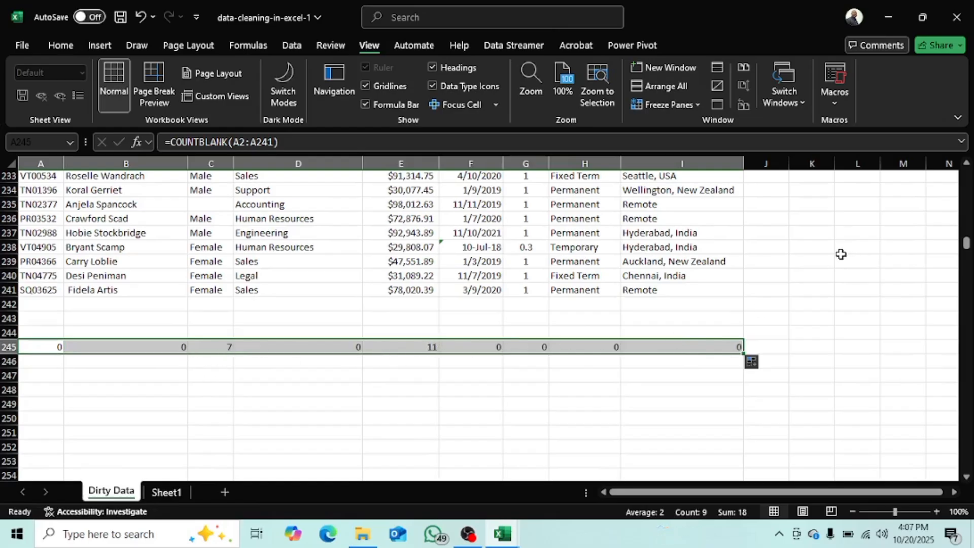
Insert an empty column between the Name and Gender columns.
drag(966, 246, 965, 162)
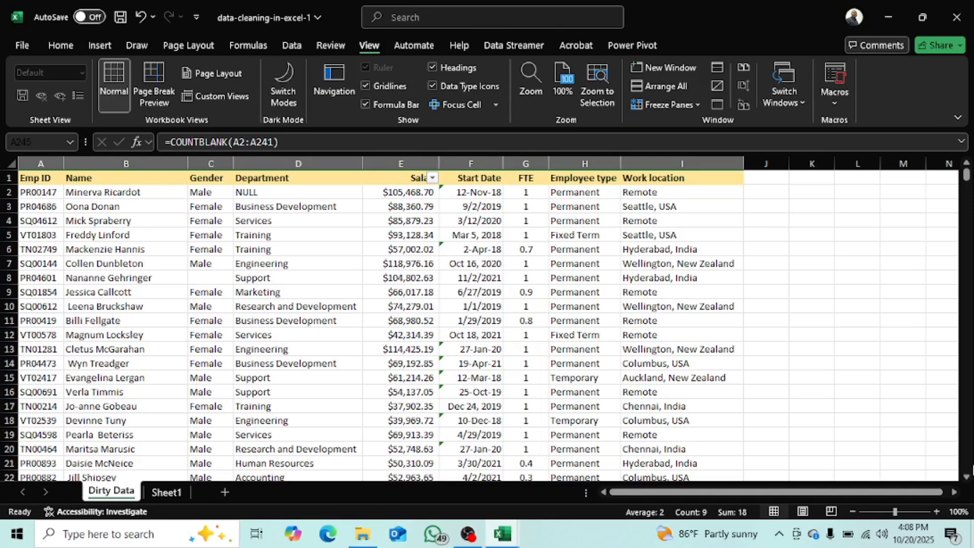
click(937, 512)
click(937, 512)
click(938, 512)
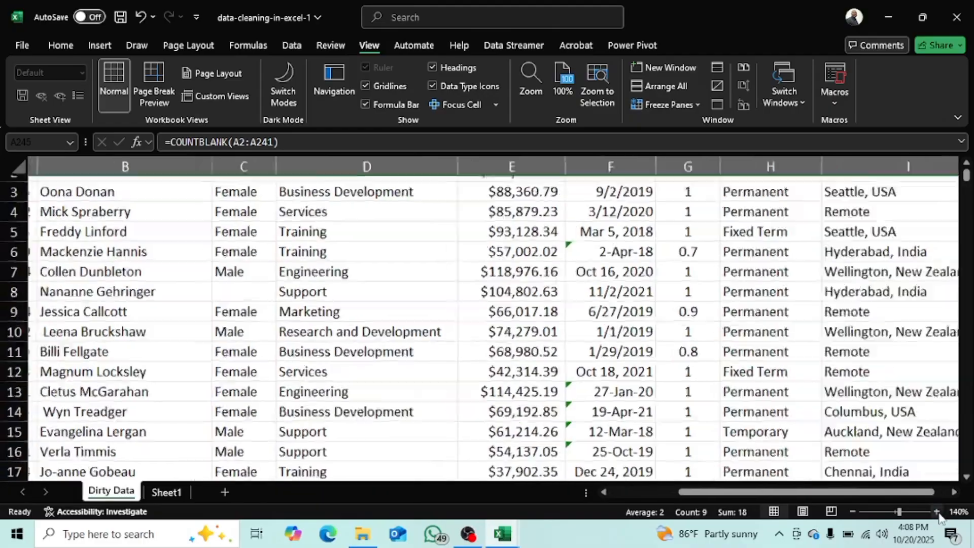
click(937, 512)
drag(845, 494, 737, 501)
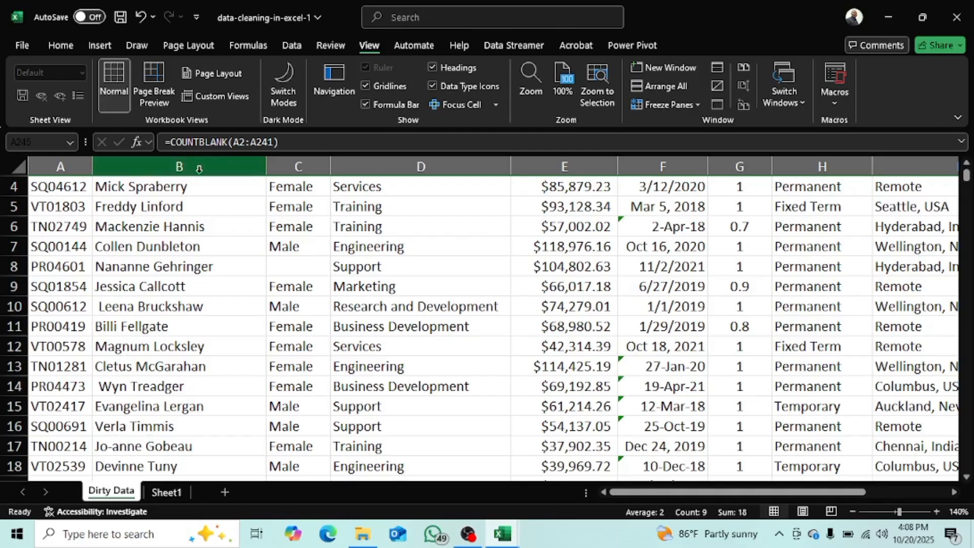
scroll(312, 182, up, 1)
click(300, 166)
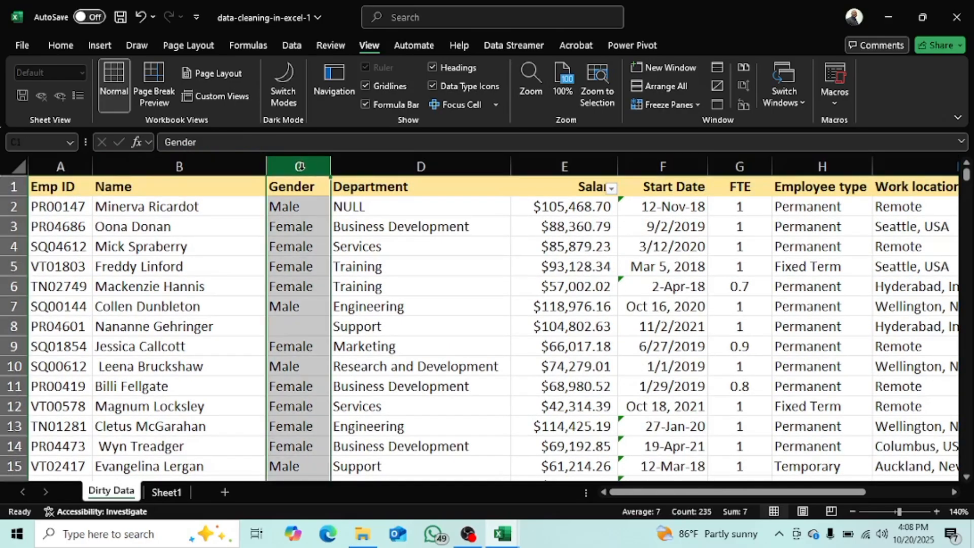
right_click(302, 169)
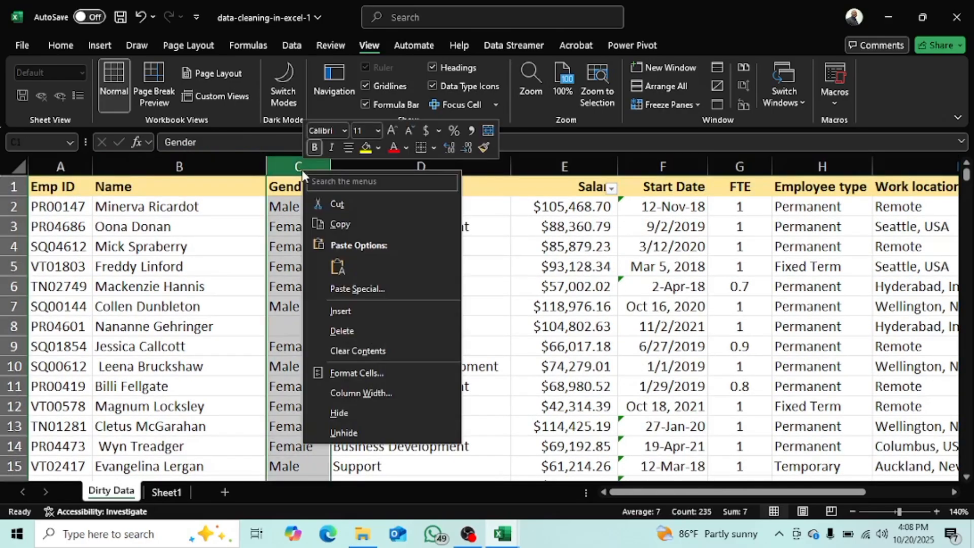
click(370, 315)
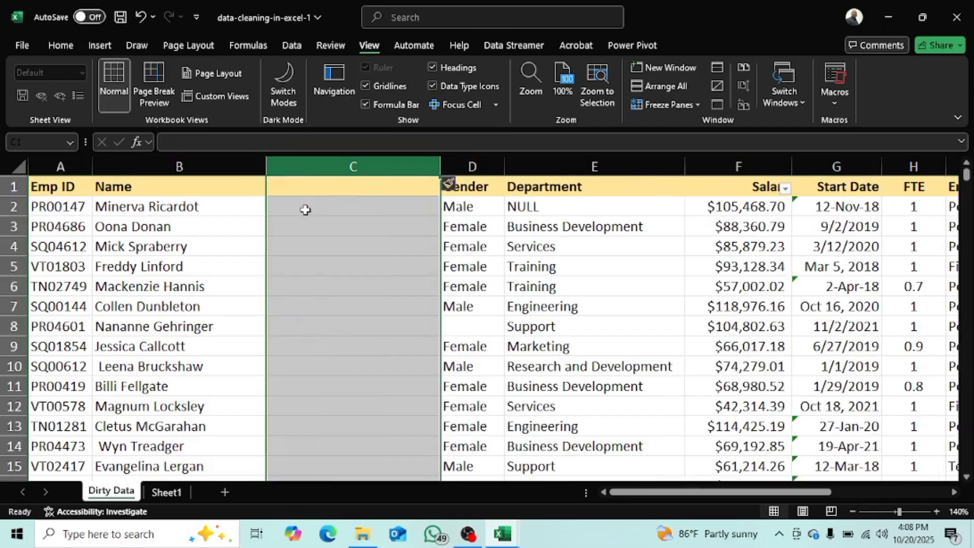
Enter =TRIM(B2) in cell C2 and fill the formula down the new column for all employee names.
click(305, 210)
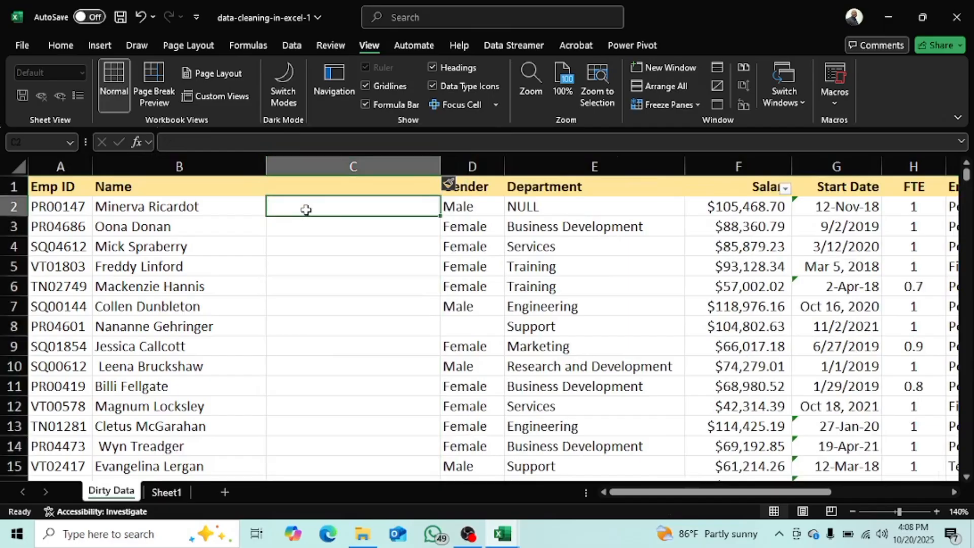
text(=trim)
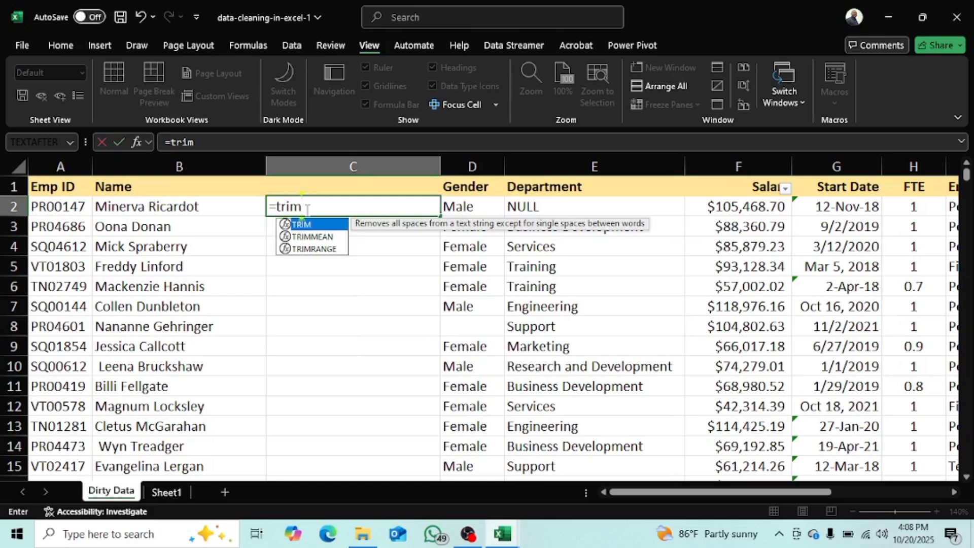
key(Tab)
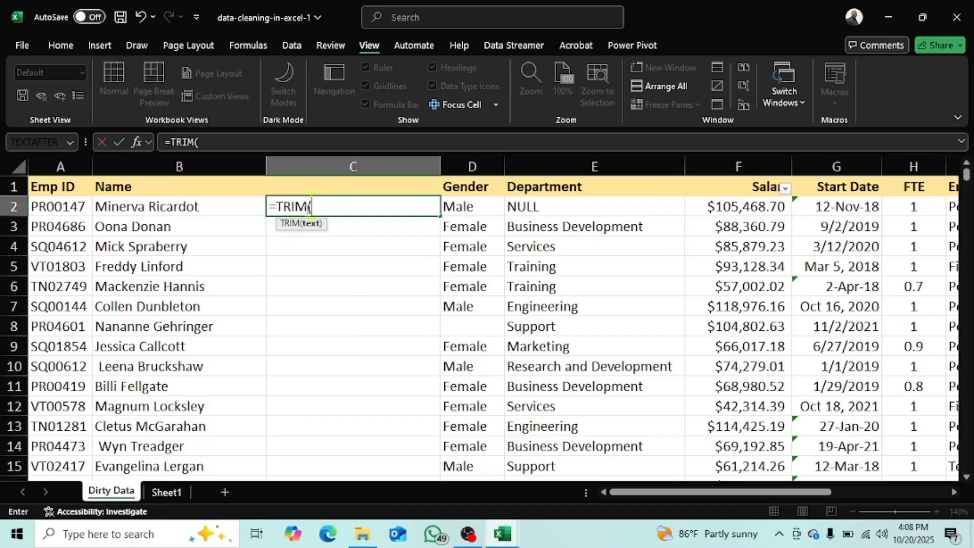
click(191, 207)
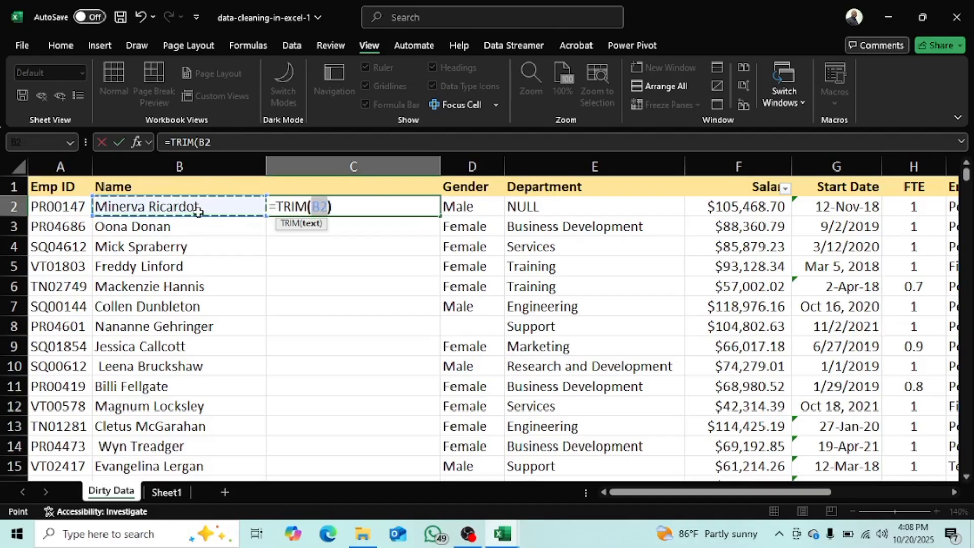
text())
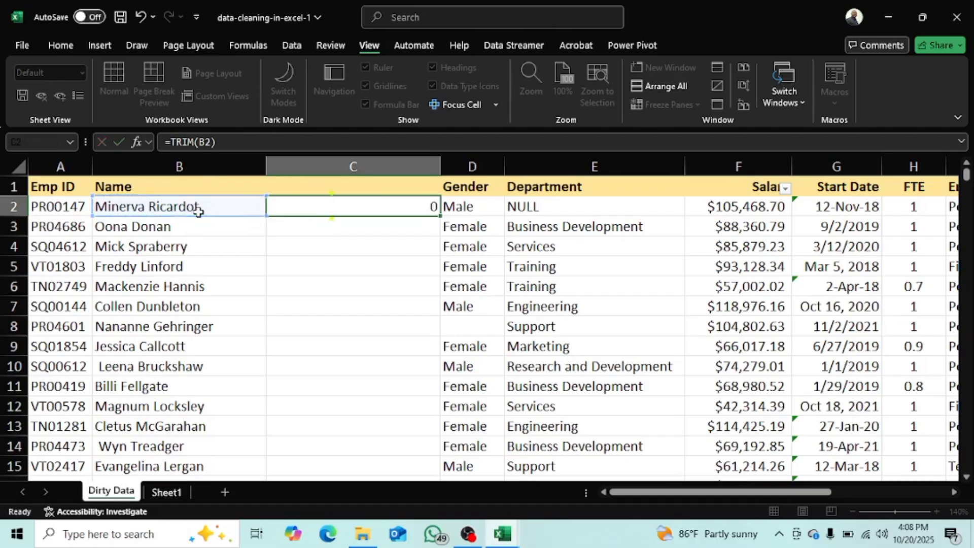
key(Return)
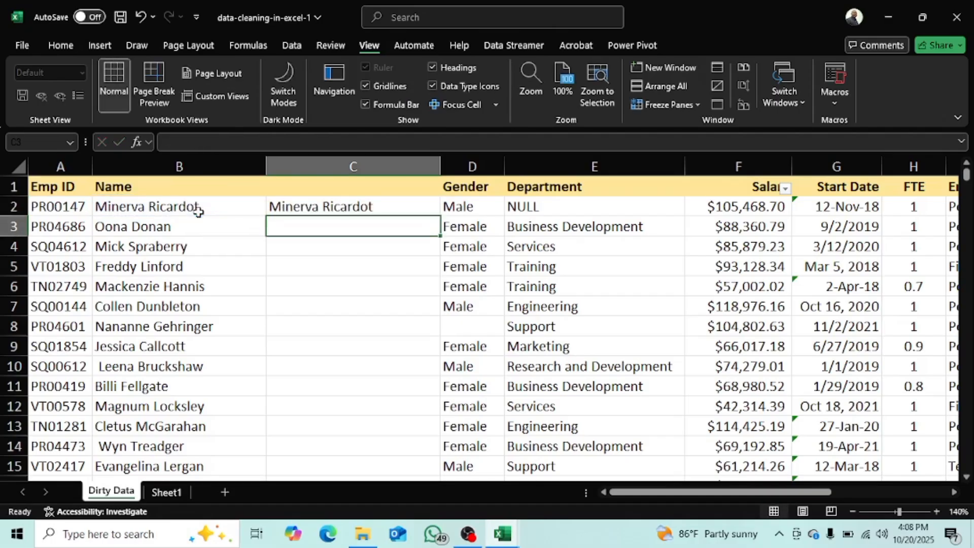
click(404, 205)
double_click(439, 216)
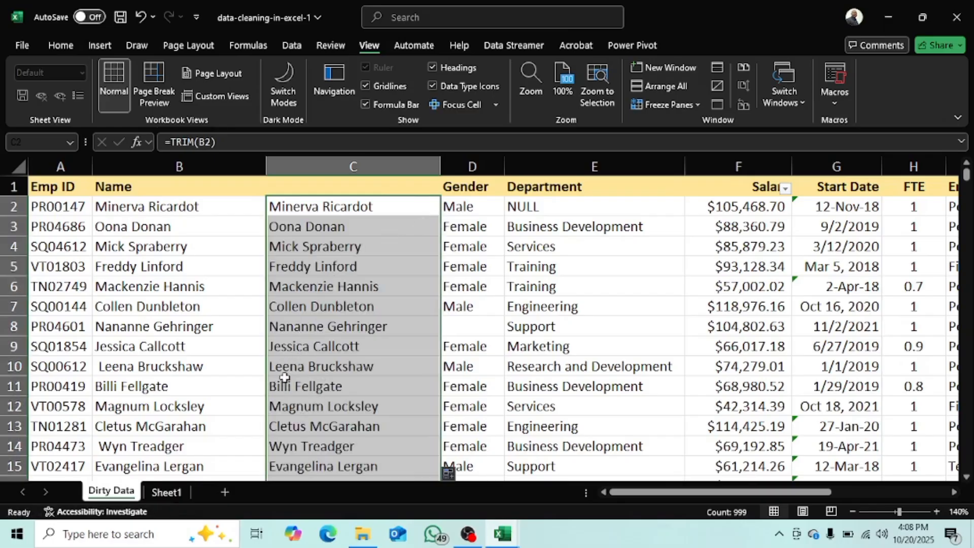
Clear the name in cell B2 to test its link to the TRIM formula, and undo the deletion.
click(174, 209)
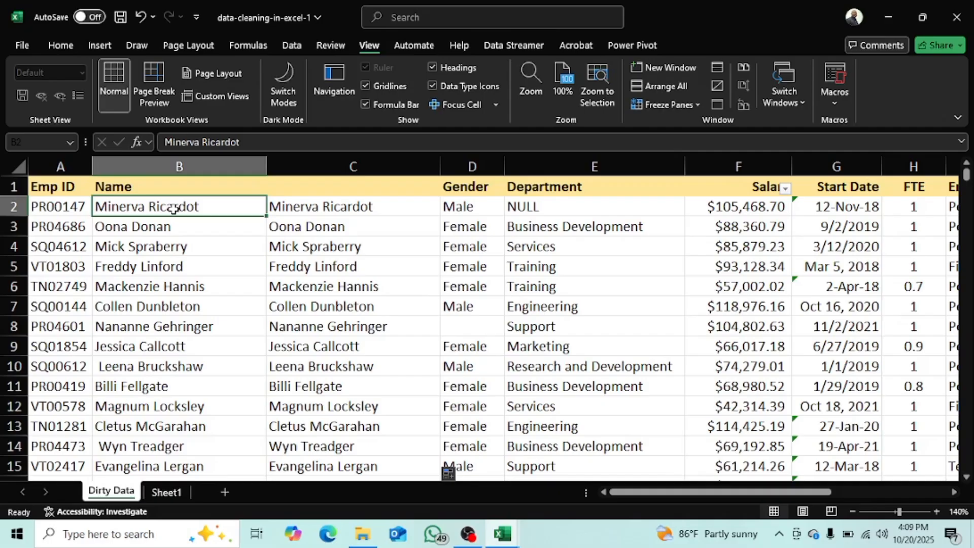
key(Delete)
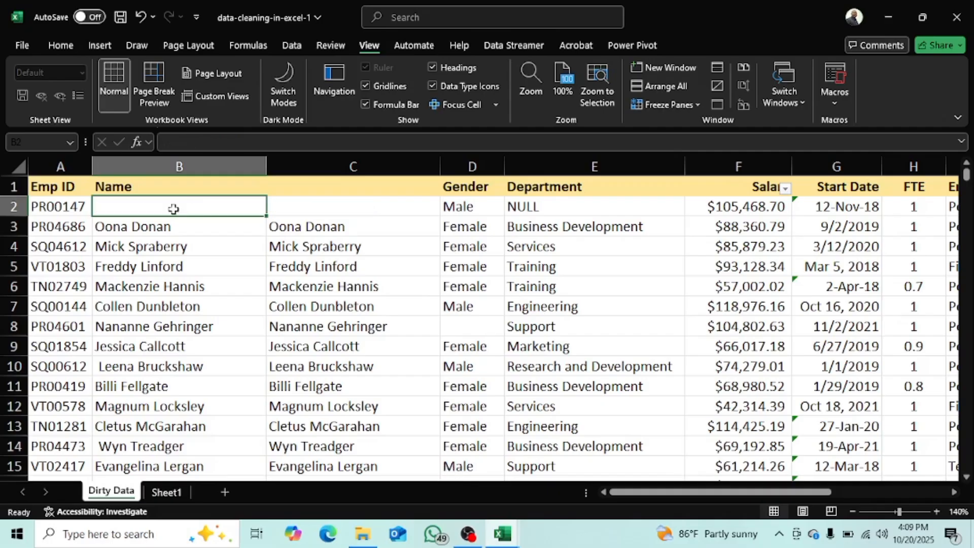
key(ctrl+z)
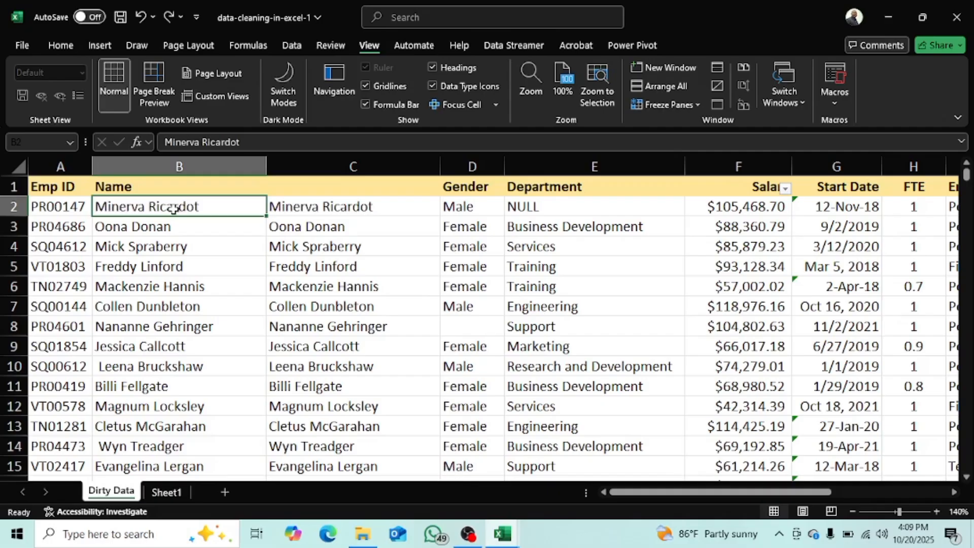
click(311, 205)
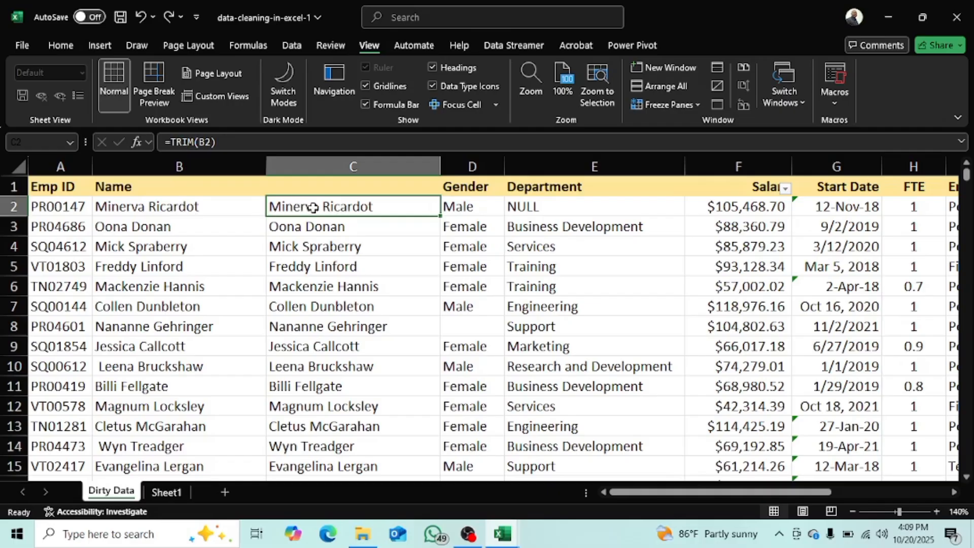
key(ctrl+shift+Down)
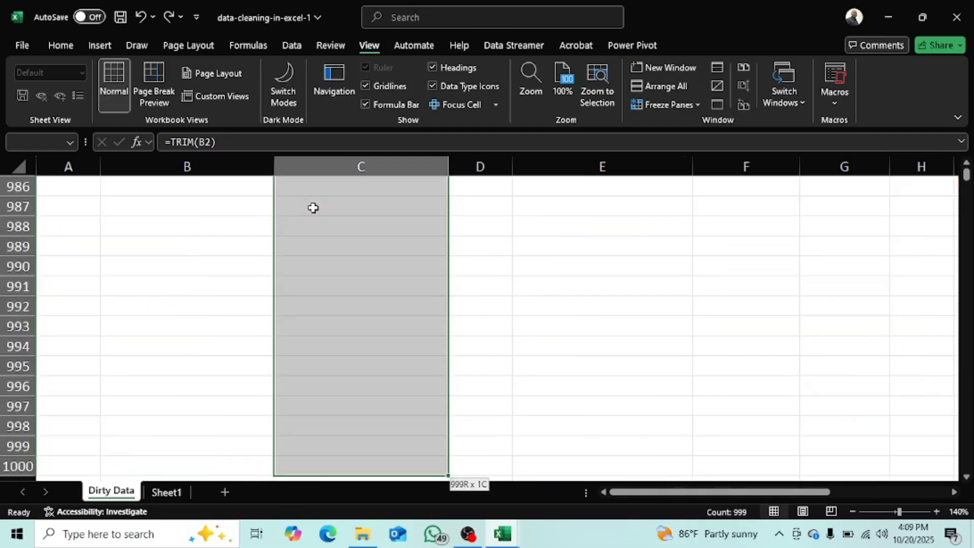
key(ctrl+q)
scroll(372, 240, up, 6)
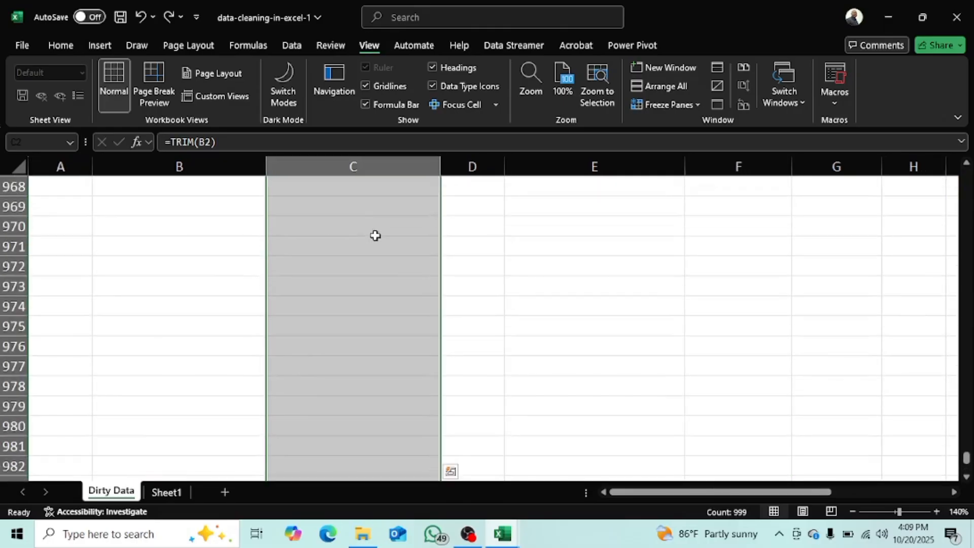
key(ctrl+shift+Up)
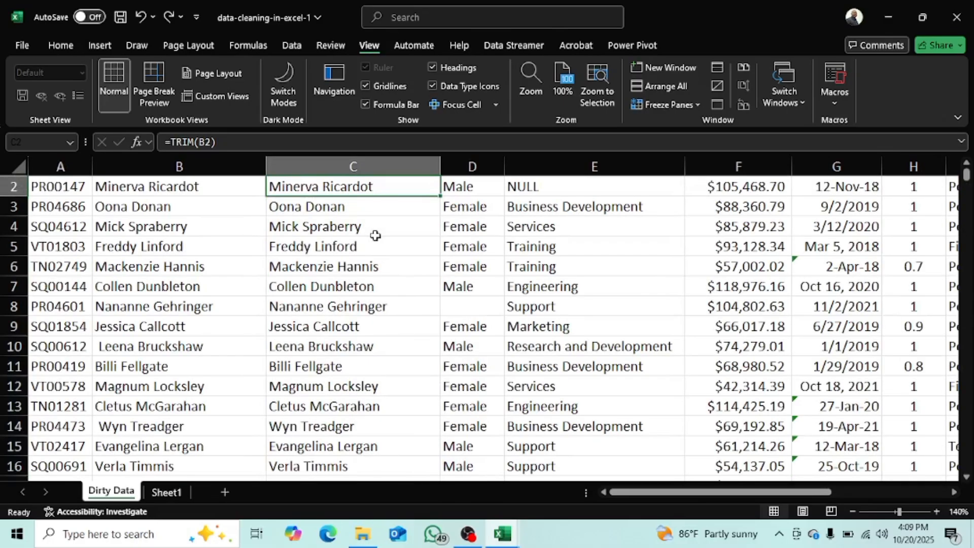
key(ctrl+shift+Down)
key(shift+Up)
key(shift+Up)
key(shift+Up)
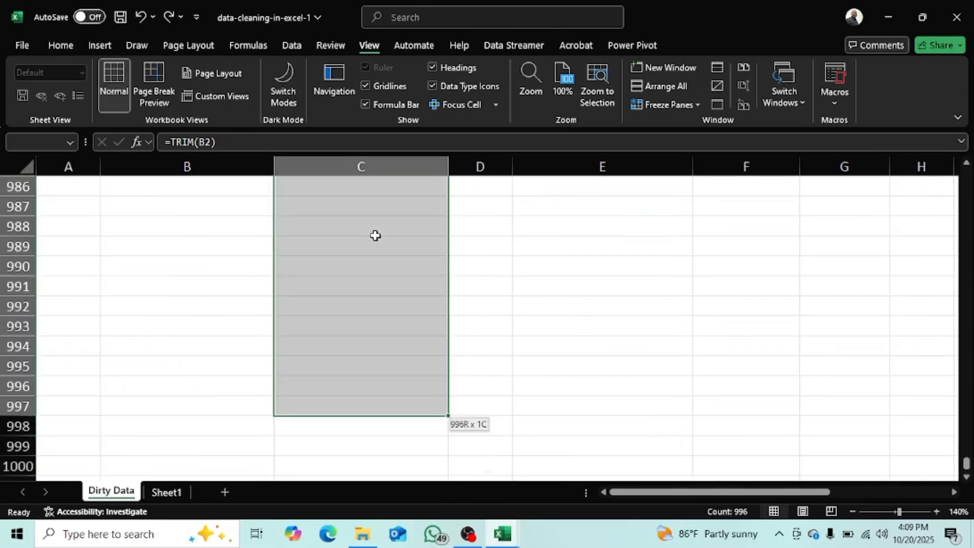
key(shift+Up)
key(shift+Up)
key(shift+Up)
key(shift+Up)
key(shift+Up)
key(shift+Up)
key(shift+Up)
key(shift+Up)
key(shift+Up)
key(shift+Up)
key(shift+Up)
key(shift+Up)
key(shift+Up)
key(shift+Up)
key(shift+Up)
key(shift+Up)
key(shift+Up)
key(shift+Up)
key(shift+Up)
key(shift+Up)
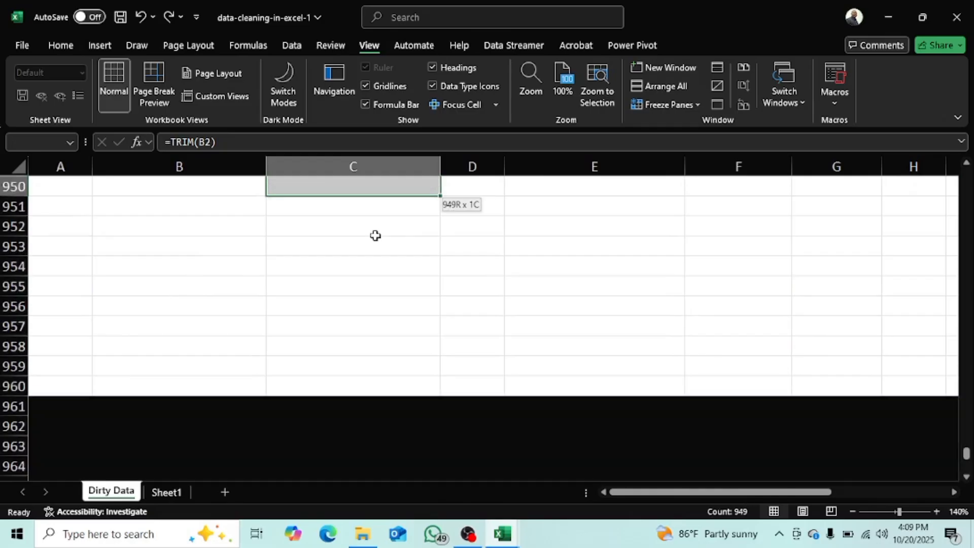
key(shift+Up)
key(shift+Up)
key(shift+Up)
key(shift+Up)
key(shift+Up)
key(shift+Up)
key(shift+Up)
key(shift+Up)
key(shift+Up)
key(shift+Up)
key(shift+Up)
key(shift+Up)
key(shift+Up)
key(shift+Up)
key(shift+Up)
key(shift+Up)
key(shift+Up)
key(shift+Up)
key(shift+Up)
key(shift+Up)
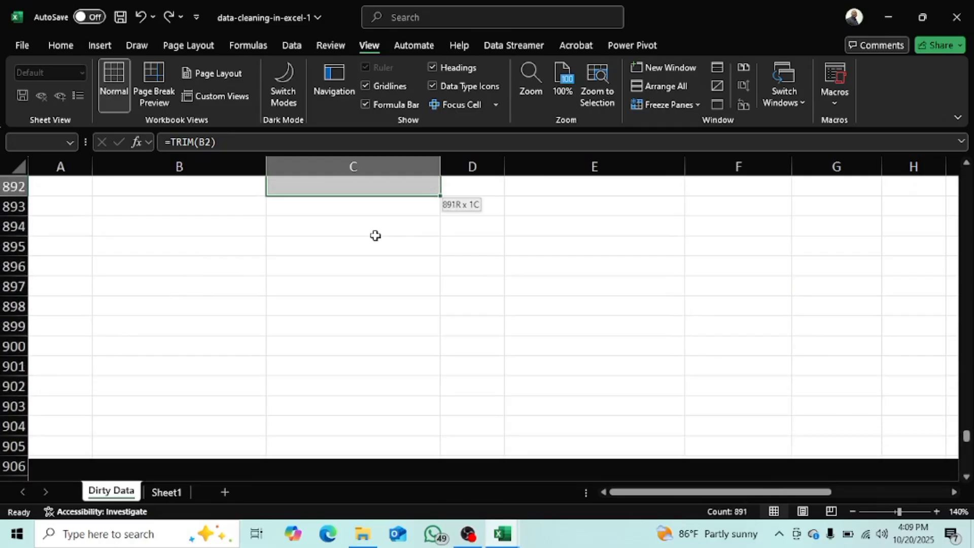
key(shift+Up)
key(shift+Up)
key(shift+Up)
key(shift+Up)
key(shift+Up)
key(shift+Up)
key(shift+Up)
key(shift+Up)
key(shift+Up)
key(shift+Up)
key(shift+Up)
key(shift+Up)
key(shift+Up)
key(shift+Up)
key(shift+Up)
key(shift+Up)
key(shift+Up)
key(shift+Up)
key(shift+Up)
key(shift+Up)
key(Up)
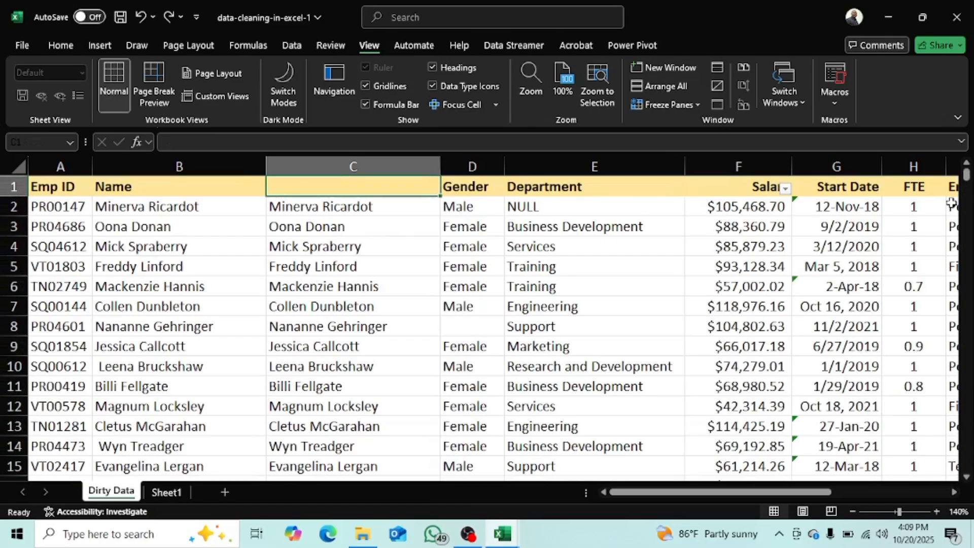
Copy the trimmed names in C2:C241 and paste them in place as values to replace the TRIM formulas.
drag(967, 177, 954, 249)
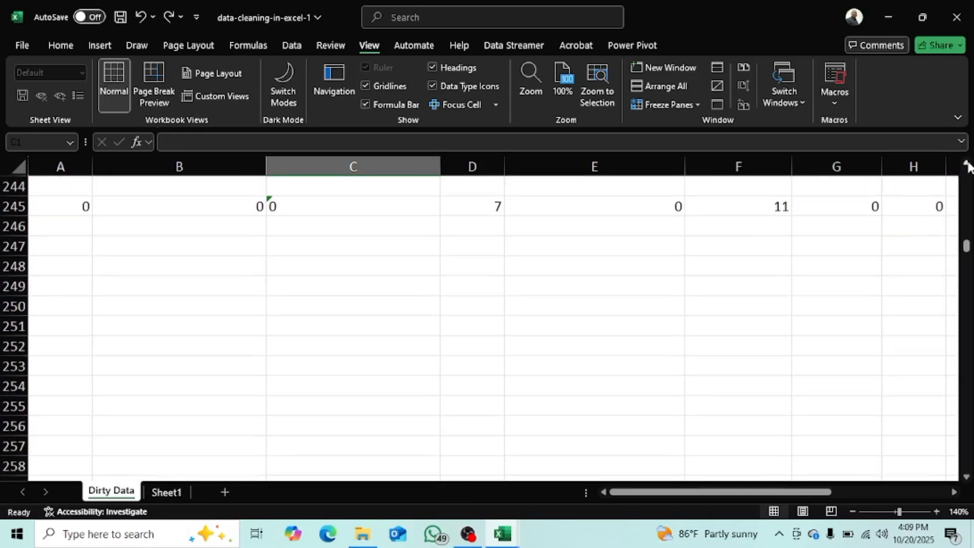
scroll(967, 167, up, 3)
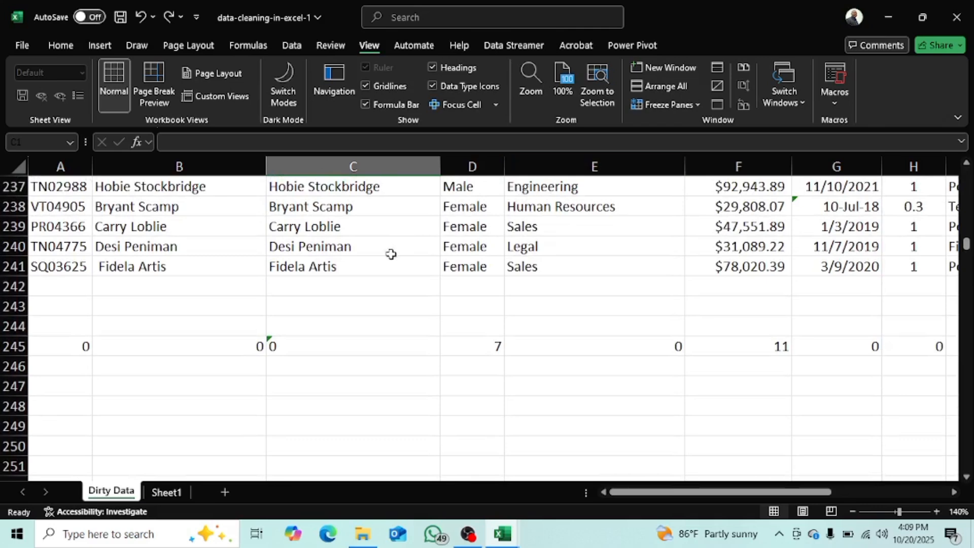
click(395, 264)
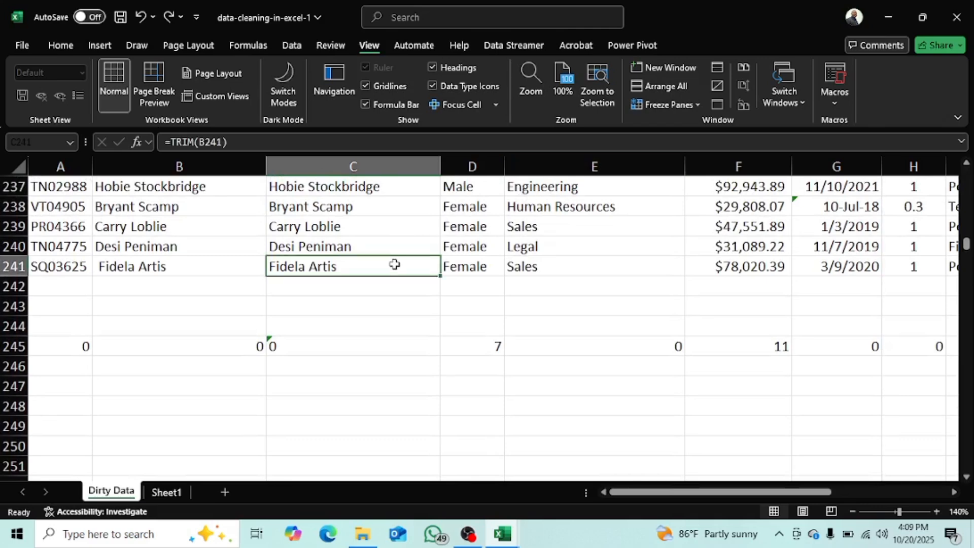
key(ctrl+shift+Up)
scroll(396, 265, up, 1)
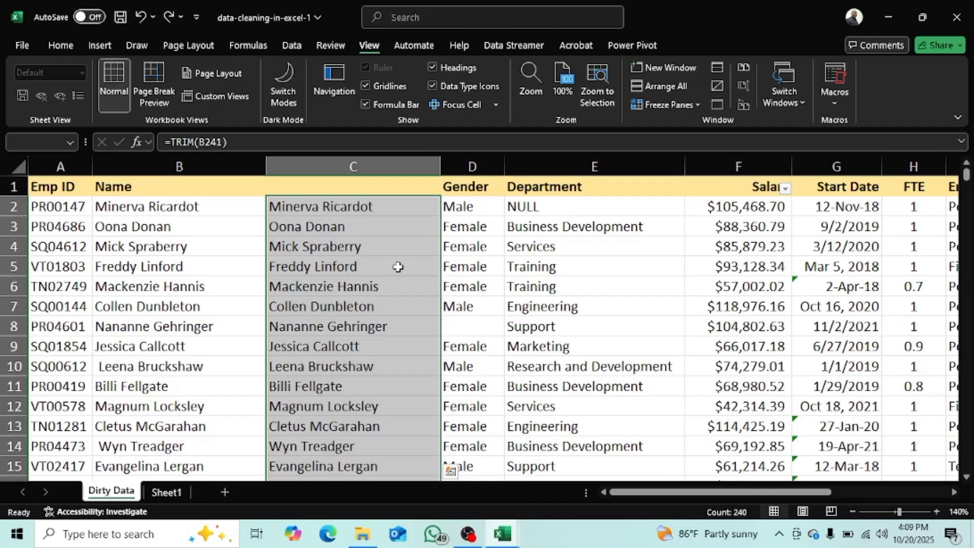
key(ctrl+c)
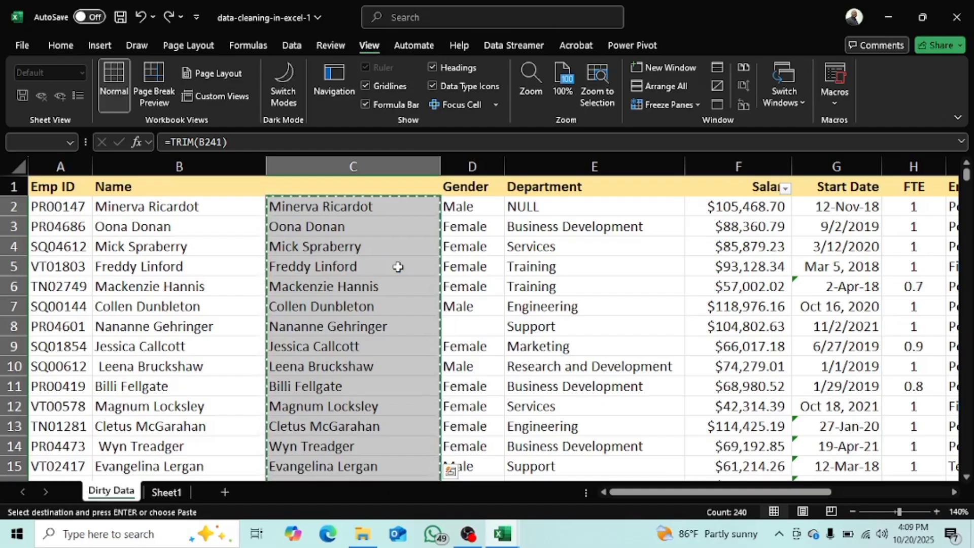
key(ctrl+v)
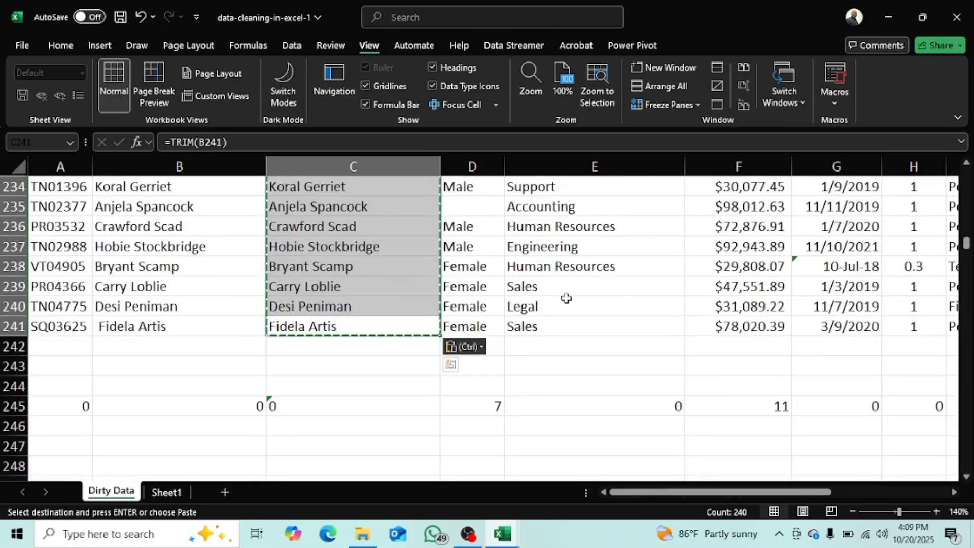
click(470, 347)
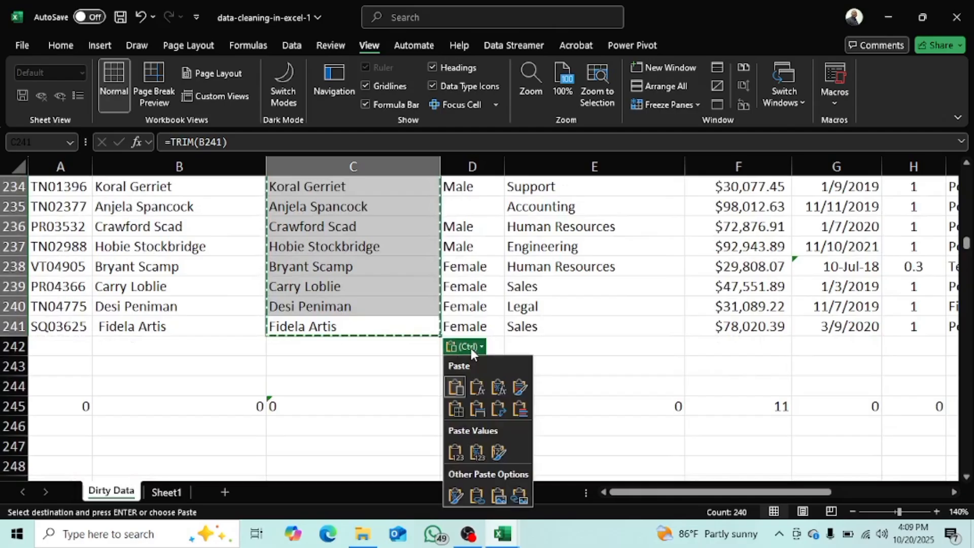
click(458, 455)
scroll(393, 299, up, 20)
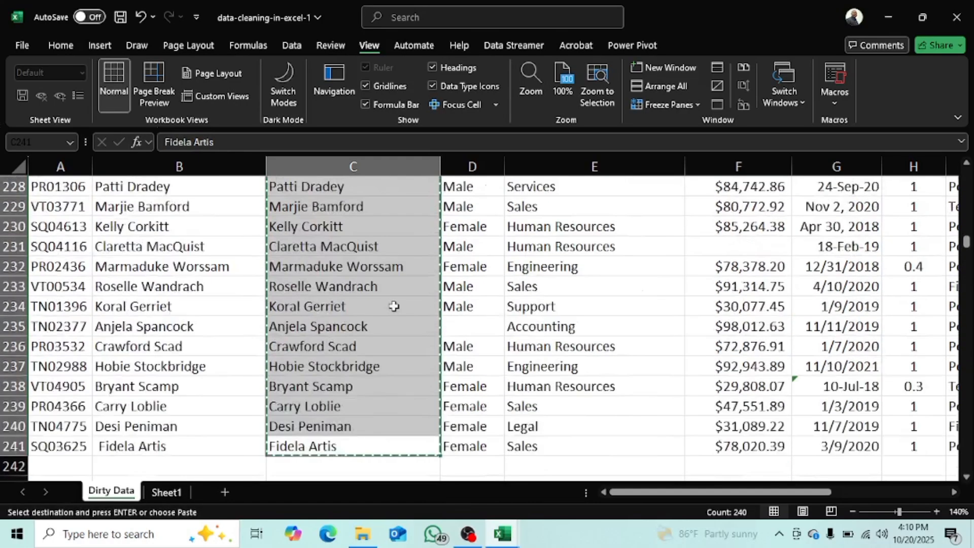
scroll(394, 277, up, 17)
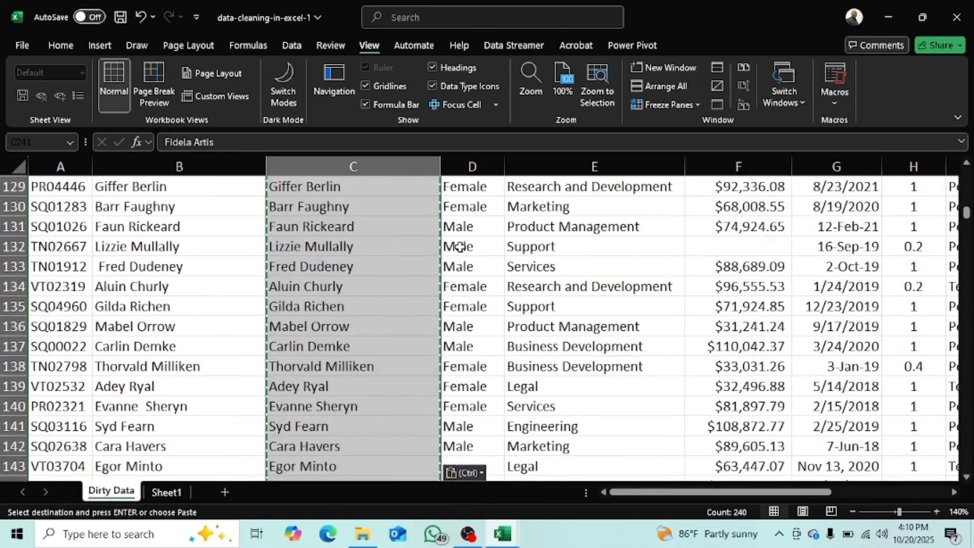
drag(969, 208, 967, 172)
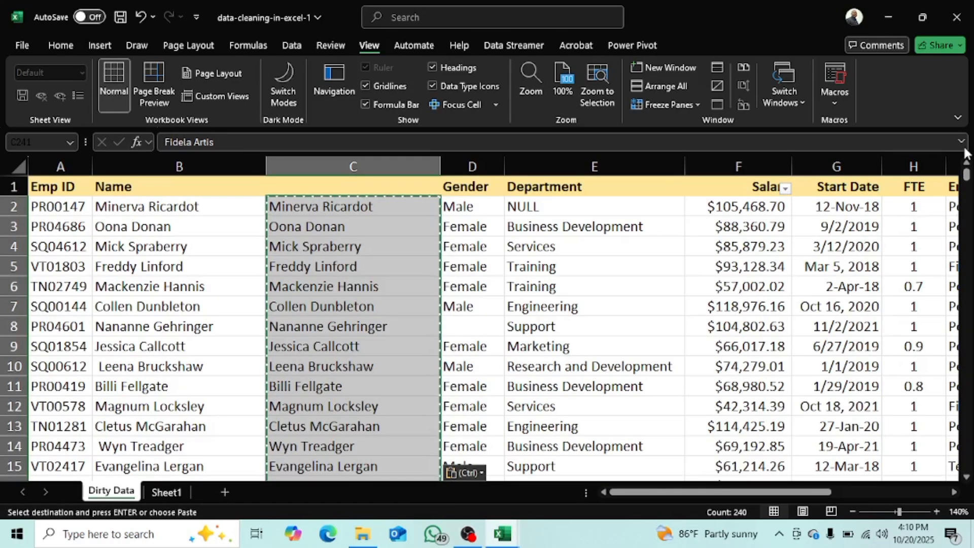
click(325, 209)
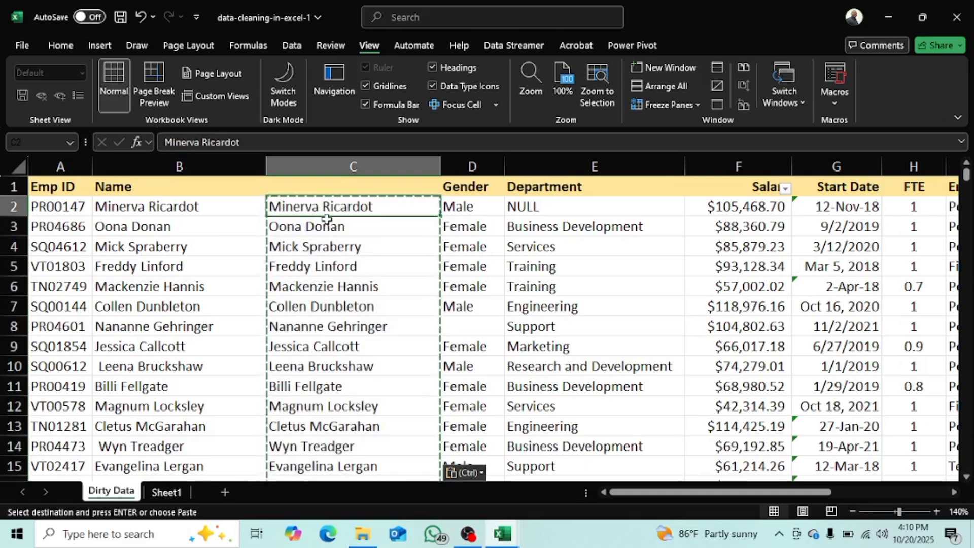
key(Escape)
click(321, 246)
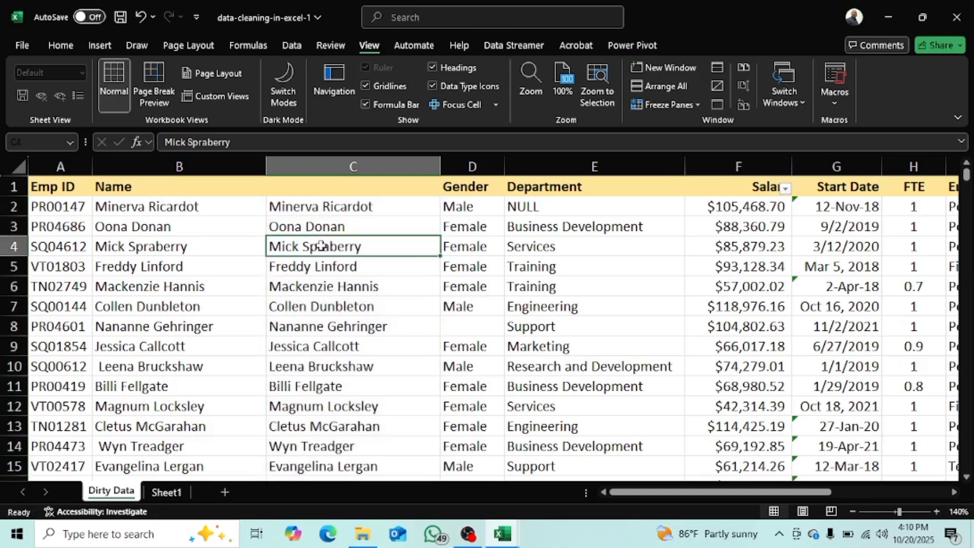
Try deleting the original names in B2:B241 with the remaining cells shifted left, and undo the deletion.
click(172, 207)
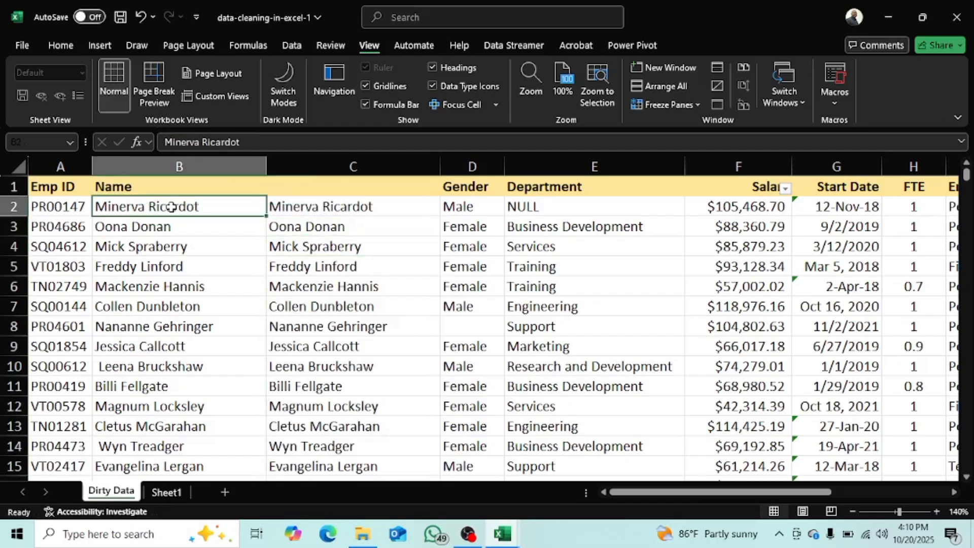
key(ctrl+shift+Down)
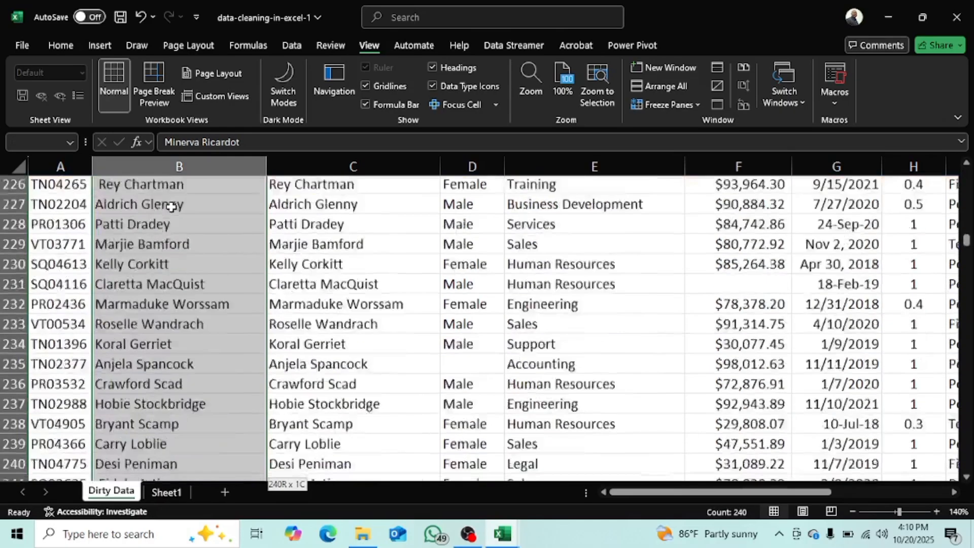
right_click(172, 207)
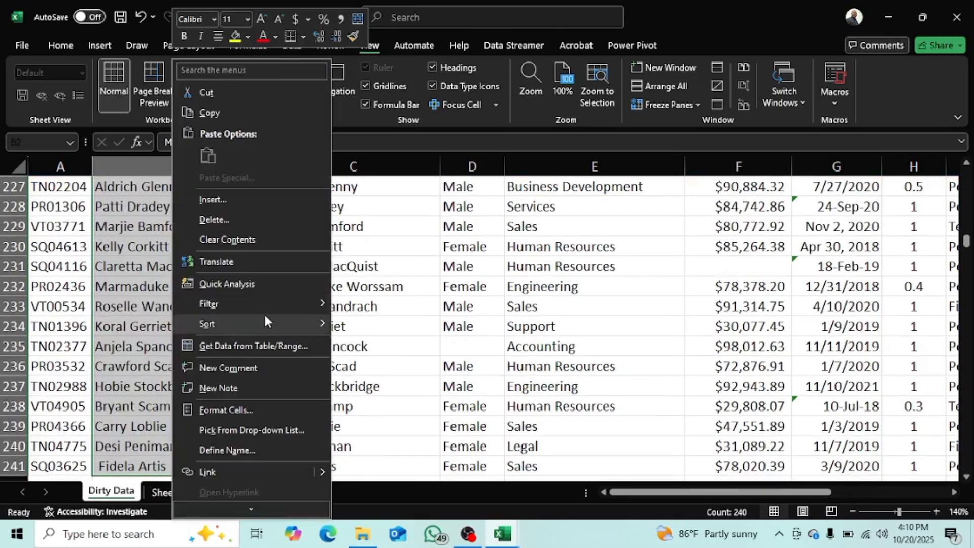
click(243, 222)
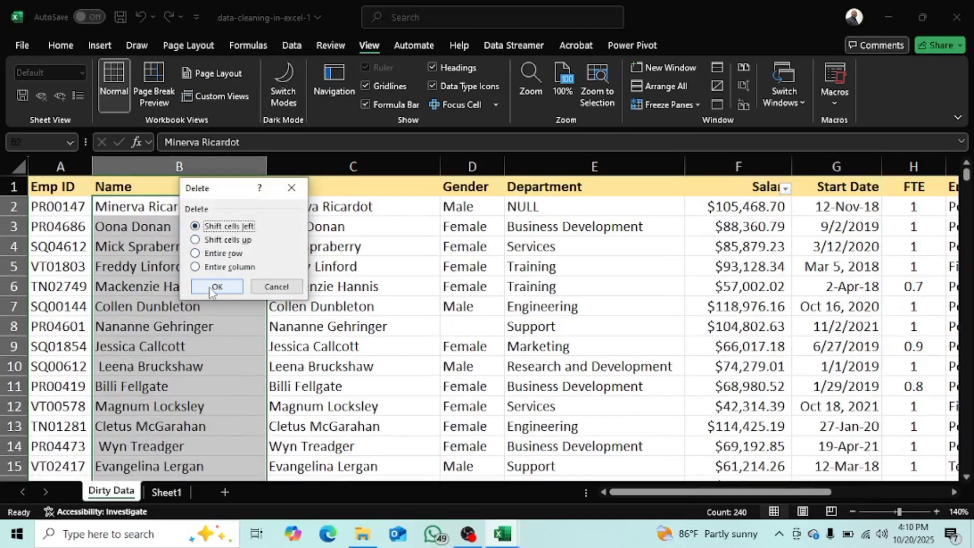
click(213, 288)
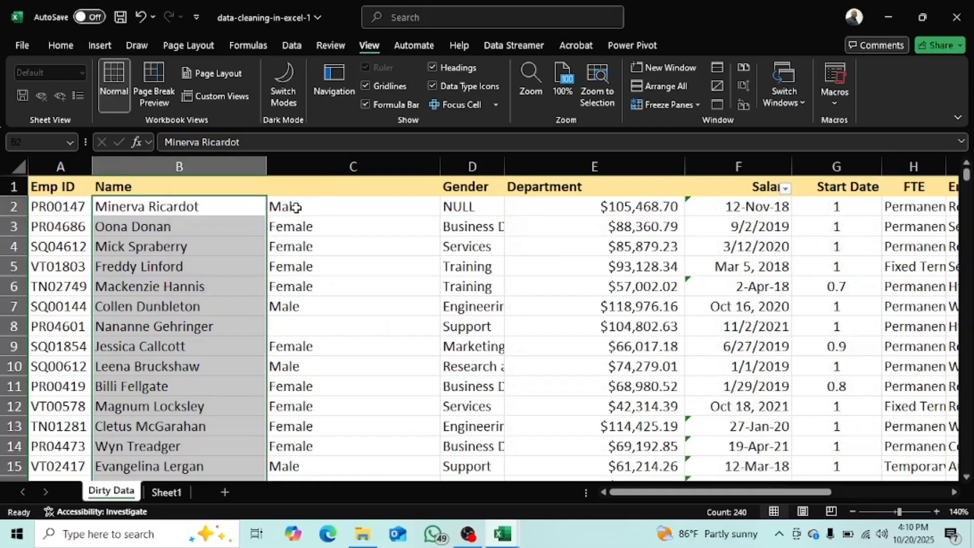
key(ctrl+z)
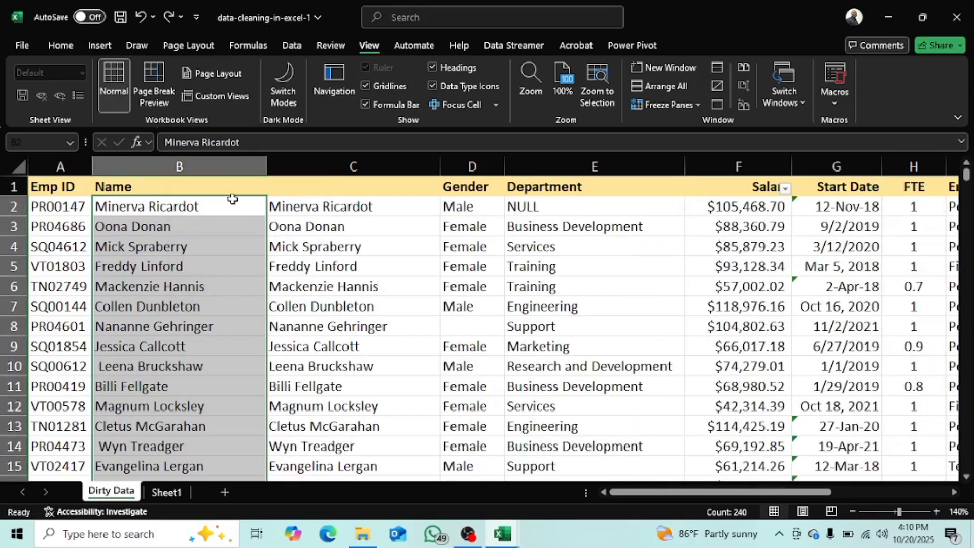
Delete the whole original Name column B and enter the header Name in cell B1 above the trimmed names.
right_click(213, 168)
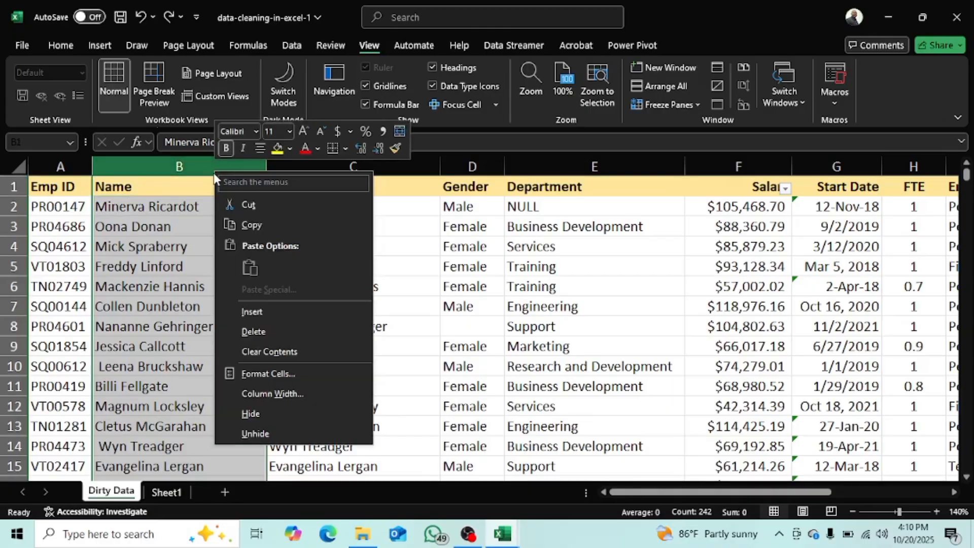
click(260, 331)
click(181, 190)
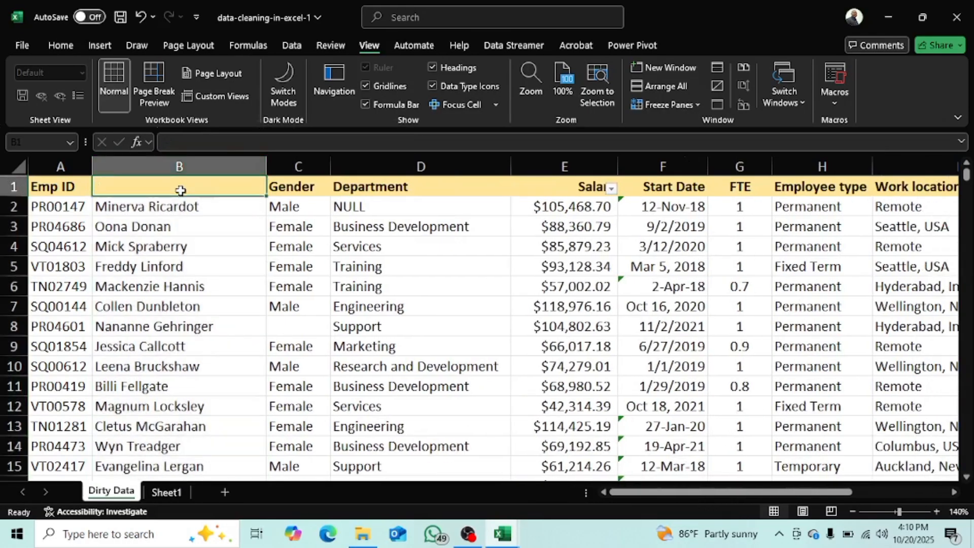
text(Name)
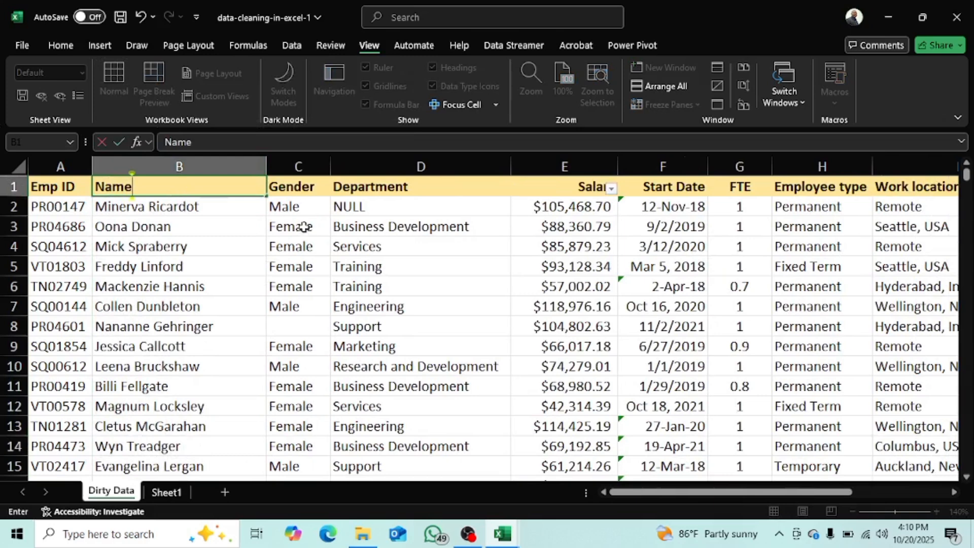
click(302, 226)
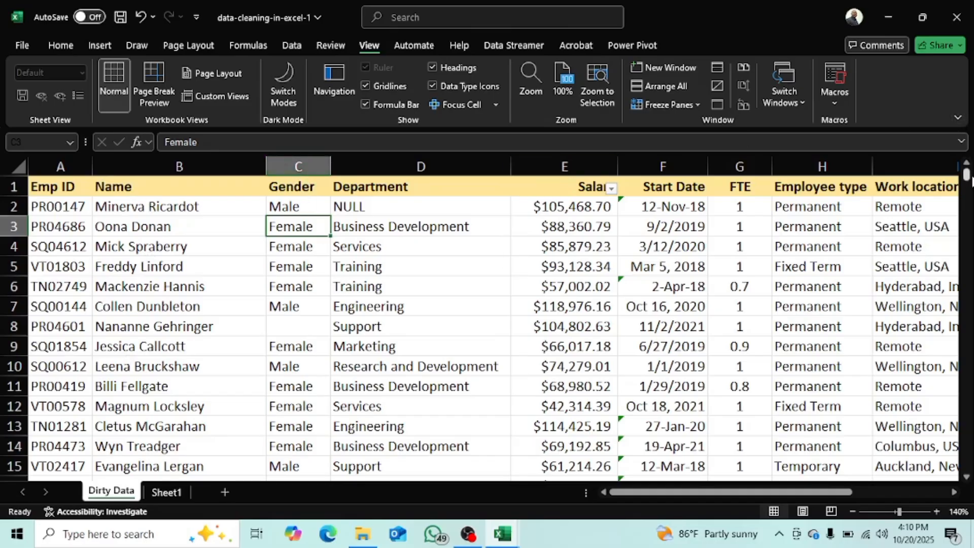
Select the leftover #REF! formulas below the trimmed names, from B242 down to B1000.
drag(966, 175, 967, 243)
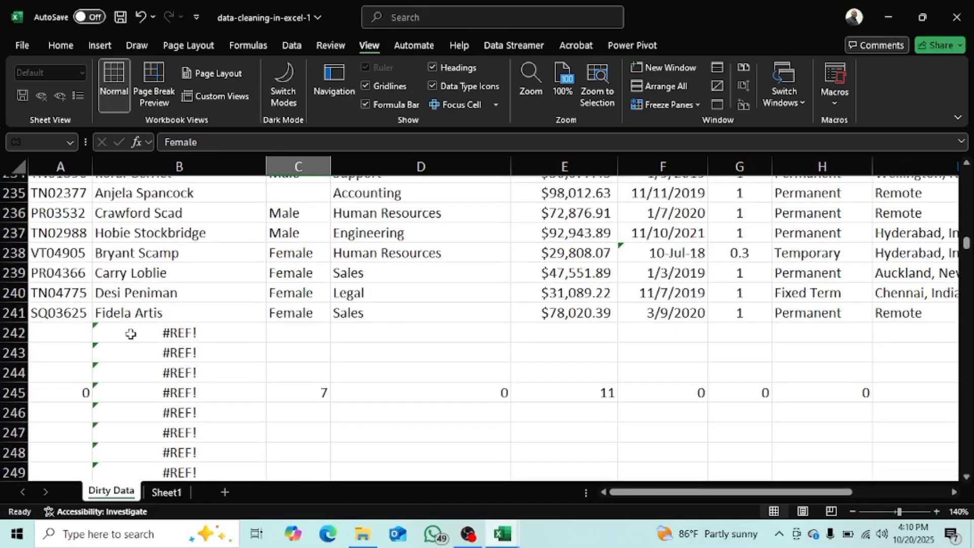
click(178, 330)
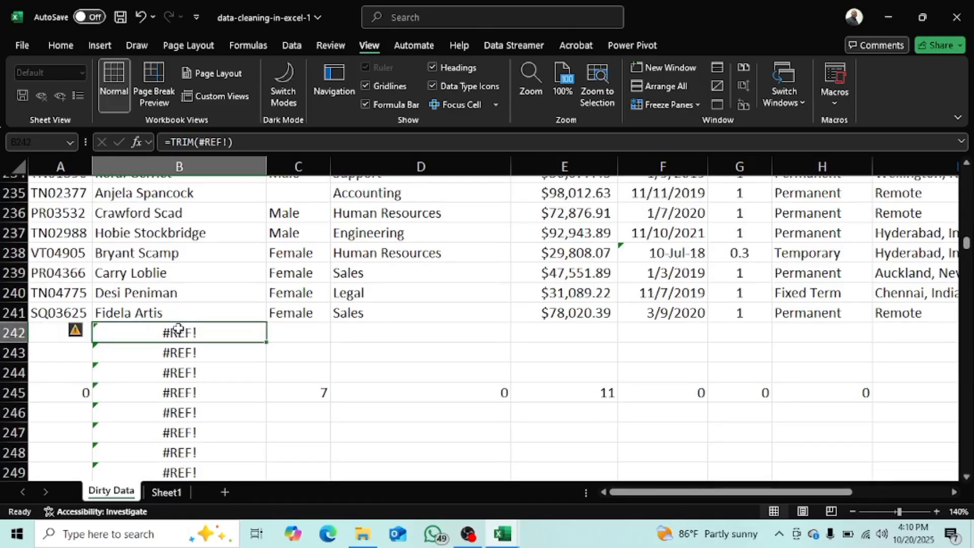
key(ctrl+shift+Down)
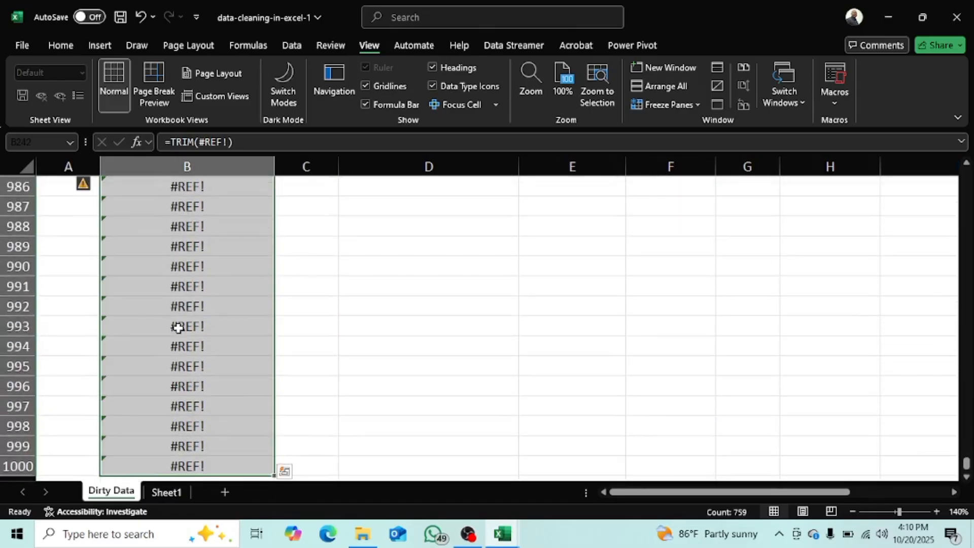
Try deleting the selected #REF! cells with the Entire column option, and undo the deletion.
right_click(163, 278)
click(217, 232)
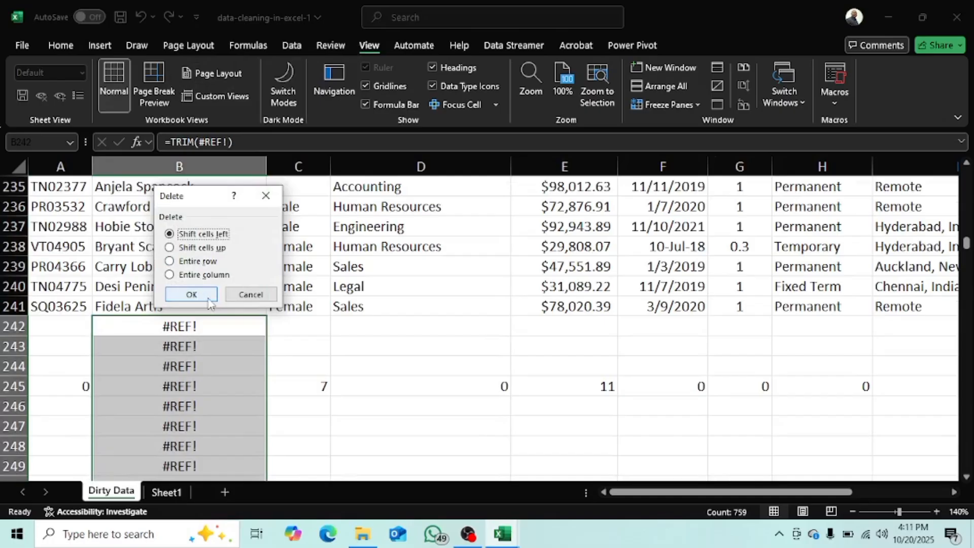
click(212, 262)
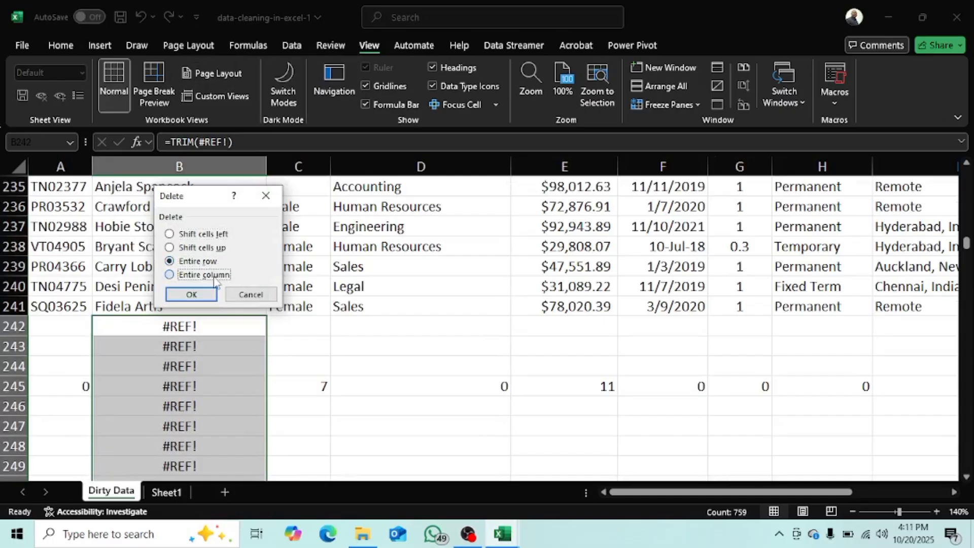
click(214, 276)
click(203, 296)
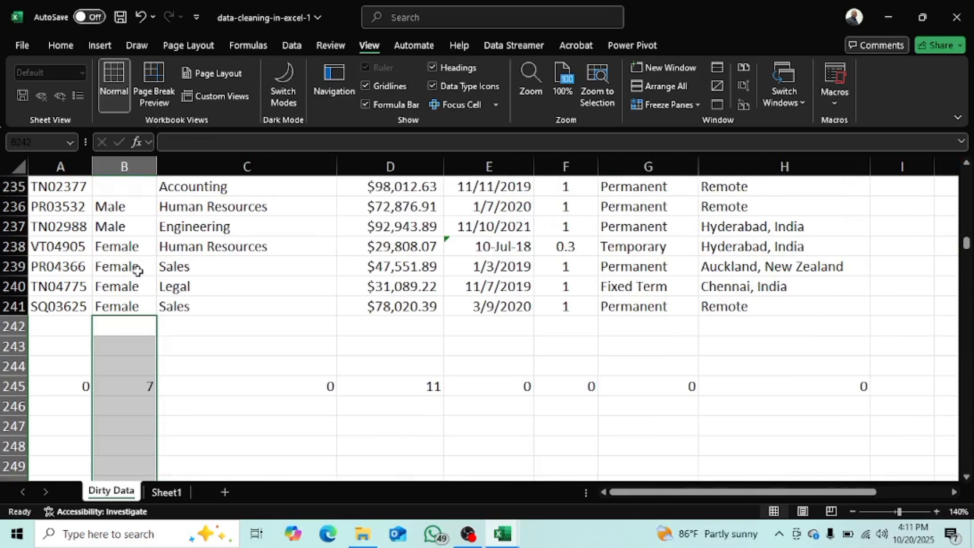
key(ctrl+z)
Try deleting the selected #REF! cells with the remaining cells shifted left, and undo the deletion.
right_click(167, 332)
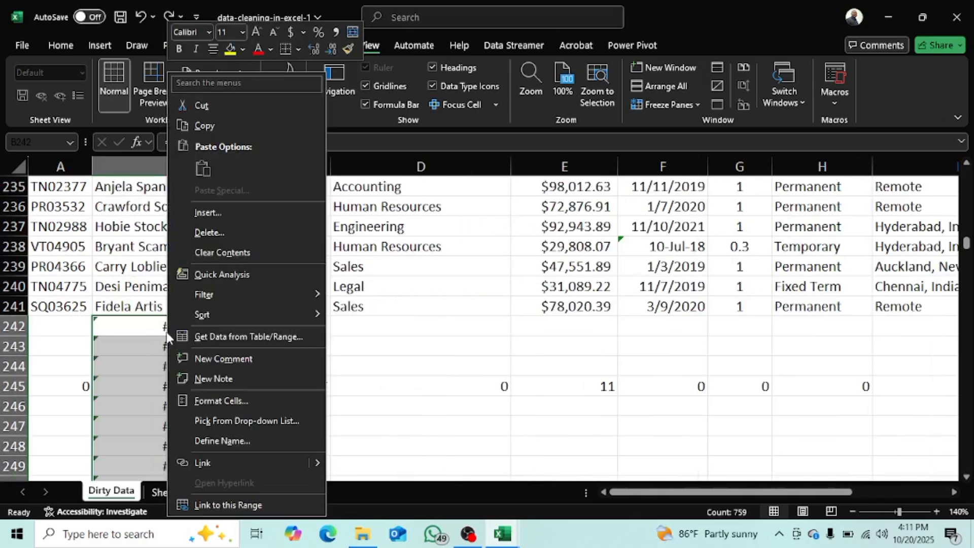
click(220, 231)
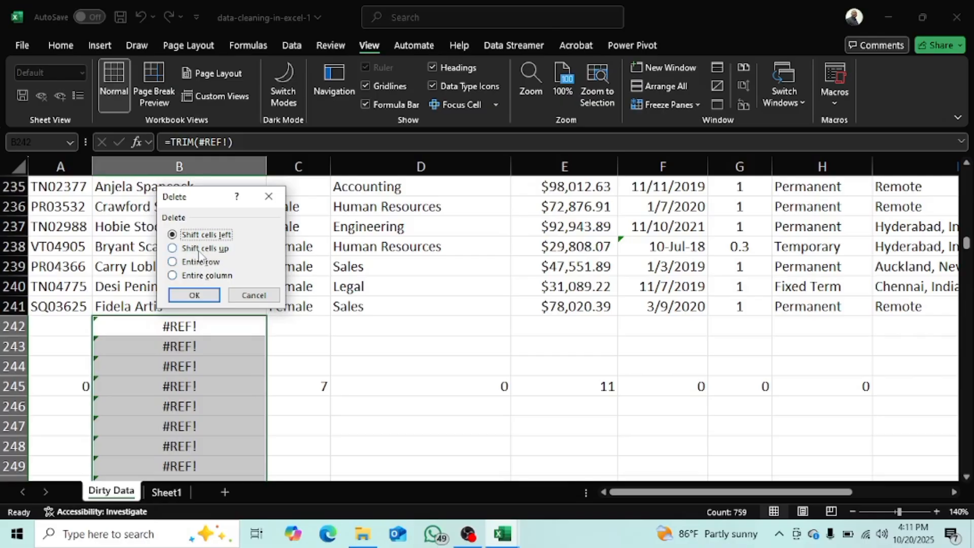
click(194, 297)
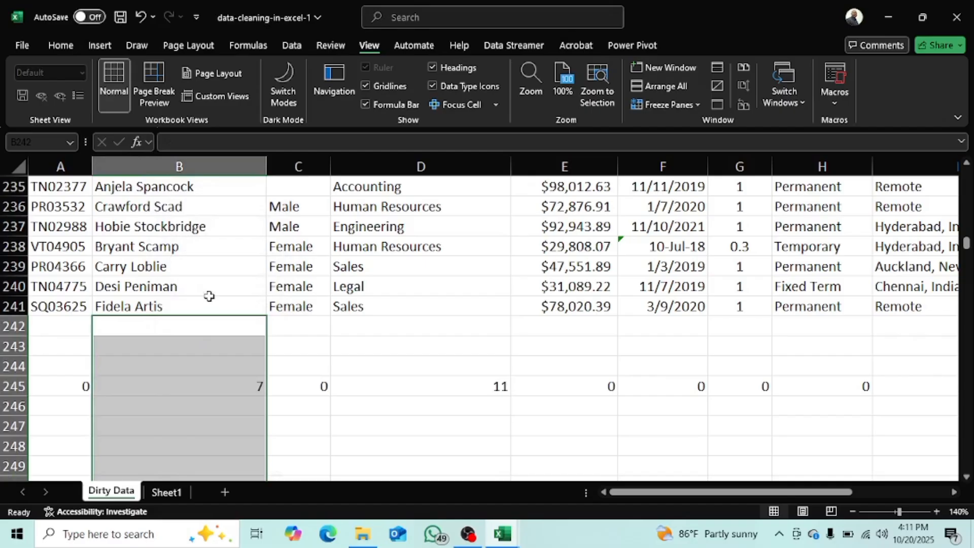
key(ctrl+z)
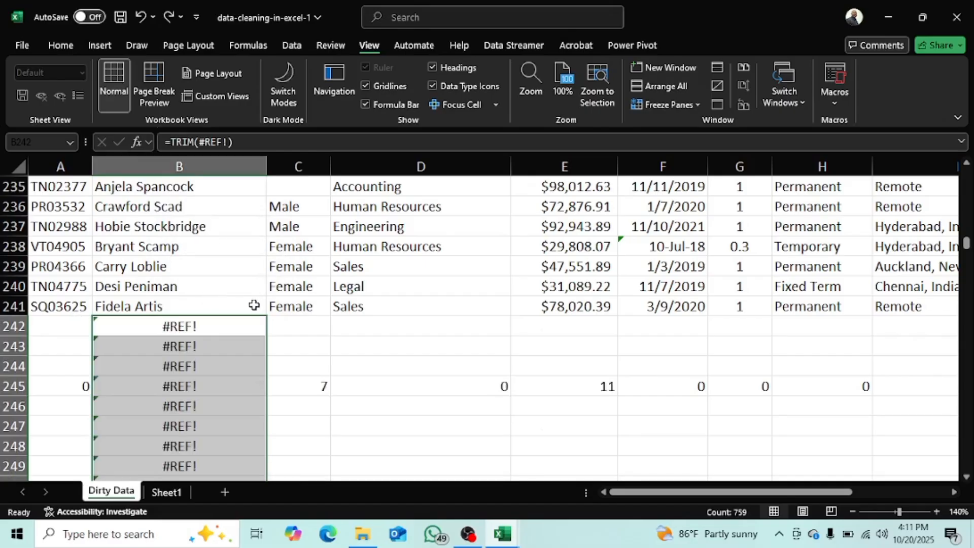
Clear the contents of the selected #REF! cells B242:B1000 without shifting or deleting any cells.
scroll(264, 294, up, 8)
scroll(235, 307, down, 13)
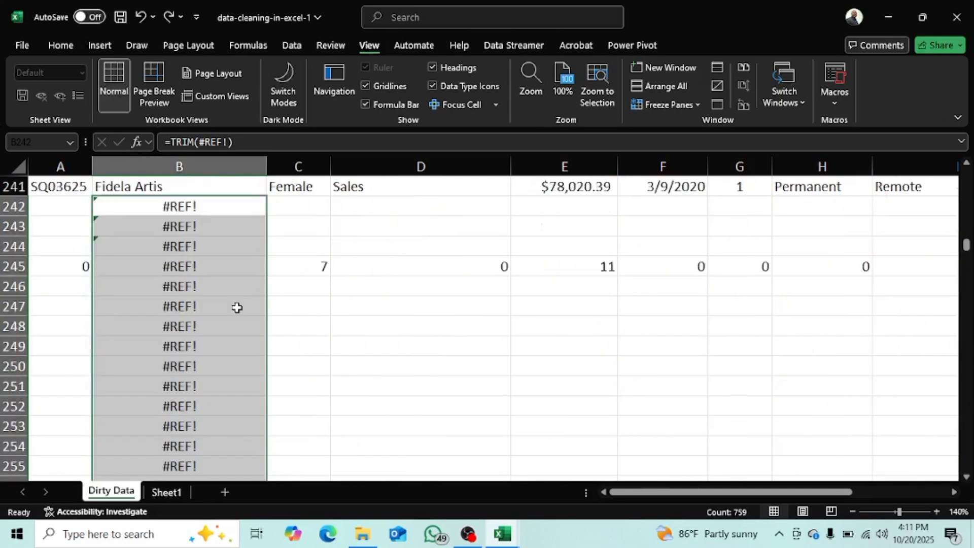
scroll(223, 236, up, 3)
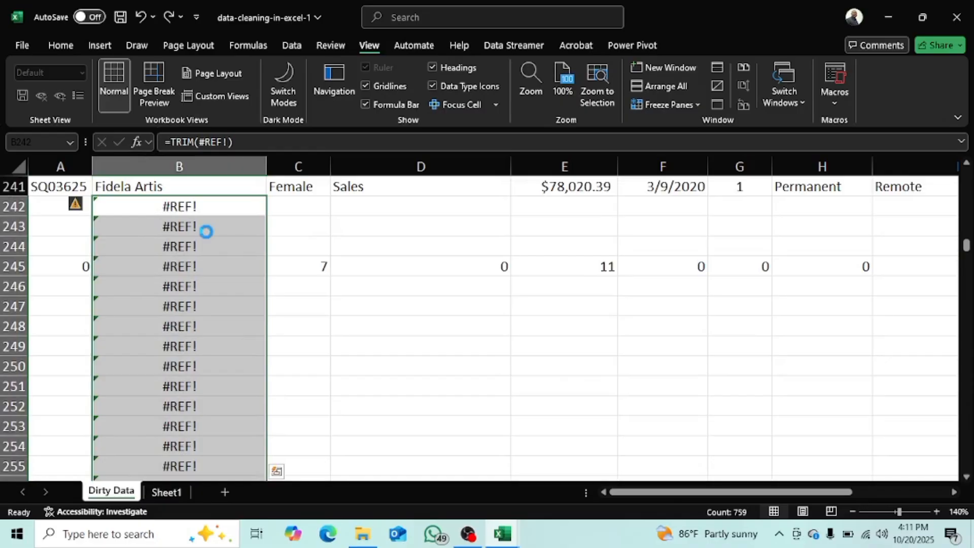
key(Delete)
scroll(326, 212, up, 20)
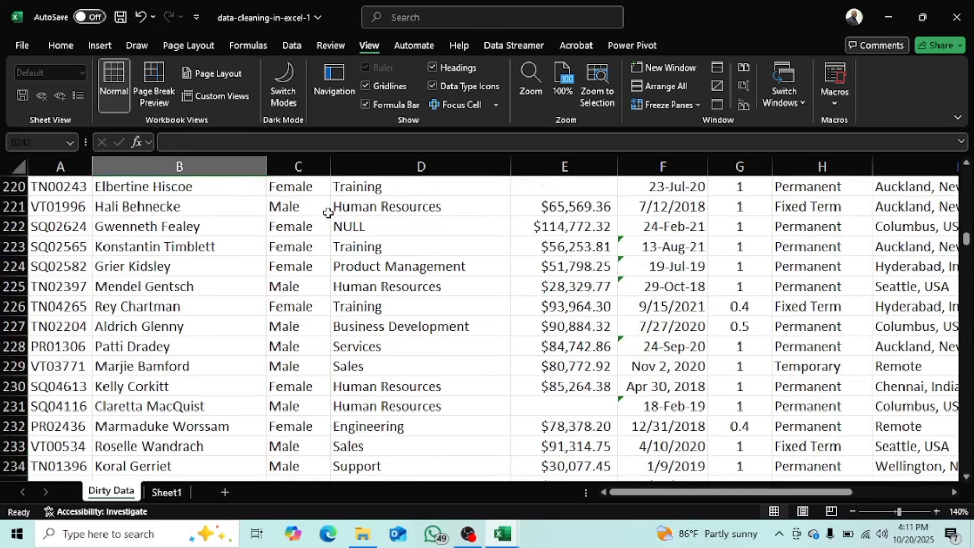
scroll(327, 215, up, 20)
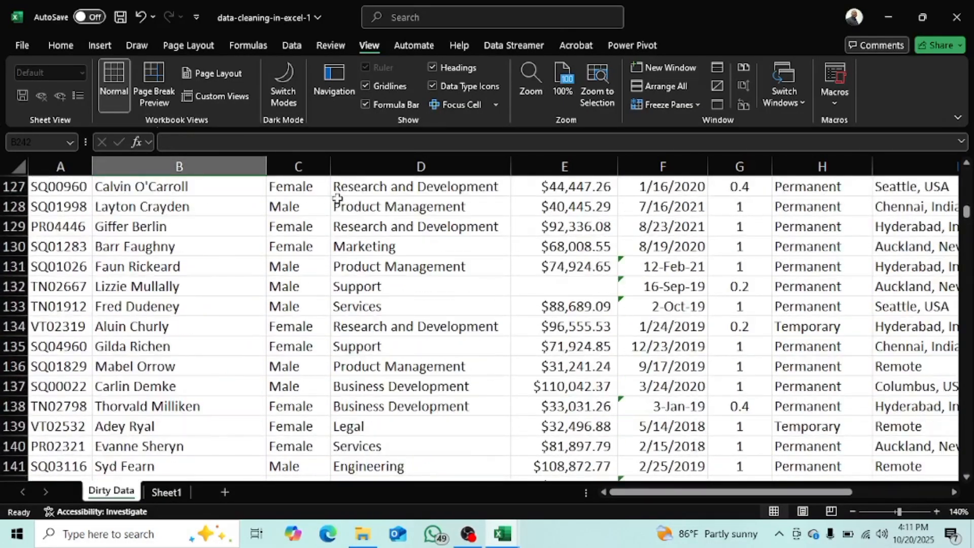
scroll(329, 206, up, 20)
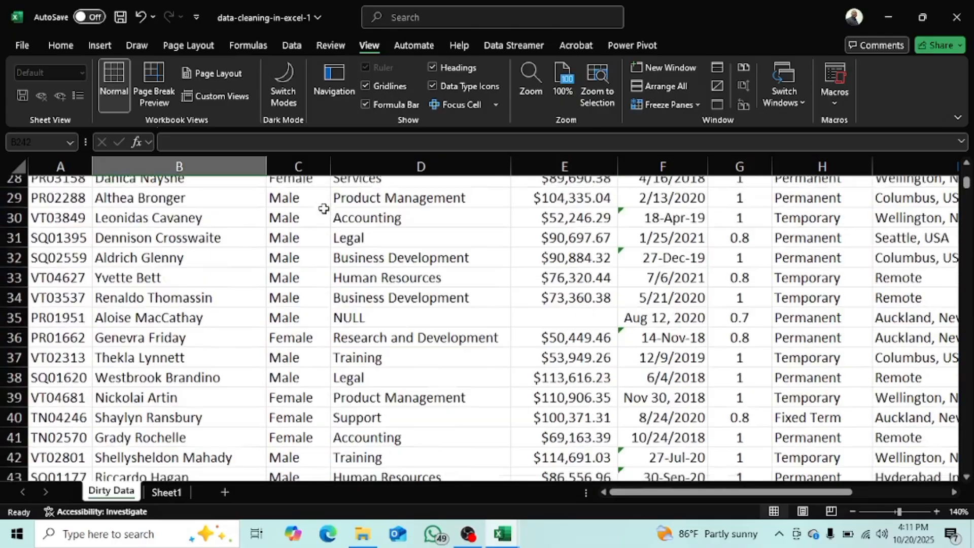
scroll(325, 206, up, 1)
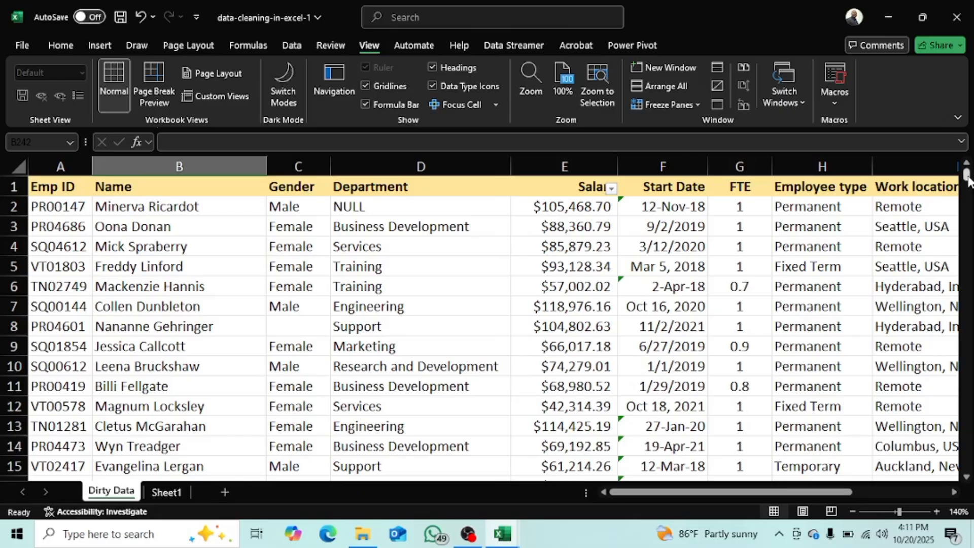
Review the blank counts in row 245, check the Gender count in C245, and locate the first blank Gender cell.
drag(967, 179, 970, 243)
scroll(318, 300, down, 6)
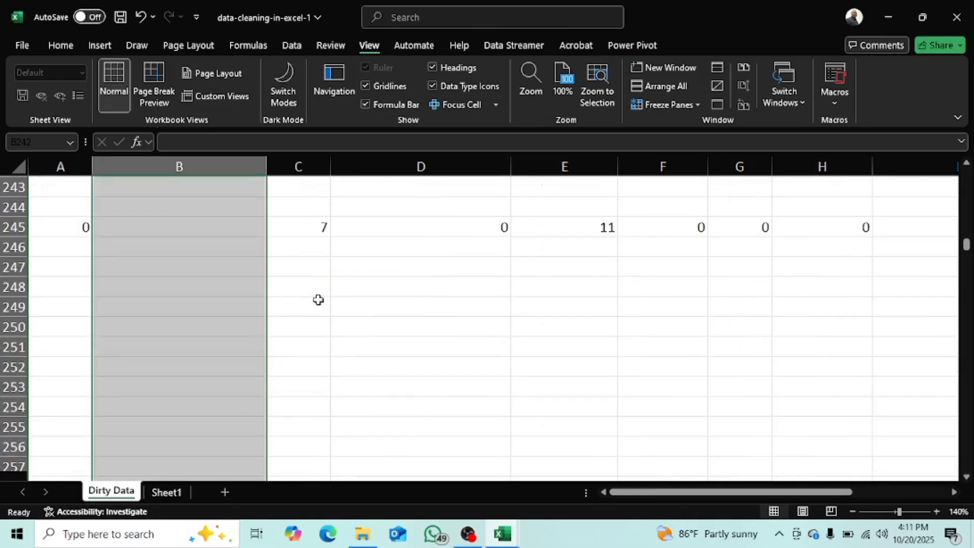
scroll(318, 300, down, 9)
scroll(324, 289, up, 15)
scroll(317, 263, down, 2)
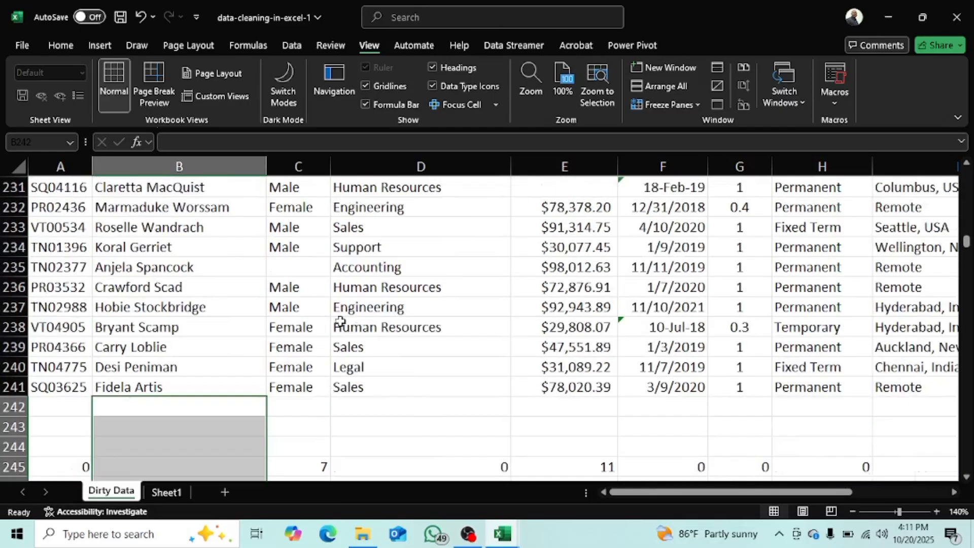
scroll(340, 321, down, 2)
click(312, 345)
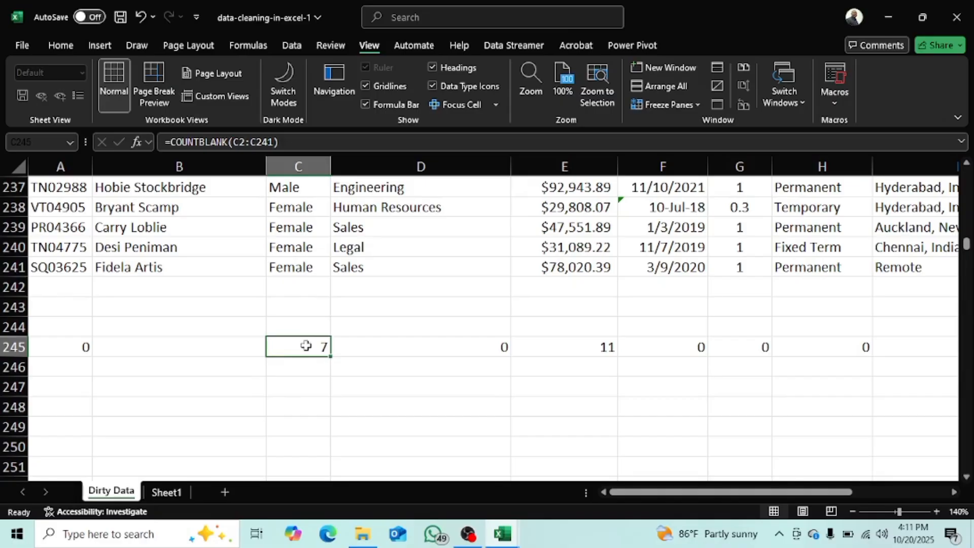
scroll(966, 247, up, 20)
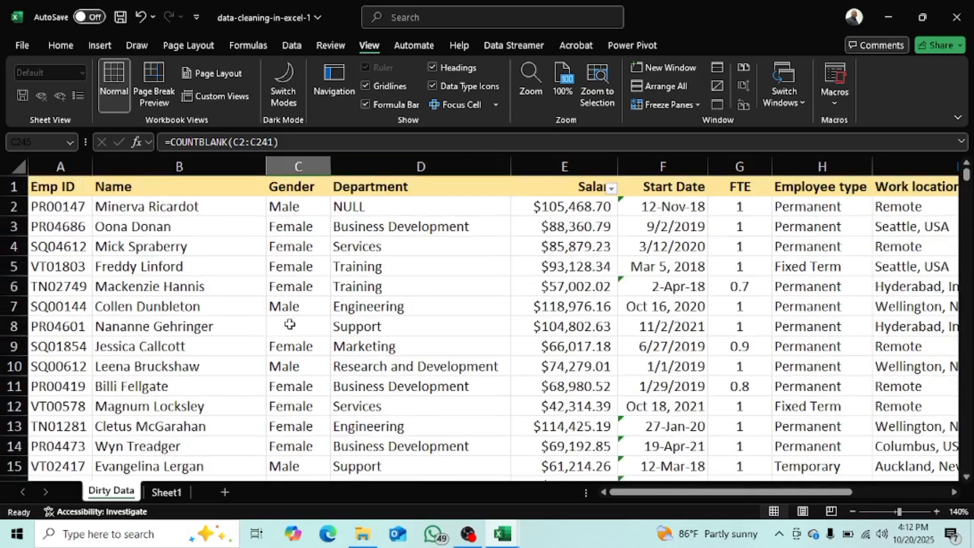
click(290, 324)
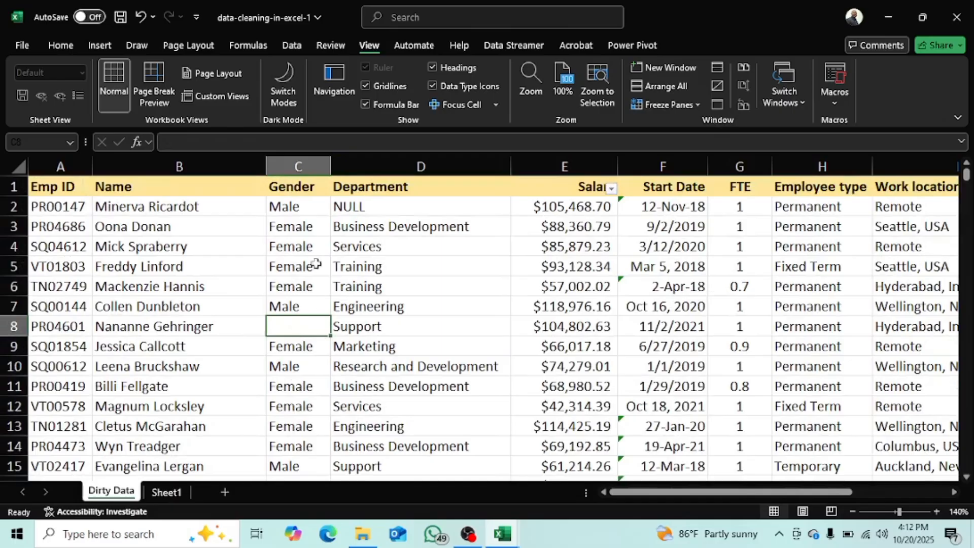
Replace the Salary column's filter with one on the Gender column C and show only the (Blanks) entries.
click(307, 187)
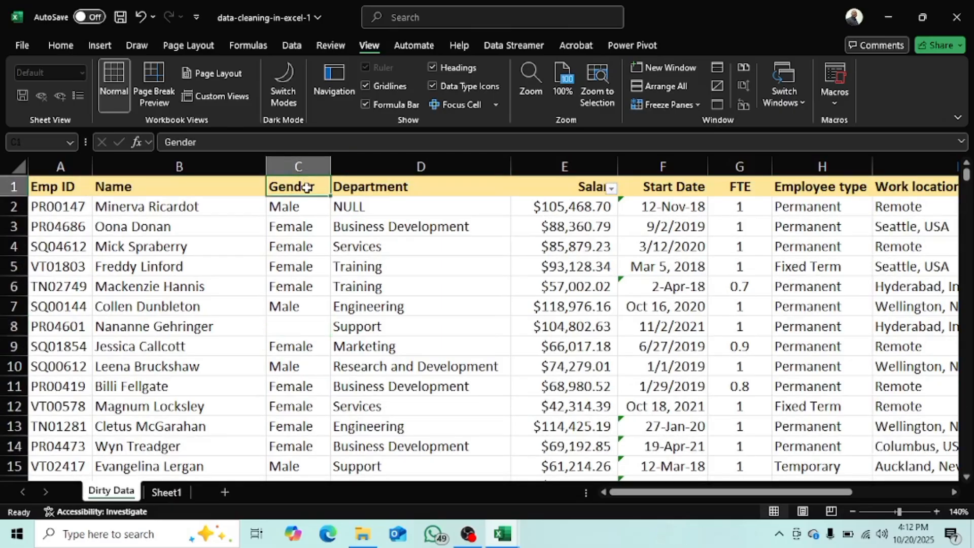
key(ctrl+shift+Down)
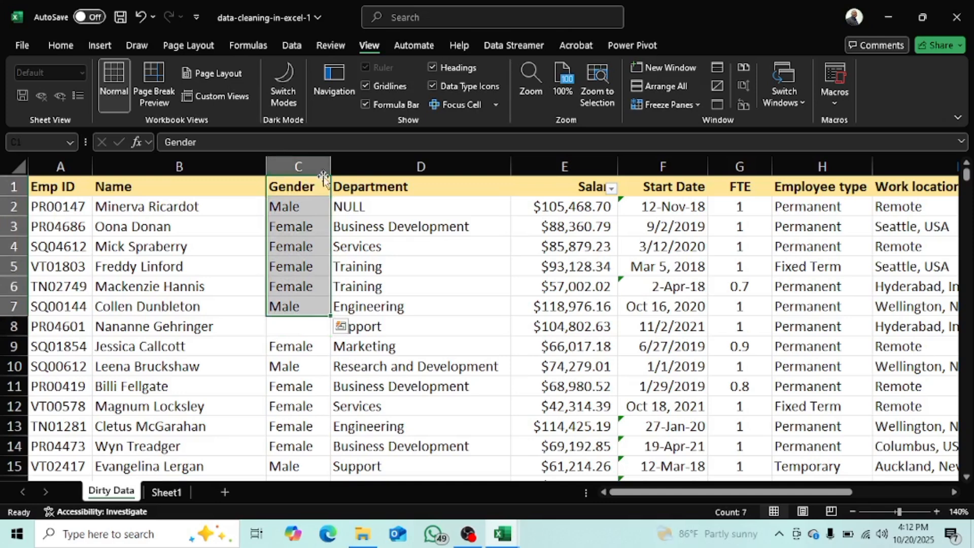
click(324, 169)
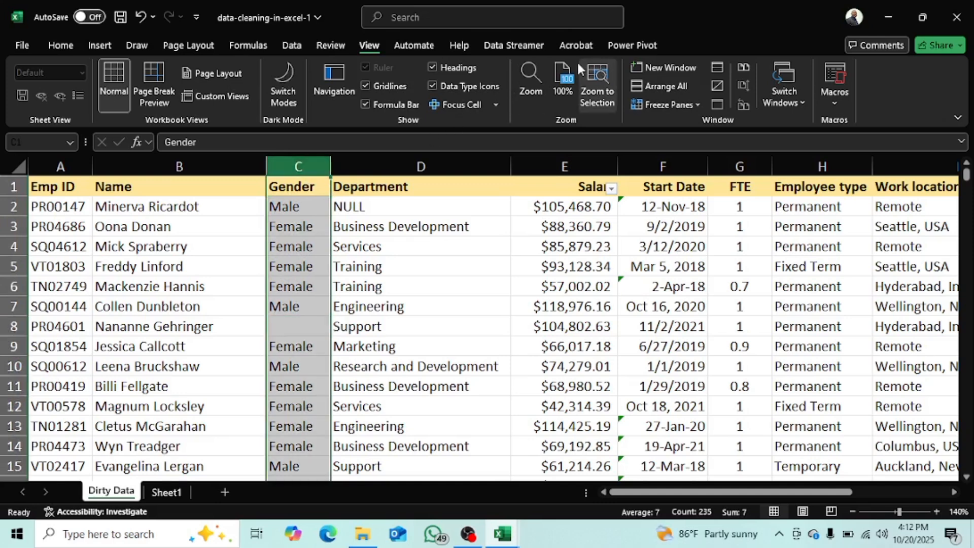
click(288, 47)
click(479, 83)
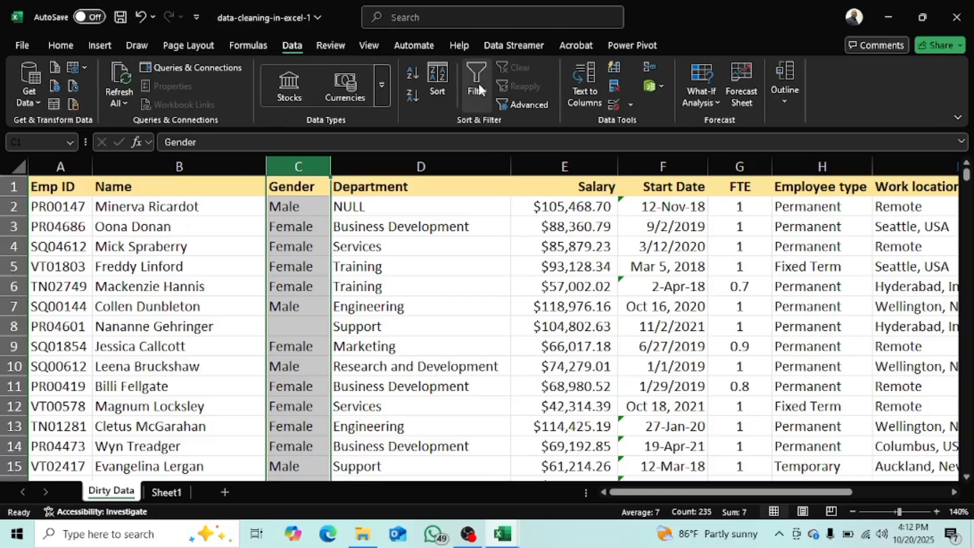
click(478, 84)
click(325, 190)
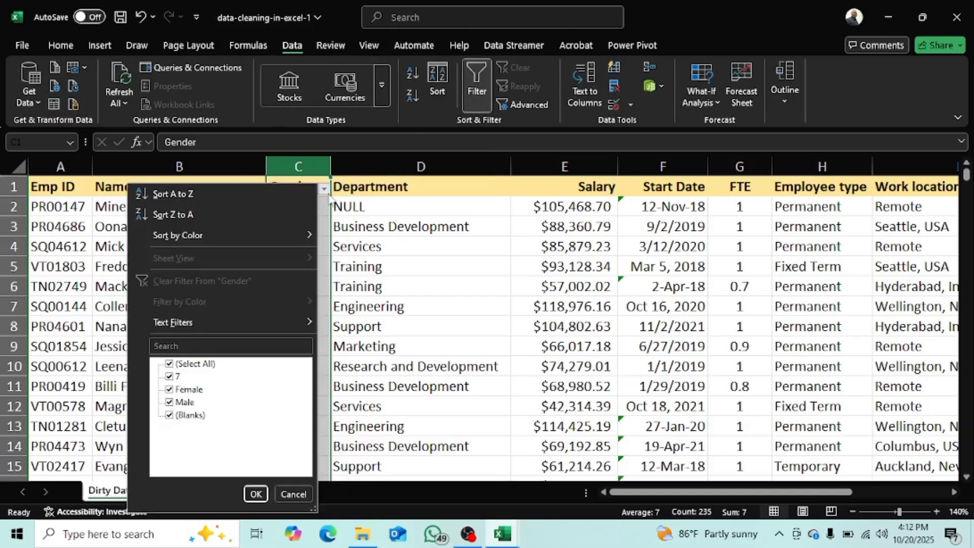
click(172, 365)
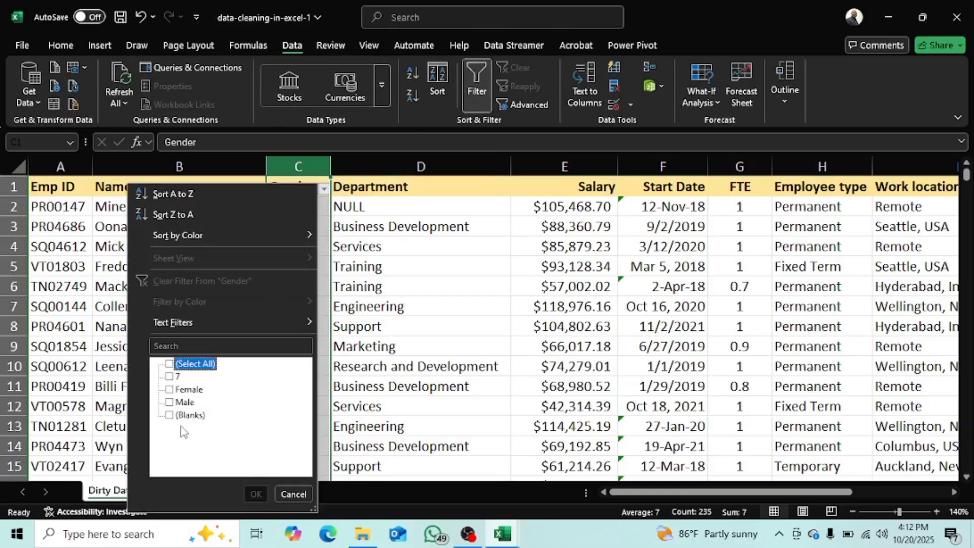
click(178, 416)
click(255, 494)
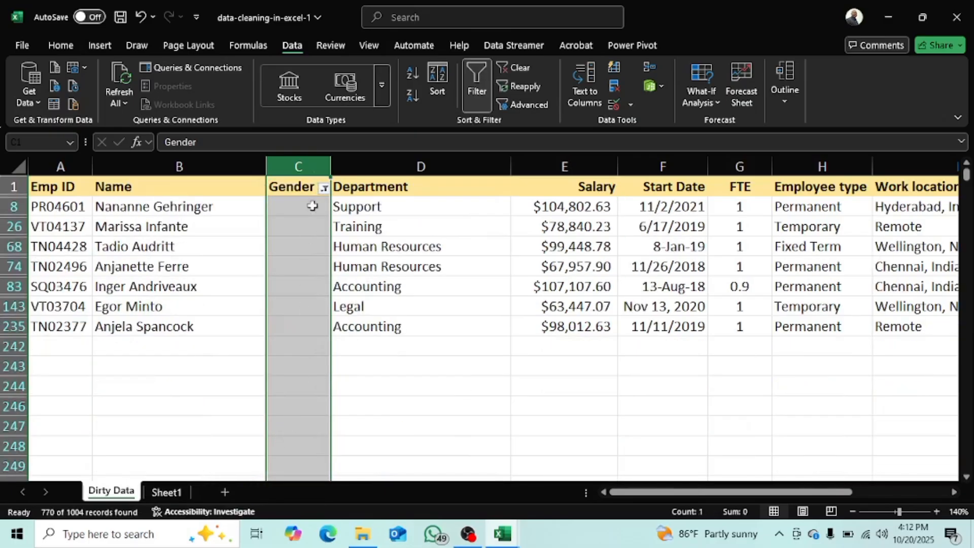
Enter Others in the blank Gender cell C8 and fill it down the filtered rows to C235.
click(300, 212)
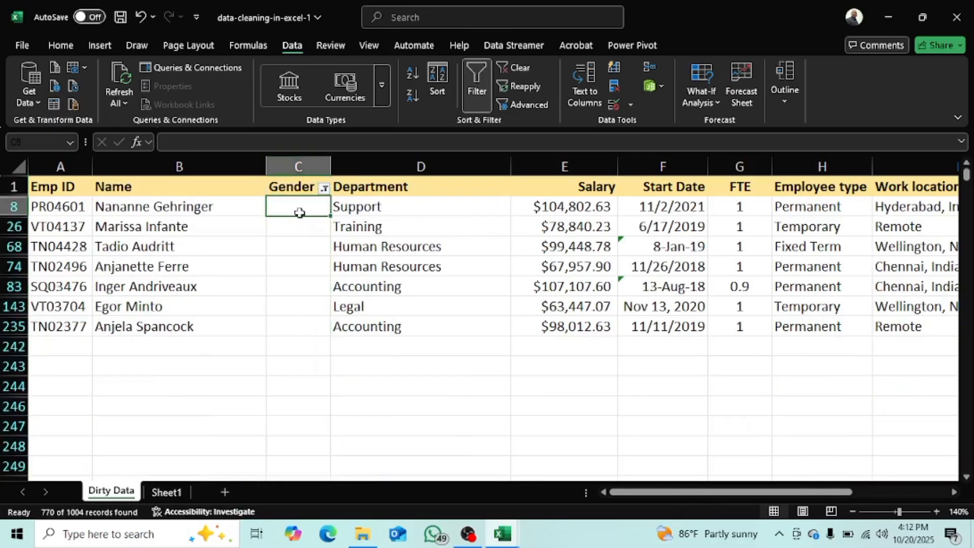
text(Others)
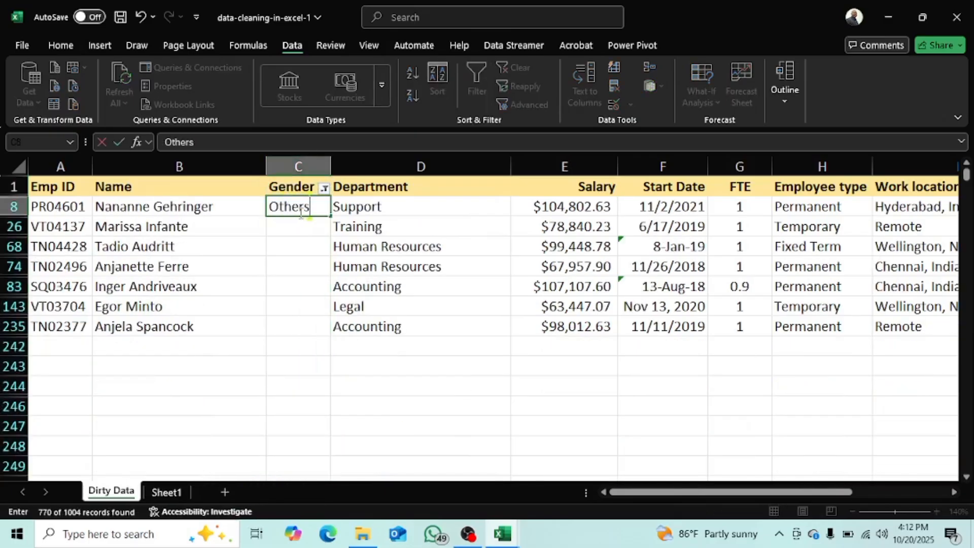
click(324, 242)
click(304, 211)
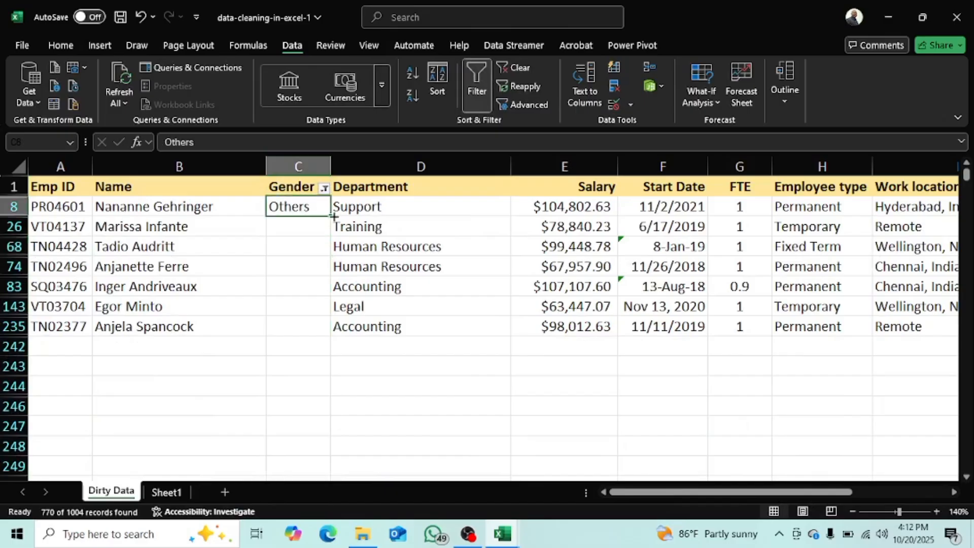
drag(331, 216, 311, 339)
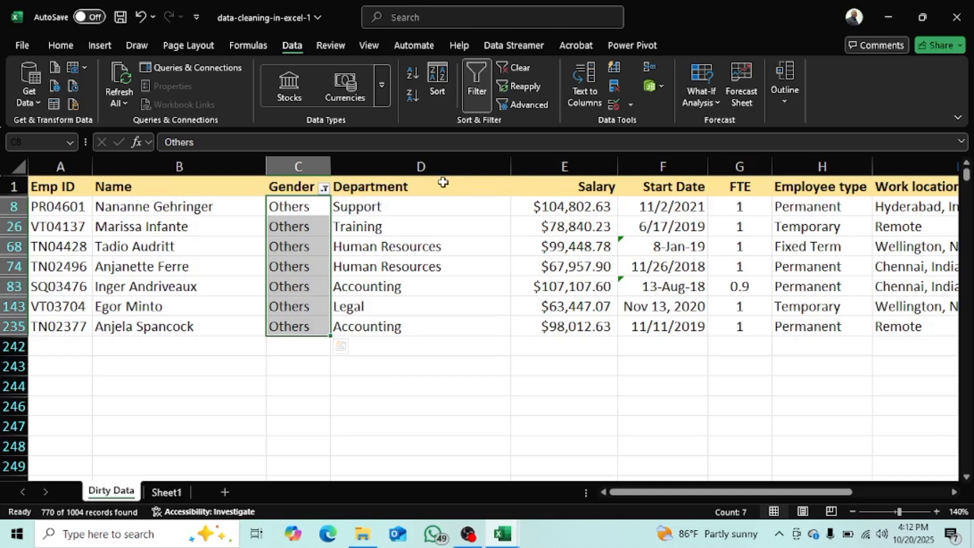
Clear the blanks filter from the Gender column and turn filtering off.
click(324, 188)
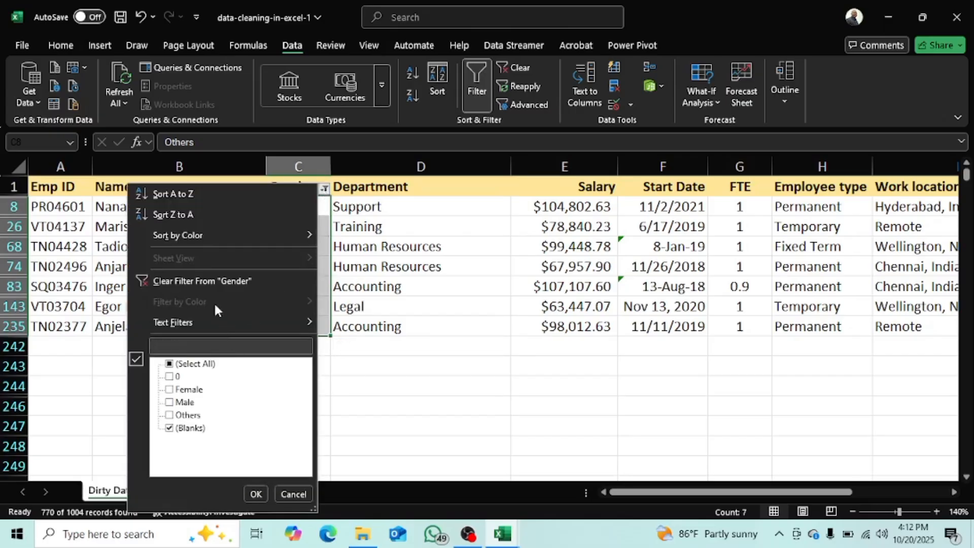
click(221, 278)
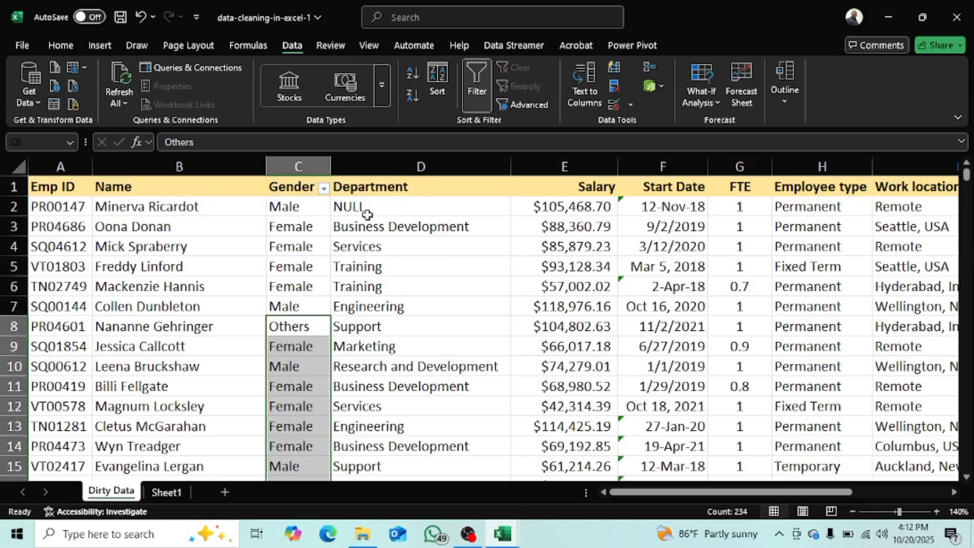
click(465, 97)
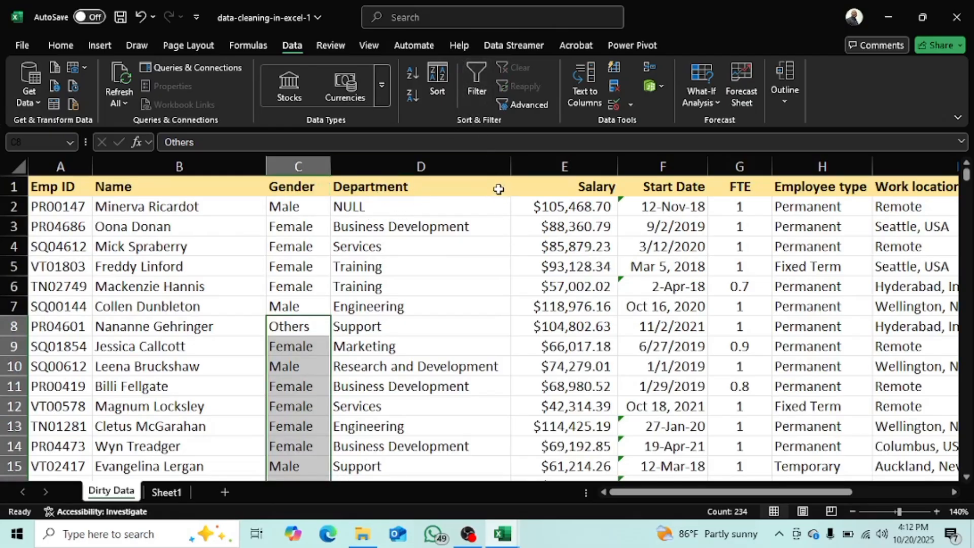
Add a filter to the Department column D and show only the NULL entries.
click(451, 168)
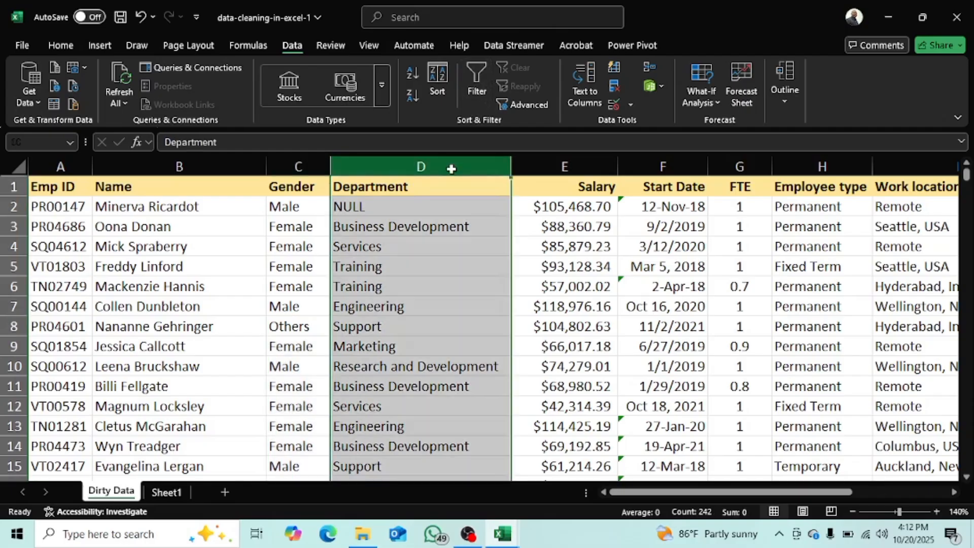
click(472, 81)
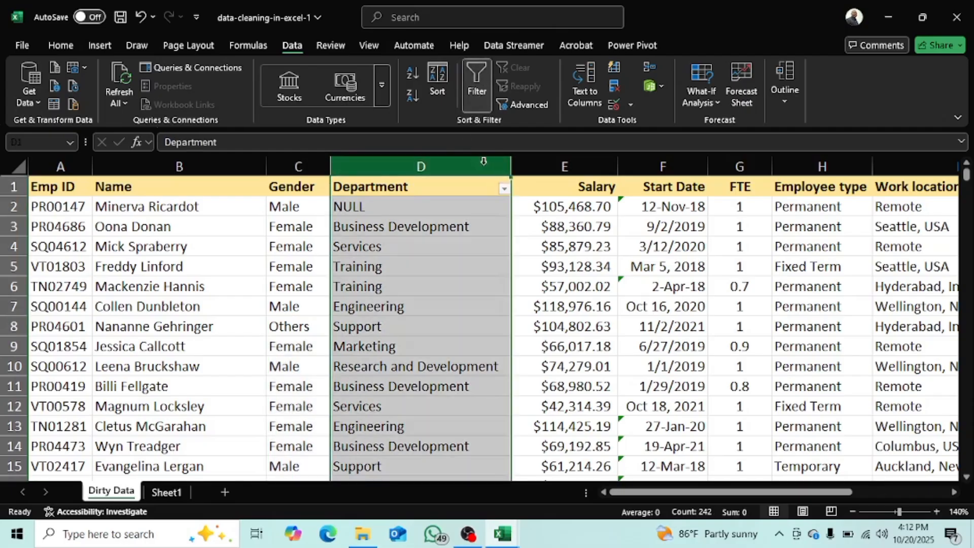
click(503, 188)
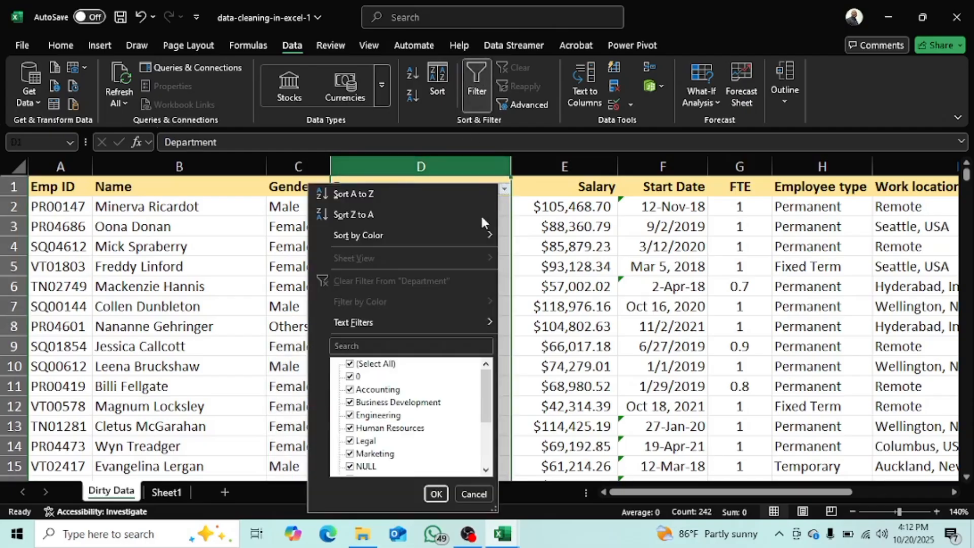
click(350, 363)
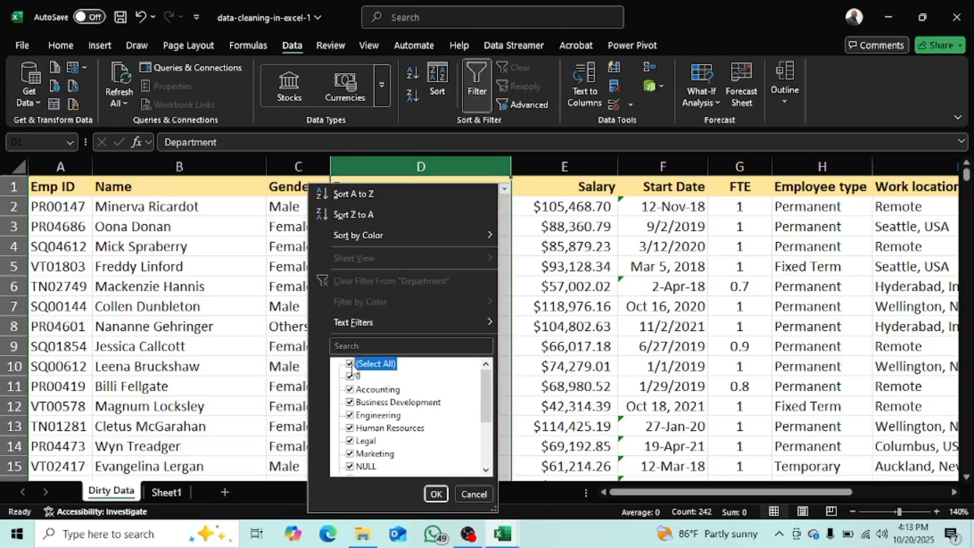
click(351, 466)
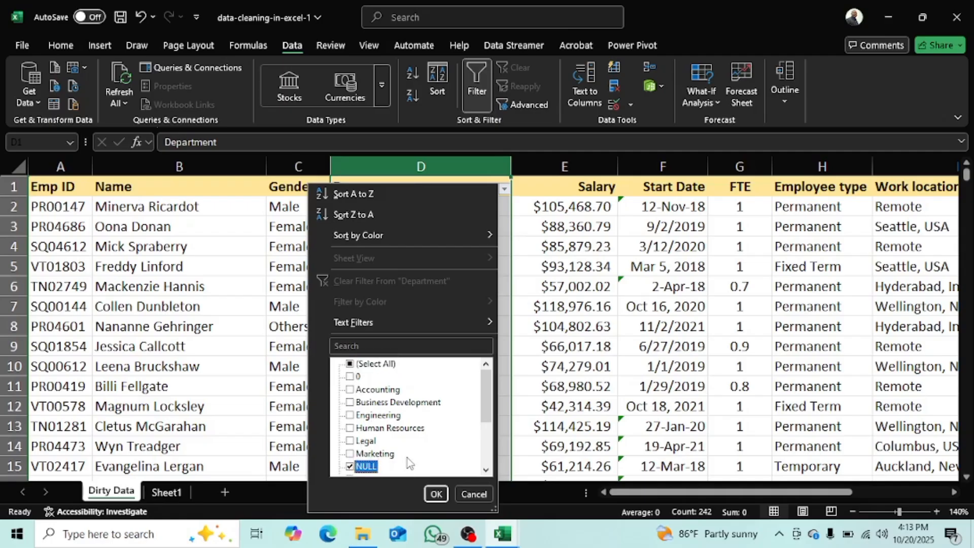
click(436, 494)
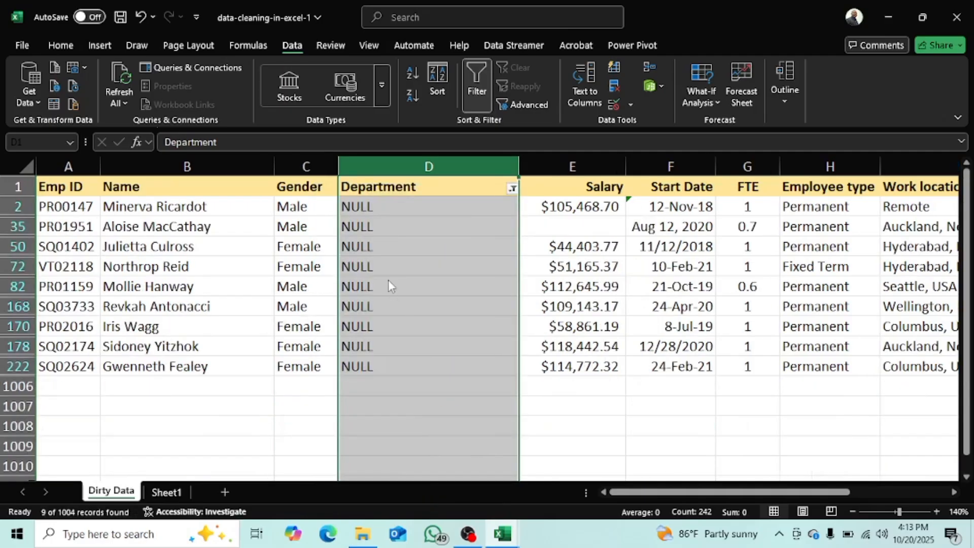
Replace the filtered NULL departments in D2 through D222 with Others and clear the Department filter.
click(390, 212)
text(Others)
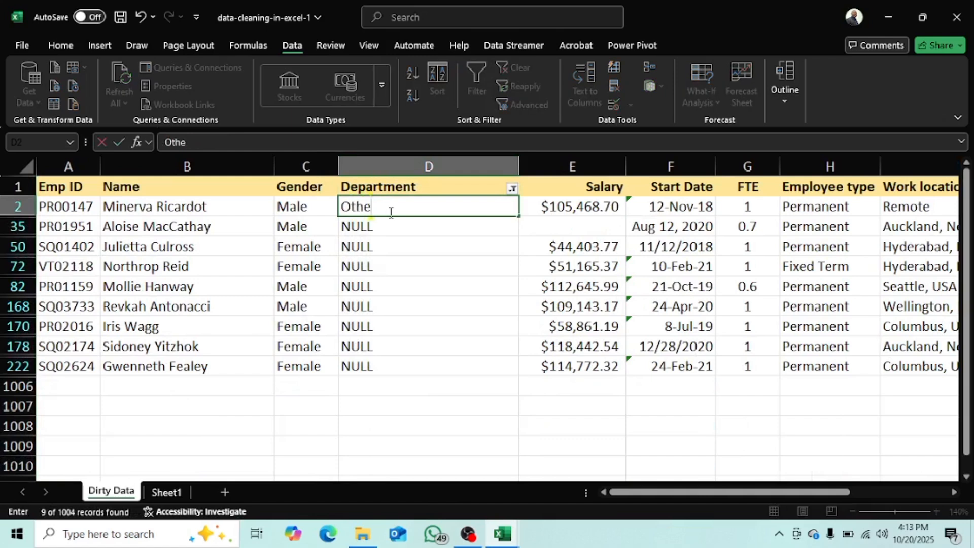
click(427, 290)
click(457, 213)
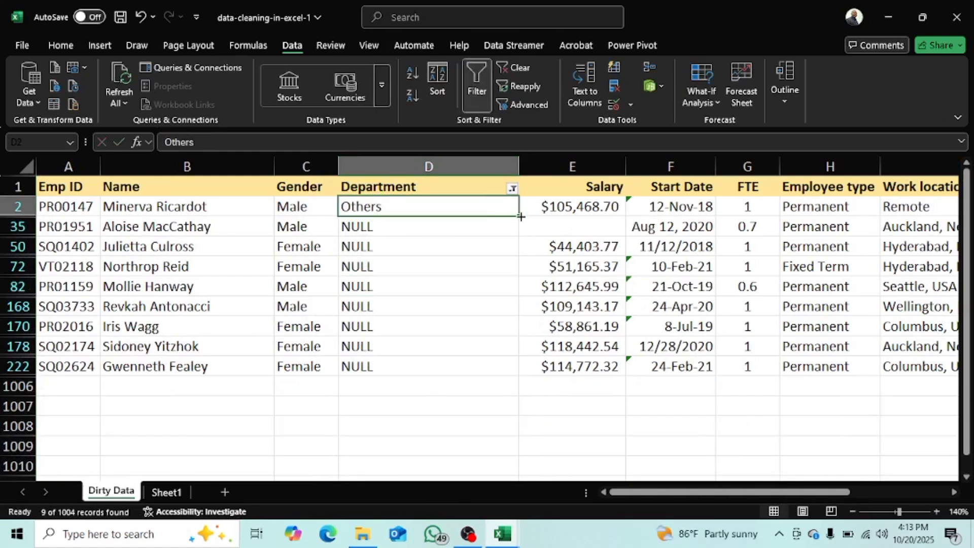
drag(518, 215, 518, 377)
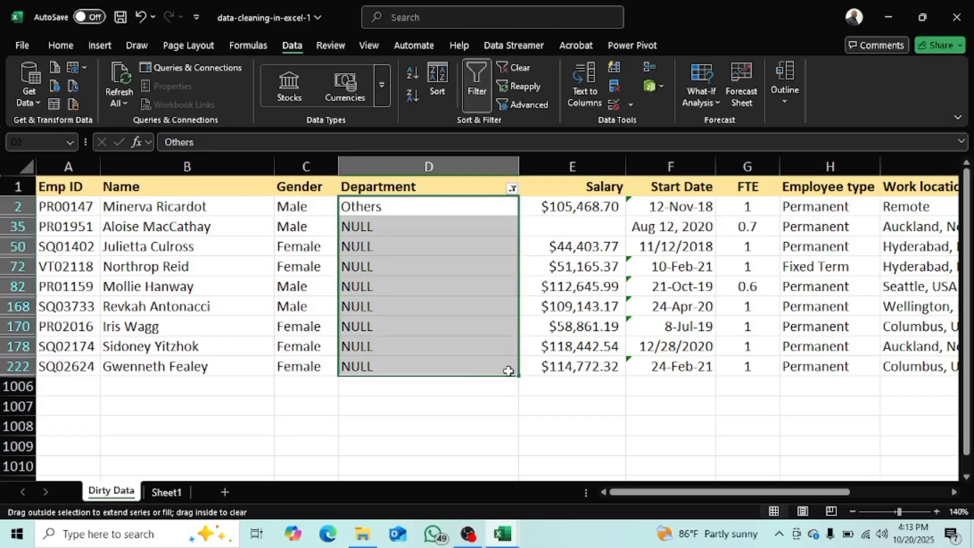
click(513, 188)
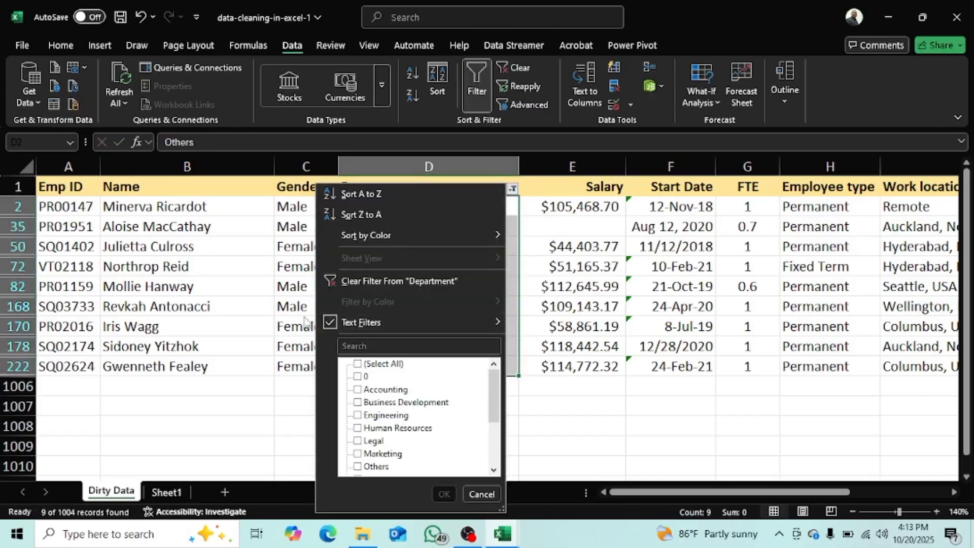
click(376, 281)
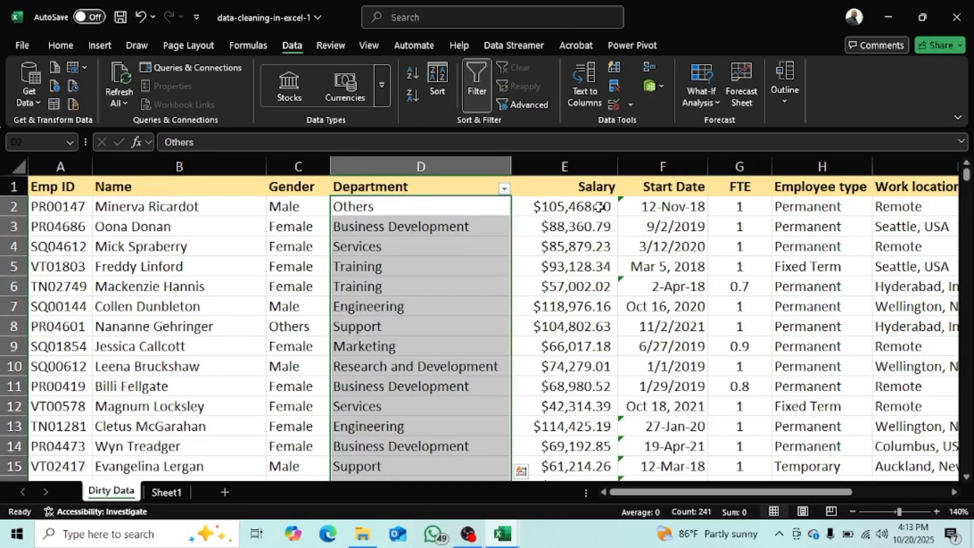
Review the blank counts for the remaining columns in row 245 and locate the first blank Salary cell.
drag(761, 492, 853, 471)
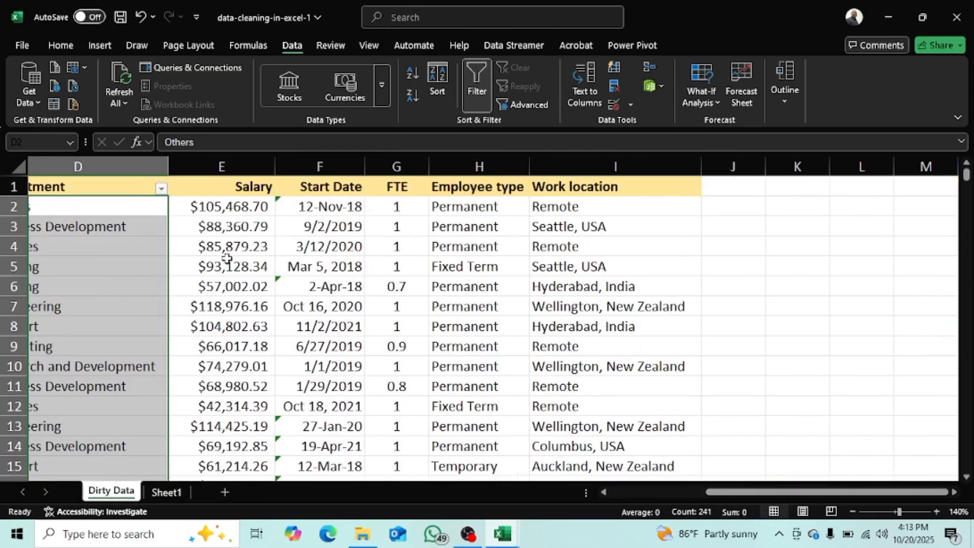
scroll(236, 274, down, 6)
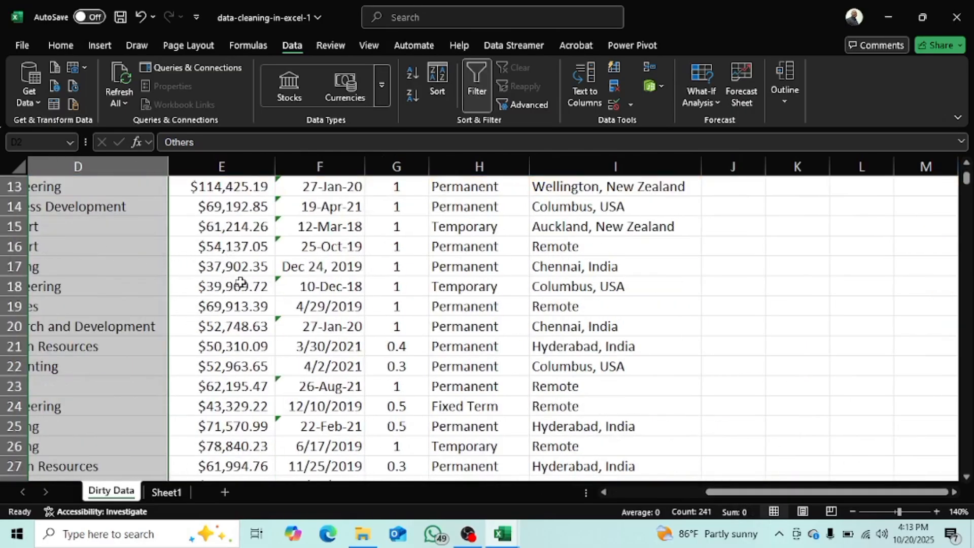
scroll(248, 296, down, 20)
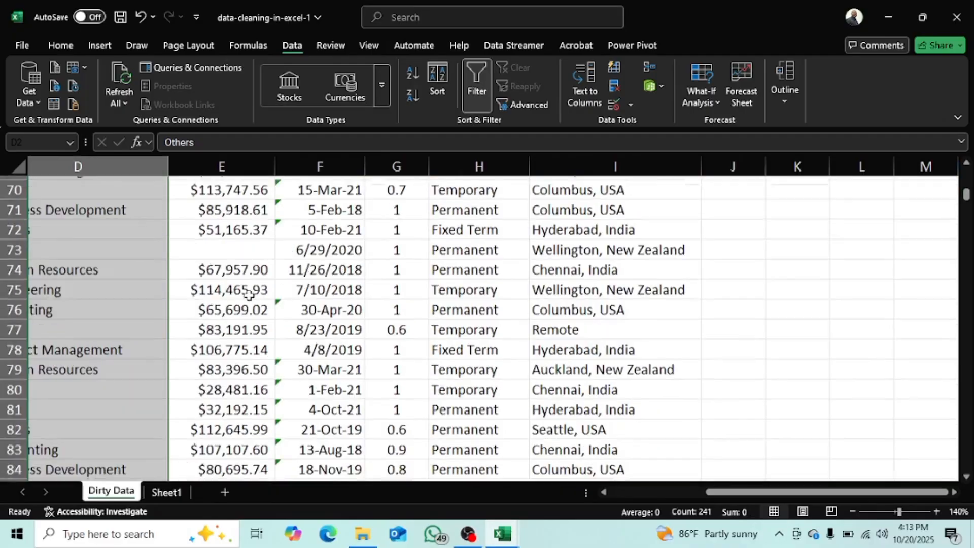
scroll(248, 296, down, 20)
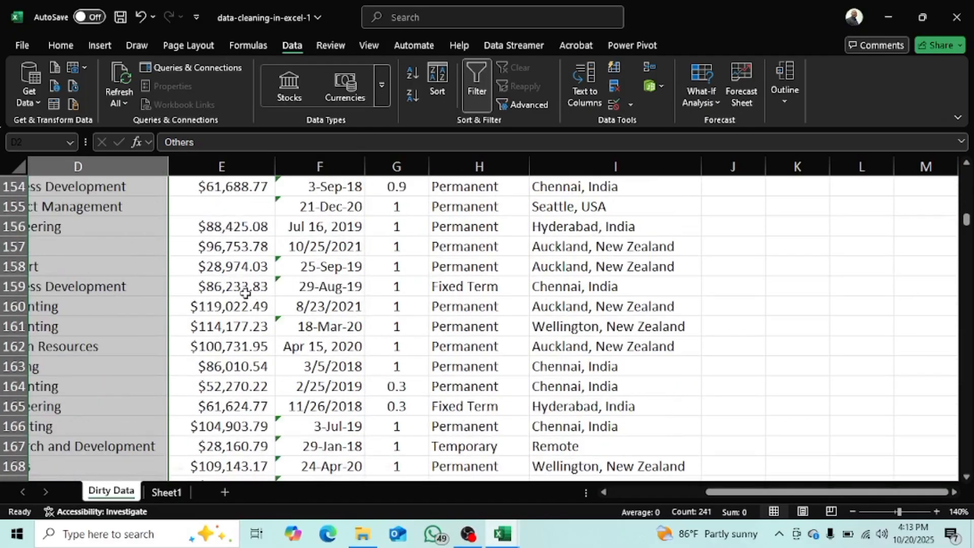
scroll(246, 287, down, 20)
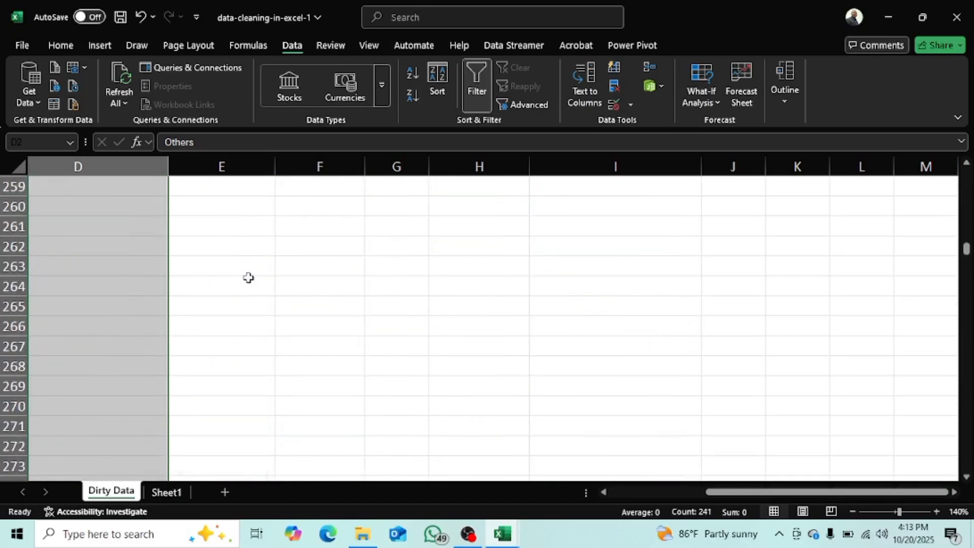
scroll(250, 276, up, 6)
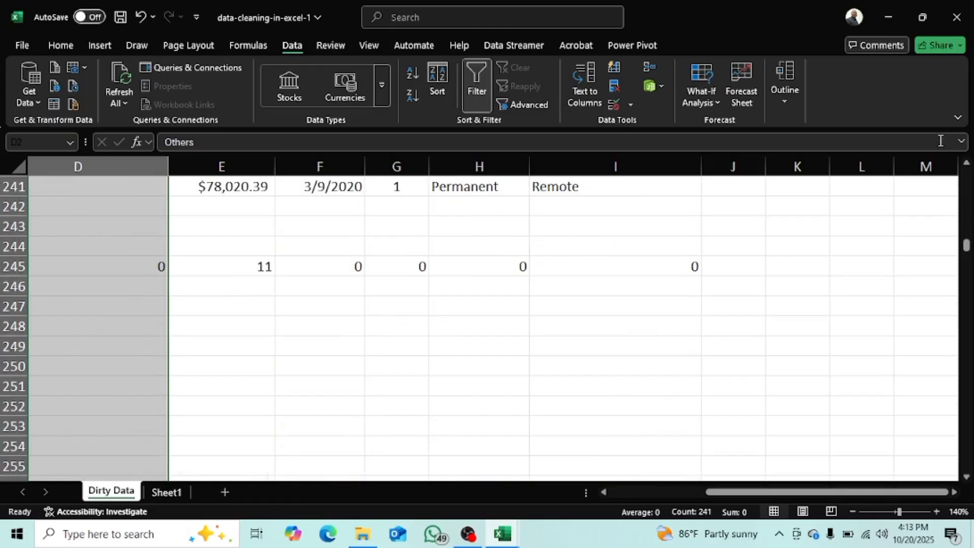
drag(967, 249, 968, 175)
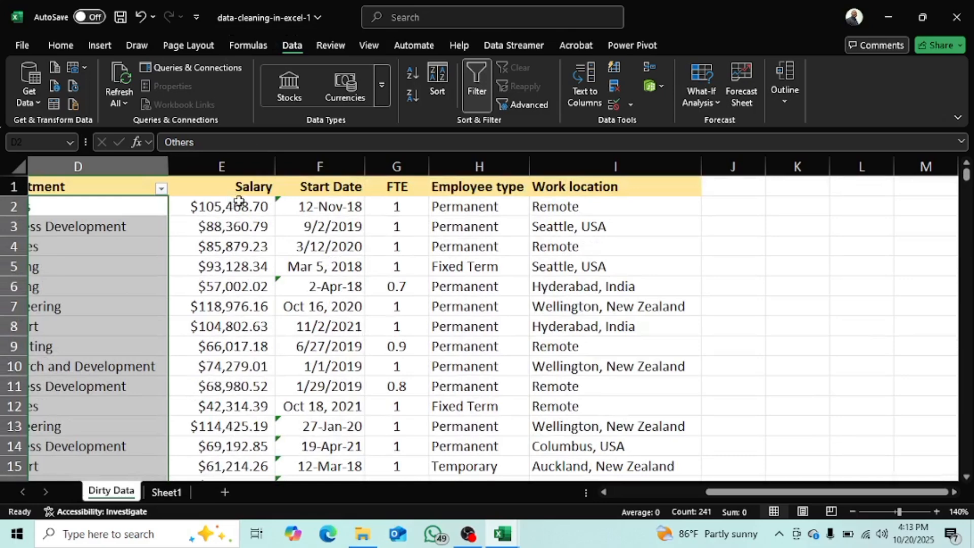
scroll(240, 201, down, 3)
scroll(240, 196, down, 4)
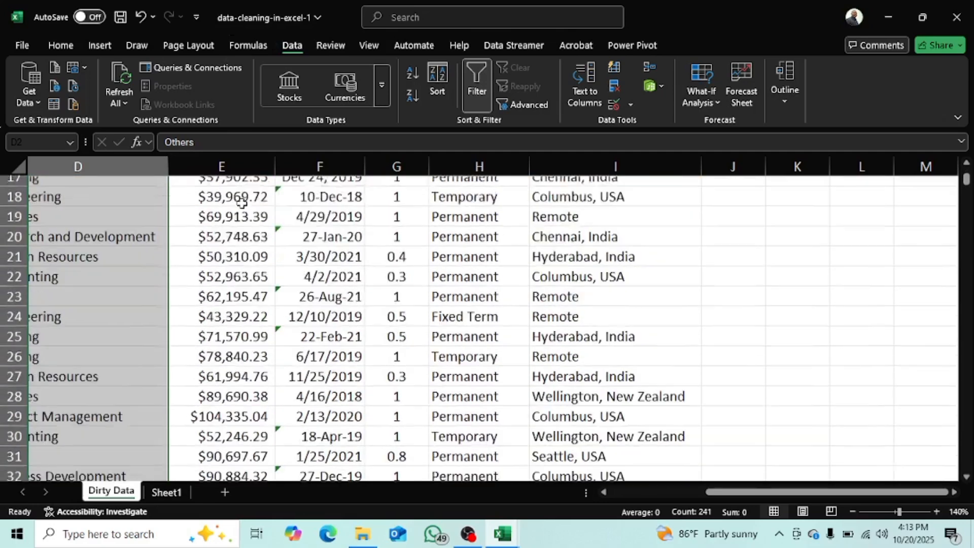
scroll(729, 283, down, 2)
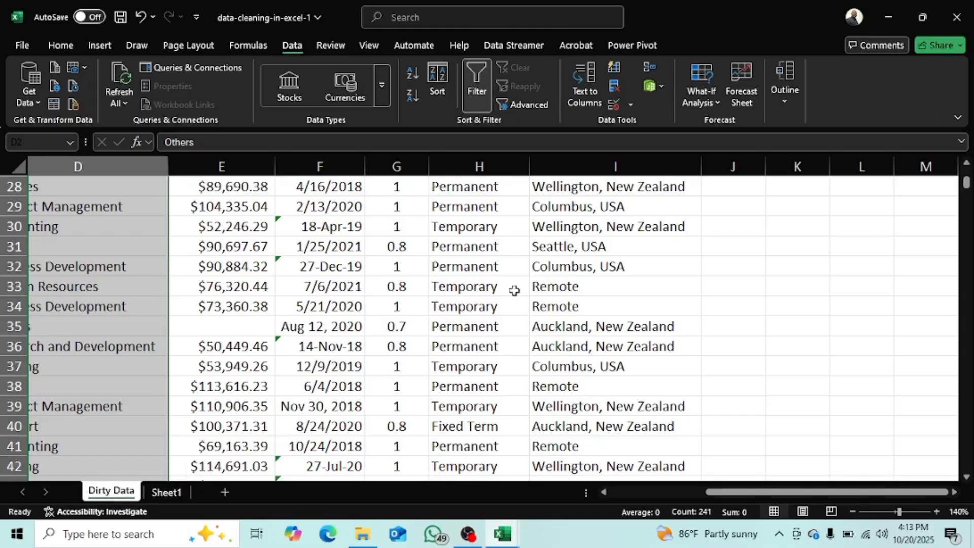
Calculate the average salary in J35 with =AVERAGE(E2:E241).
click(724, 330)
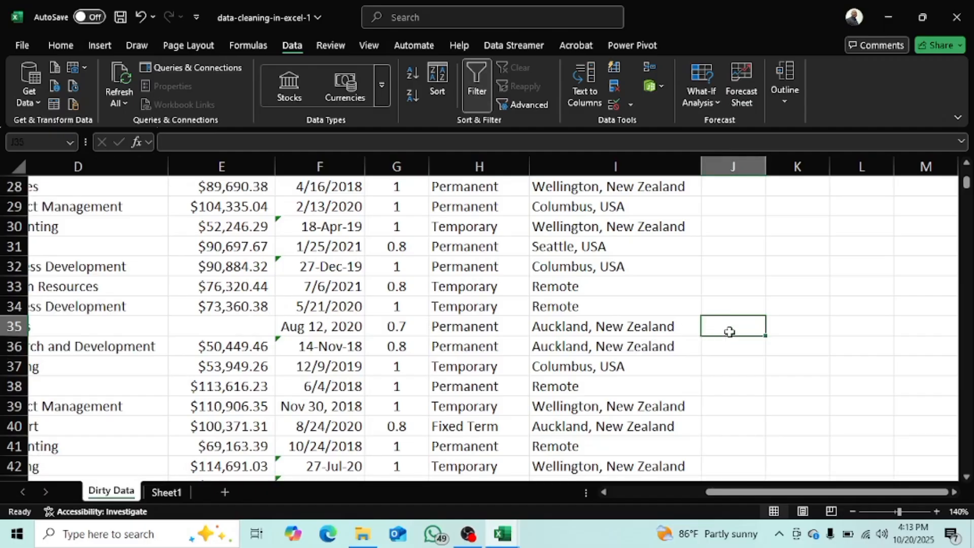
text(=)
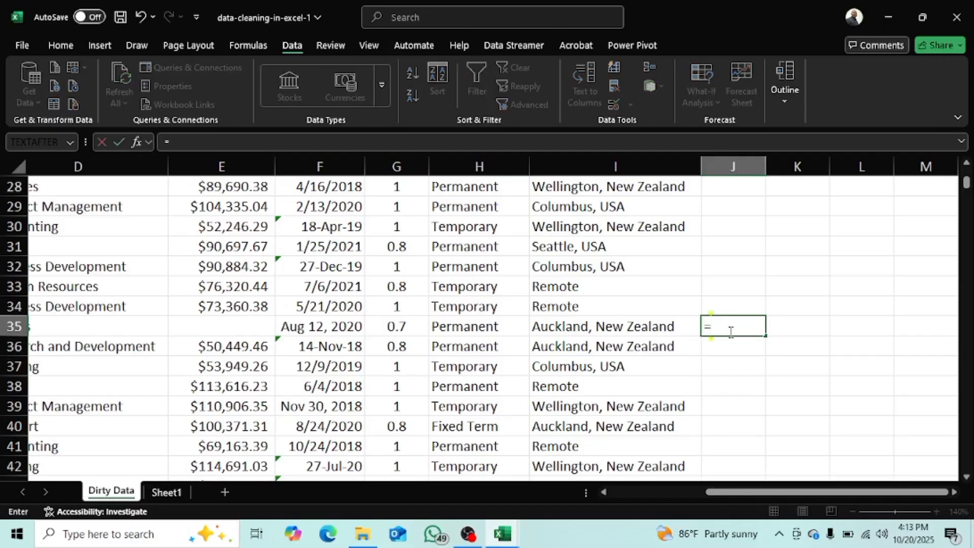
text(avea)
key(BackSpace)
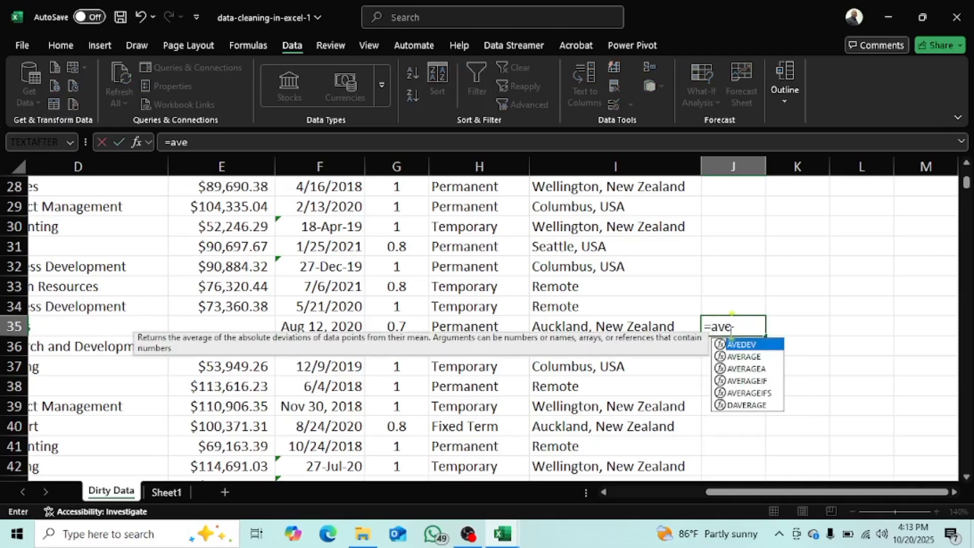
click(757, 358)
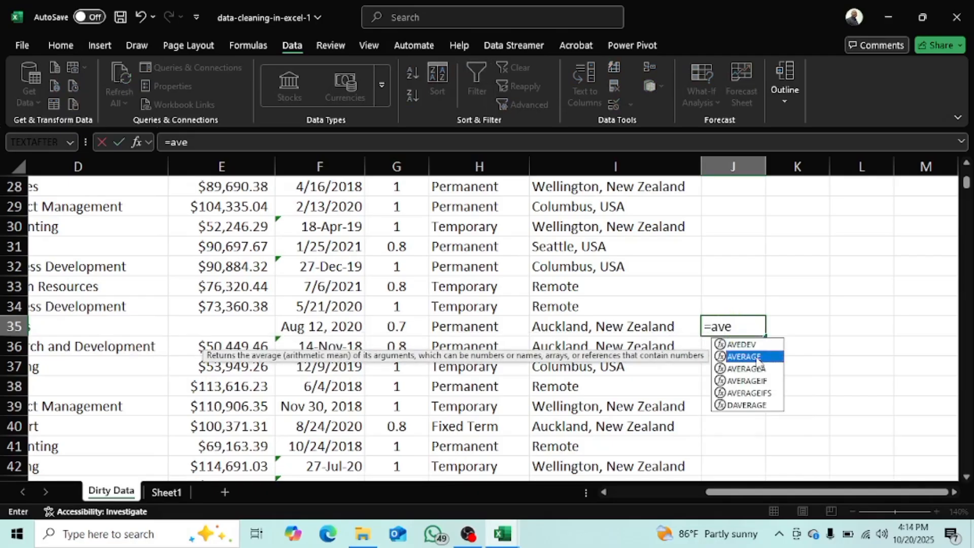
text(e2:)
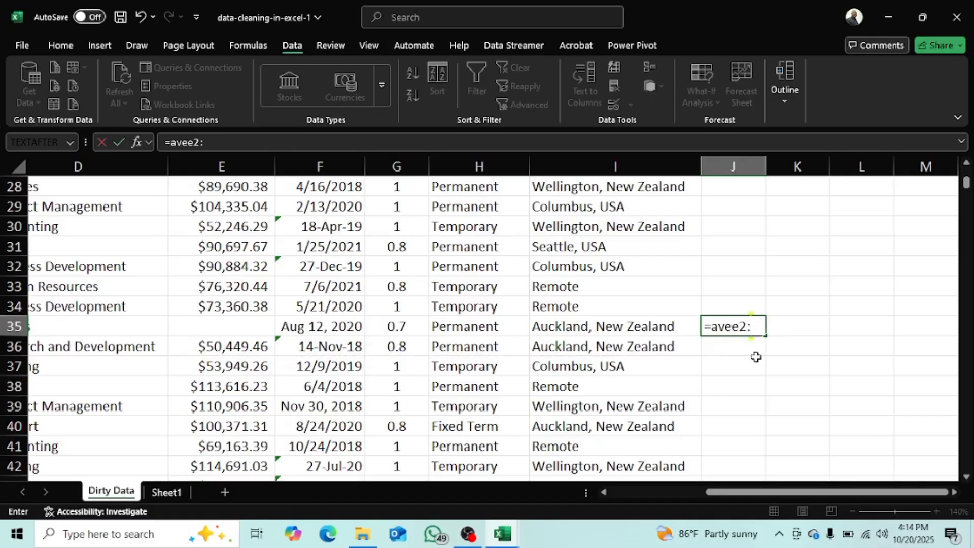
key(BackSpace)
key(BackSpace)
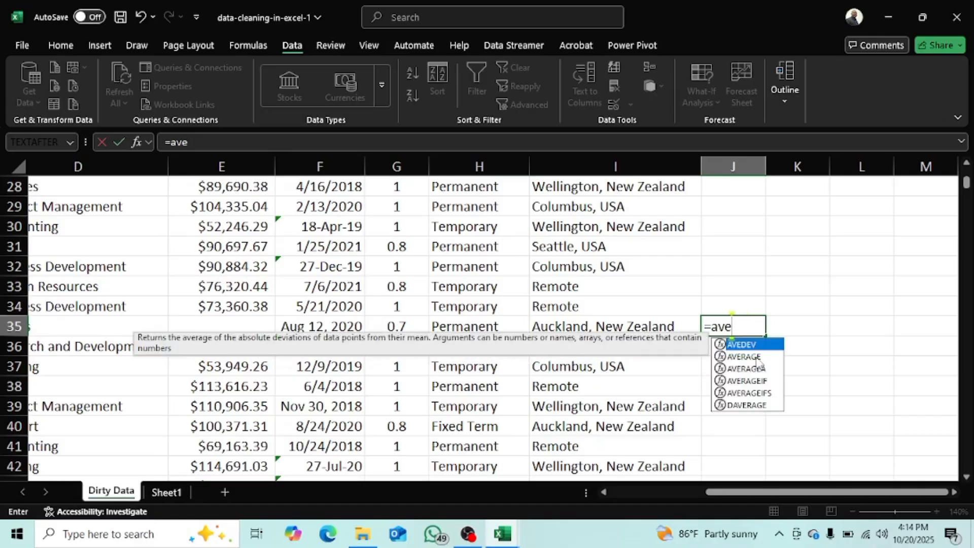
text(ra)
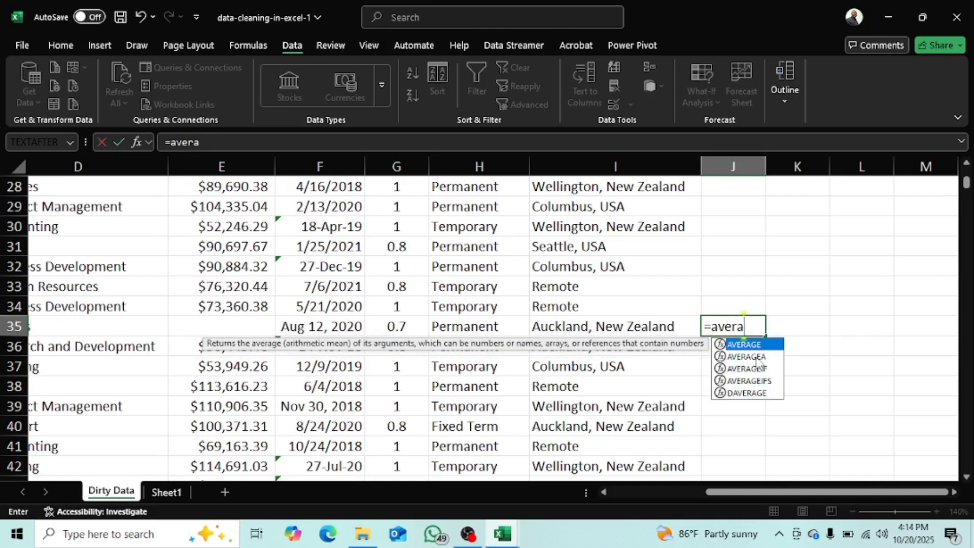
key(Tab)
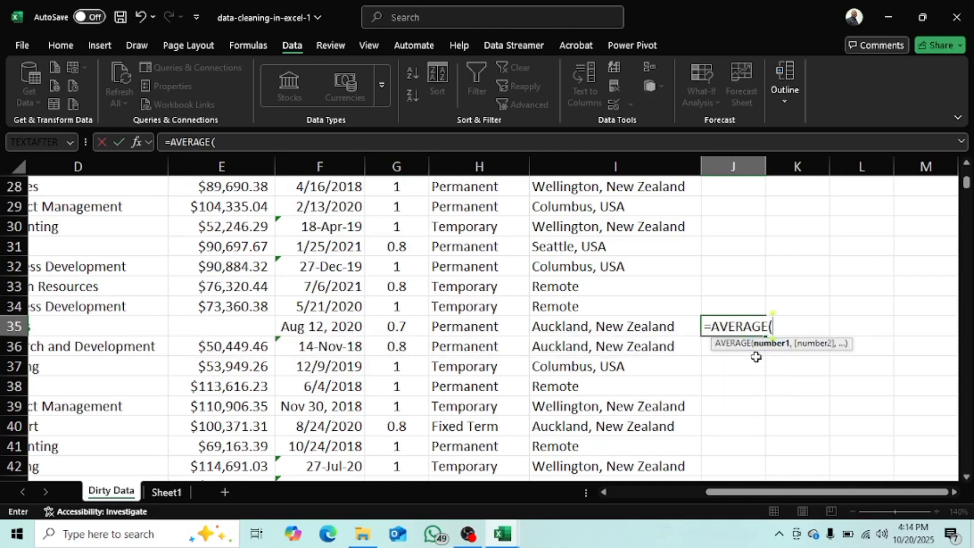
text(e2)
text(:e242)
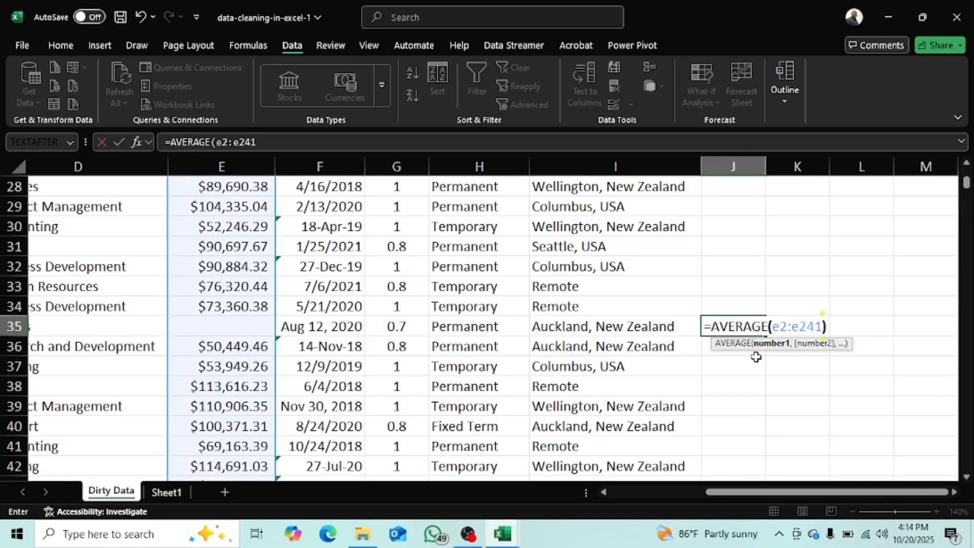
key(Return)
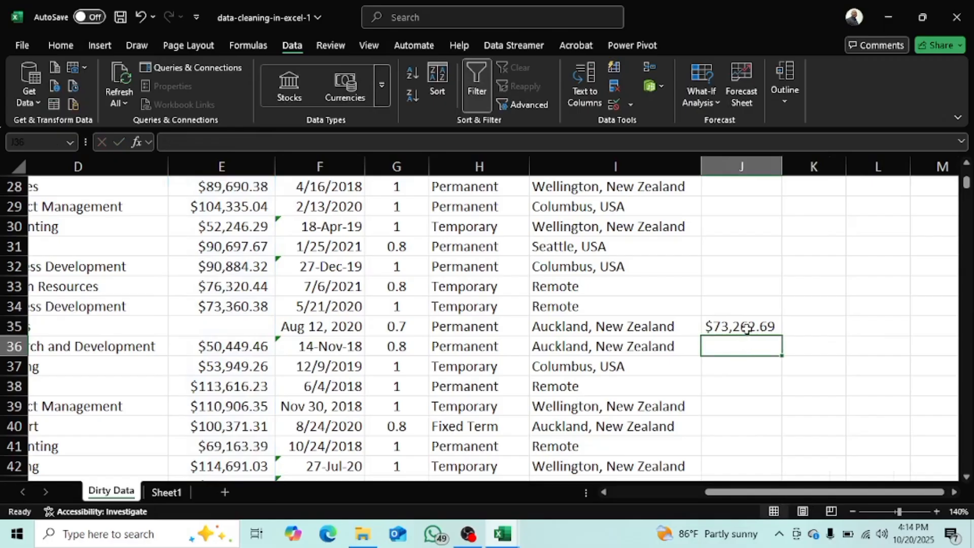
Convert the average salary formula in J35 to a static value by pasting it over itself as values only.
click(746, 329)
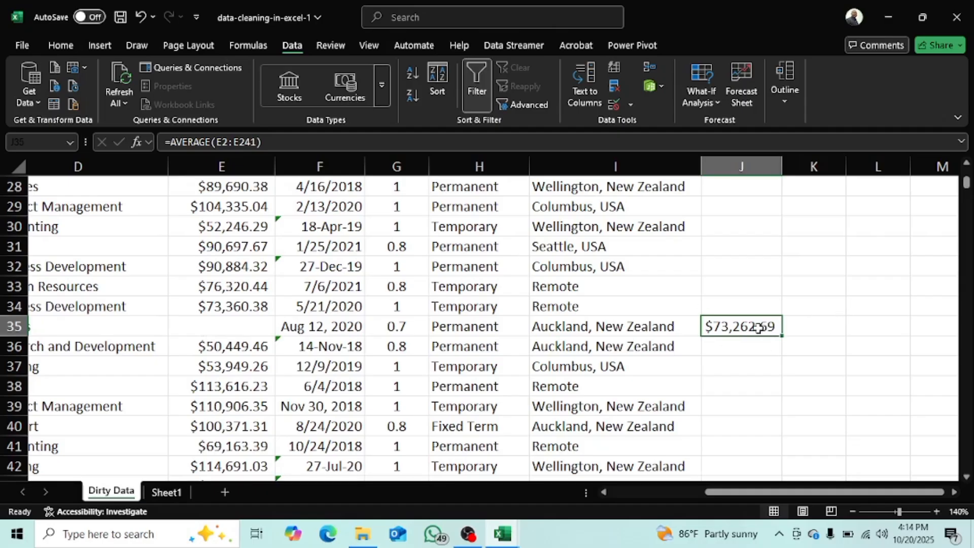
key(ctrl+c)
key(ctrl+v)
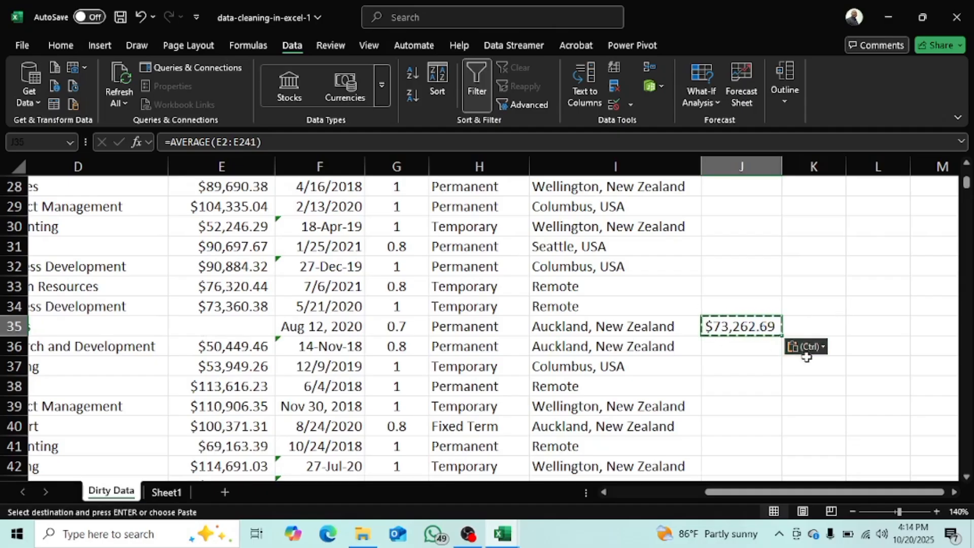
click(805, 347)
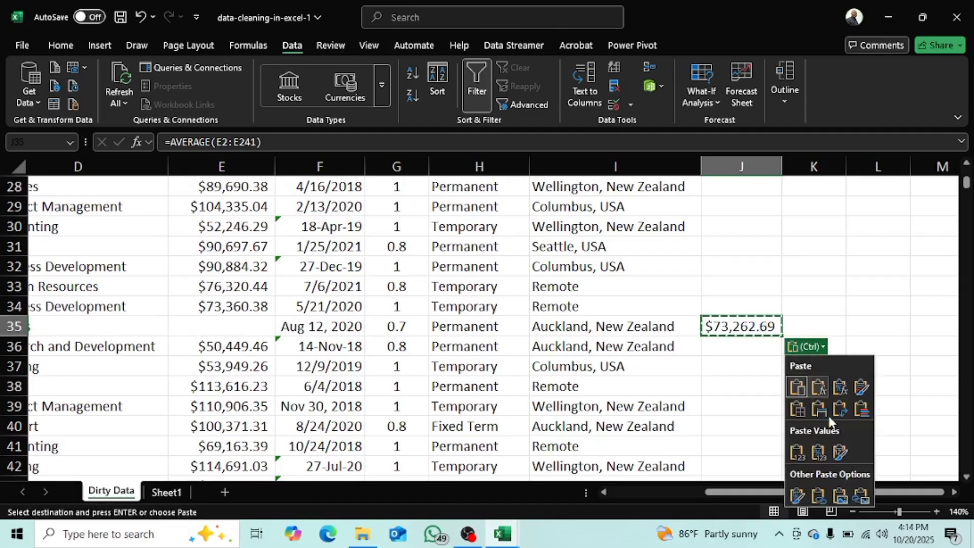
click(797, 451)
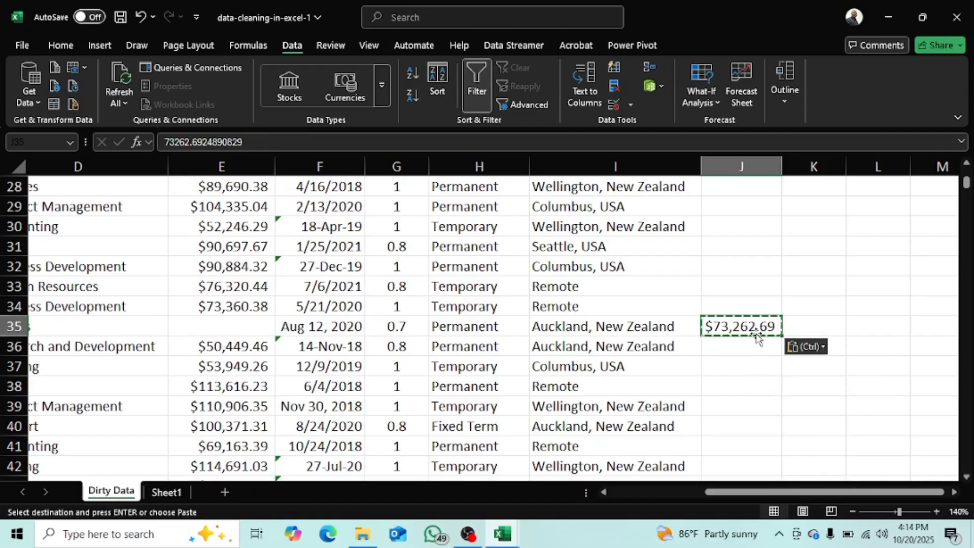
Filter the Salary column to show only the rows with blank salaries.
click(222, 166)
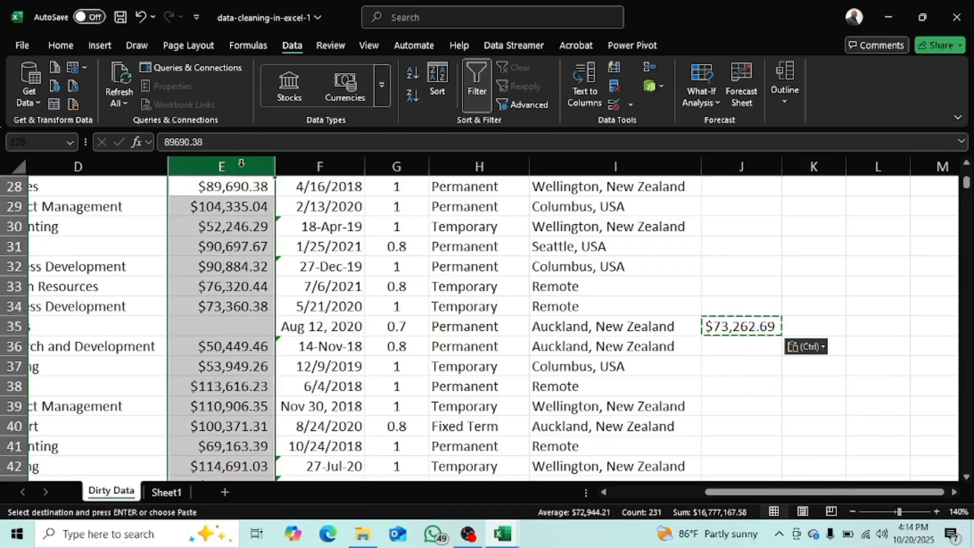
click(477, 86)
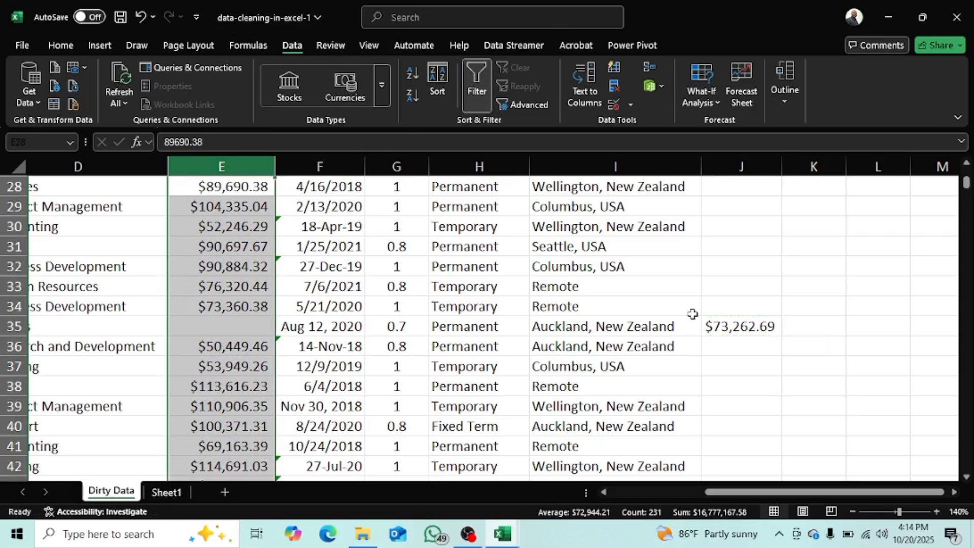
scroll(505, 348, up, 9)
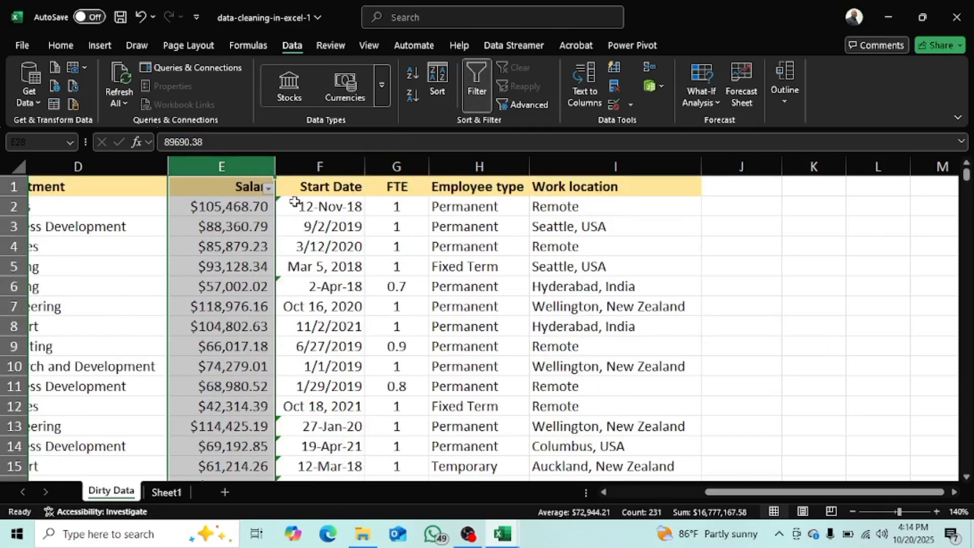
click(268, 188)
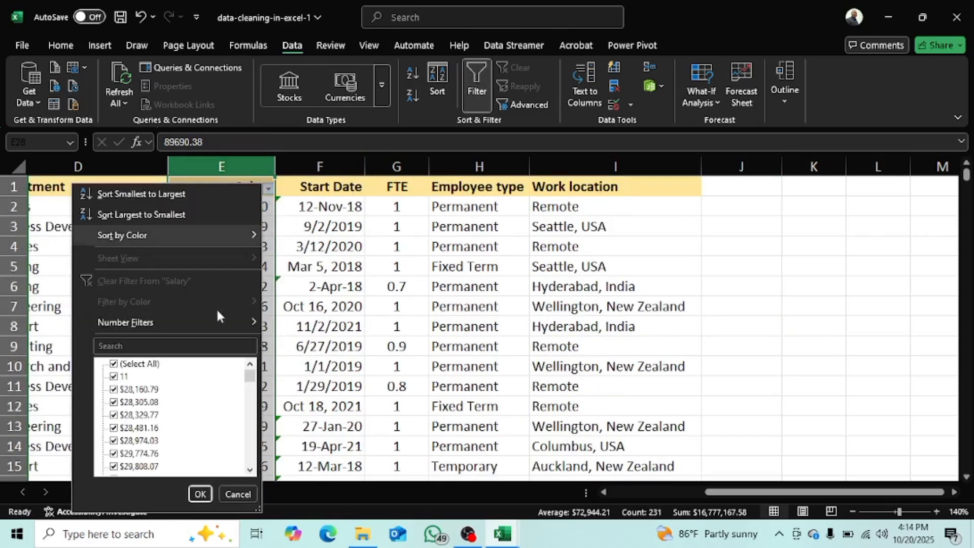
click(114, 365)
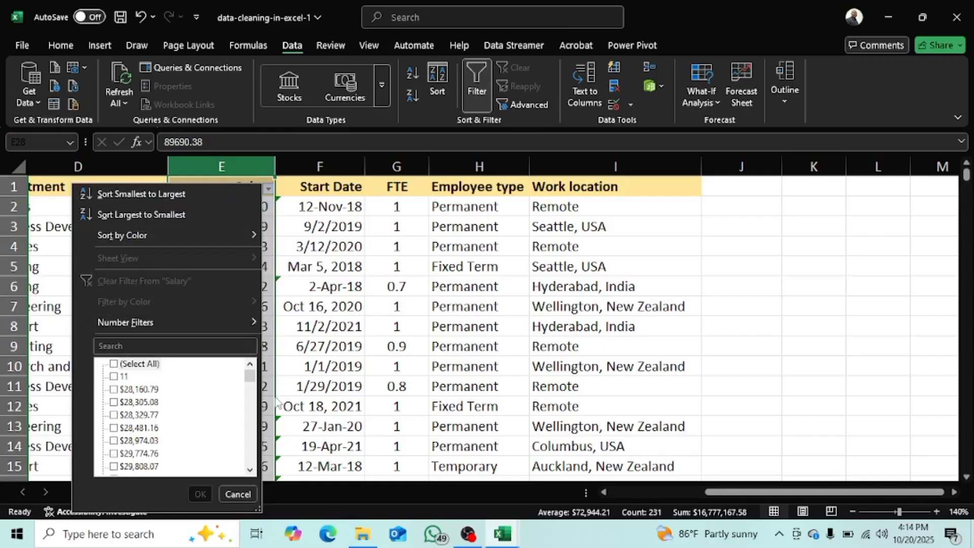
drag(251, 378, 251, 457)
click(122, 468)
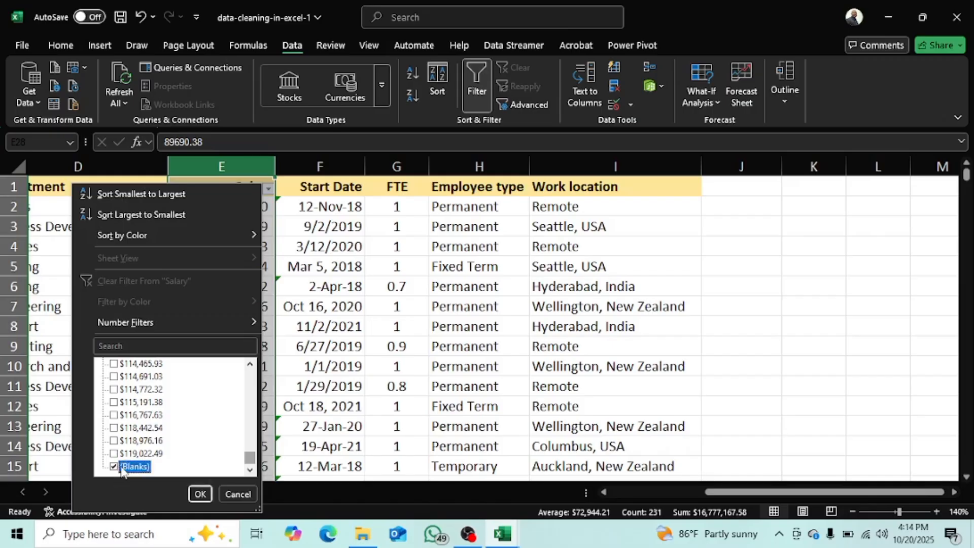
click(198, 495)
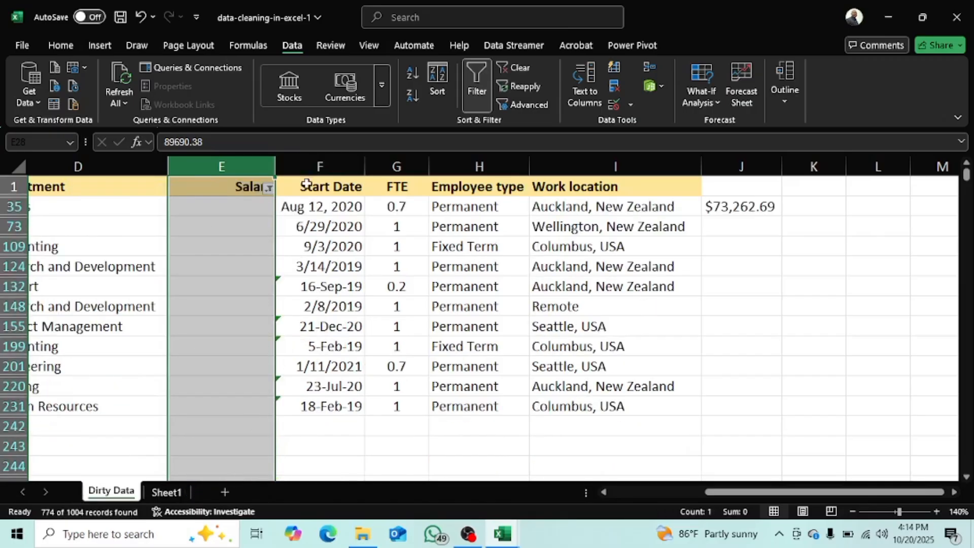
Copy the average salary from J35 into E35 and fill it down the filtered blank Salary cells through E231.
click(258, 211)
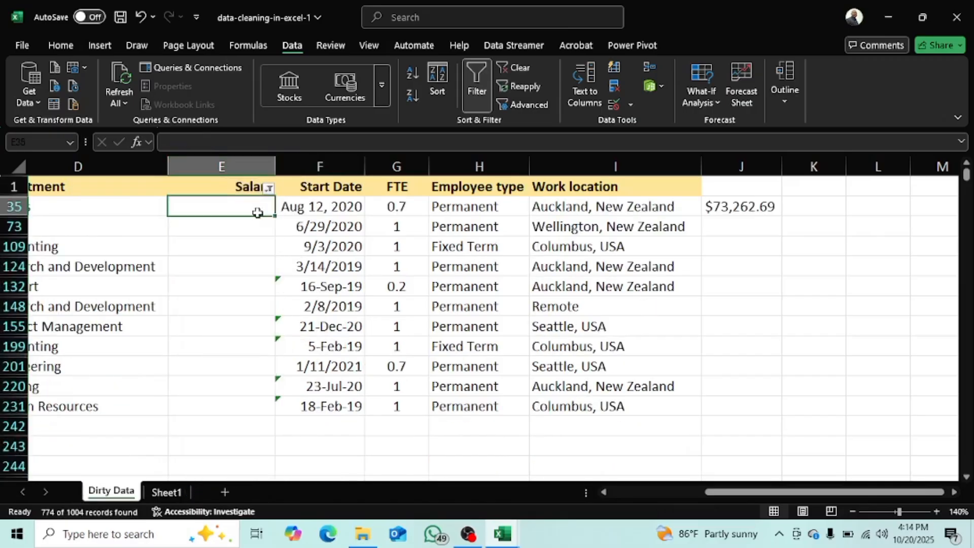
click(741, 209)
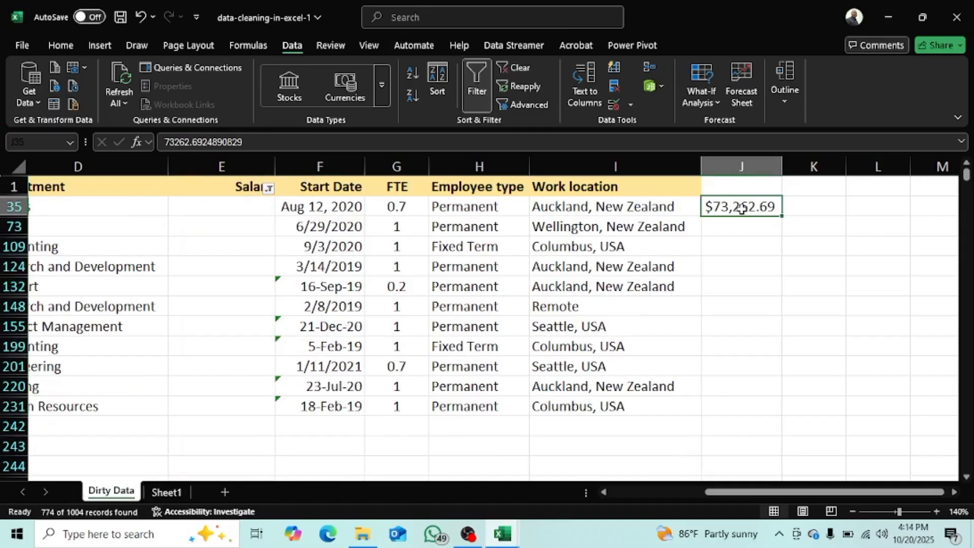
key(ctrl+c)
click(215, 208)
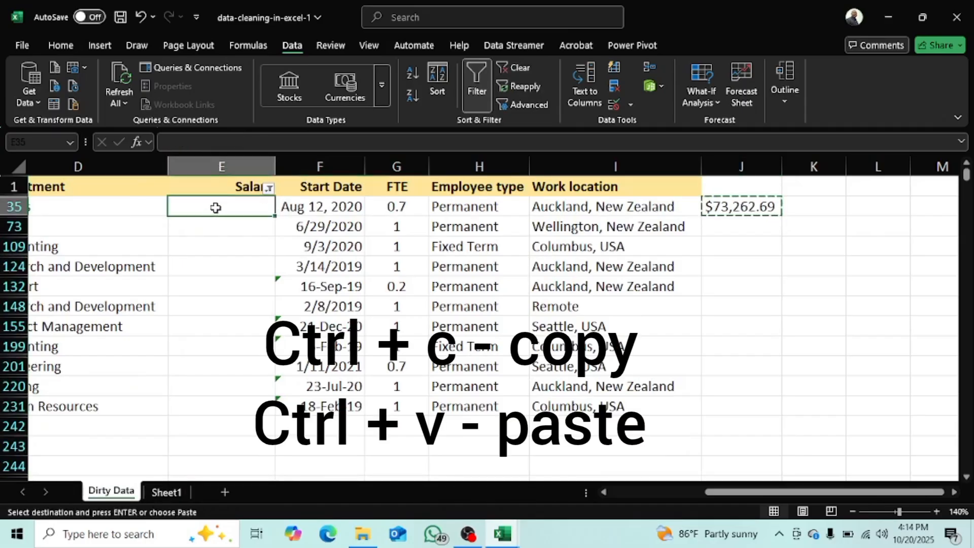
key(ctrl+v)
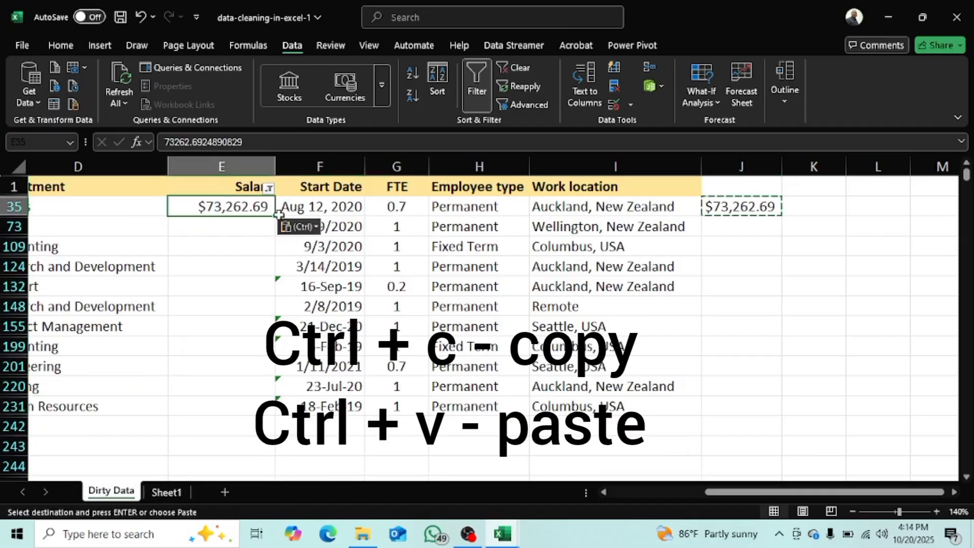
click(252, 222)
click(256, 211)
drag(273, 219, 248, 411)
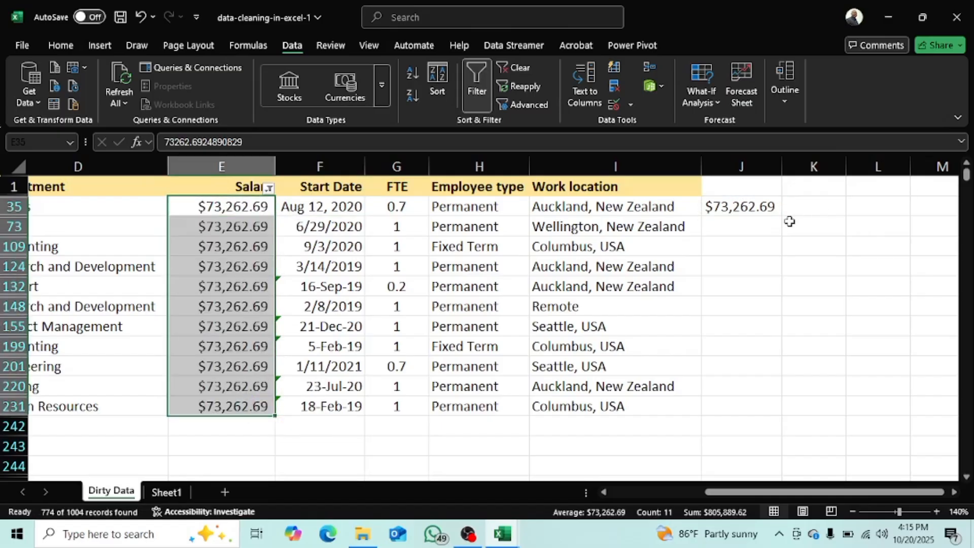
Delete the helper average in J35 and clear the filter from the Salary column.
click(756, 211)
key(Delete)
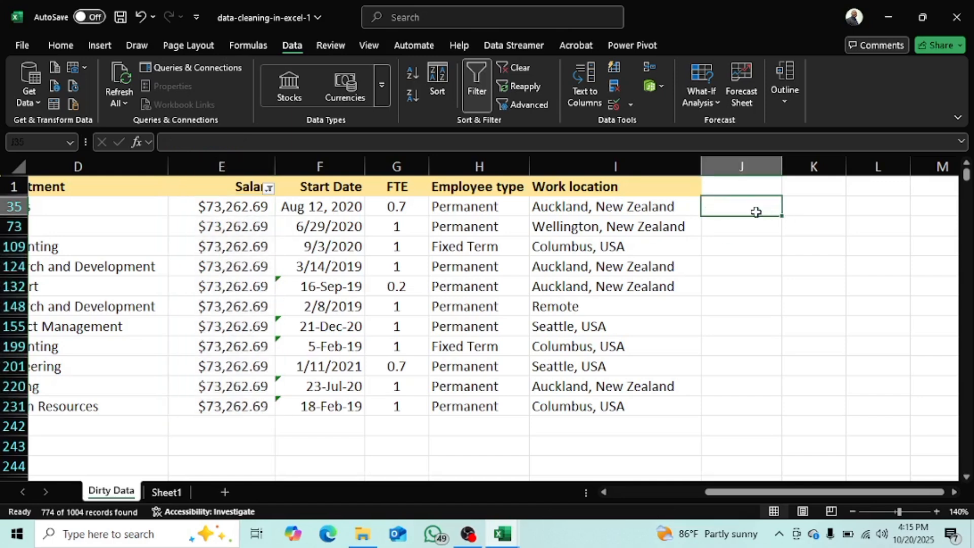
click(268, 188)
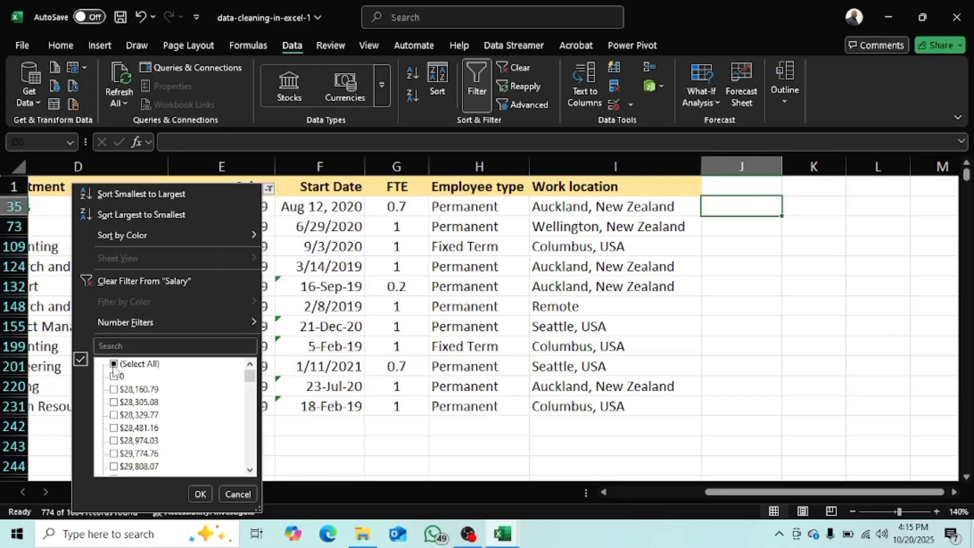
click(149, 281)
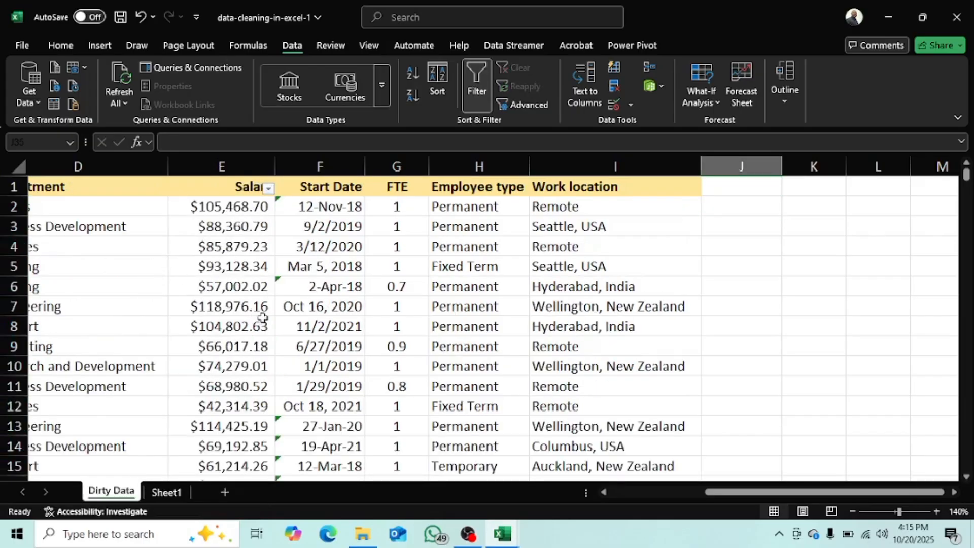
drag(966, 175, 966, 240)
scroll(764, 304, down, 4)
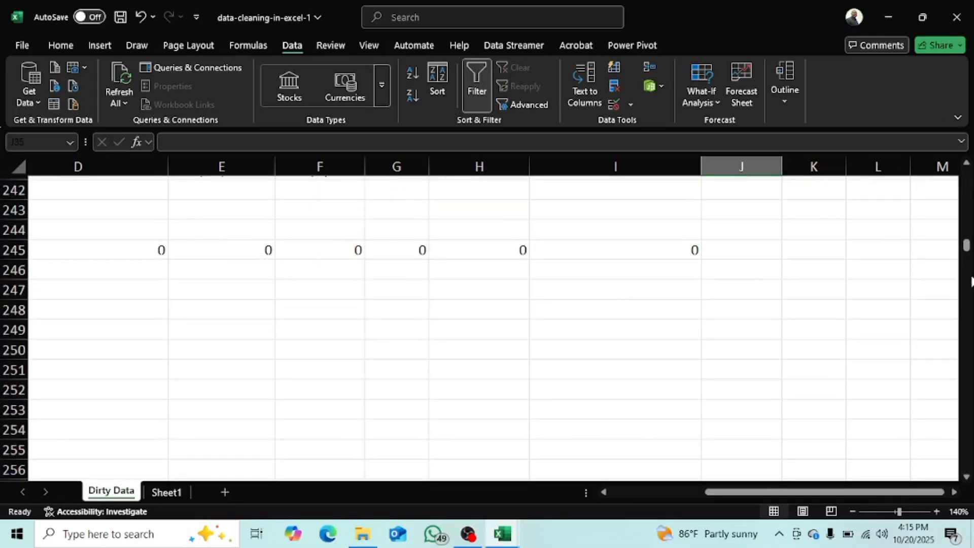
Insert a blank column G between the Start Date and FTE columns.
drag(968, 246, 967, 174)
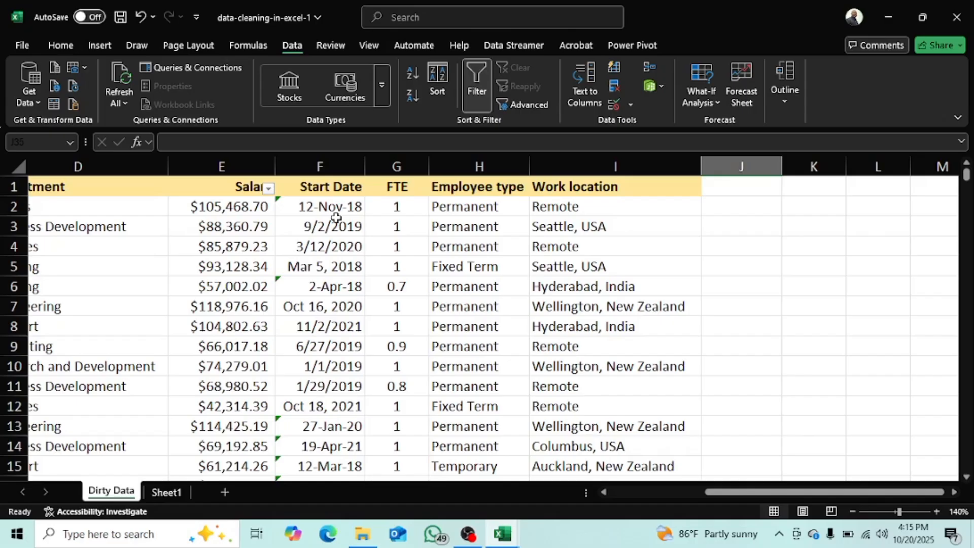
click(398, 167)
right_click(409, 165)
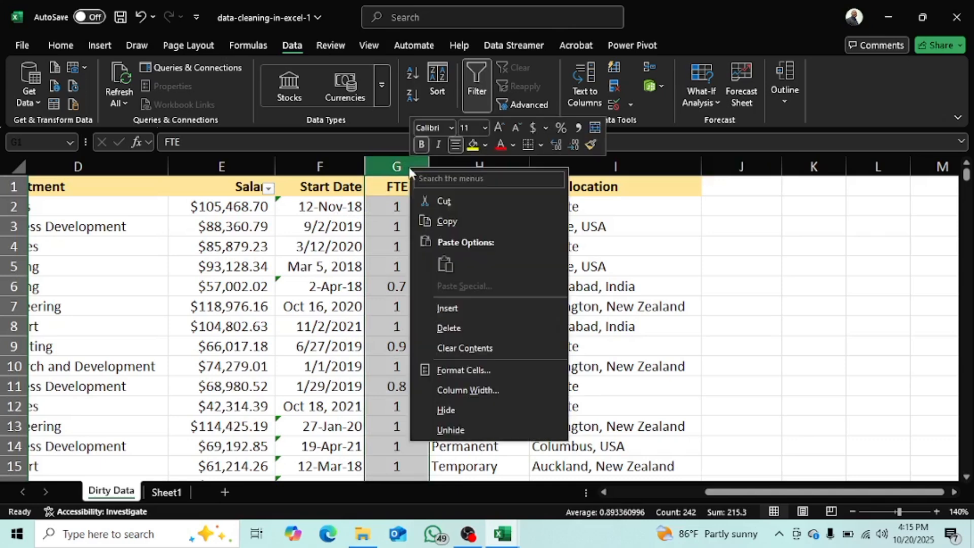
click(458, 307)
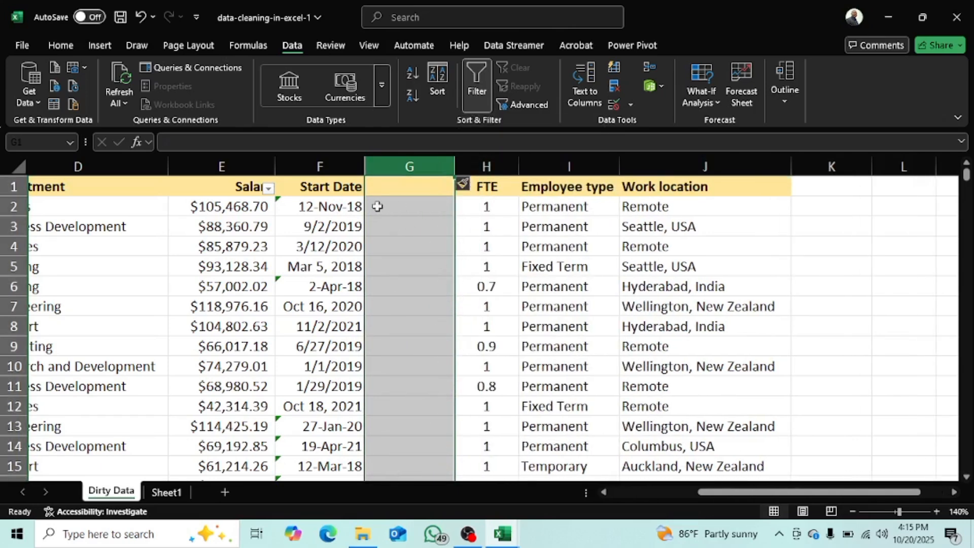
Enter the header Start Date in G1 of the new column.
click(400, 185)
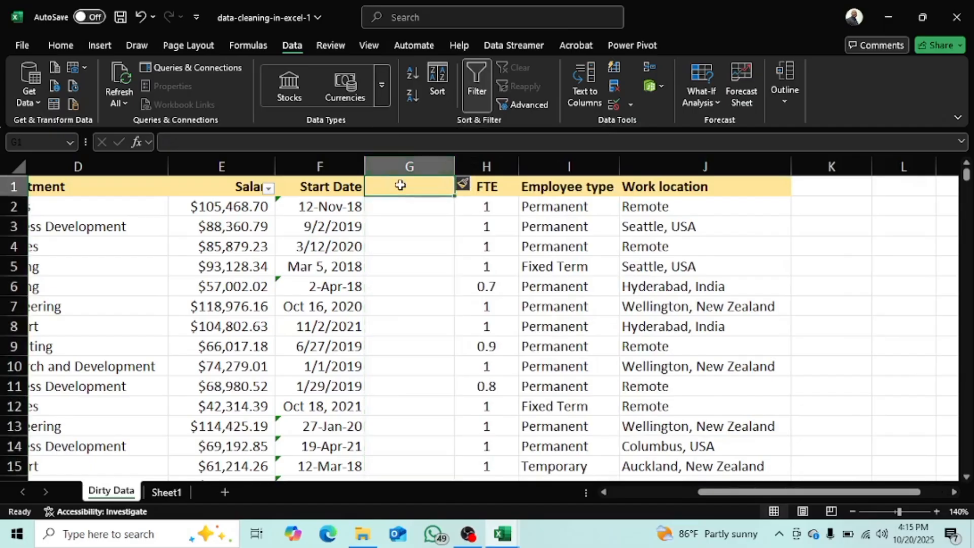
text(Start)
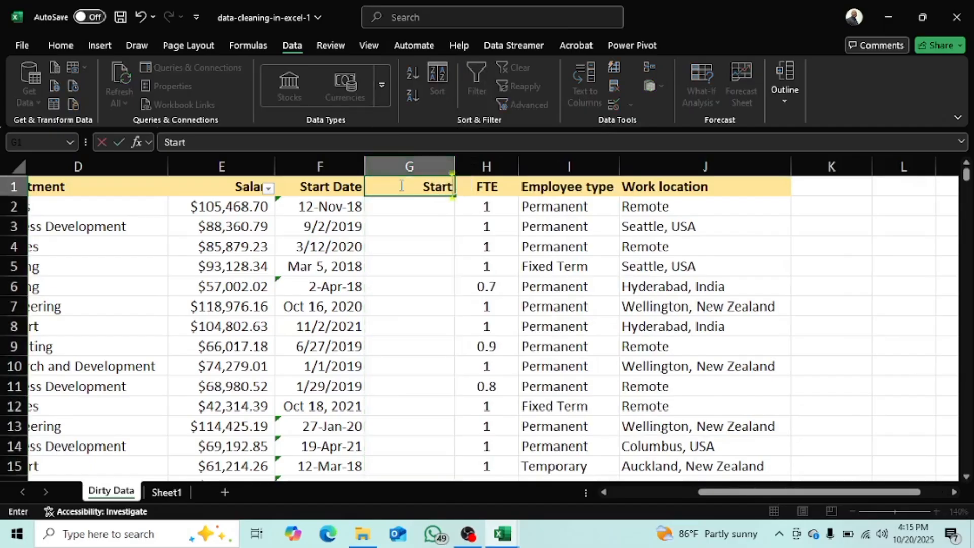
text( date)
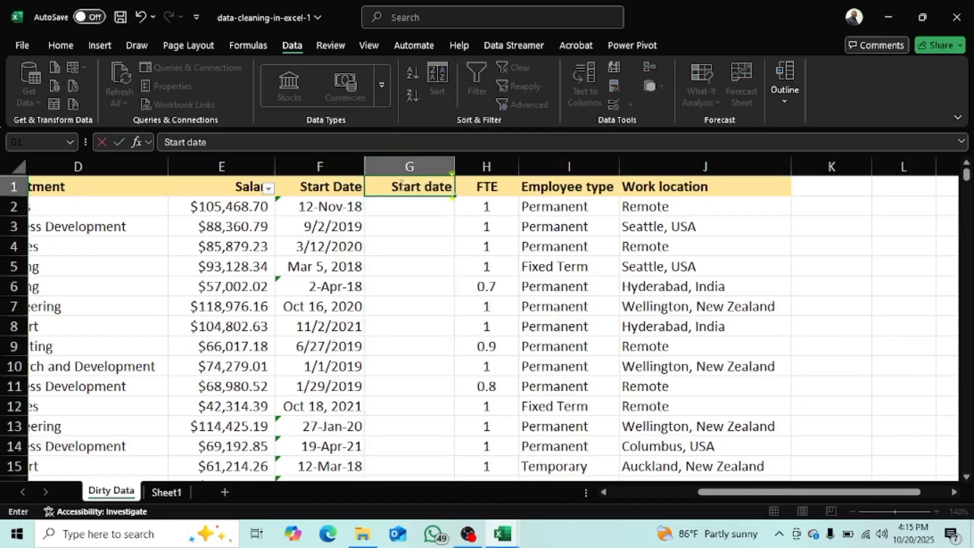
key(BackSpace)
key(BackSpace)
key(BackSpace)
key(BackSpace)
key(BackSpace)
text(Date)
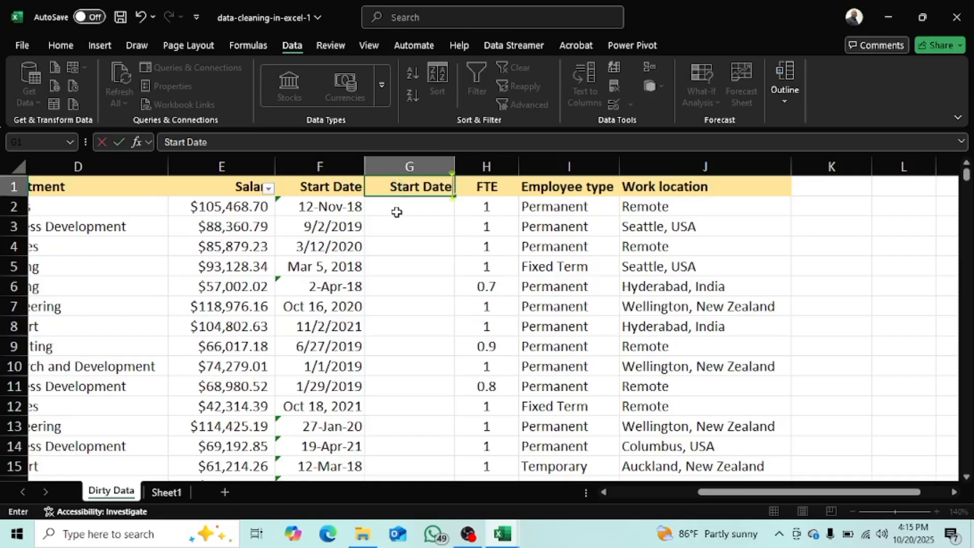
key(Return)
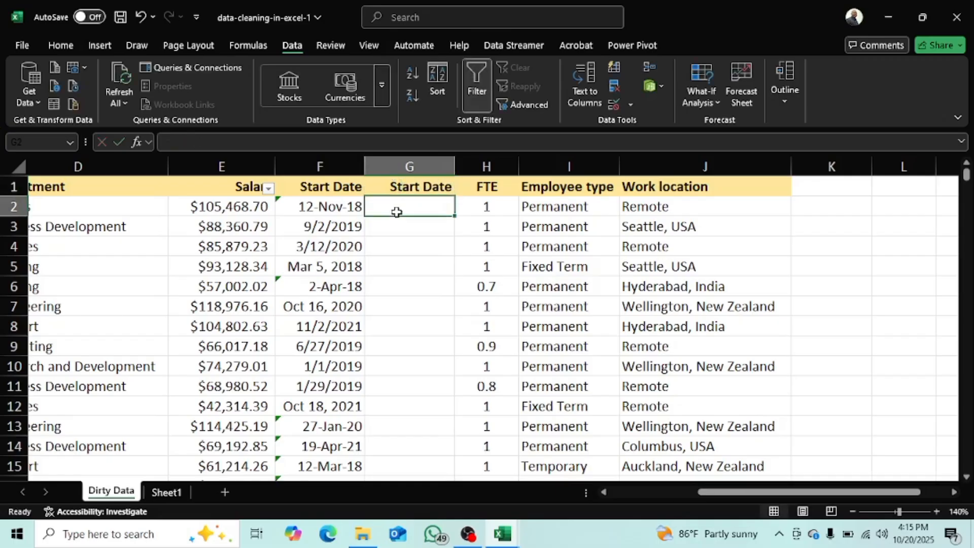
Reformat the first start date in G2 with the formula =TEXT(F2,"YYYY/MM/DD").
text(=tex)
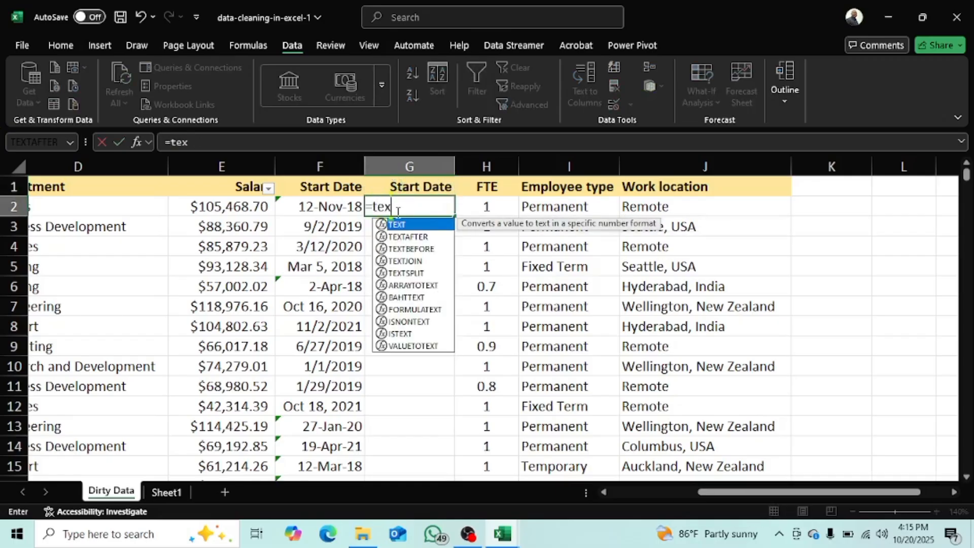
text(t)
key(Tab)
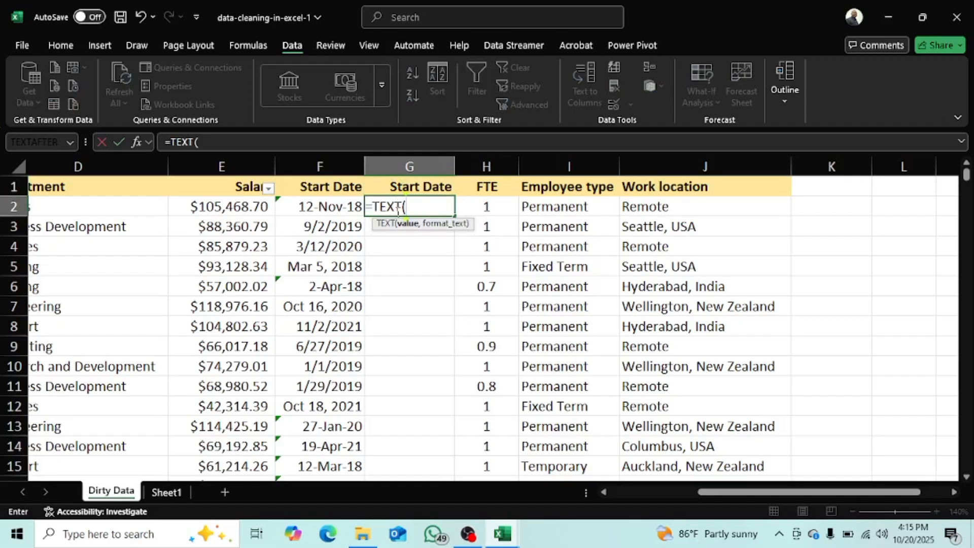
click(321, 207)
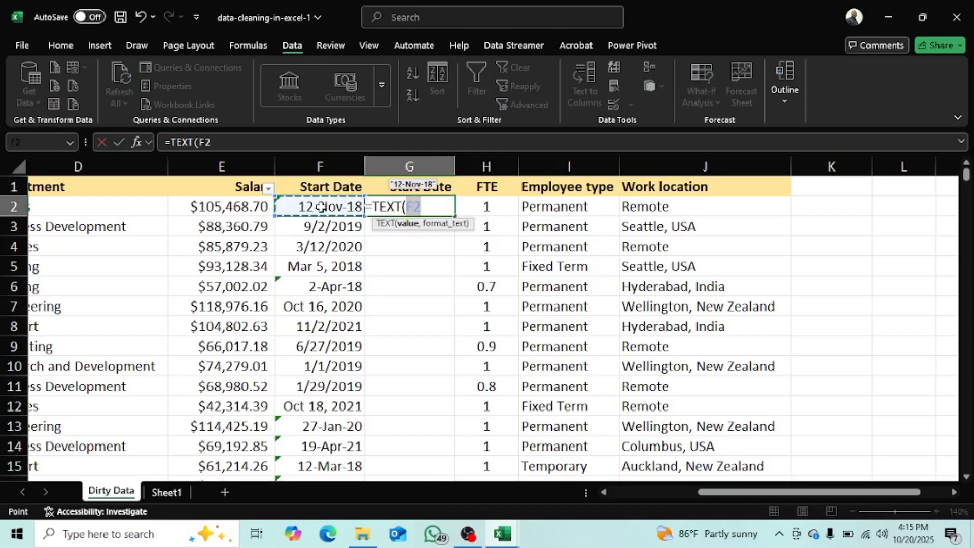
text(,)
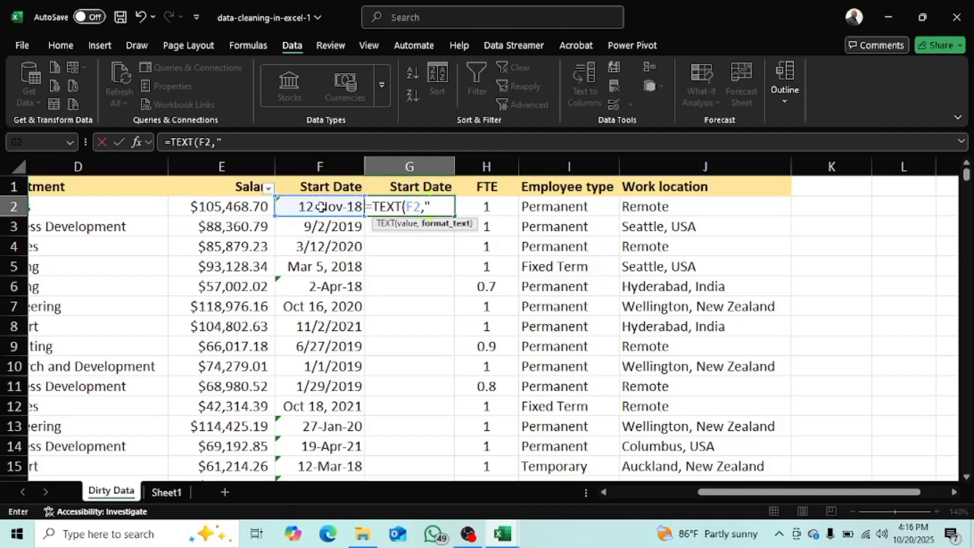
text("YYYY/MM/DD")
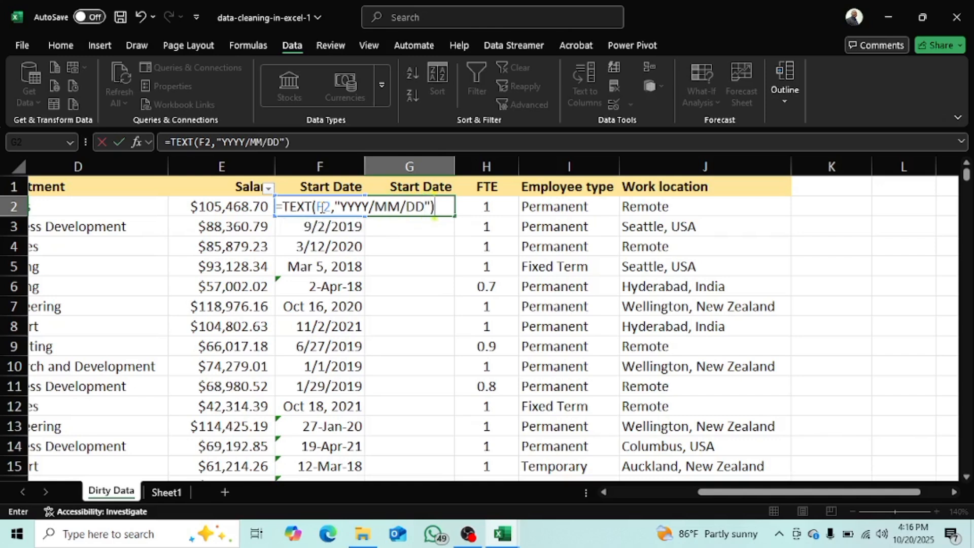
key(Return)
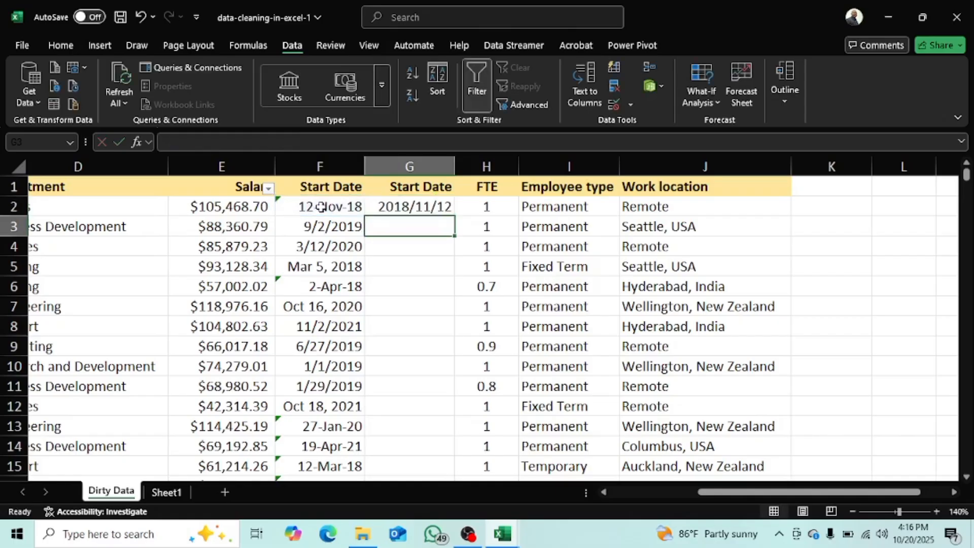
Fill the G2 date formula down the rest of the new Start Date column and look over the converted dates.
click(385, 209)
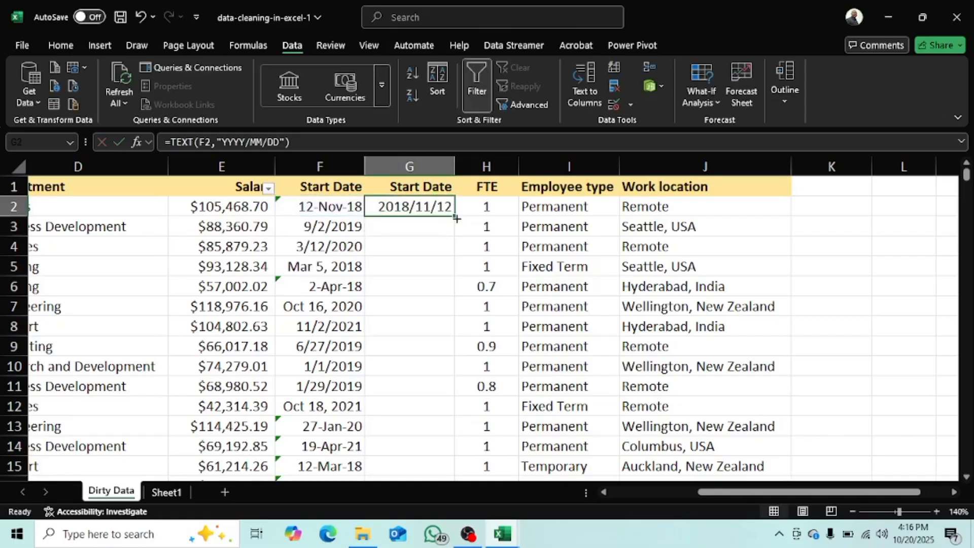
double_click(455, 218)
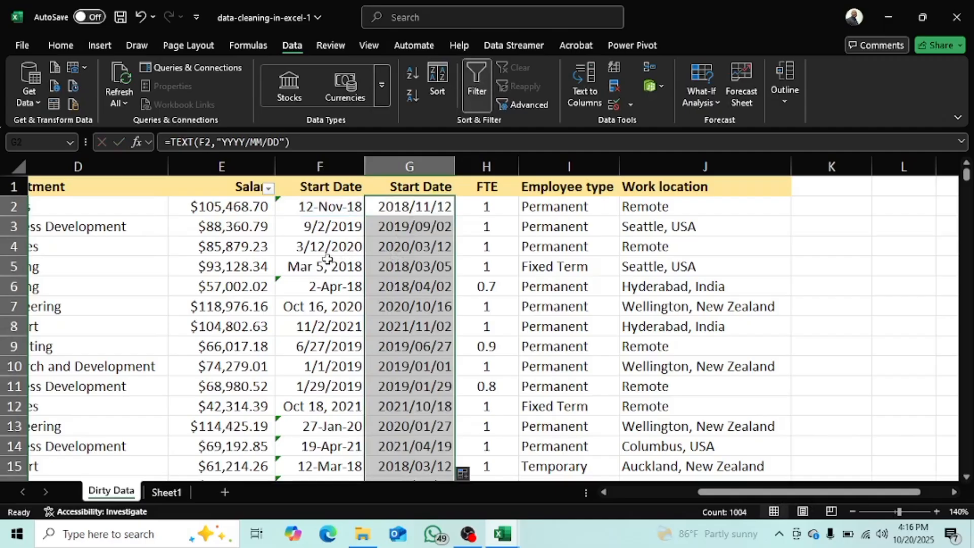
scroll(386, 285, down, 19)
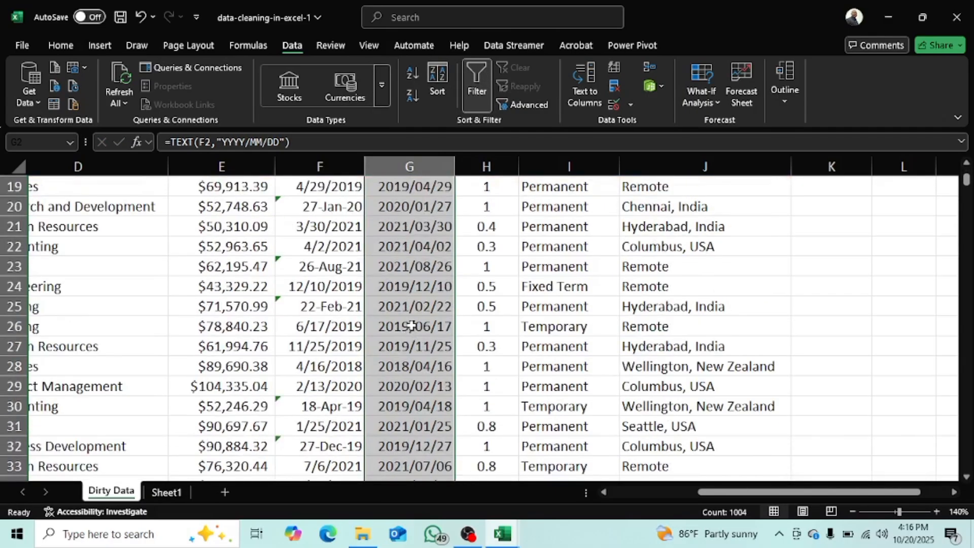
scroll(409, 309, down, 7)
scroll(414, 304, up, 20)
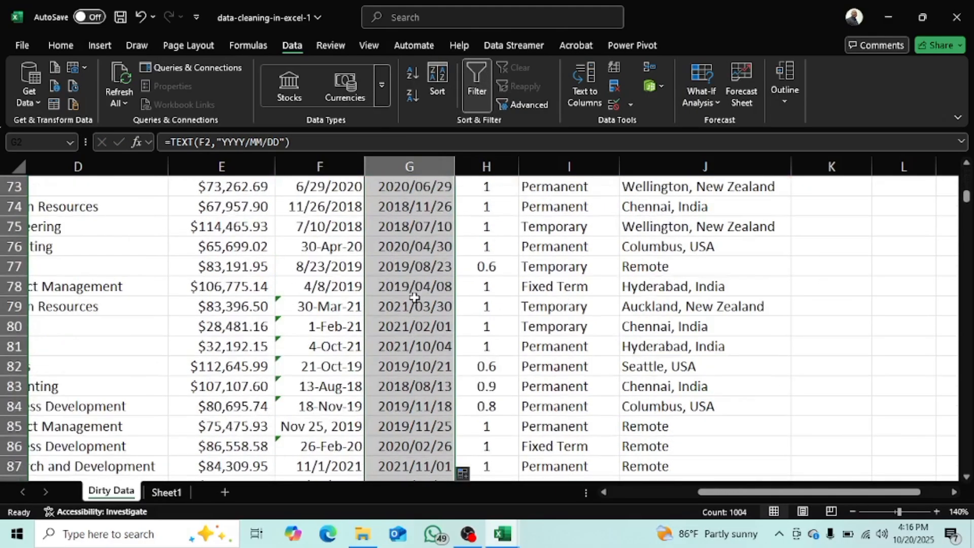
scroll(423, 256, up, 1)
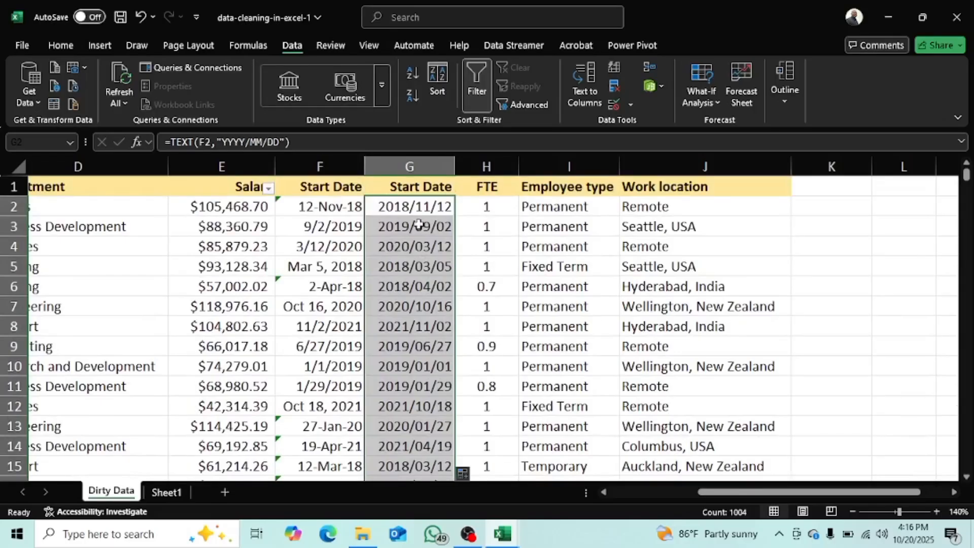
Convert the date formulas in column G to static text by pasting them over themselves as values only.
key(ctrl+c)
key(ctrl+v)
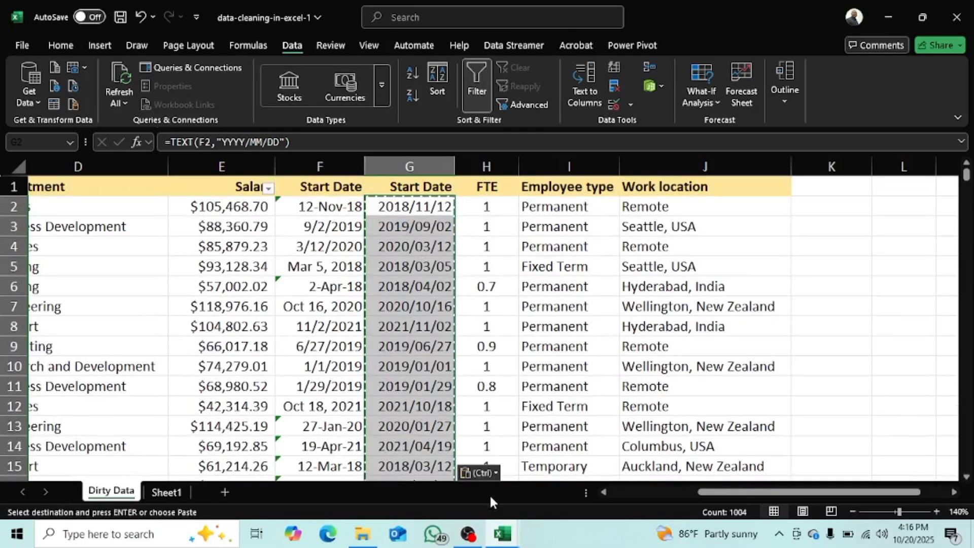
click(490, 472)
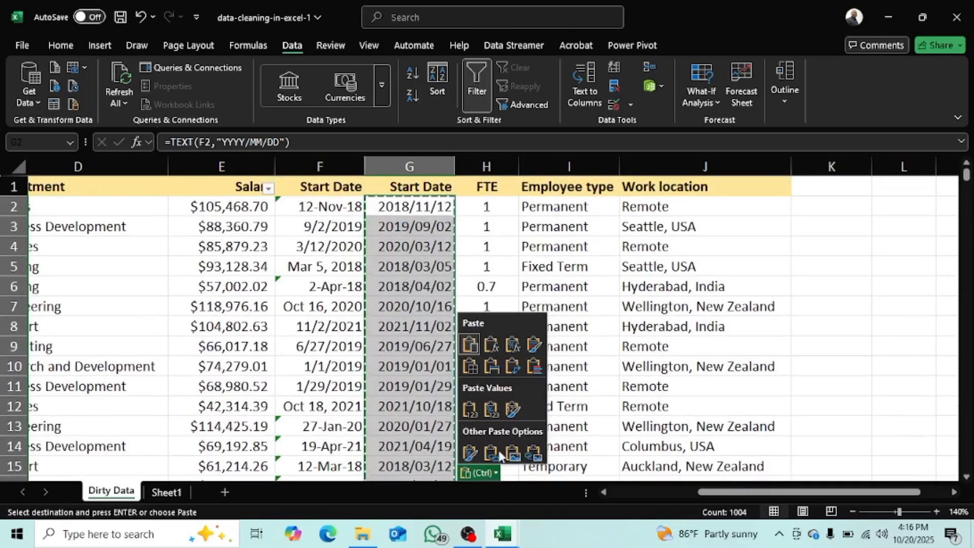
click(472, 409)
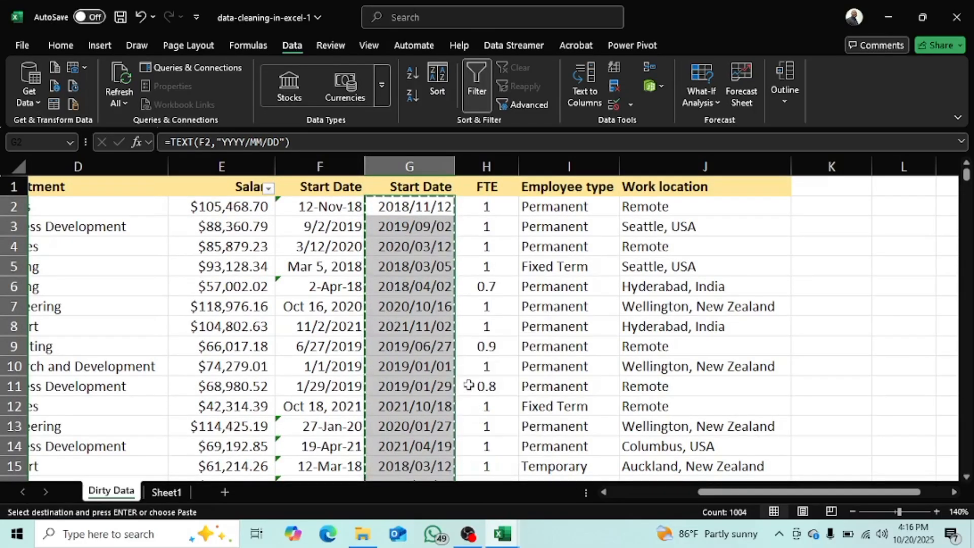
Delete the original Start Date column F, keeping only the converted YYYY/MM/DD start dates as fixed values.
right_click(325, 167)
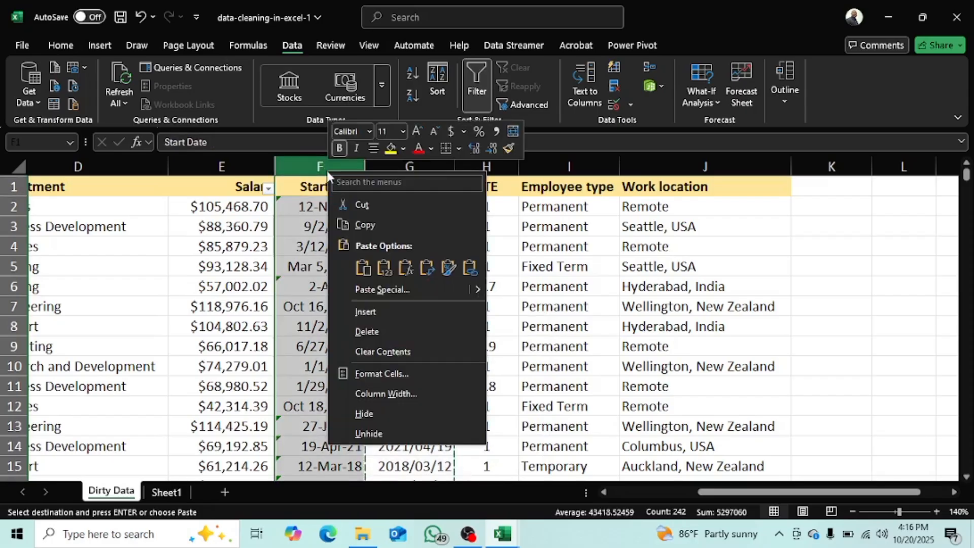
click(383, 330)
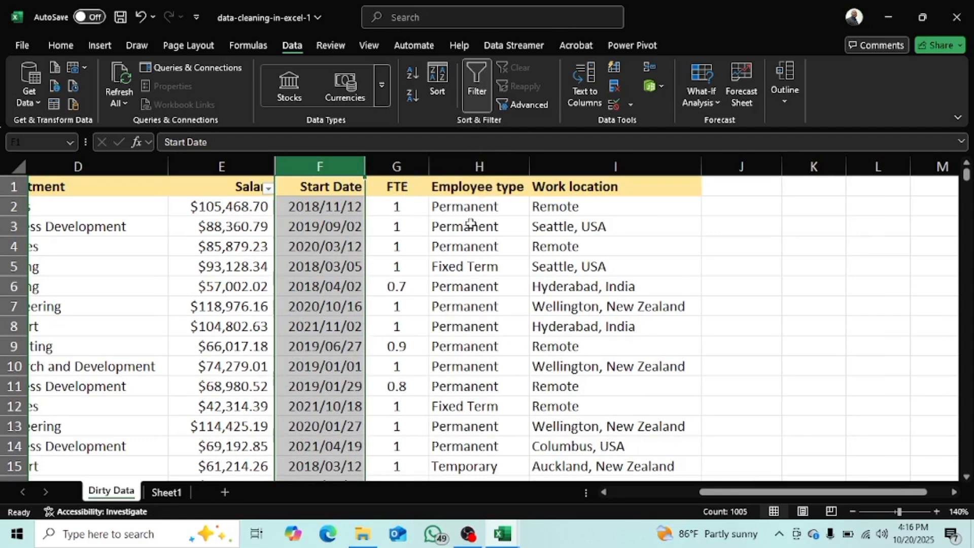
scroll(482, 278, down, 9)
scroll(483, 280, down, 1)
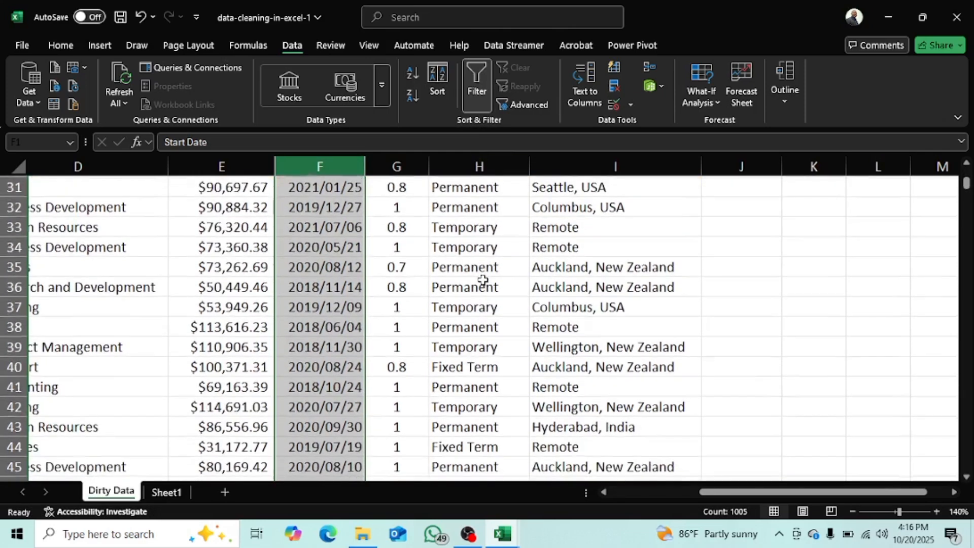
scroll(482, 278, up, 10)
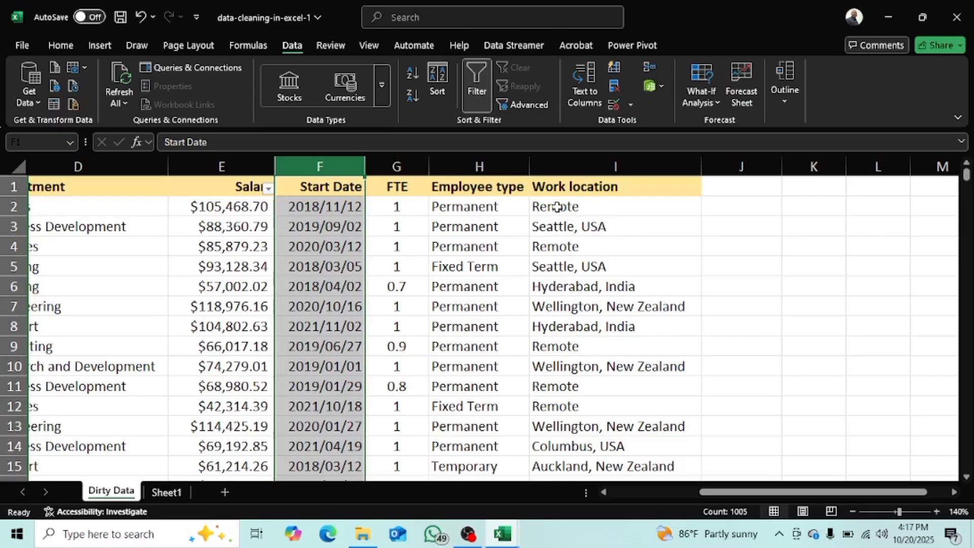
Split the Work location column into city and country with Text to Columns, using only the comma as delimiter.
click(601, 166)
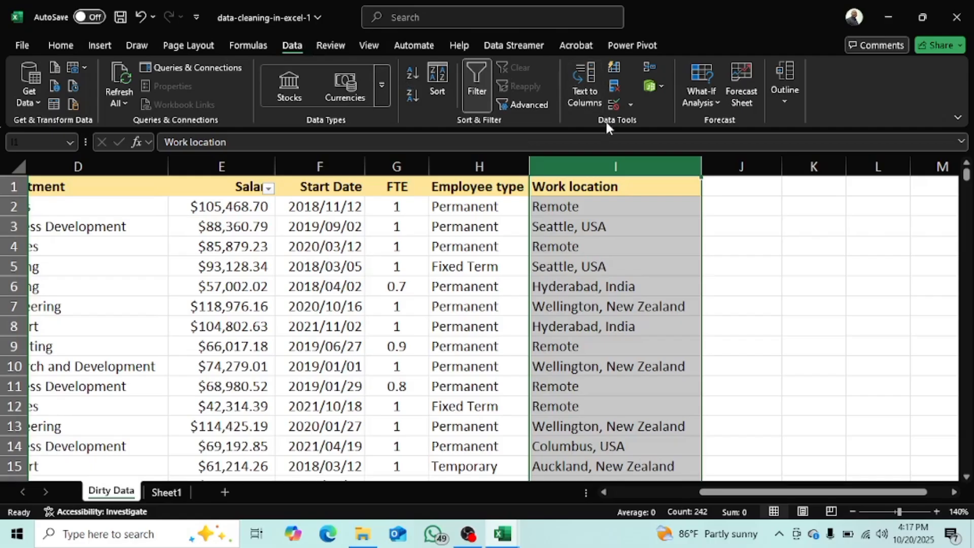
click(579, 97)
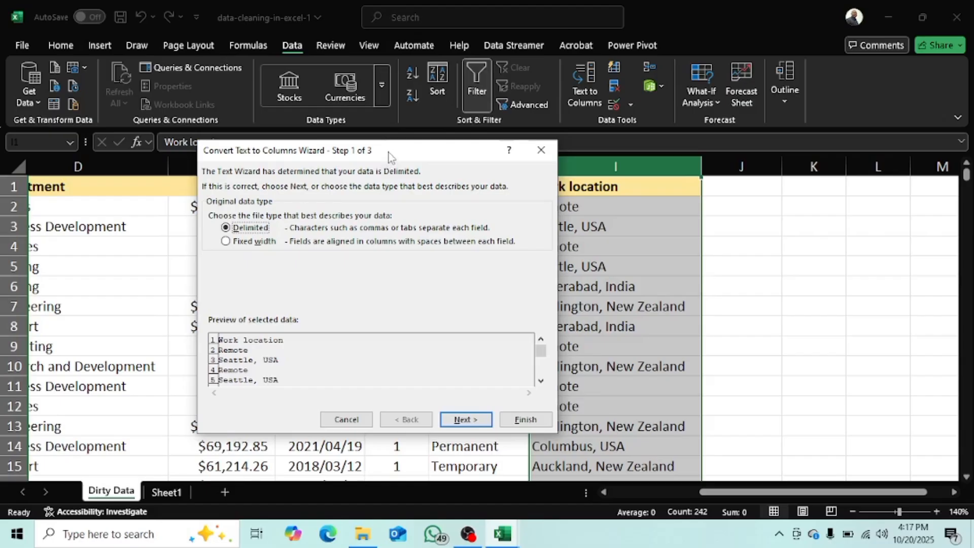
drag(389, 151, 282, 94)
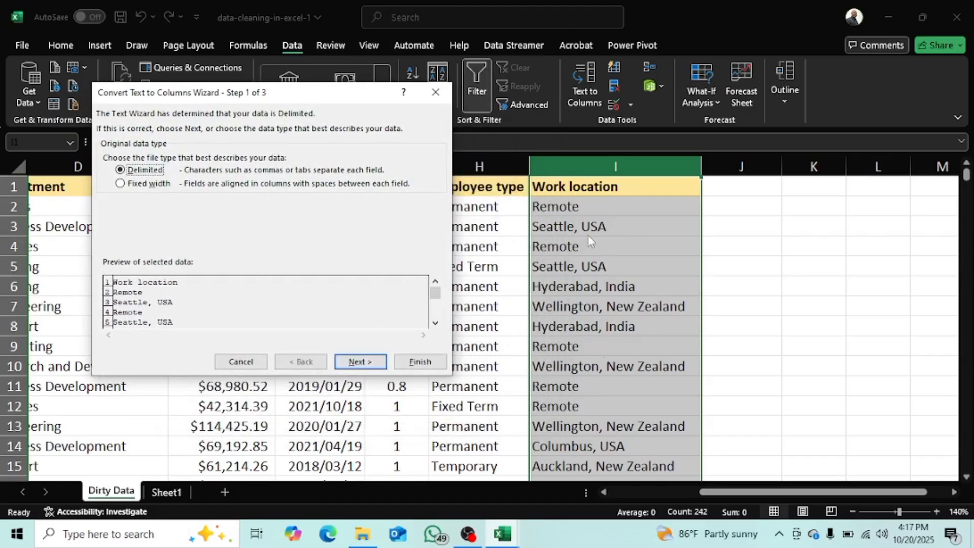
click(360, 361)
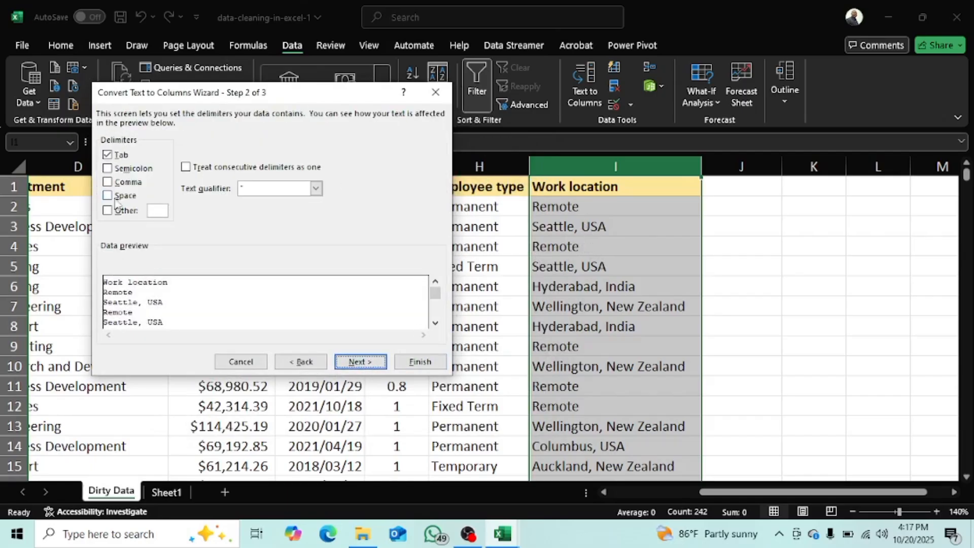
click(108, 182)
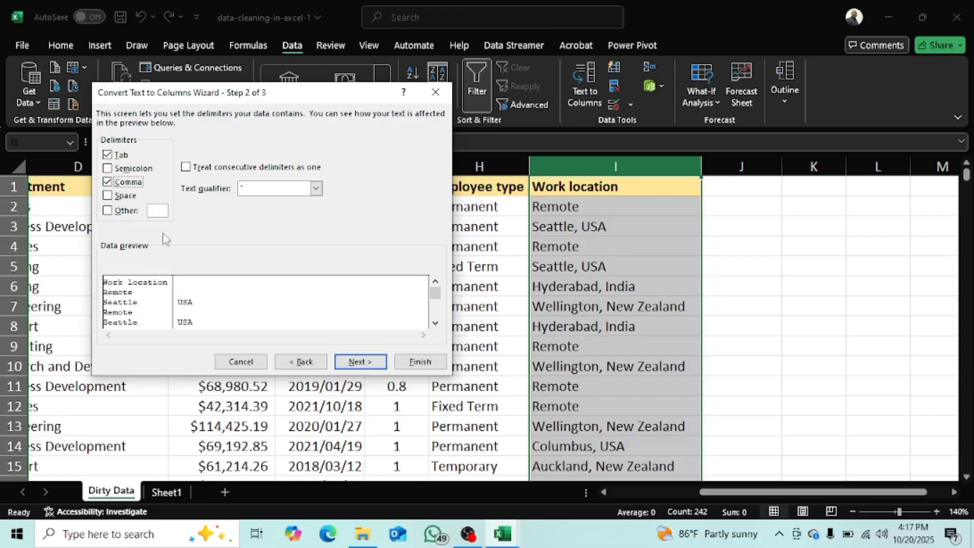
click(107, 156)
click(419, 362)
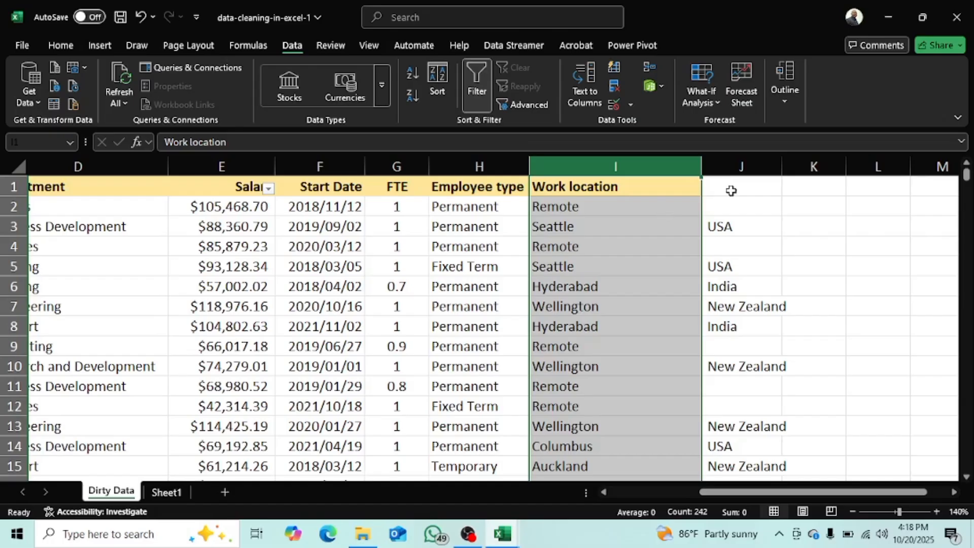
Delete the city entries in I2:I241 and shift cells left so the countries move into Work location.
click(647, 215)
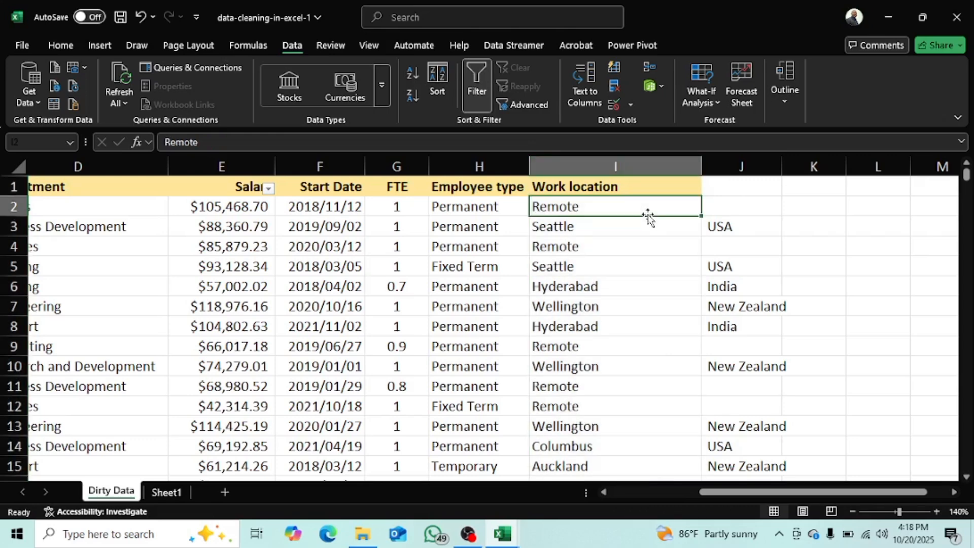
key(ctrl+shift+Down)
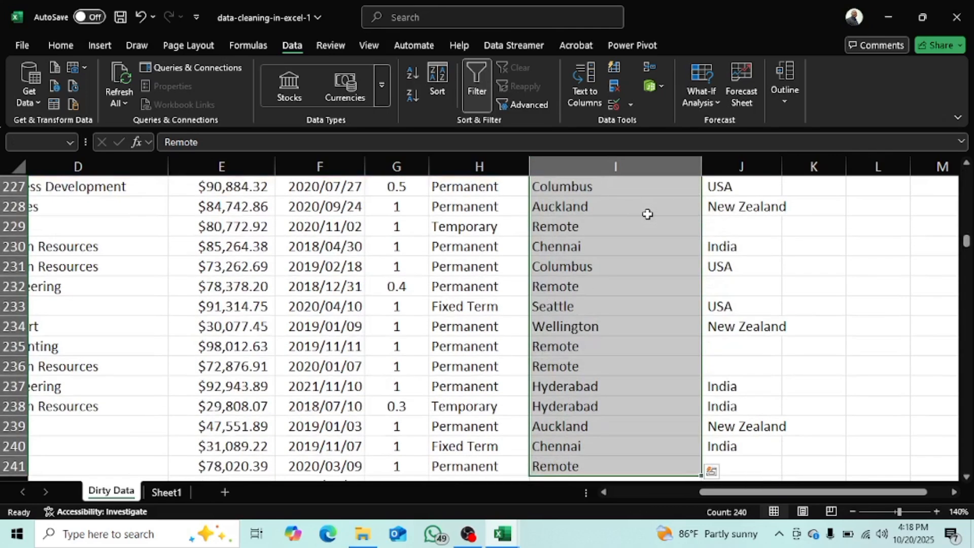
right_click(648, 214)
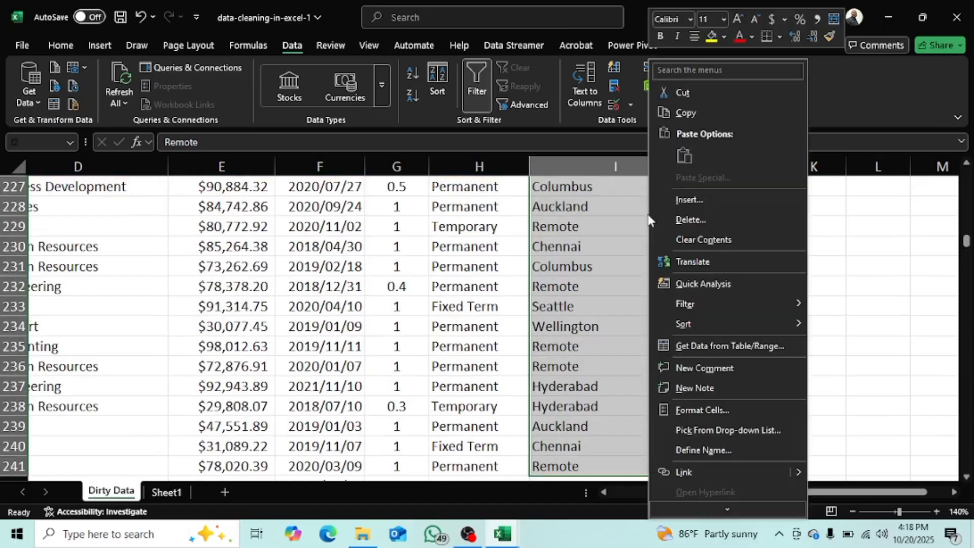
click(693, 226)
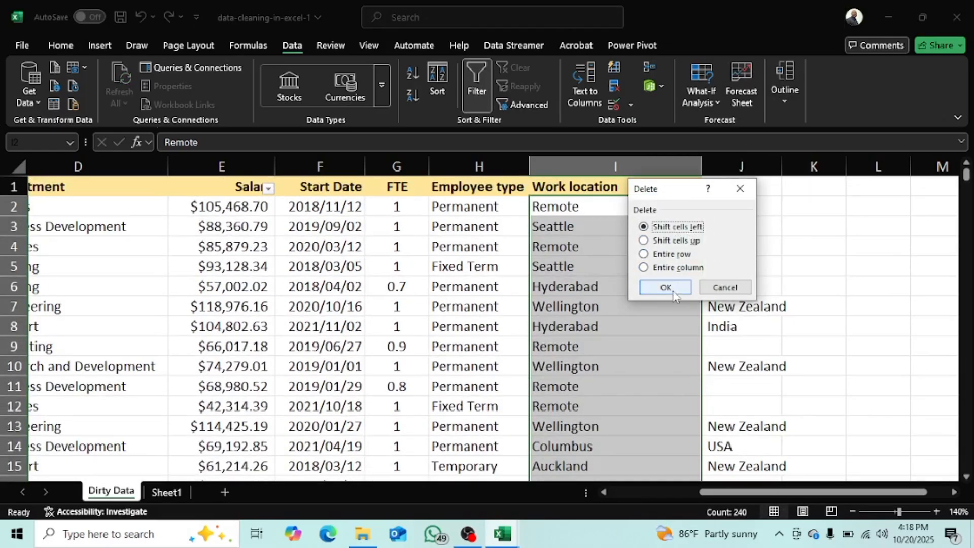
click(673, 293)
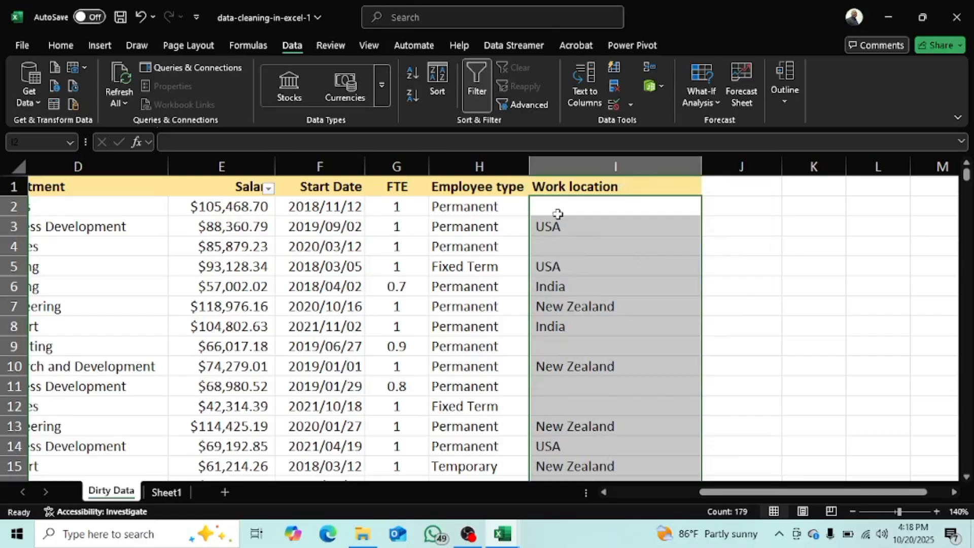
Move the filter from the Salary column to Work location and restrict it to blank cells only.
click(543, 203)
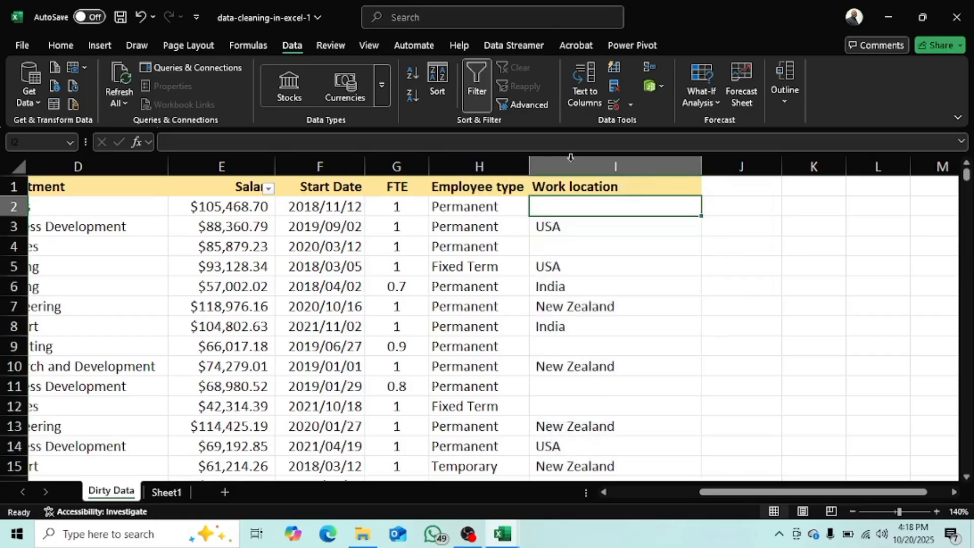
click(633, 165)
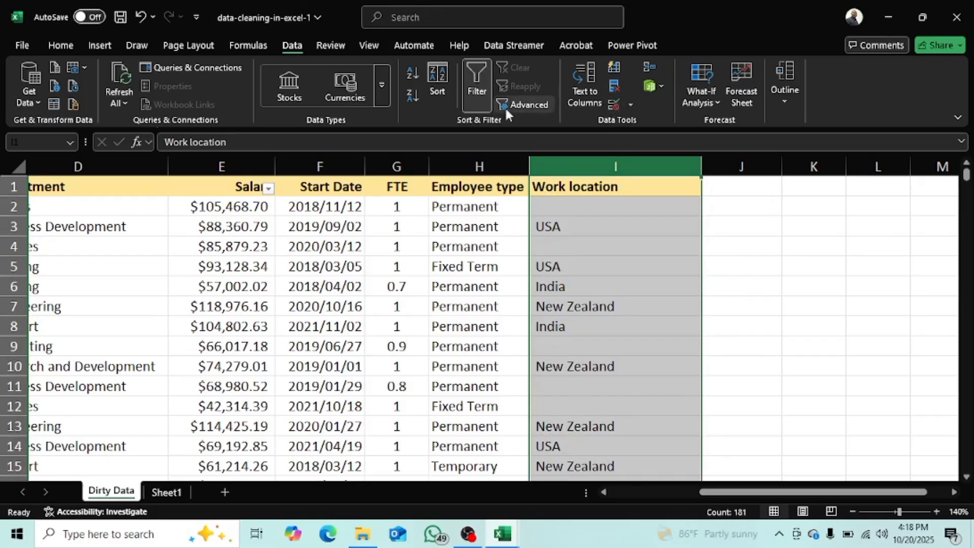
click(484, 87)
click(477, 93)
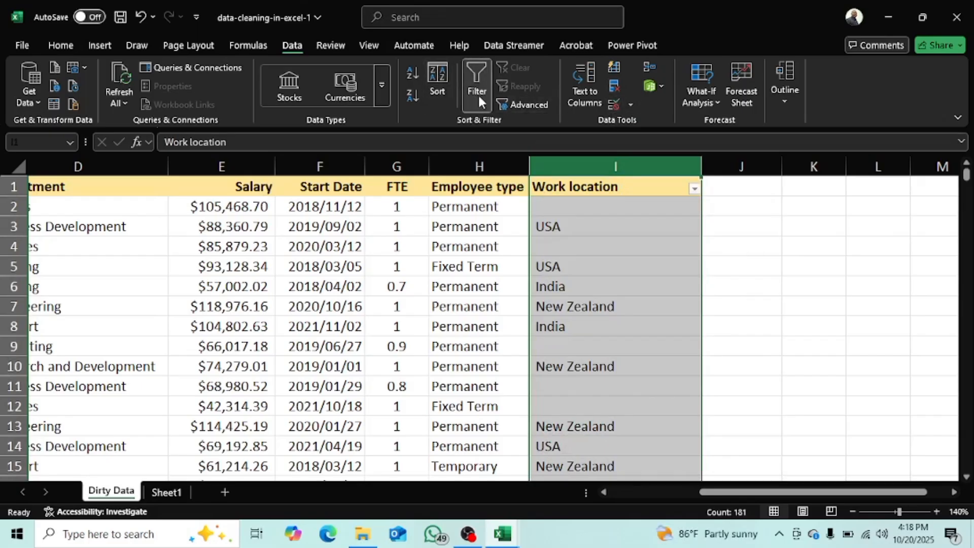
click(695, 188)
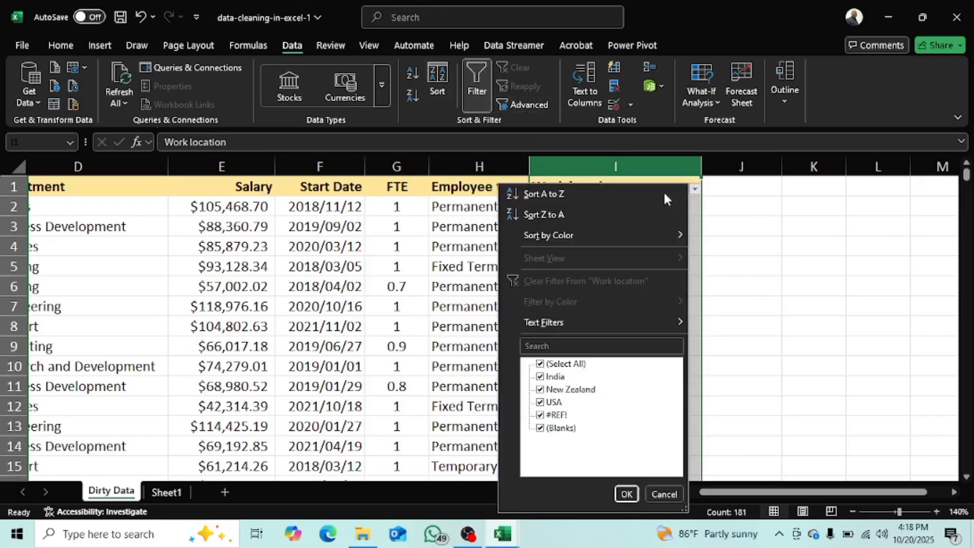
click(542, 364)
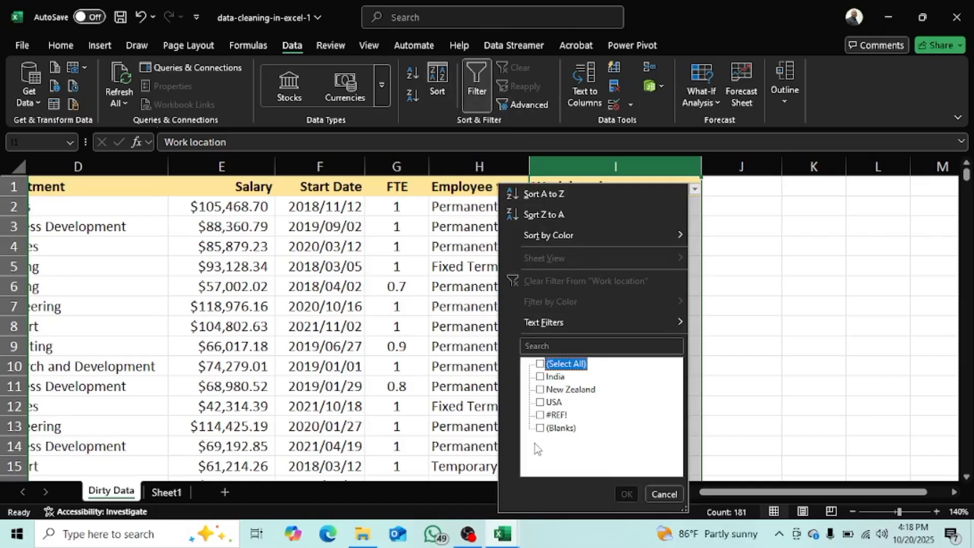
click(541, 428)
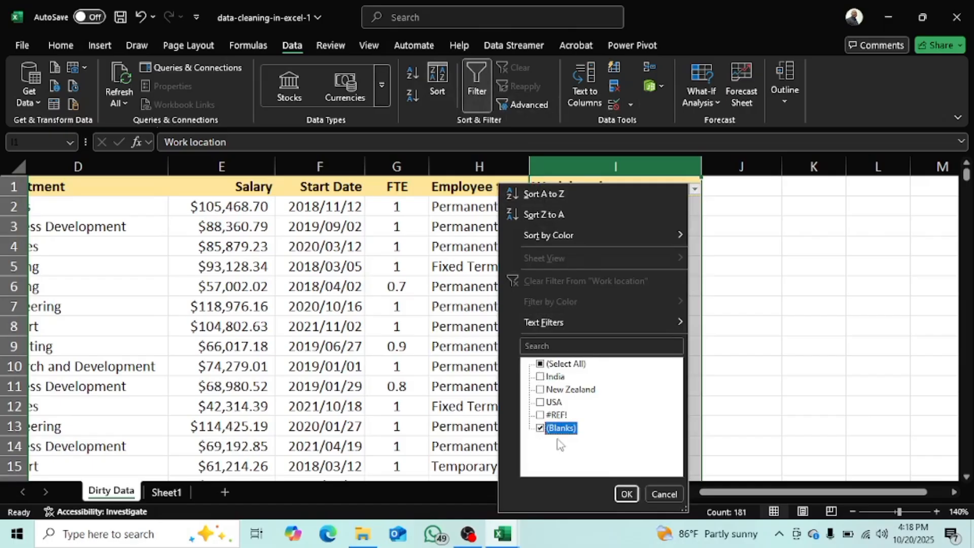
click(627, 494)
Enter Remote in I2 and fill it down the filtered blank Work location cells through row 241.
click(598, 203)
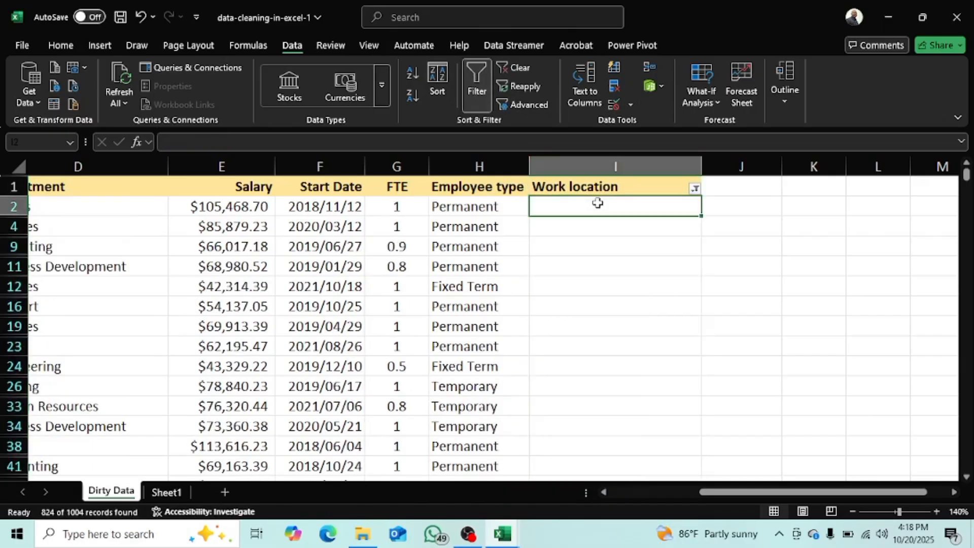
text(Remote)
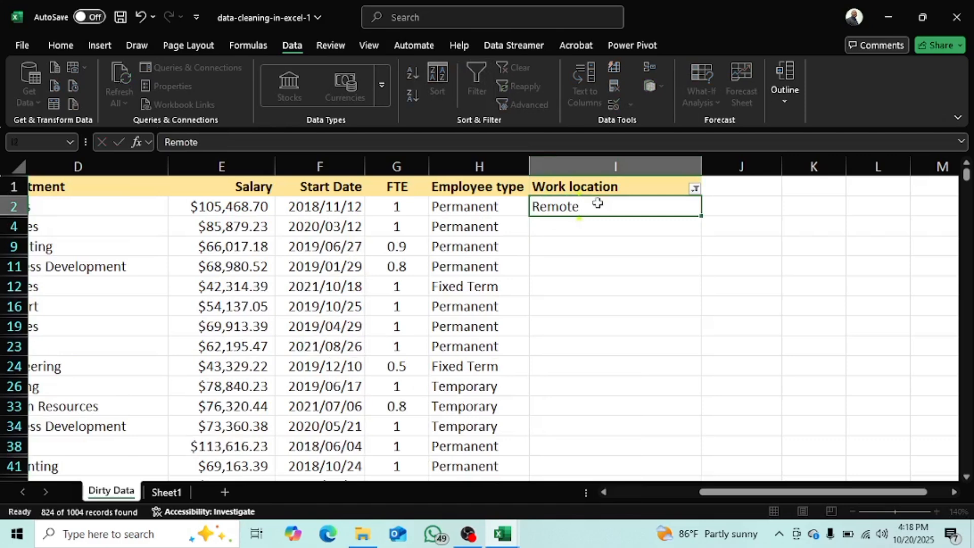
key(Return)
click(630, 209)
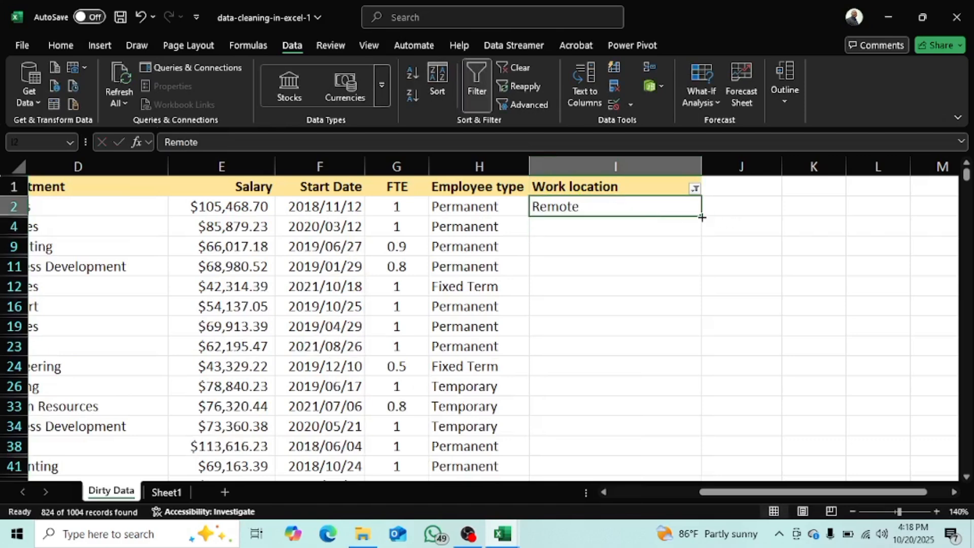
mouse_move(702, 218)
mouse_down()
mouse_move(709, 450)
mouse_move(661, 532)
mouse_move(608, 216)
mouse_move(597, 212)
mouse_up()
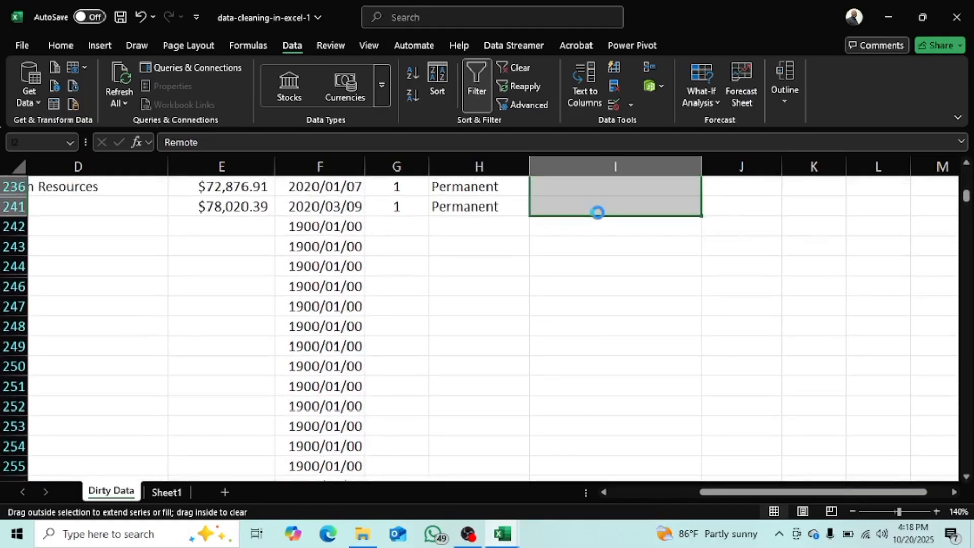
Clear the leftover 1900/01/00 dates in the Start Date column from F242 down to row 1005.
click(301, 225)
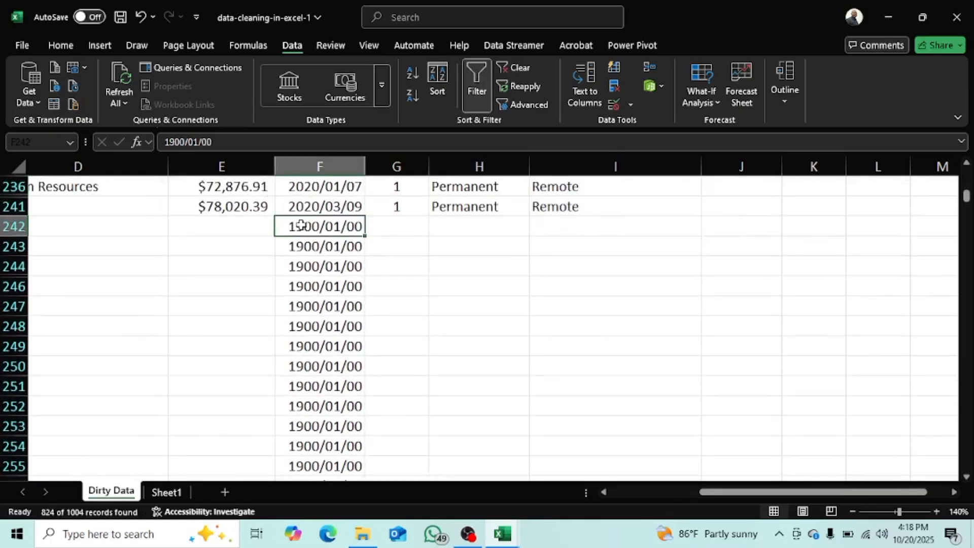
key(ctrl+shift+Down)
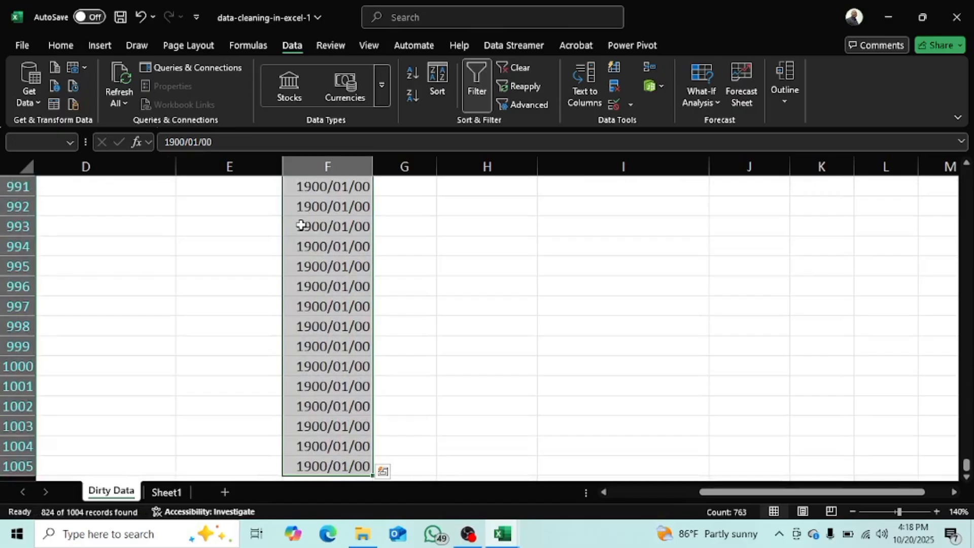
key(Delete)
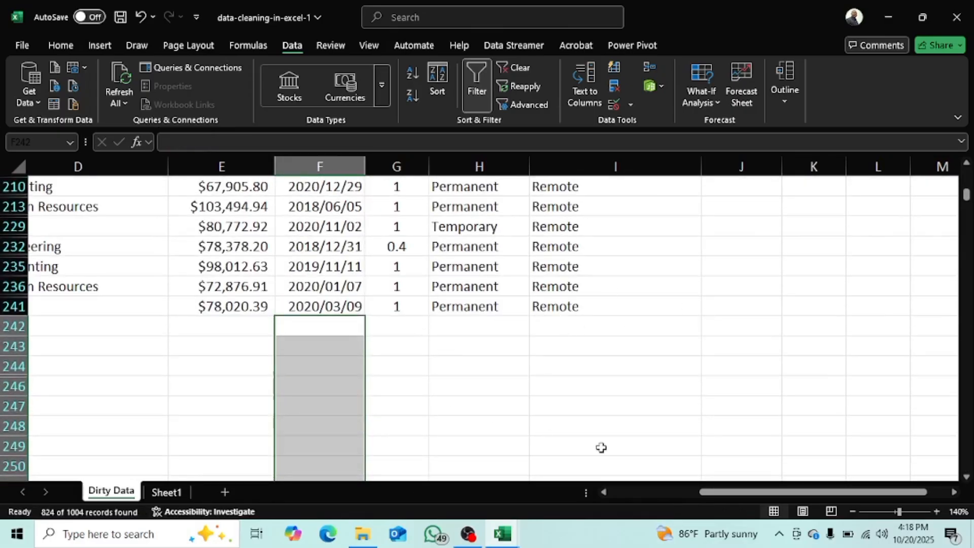
Clear the blanks filter from the Work location column so that all records are listed again.
drag(706, 493, 622, 507)
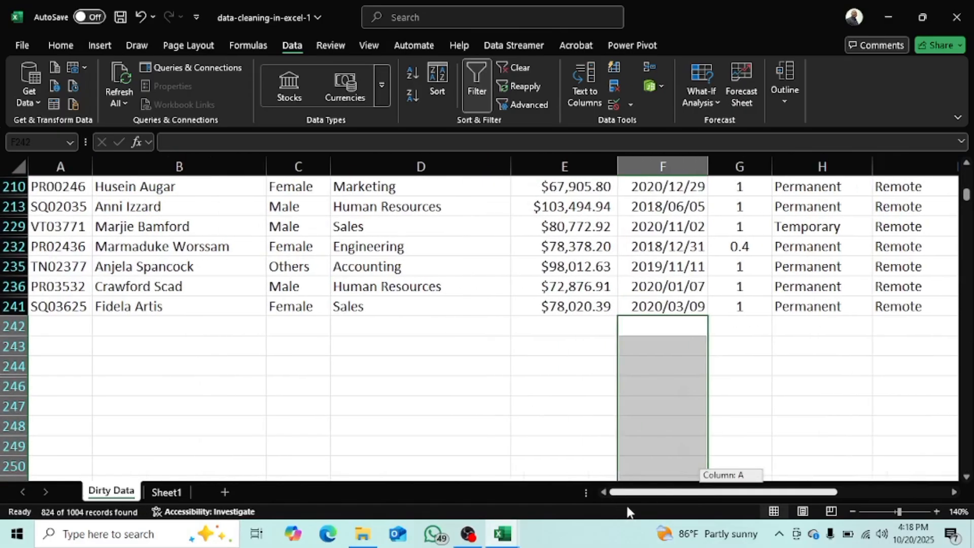
drag(553, 518, 667, 505)
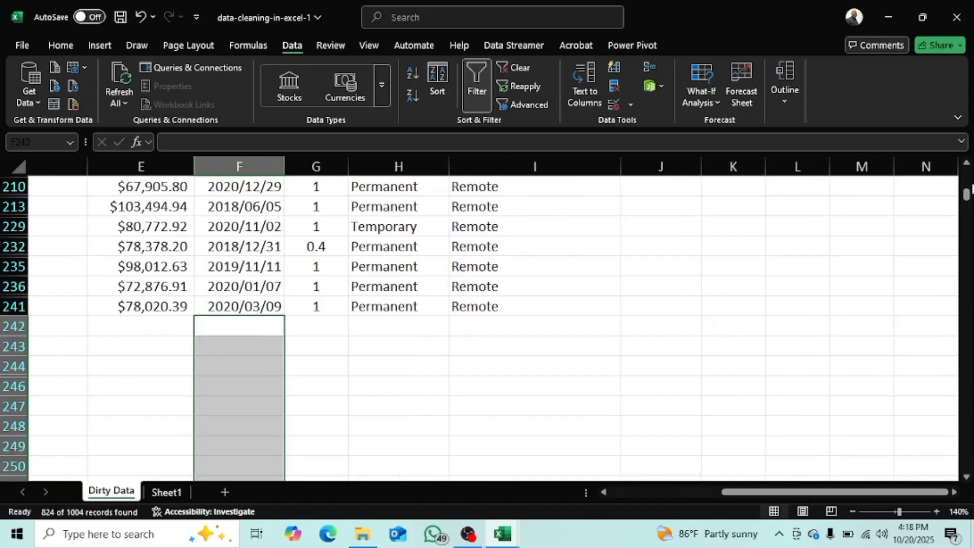
drag(967, 200, 968, 167)
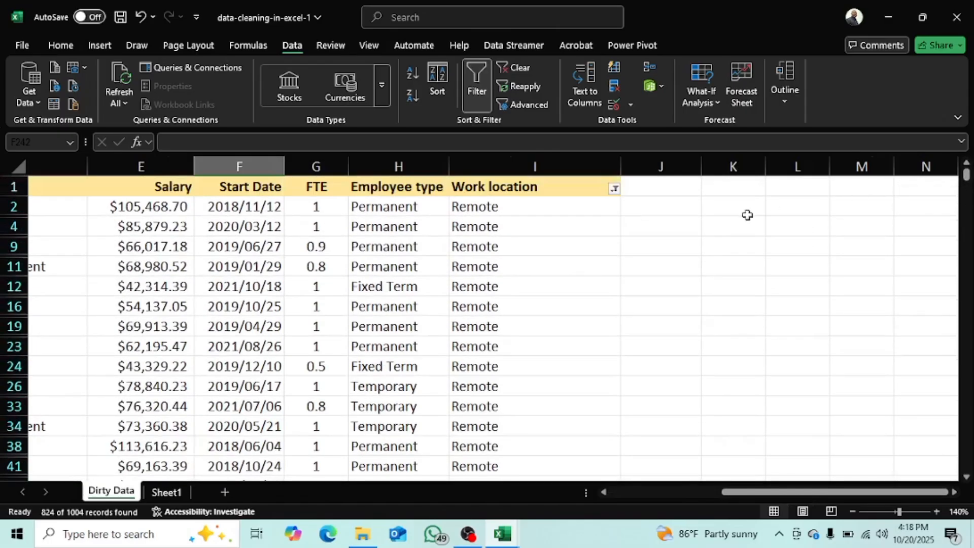
click(615, 188)
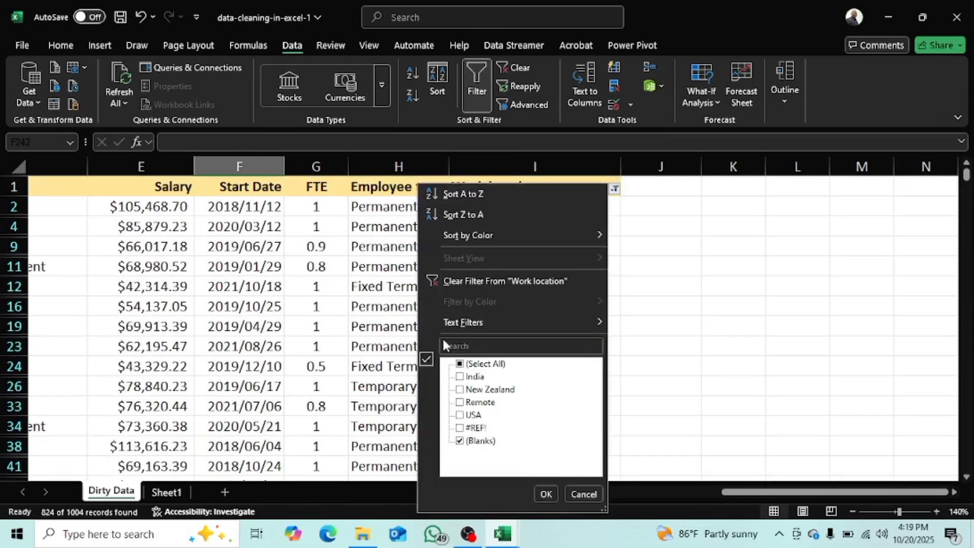
click(497, 279)
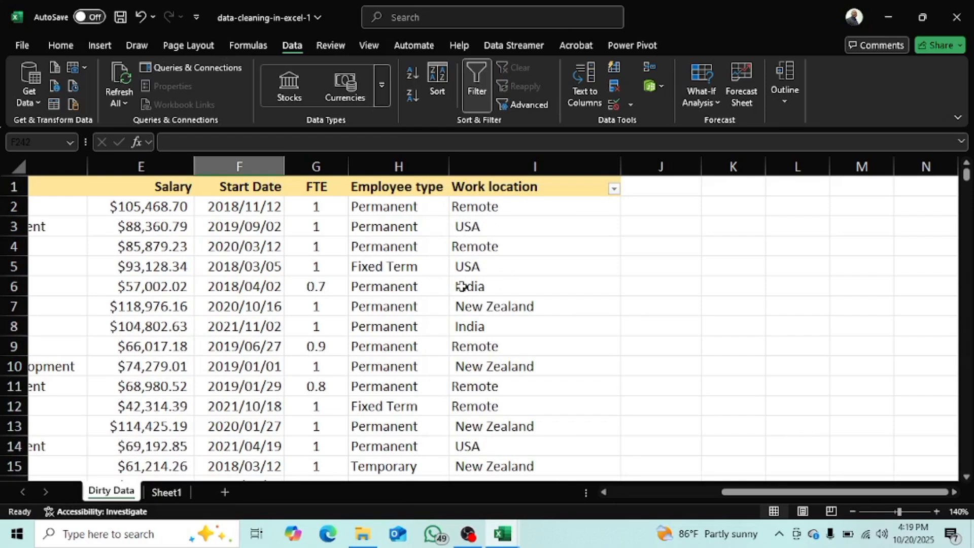
Enter =TRIM(I2) in J2 and fill the formula down column J beside the work locations.
click(662, 204)
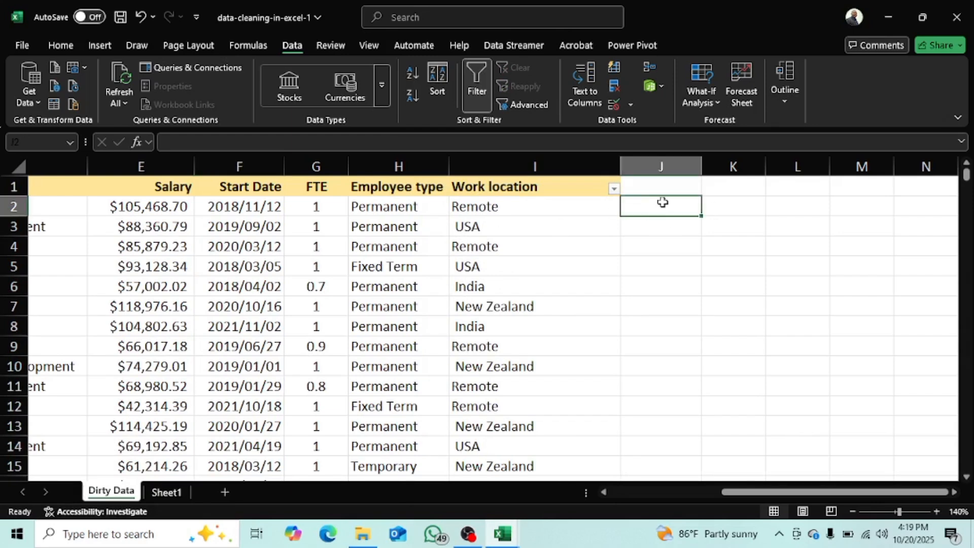
text(=trim)
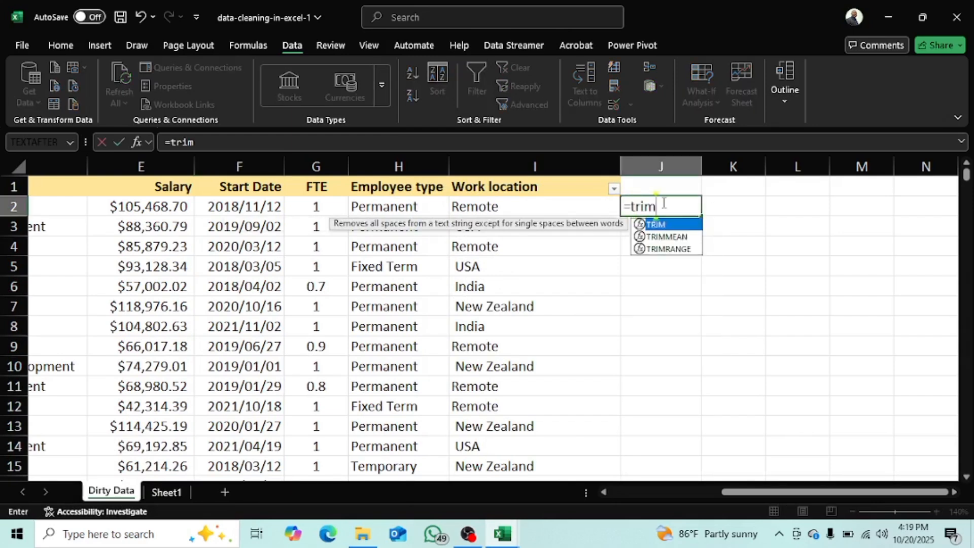
key(Tab)
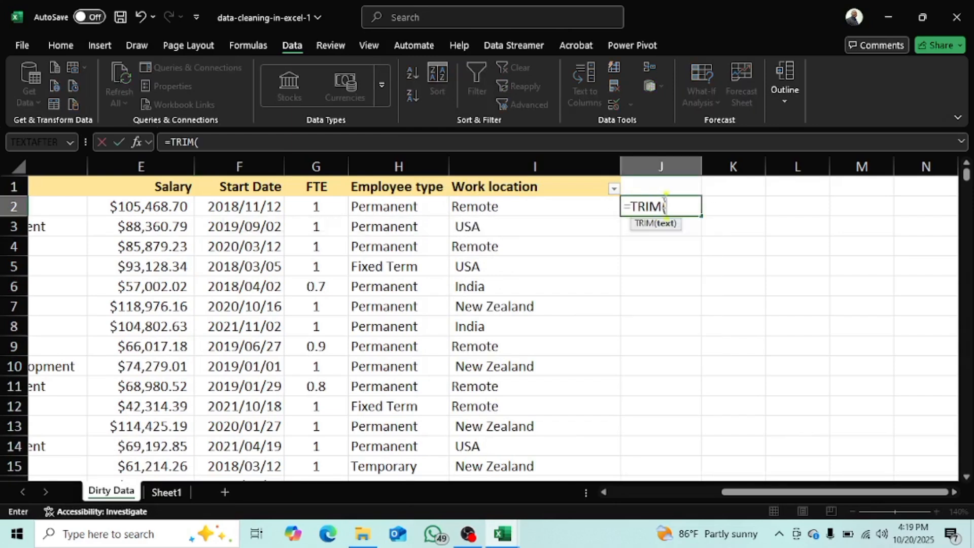
click(534, 207)
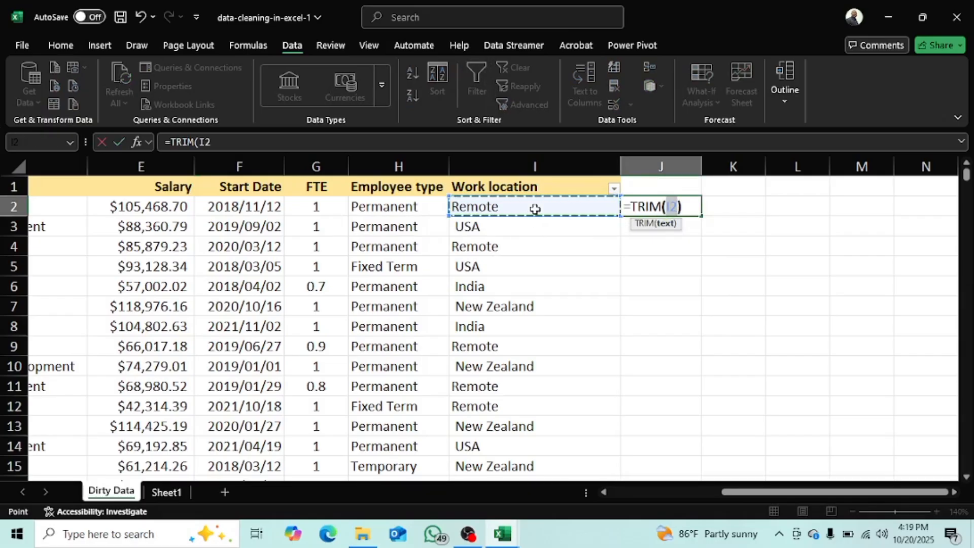
key(Return)
click(688, 212)
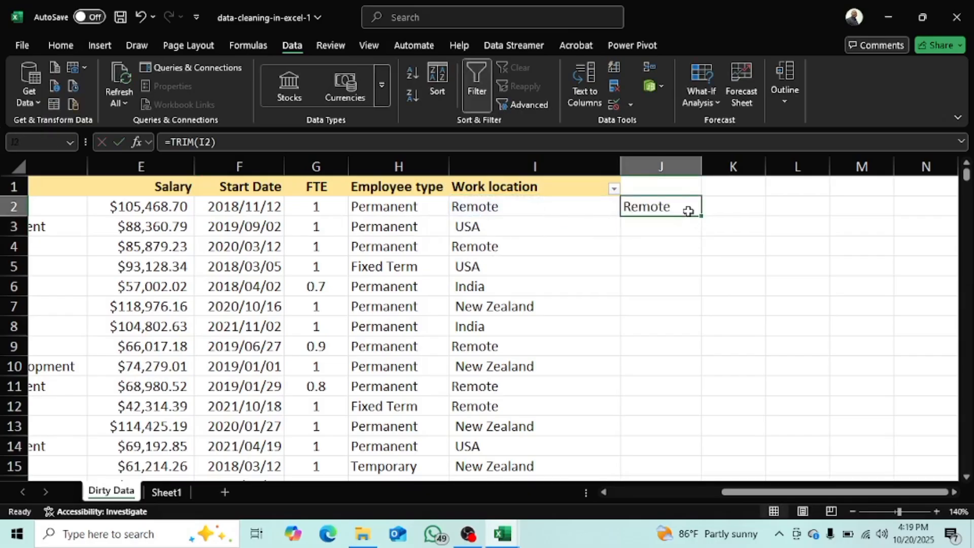
double_click(701, 216)
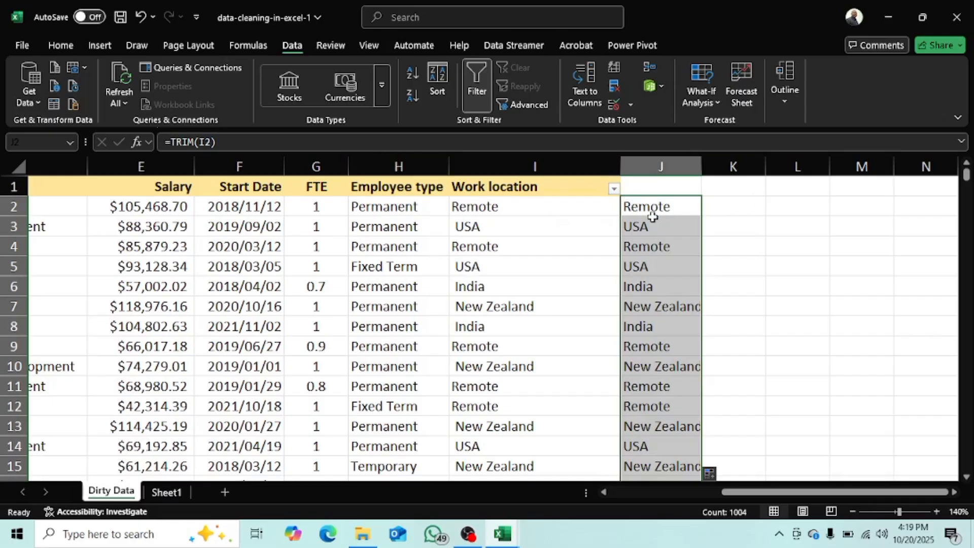
Replace the TRIM formulas in column J with their plain values.
key(ctrl+c)
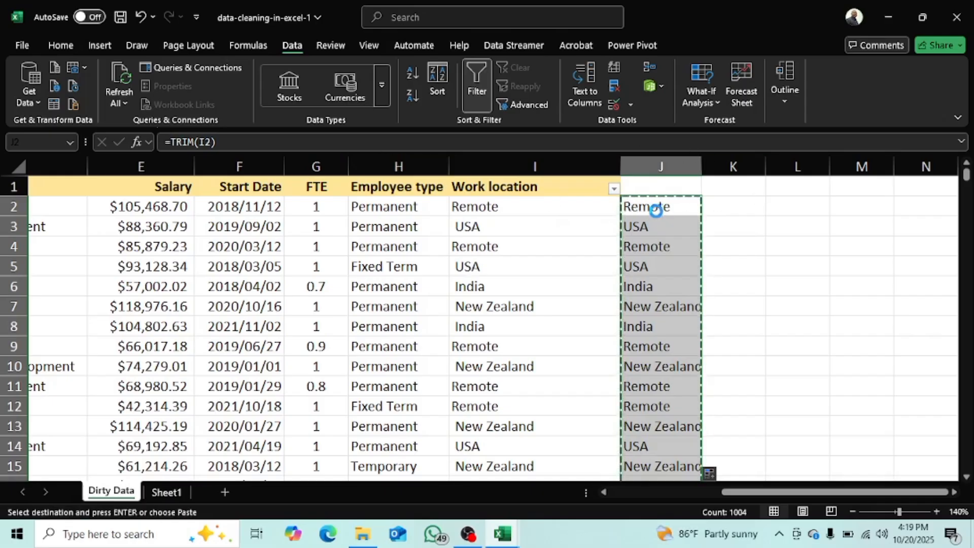
key(ctrl+v)
click(724, 473)
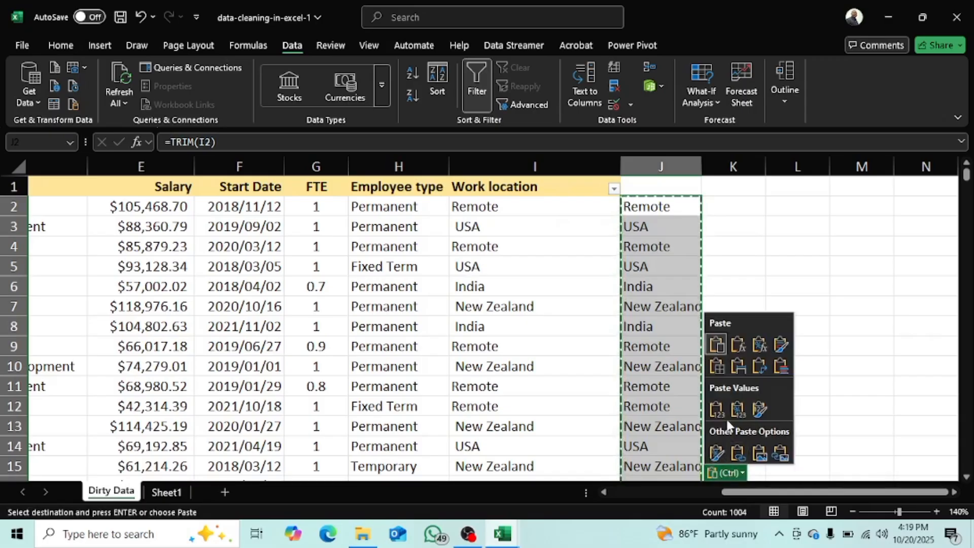
click(718, 412)
Delete the original untrimmed Work location column I so the trimmed values take its place.
click(551, 210)
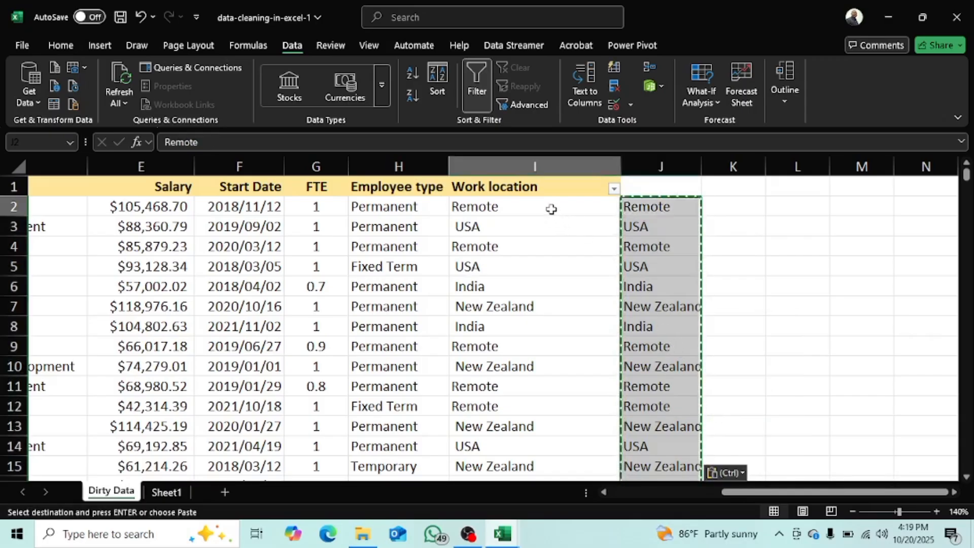
key(ctrl+shift+Down)
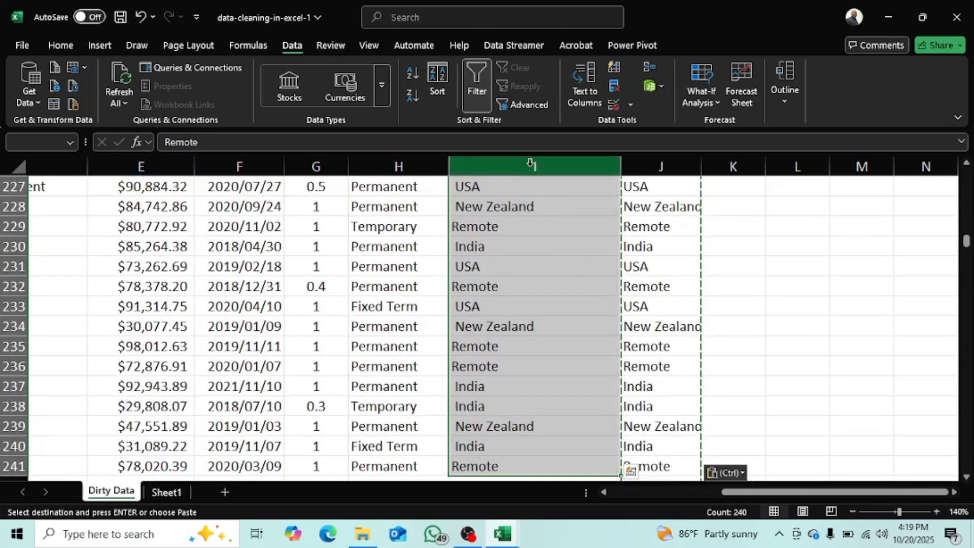
right_click(551, 167)
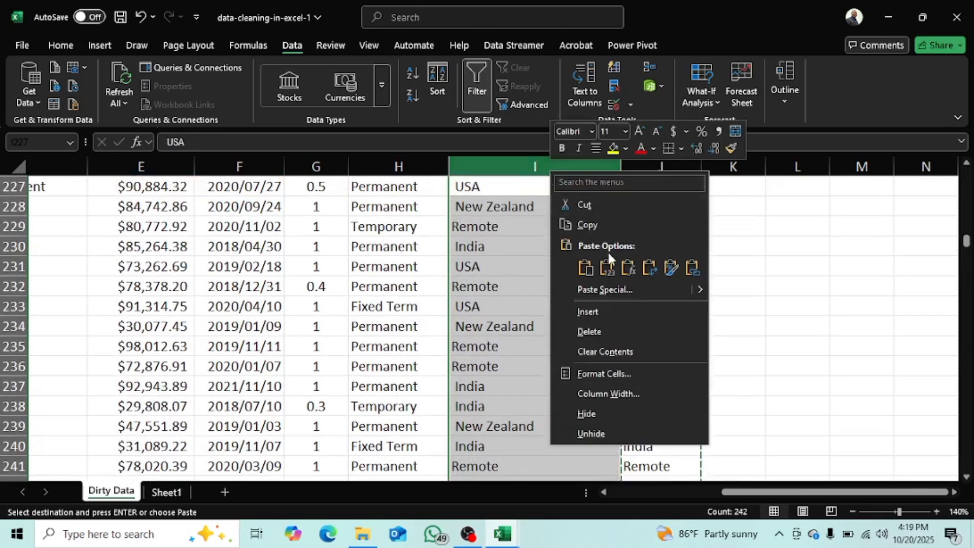
click(592, 336)
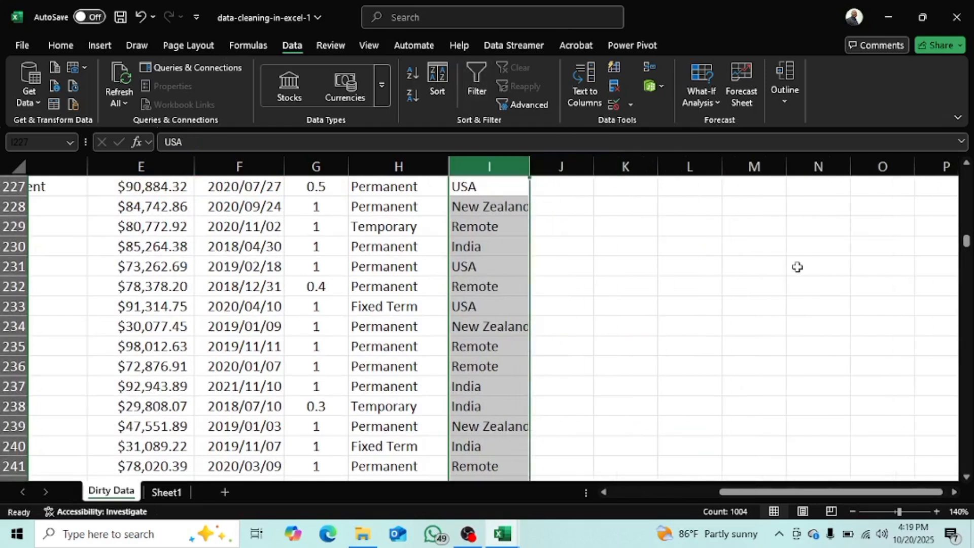
Clear the #REF! error in I245 and the leftover 1900/01/00 date in F245 below the data.
scroll(490, 387, down, 7)
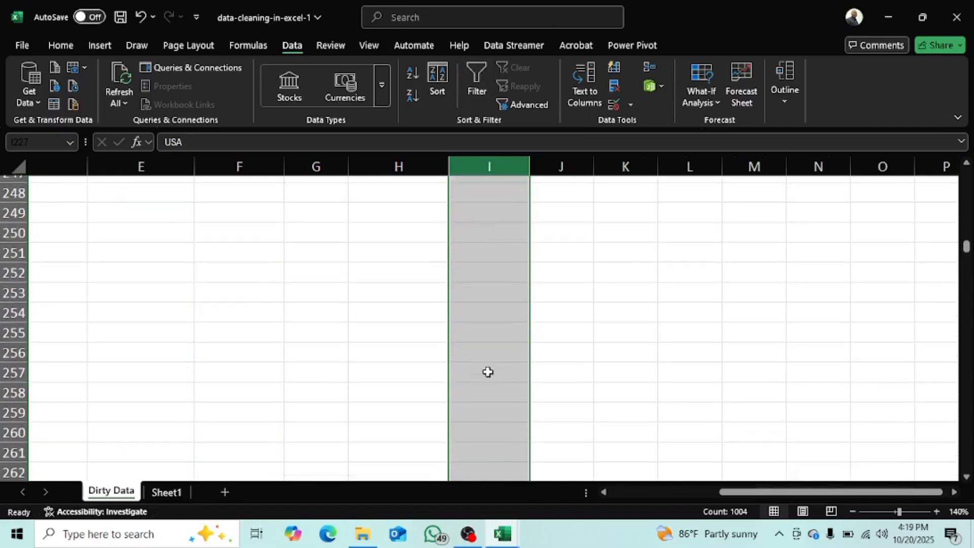
scroll(487, 372, up, 4)
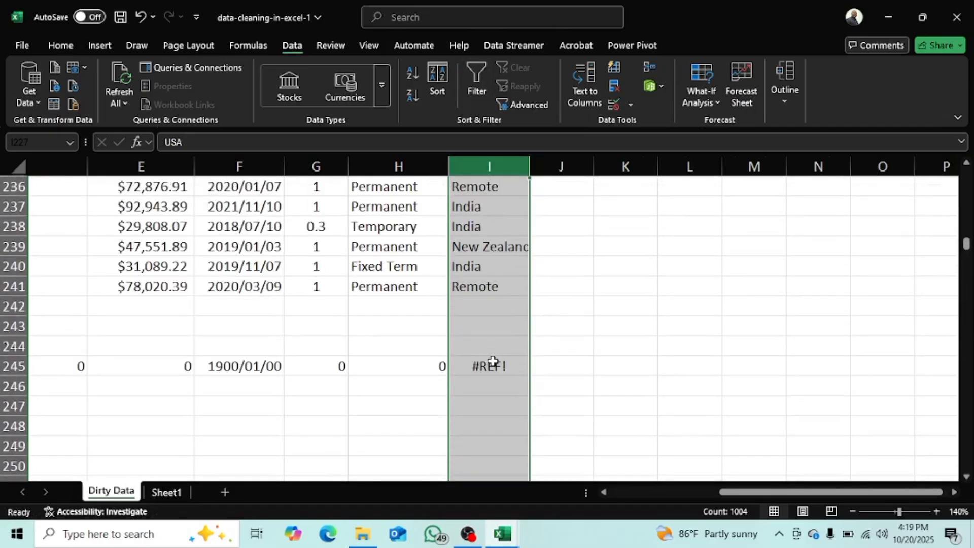
click(492, 366)
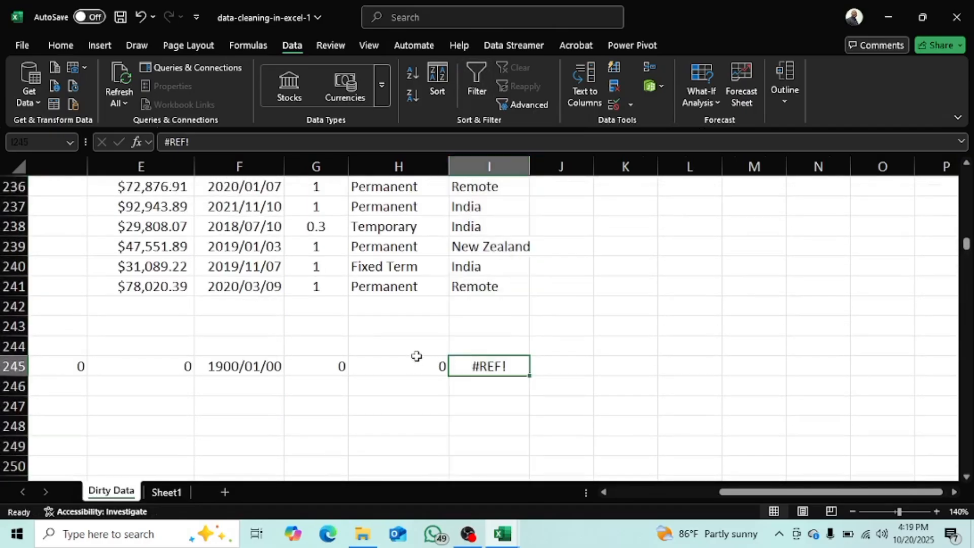
key(Delete)
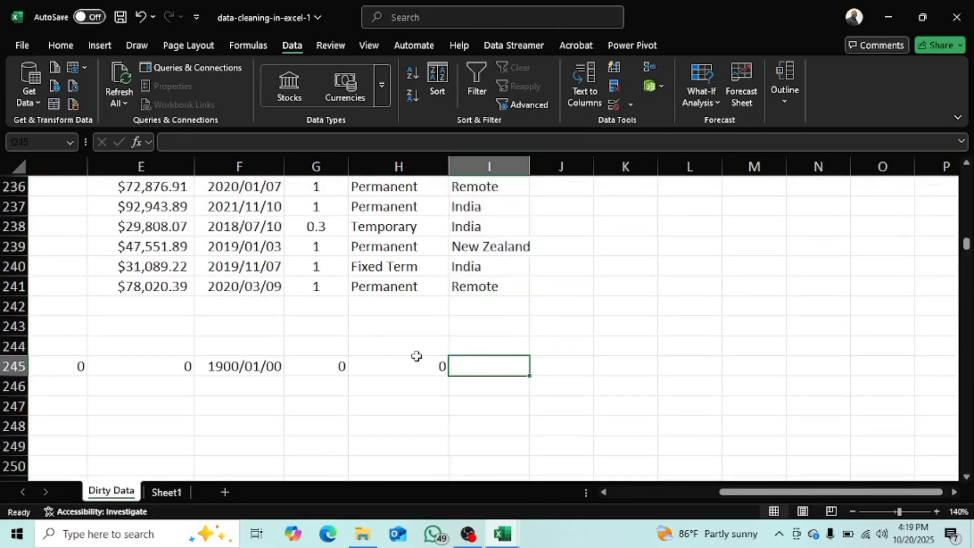
click(257, 366)
key(Delete)
Enter the header Work Location in I1 above the trimmed locations.
scroll(459, 334, up, 5)
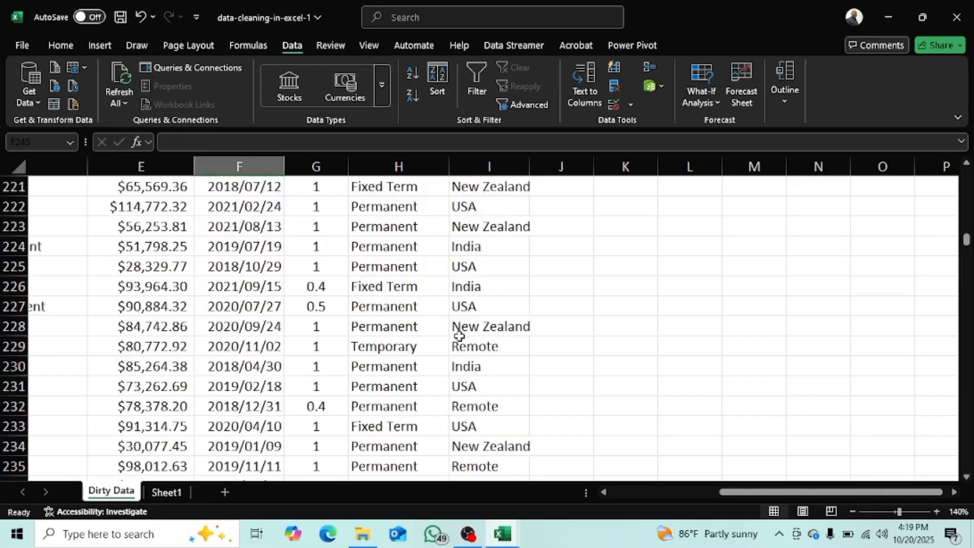
scroll(459, 336, up, 4)
scroll(459, 335, up, 20)
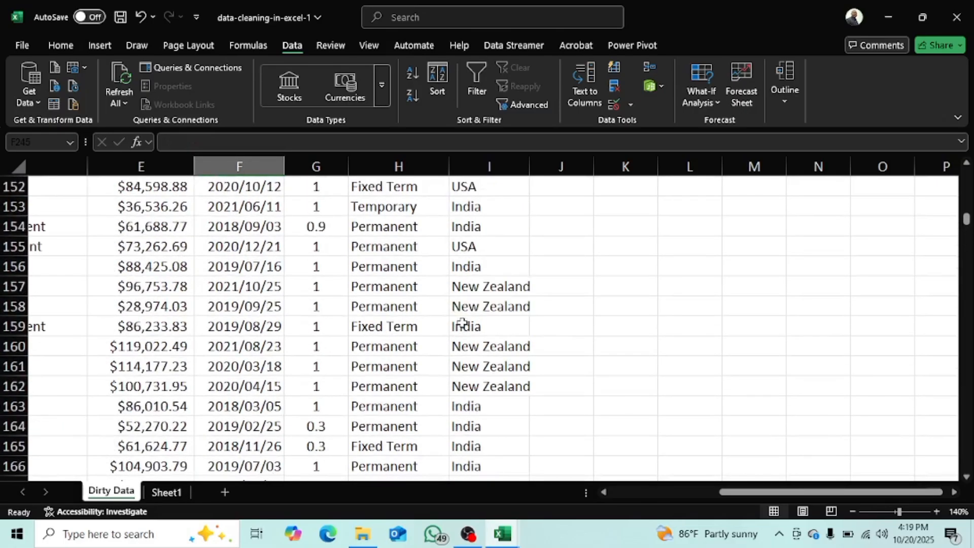
scroll(463, 317, up, 20)
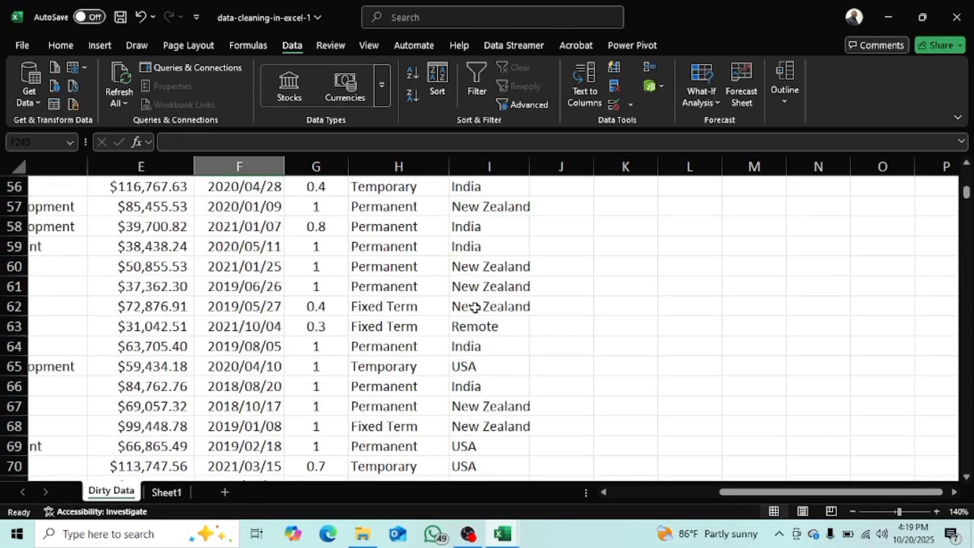
scroll(490, 296, up, 4)
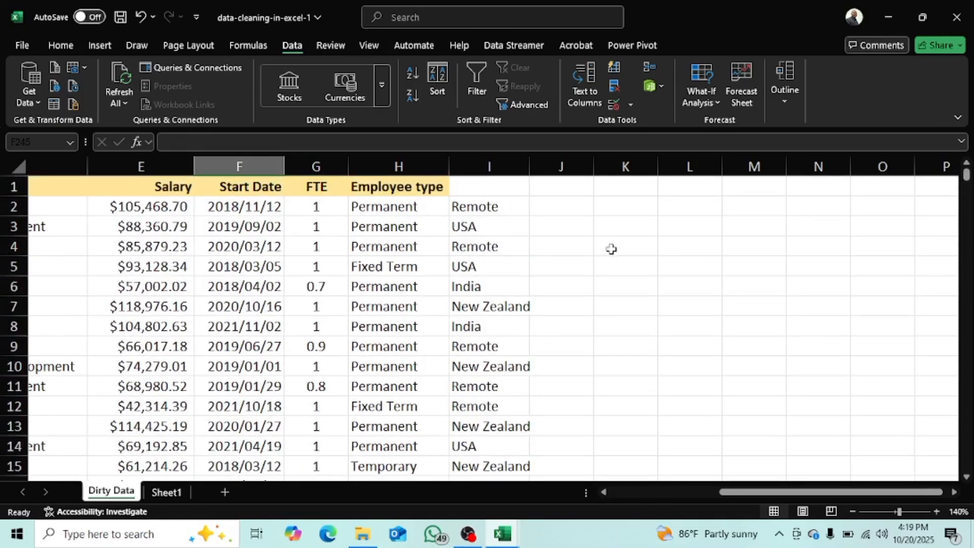
click(501, 188)
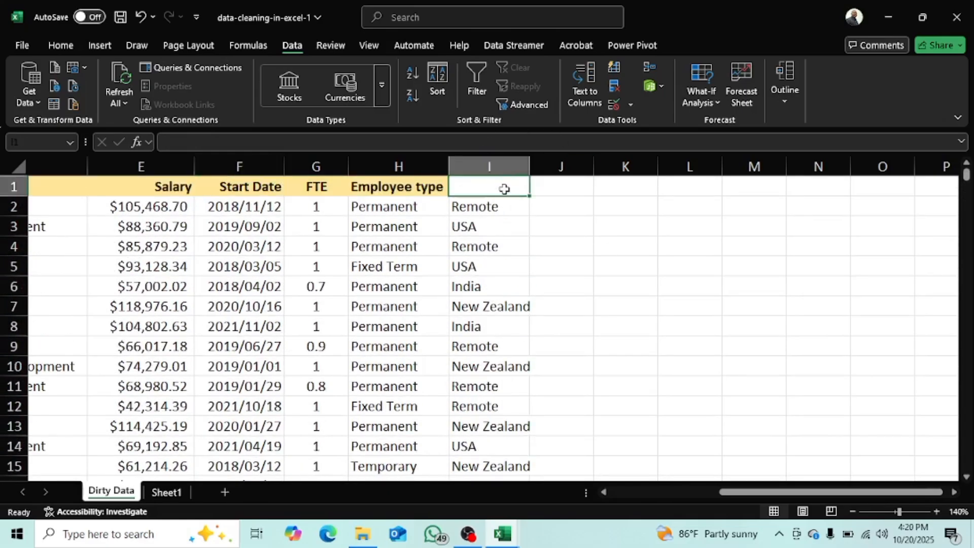
text(Wor)
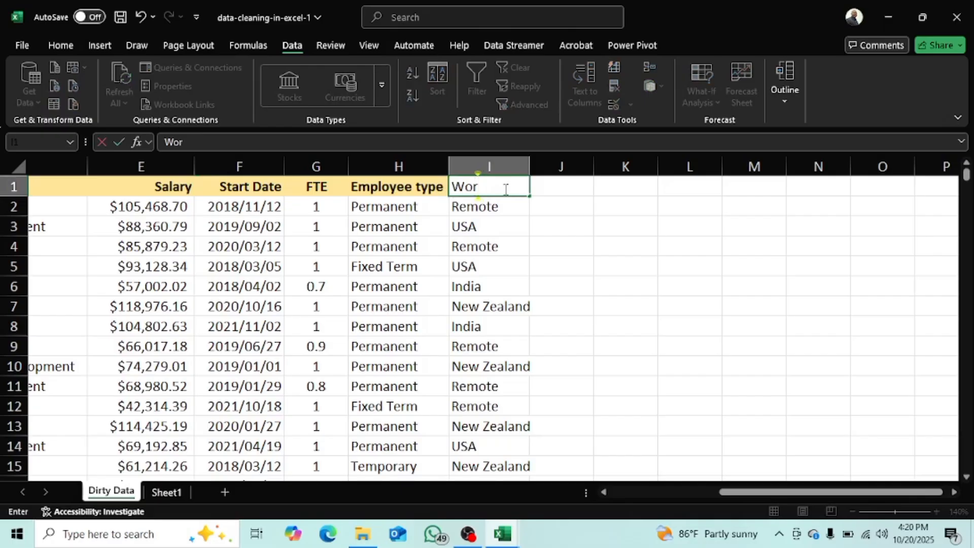
text(lk Location)
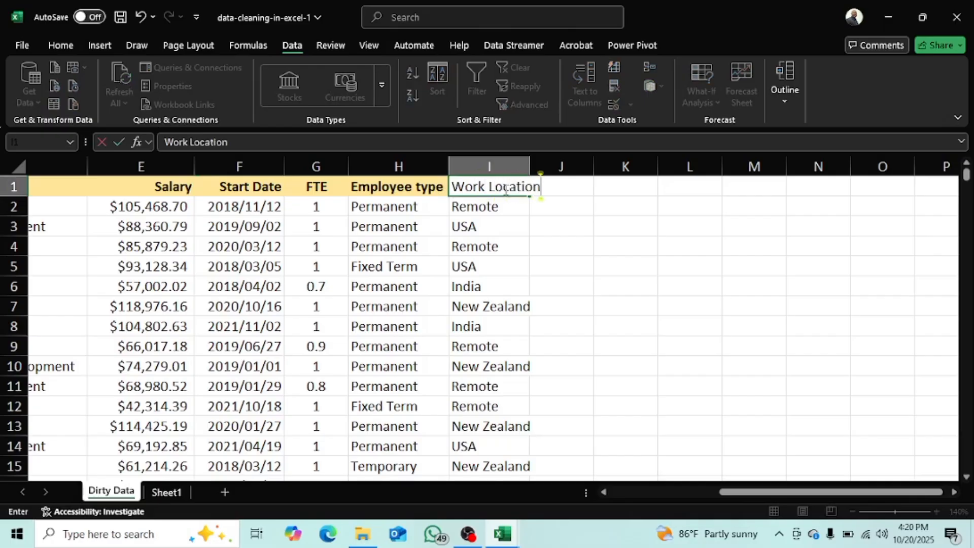
key(Return)
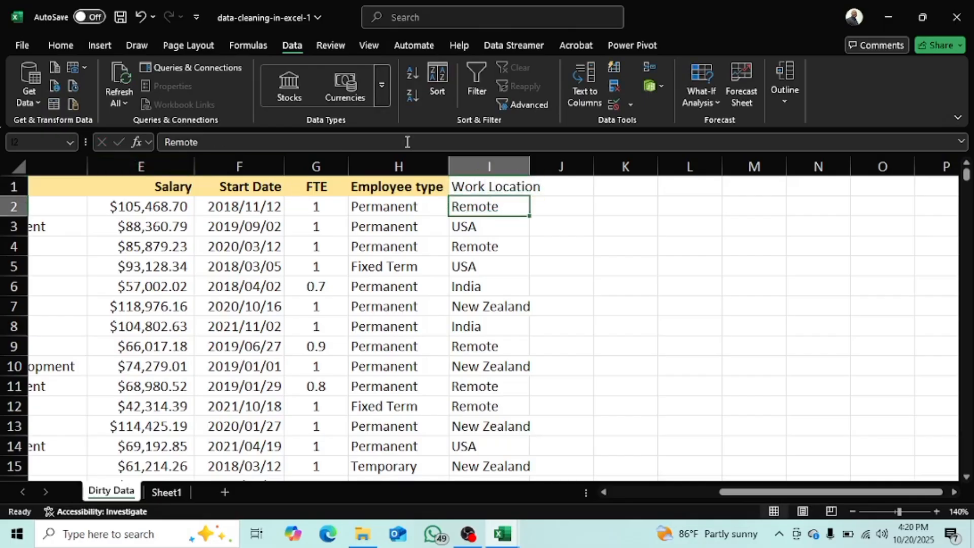
Copy the Employee type header's formatting onto the Work Location header in I1 with Format Painter.
click(416, 189)
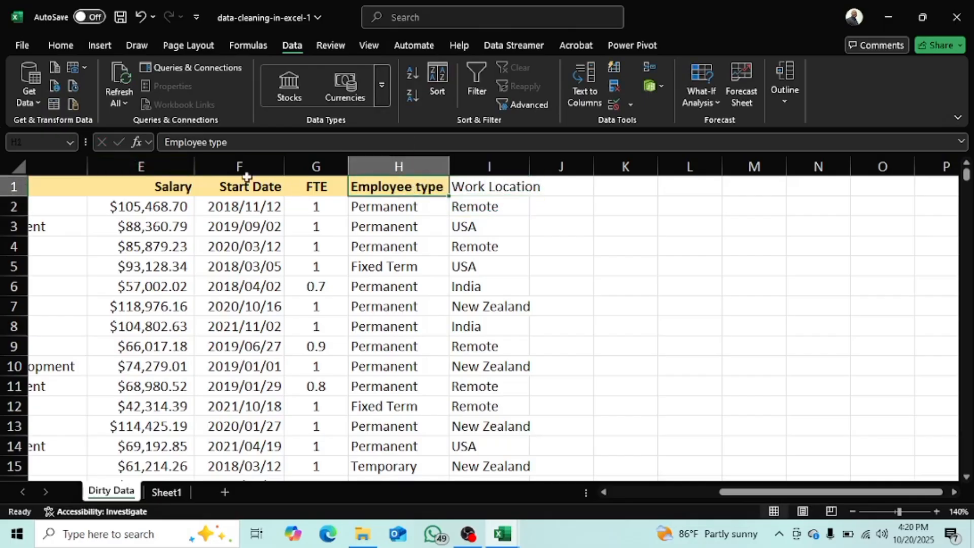
click(61, 46)
click(52, 103)
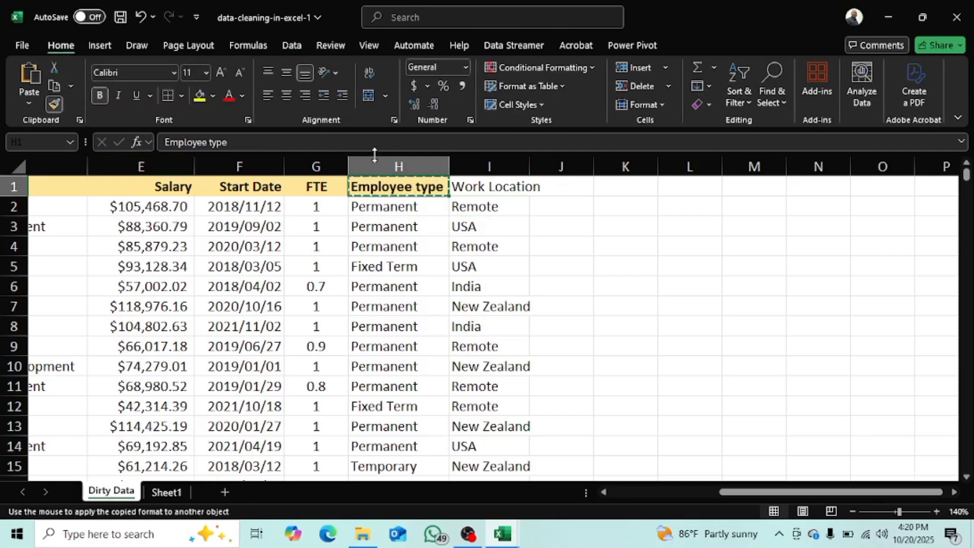
click(490, 189)
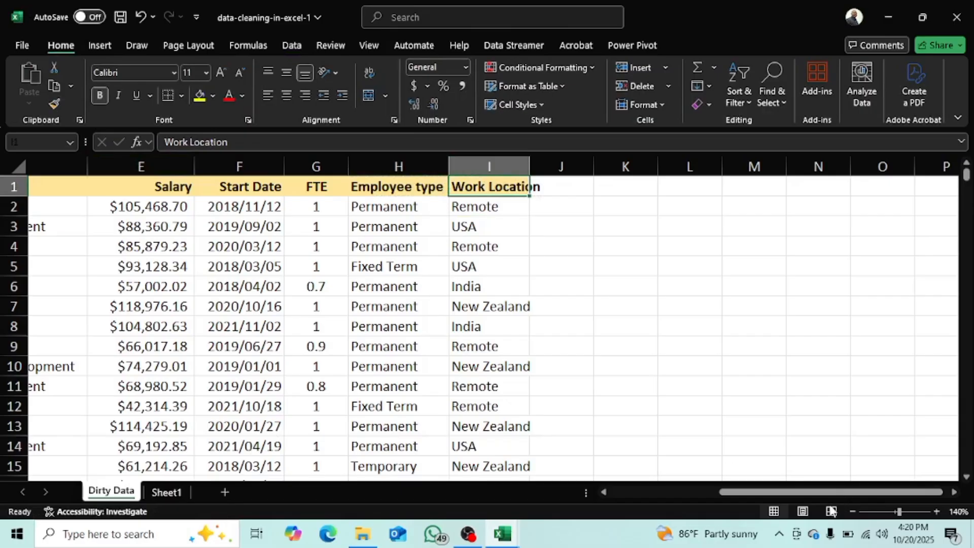
Clear the leftover COUNTBLANK results from the whole of row 245 below the dataset.
drag(816, 493, 675, 495)
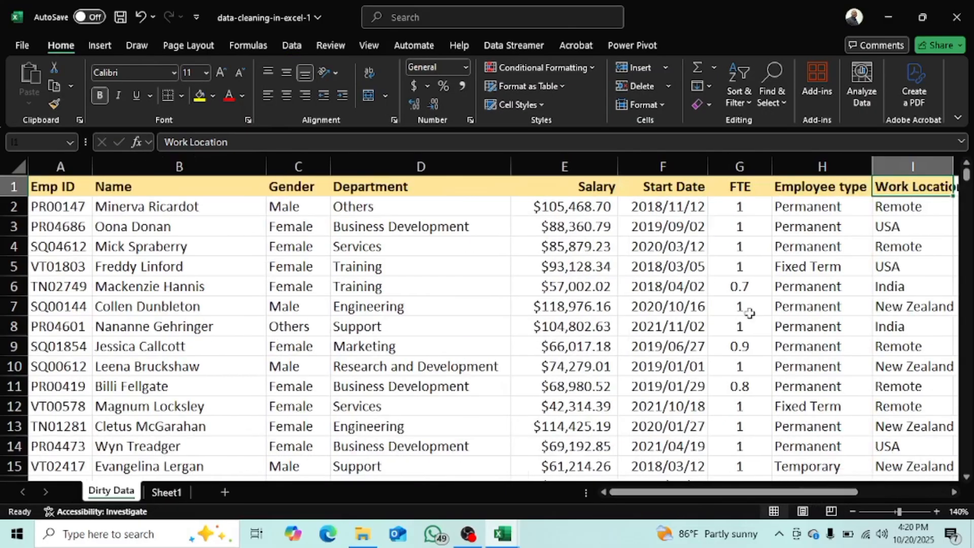
drag(967, 175, 968, 246)
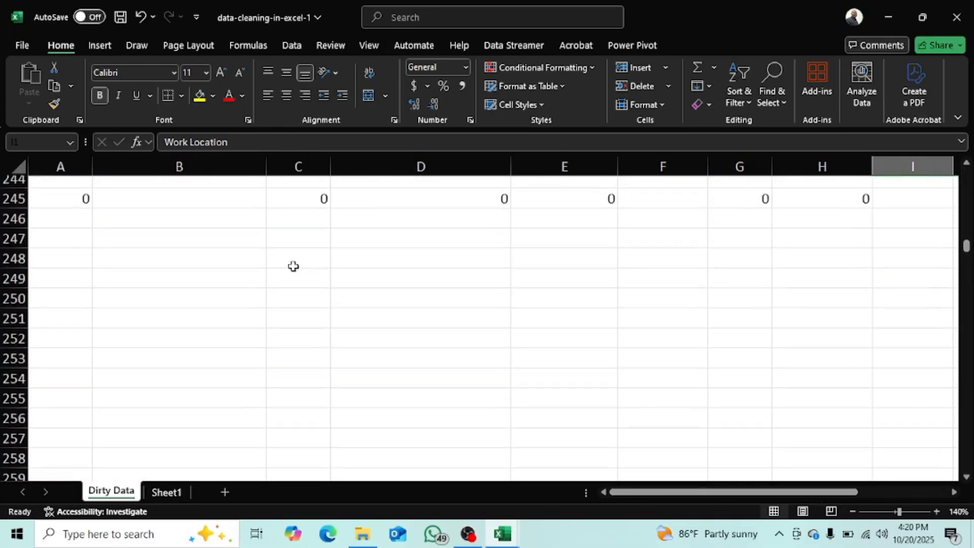
click(20, 198)
right_click(23, 194)
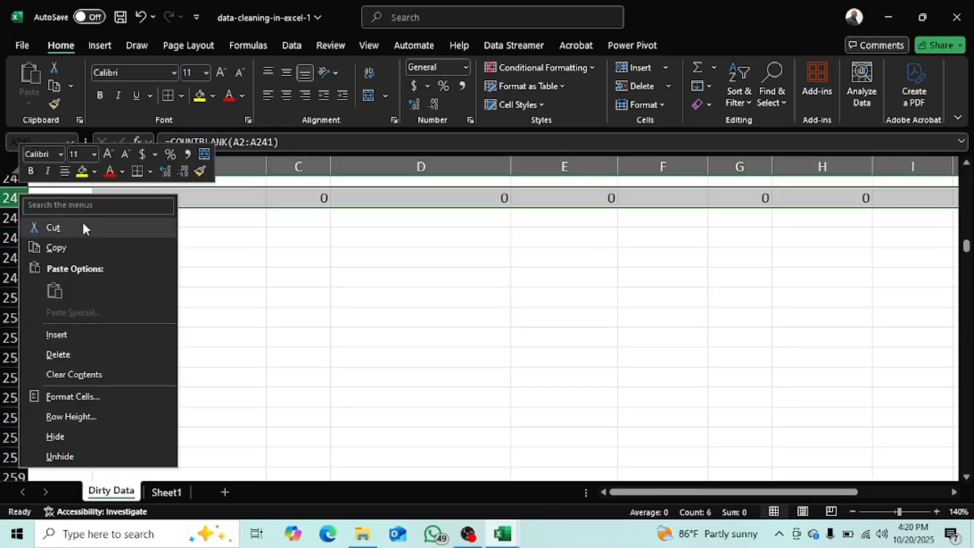
key(Escape)
key(Delete)
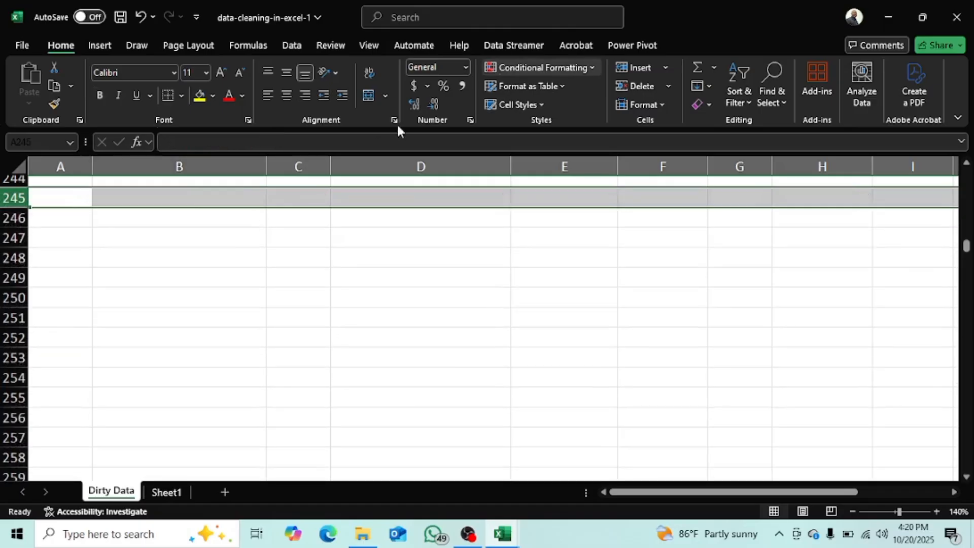
drag(968, 248, 967, 175)
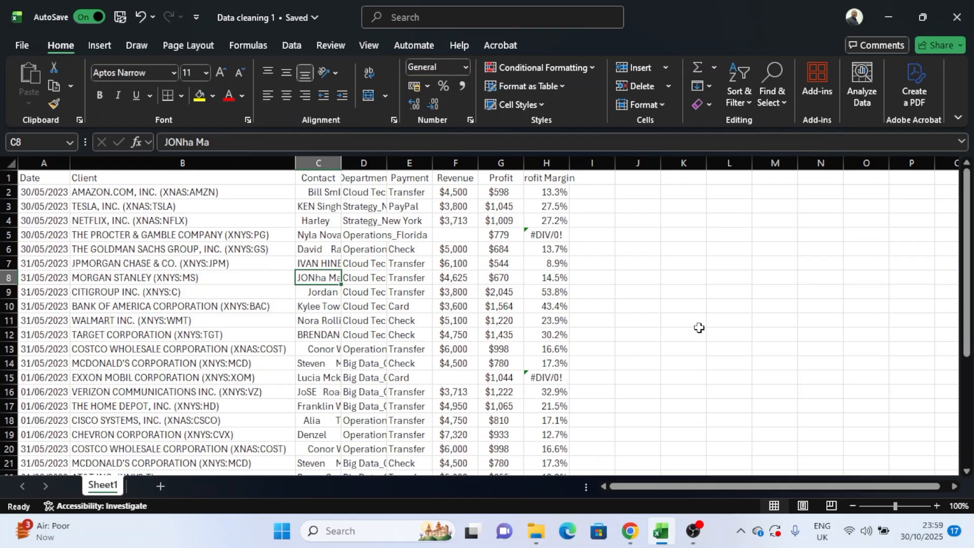
Highlight duplicate values across the whole client table with Light Red Fill with Dark Red Text conditional formatting.
click(32, 178)
key(ctrl+shift+End)
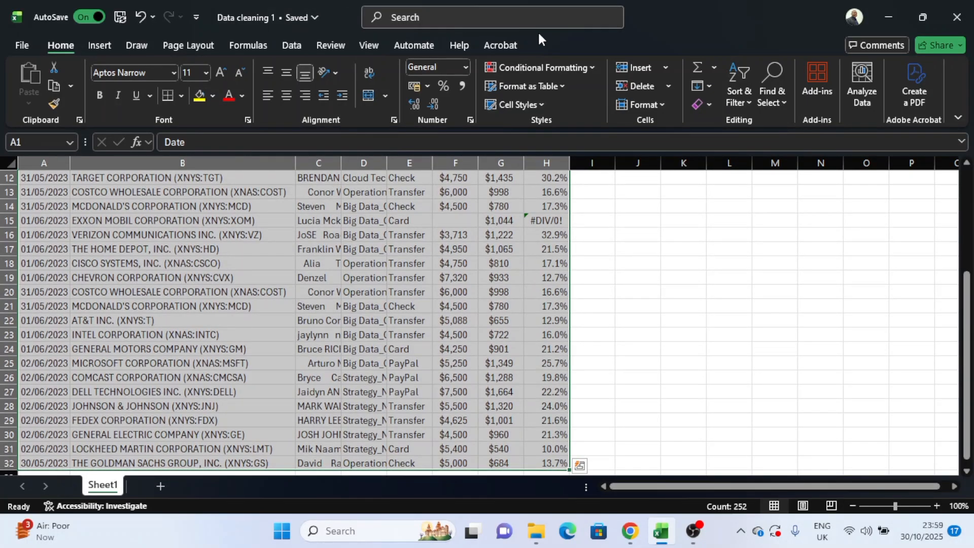
click(540, 68)
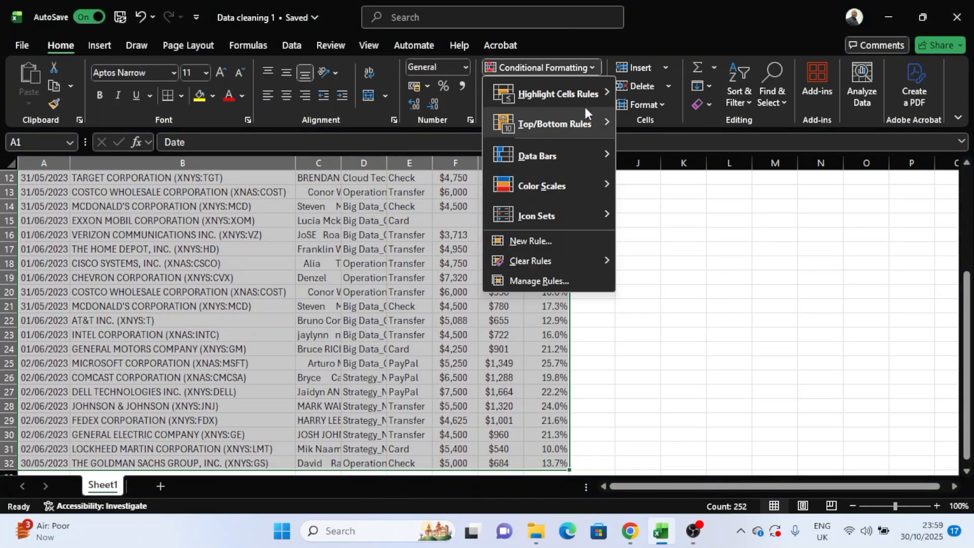
mouse_move(587, 88)
click(687, 273)
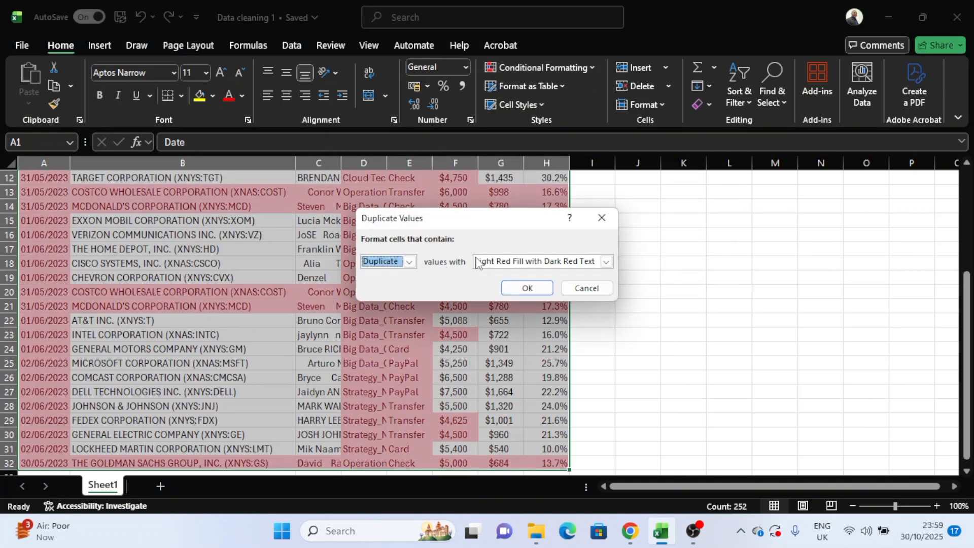
click(519, 288)
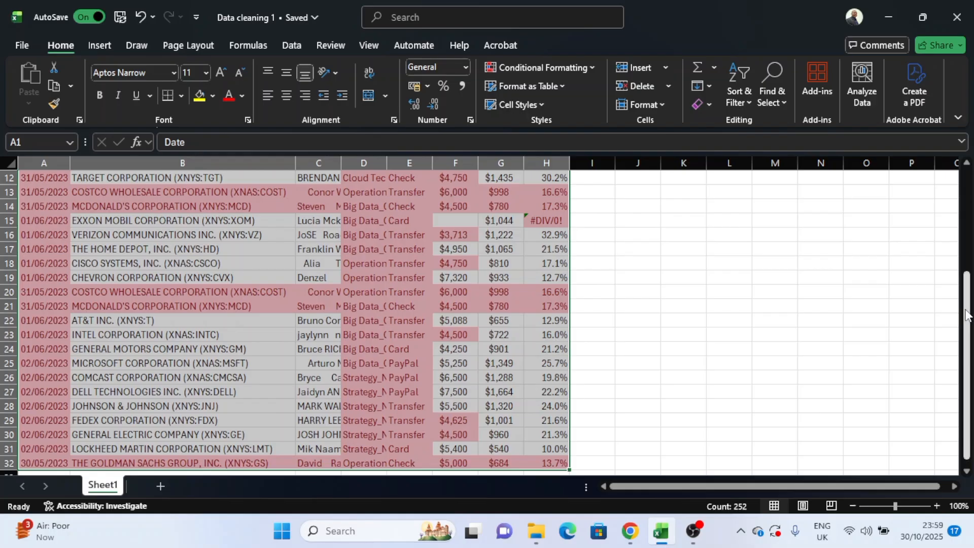
Remove the duplicate rows from the client table, comparing all columns and treating the first row as headers.
drag(966, 315, 966, 323)
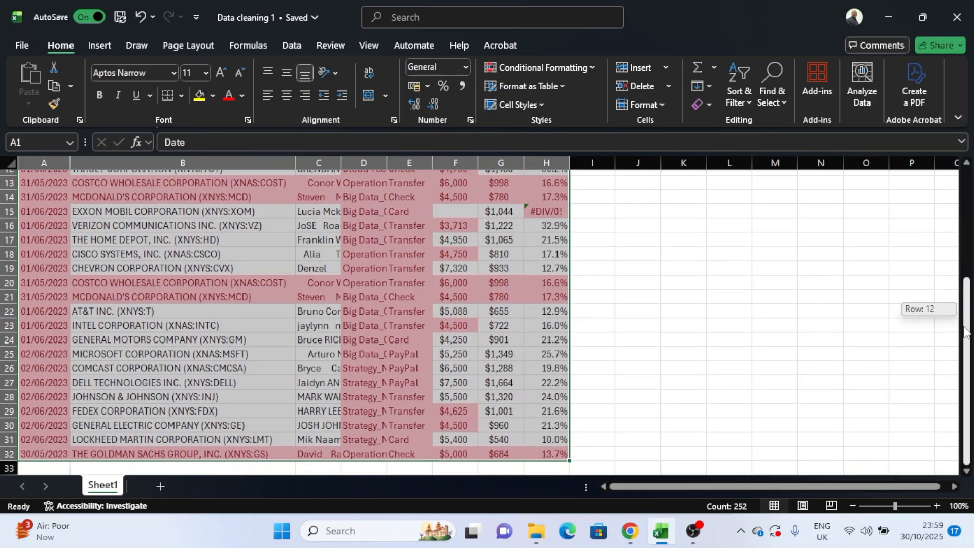
drag(965, 323, 965, 325)
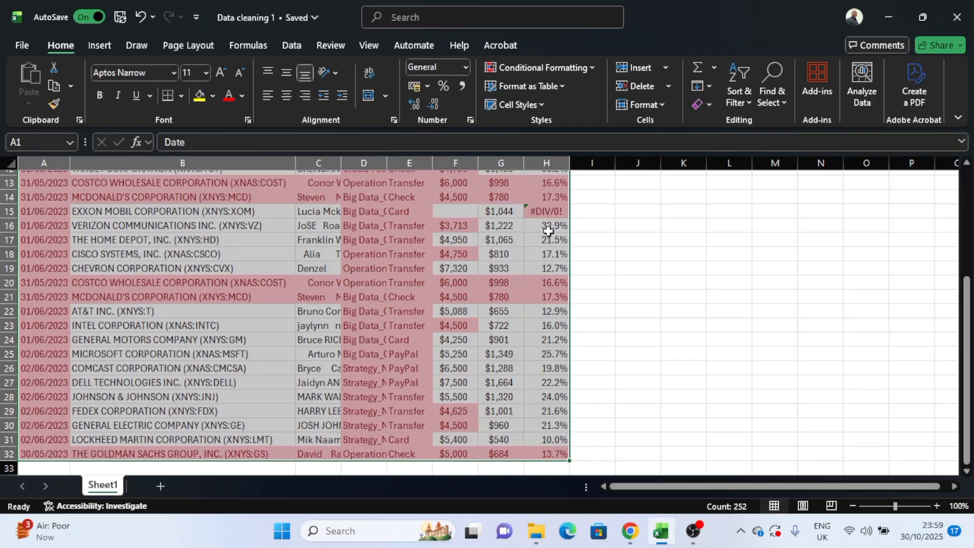
drag(969, 315, 970, 183)
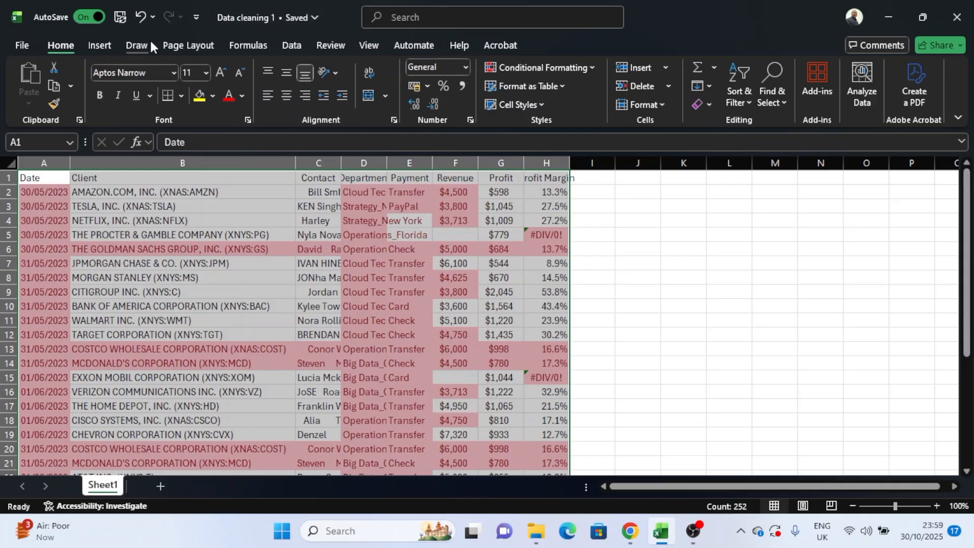
click(292, 46)
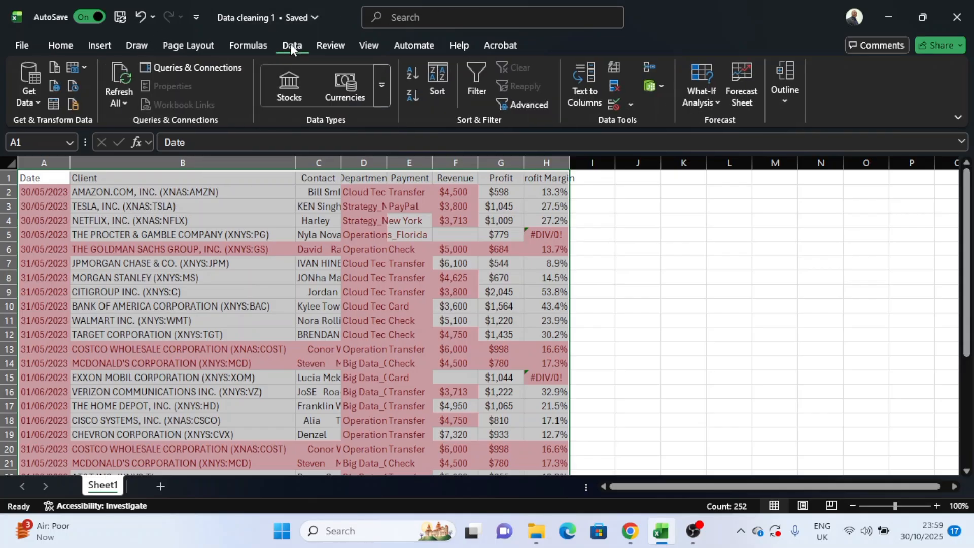
click(615, 84)
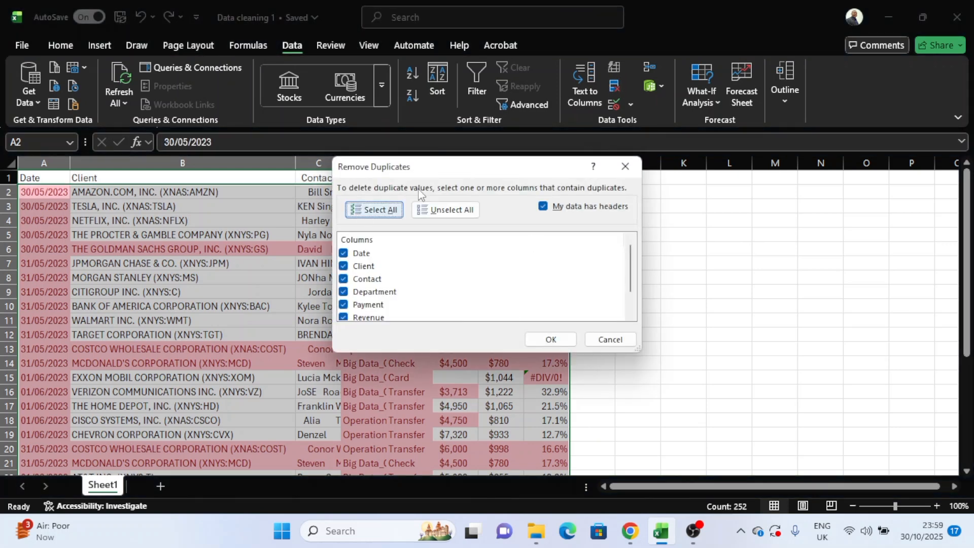
click(552, 339)
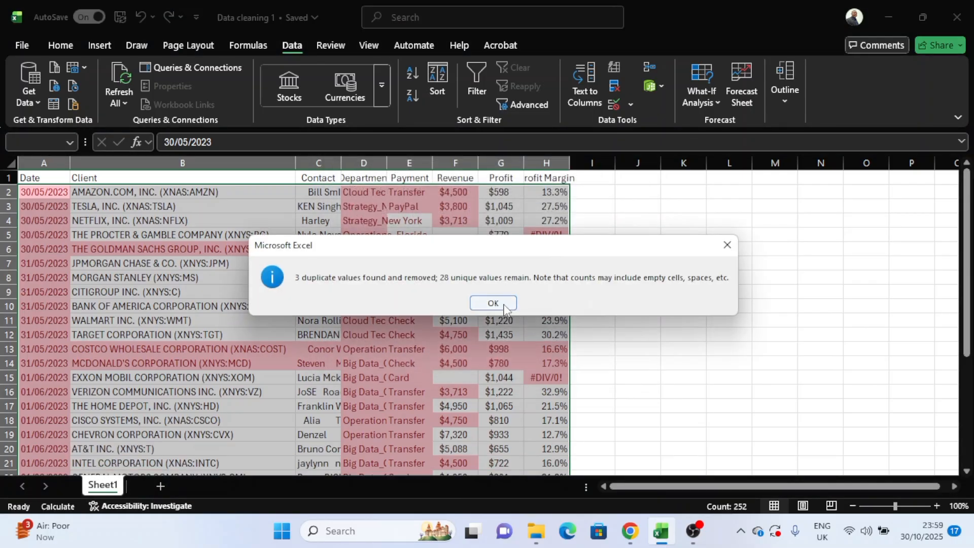
click(488, 303)
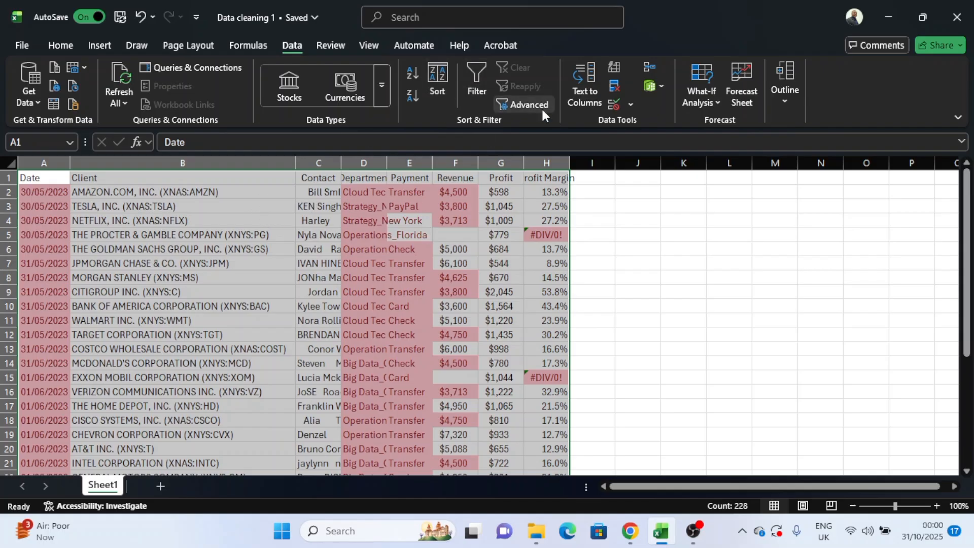
Clear the conditional formatting rules from the entire sheet.
click(64, 49)
click(536, 66)
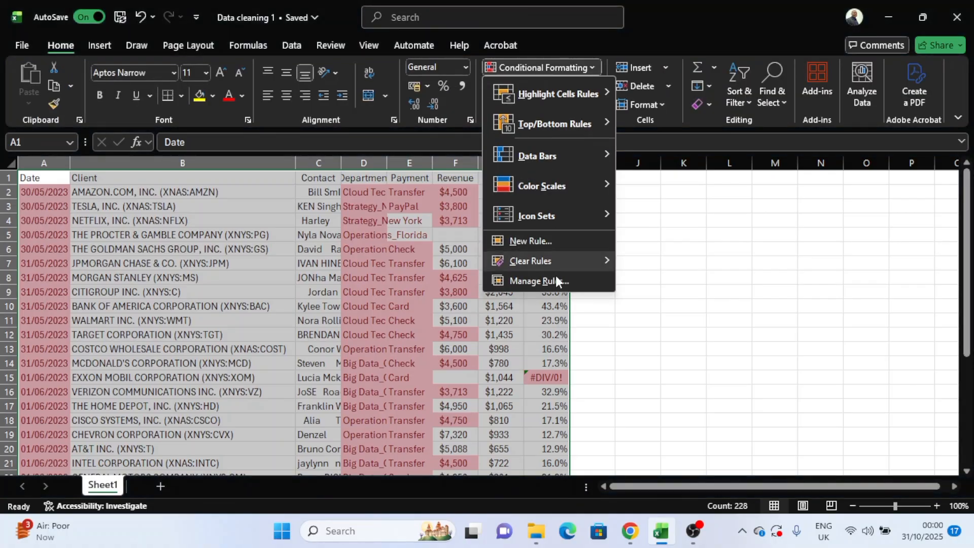
mouse_move(544, 261)
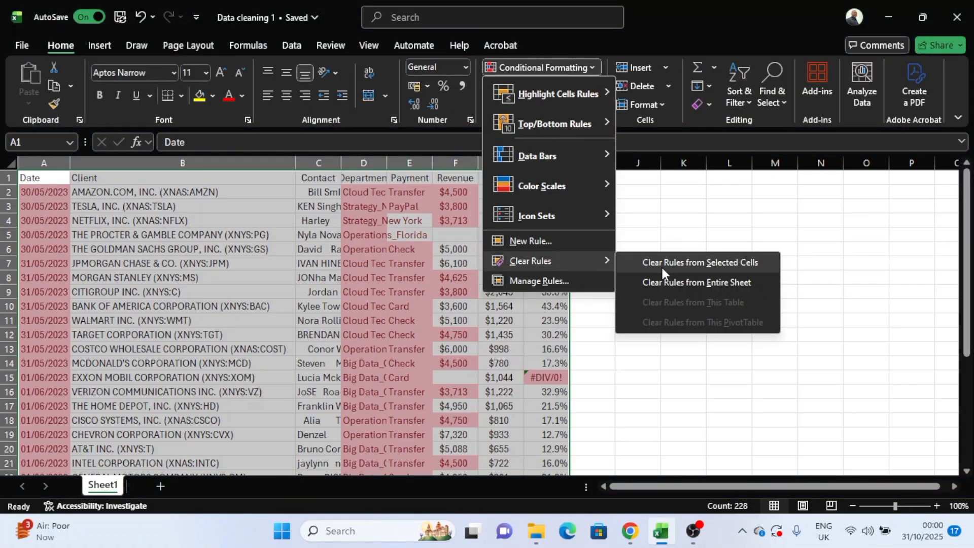
click(662, 283)
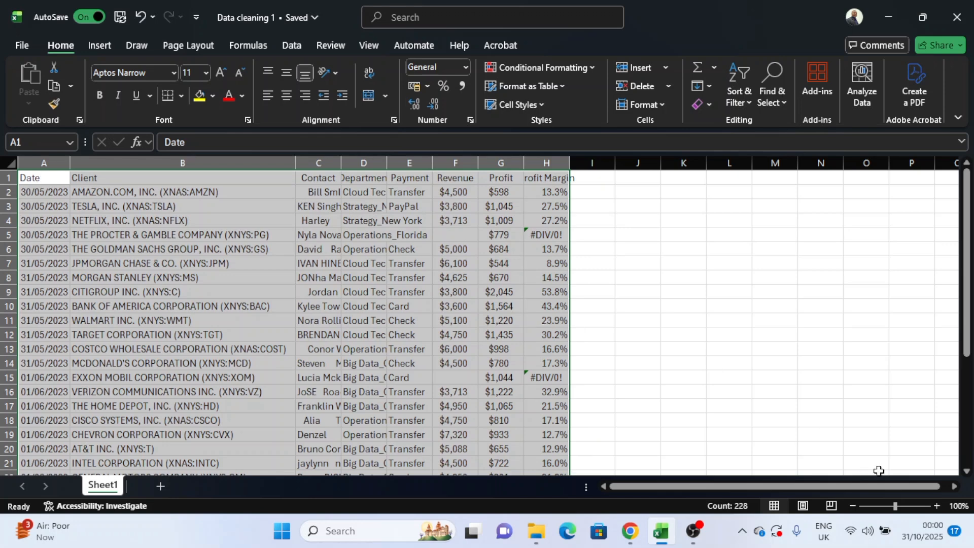
Enlarge the sheet view to 130% and autofit the Date column so its dates display in full.
click(937, 506)
click(937, 506)
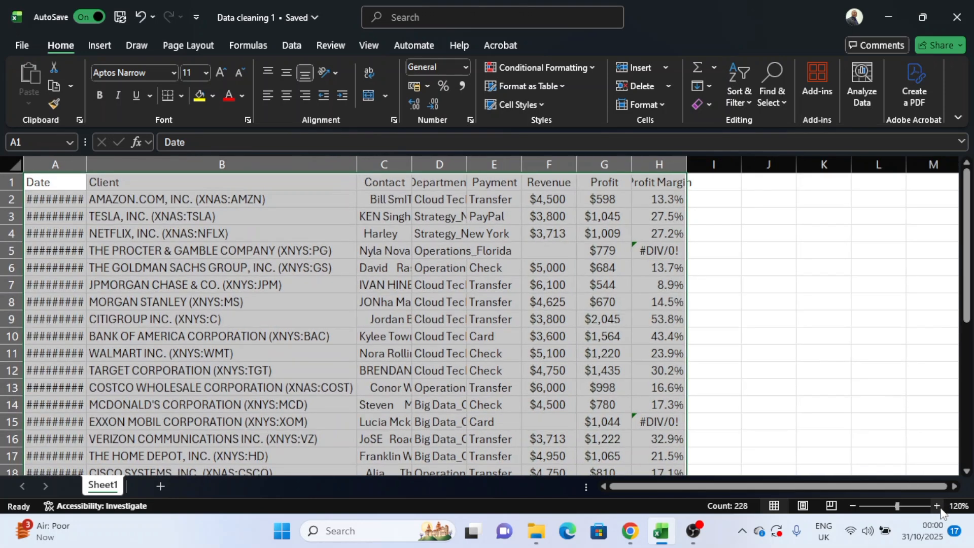
click(937, 506)
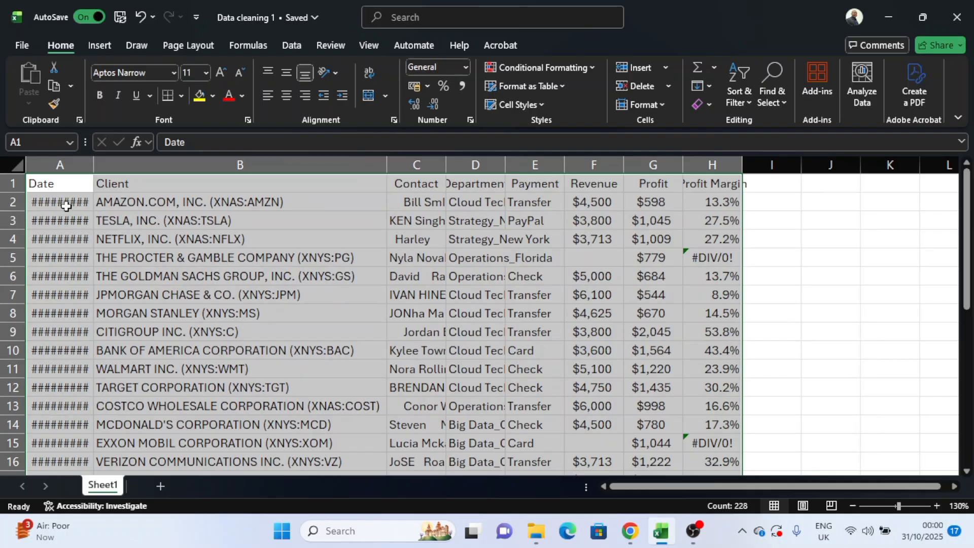
double_click(96, 166)
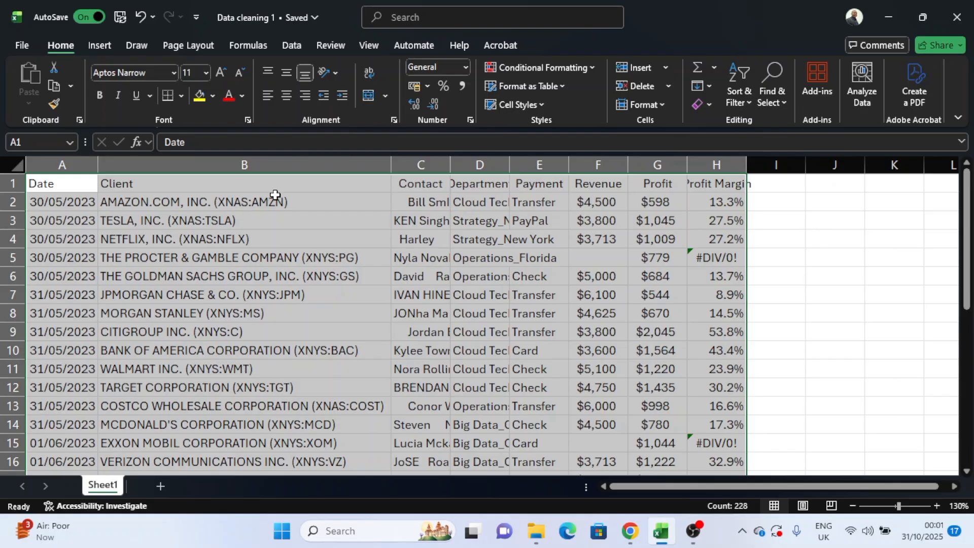
Insert a blank column between the Client and Contact columns.
click(414, 167)
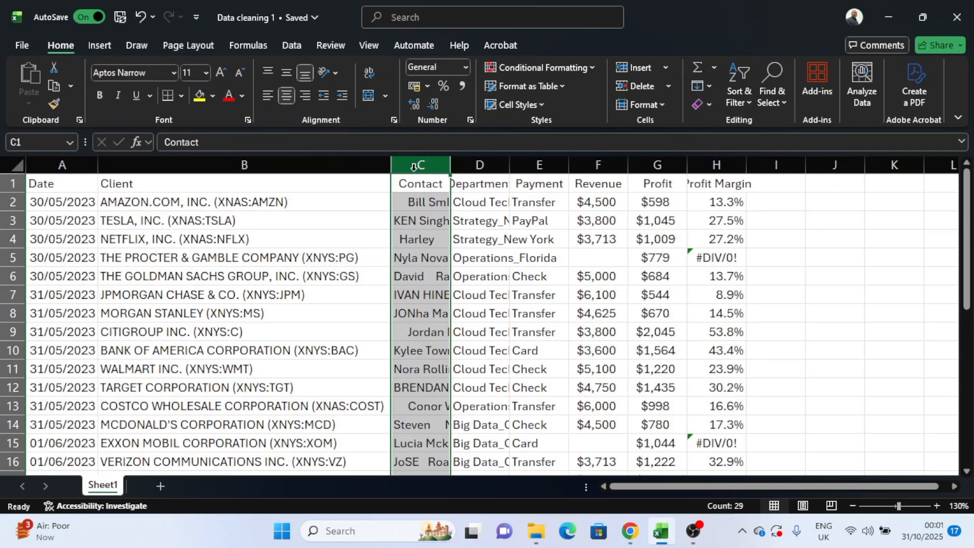
right_click(414, 168)
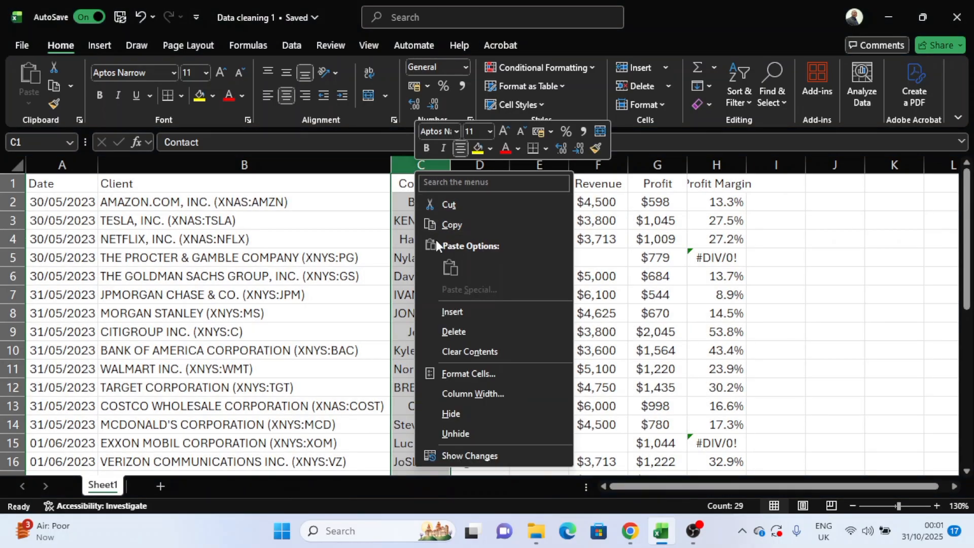
click(462, 313)
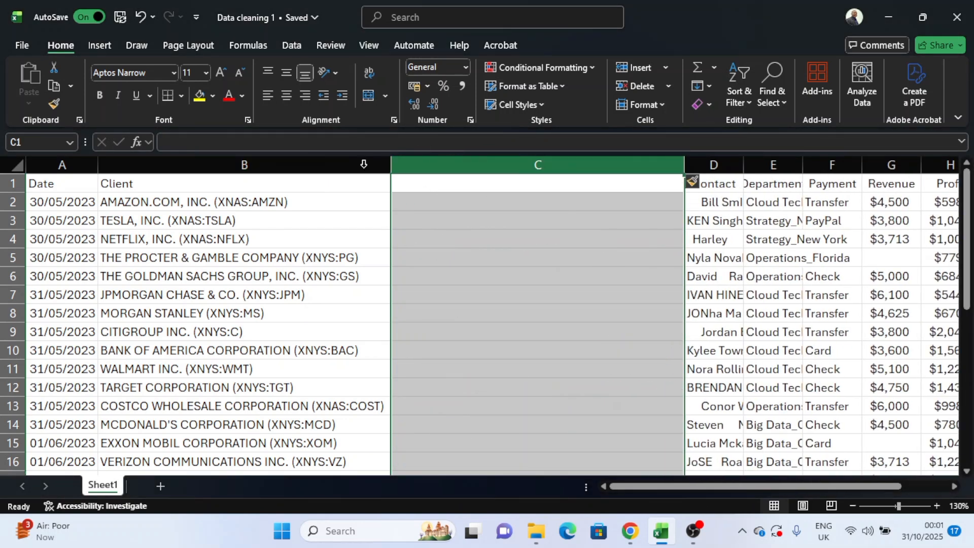
Split the Client column with Text to Columns, using only the opening parenthesis "(" as the delimiter.
click(318, 167)
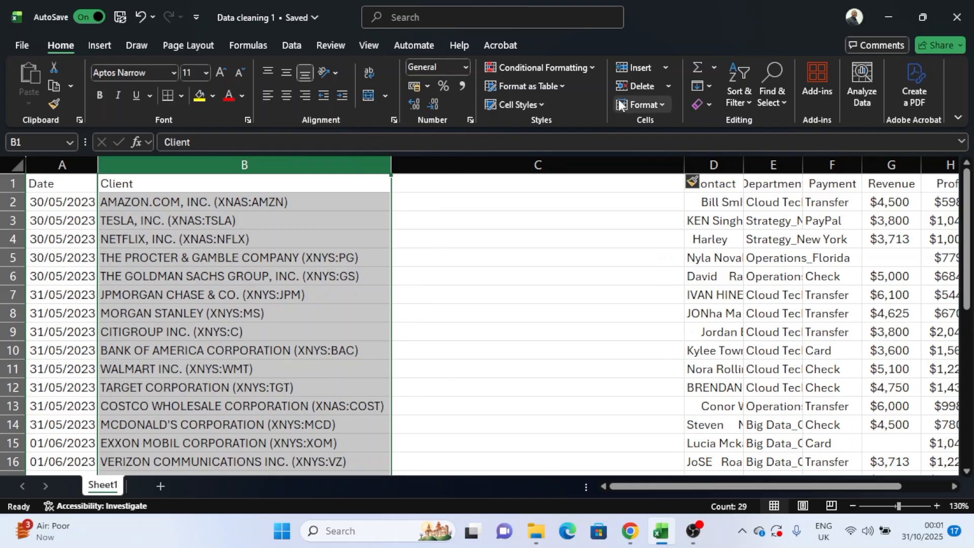
click(292, 45)
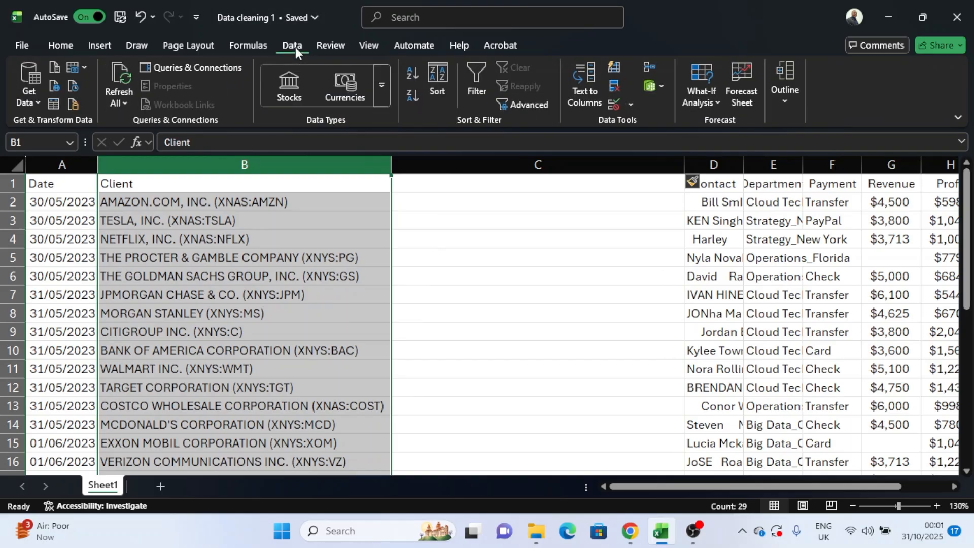
click(590, 81)
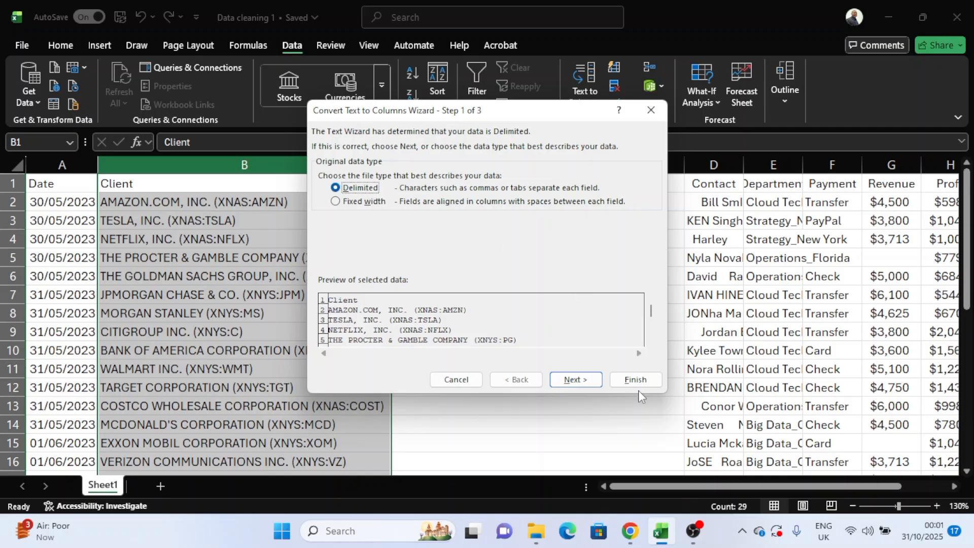
click(572, 384)
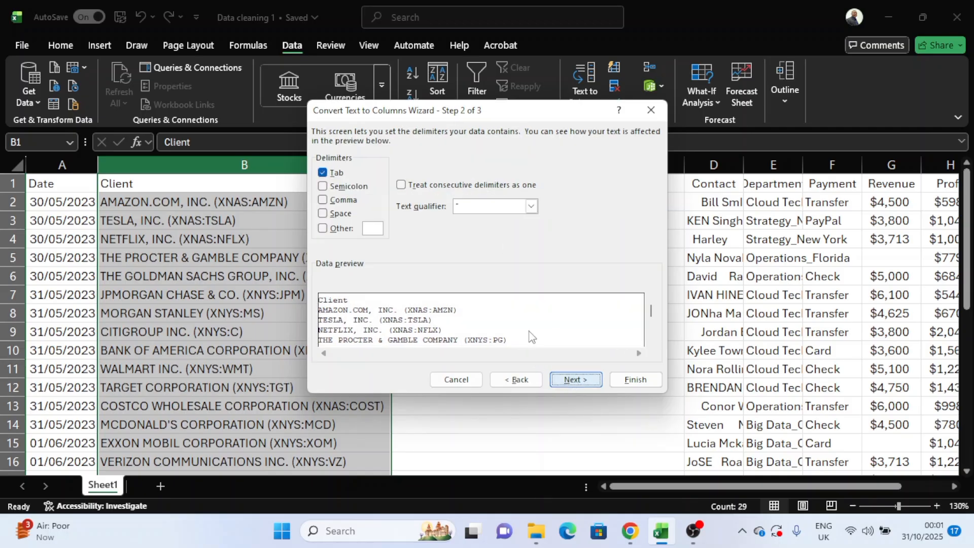
click(322, 172)
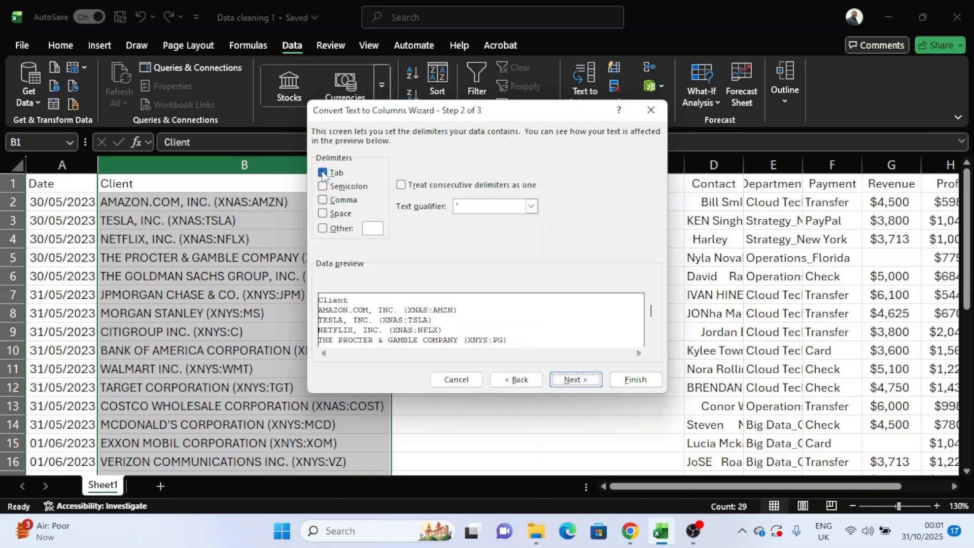
click(322, 231)
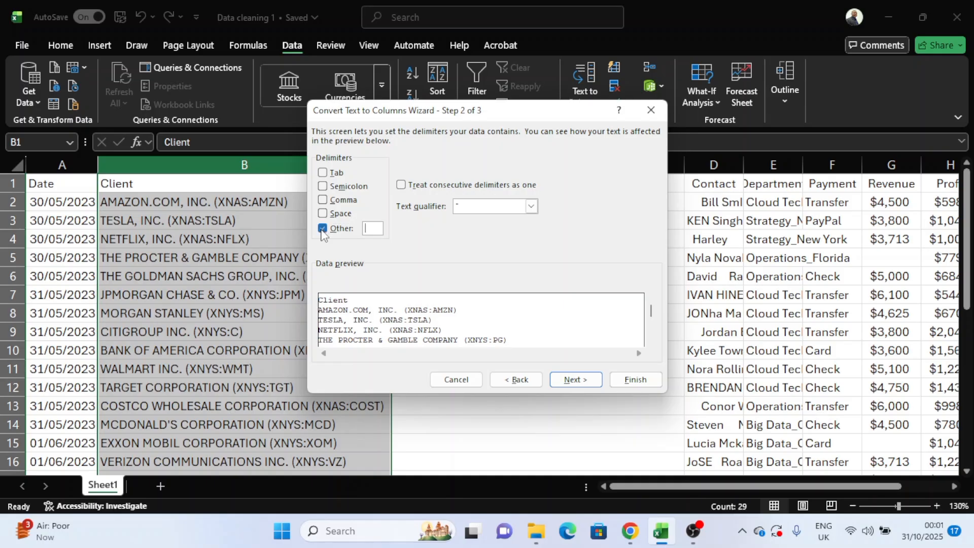
text(()
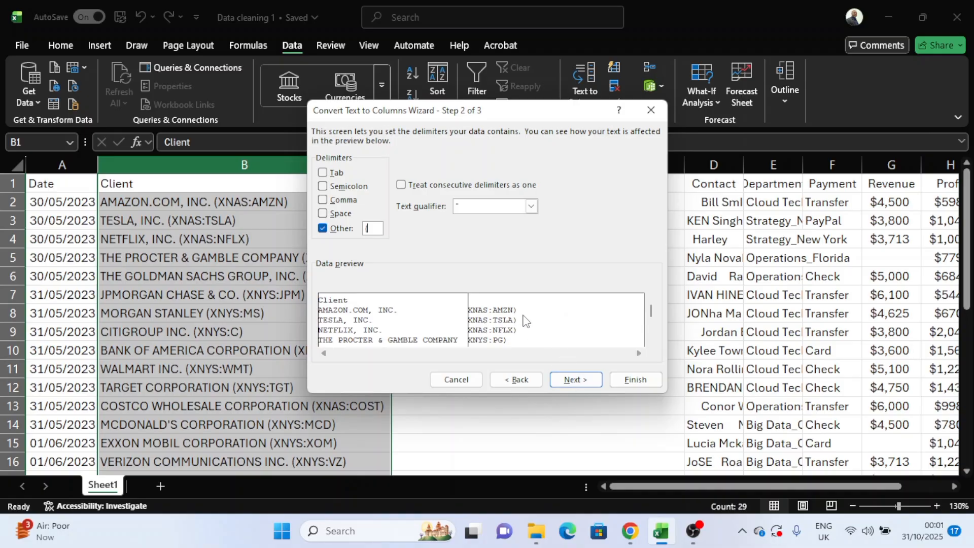
click(636, 380)
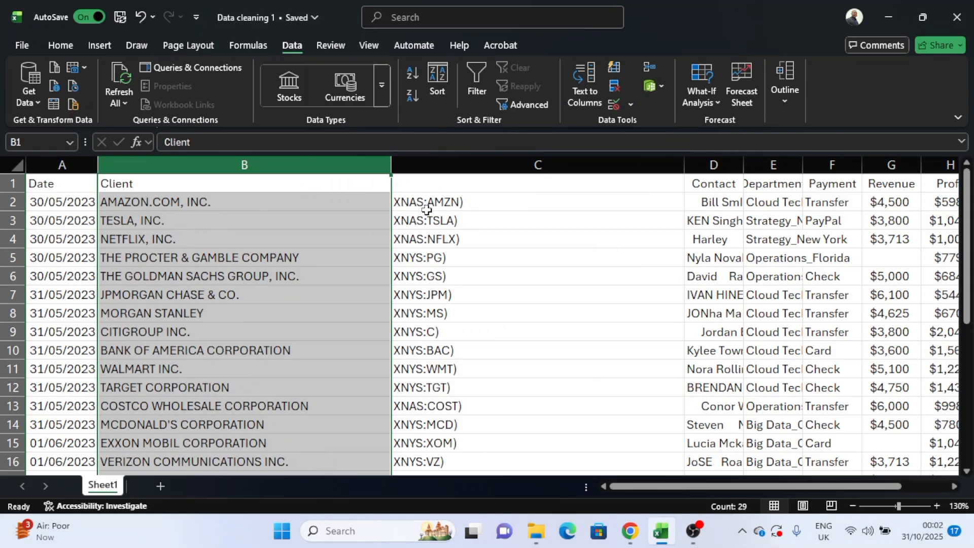
Delete column C holding the split-off stock ticker codes.
click(430, 168)
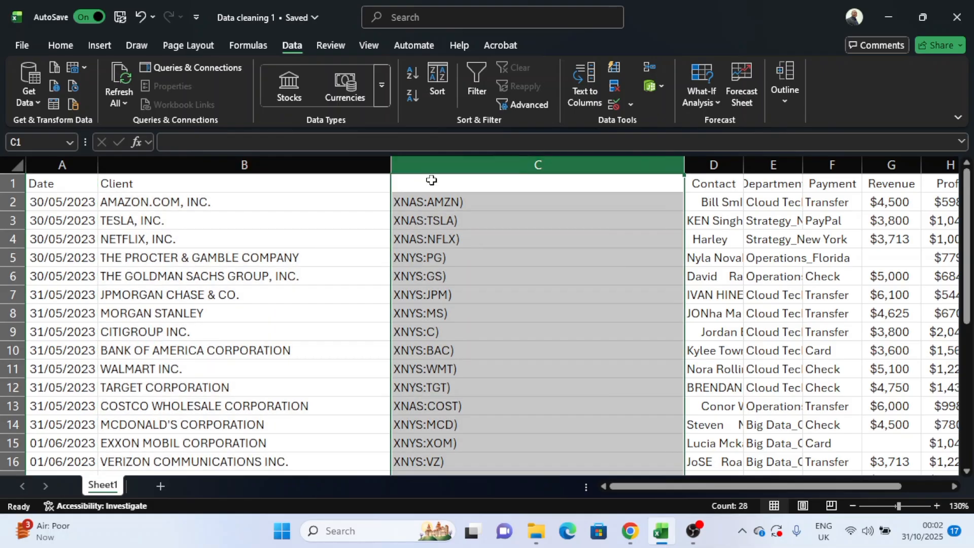
right_click(431, 180)
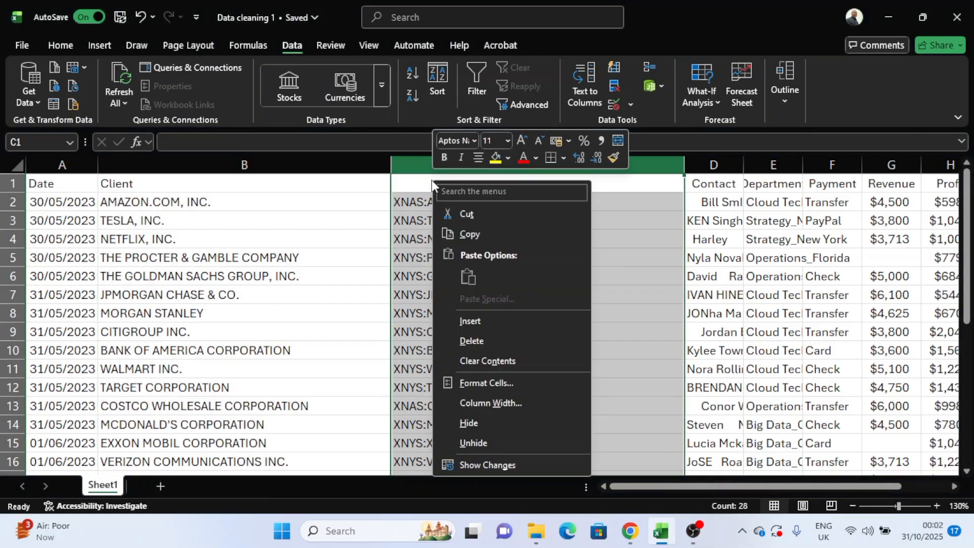
click(480, 341)
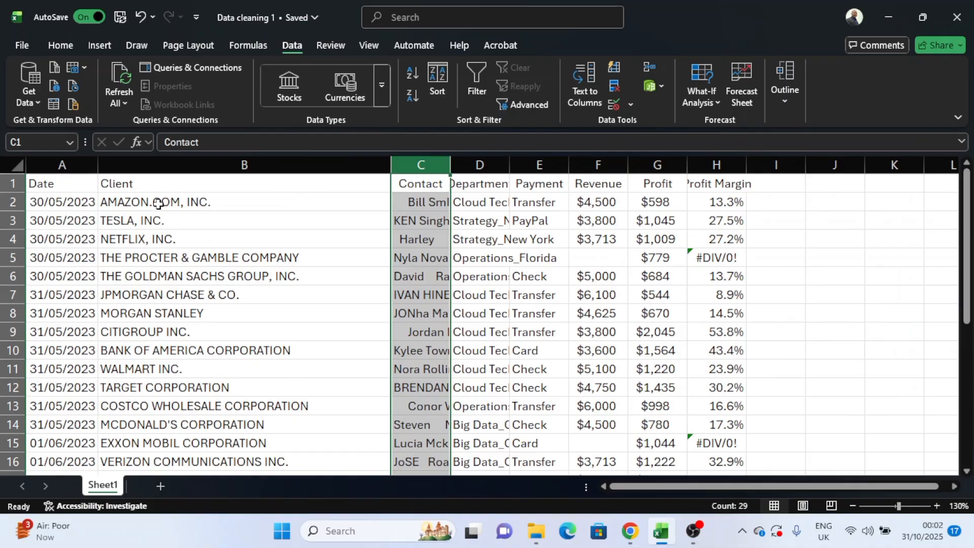
Check the client names in B2, B3 and B4 for trailing spaces.
double_click(232, 203)
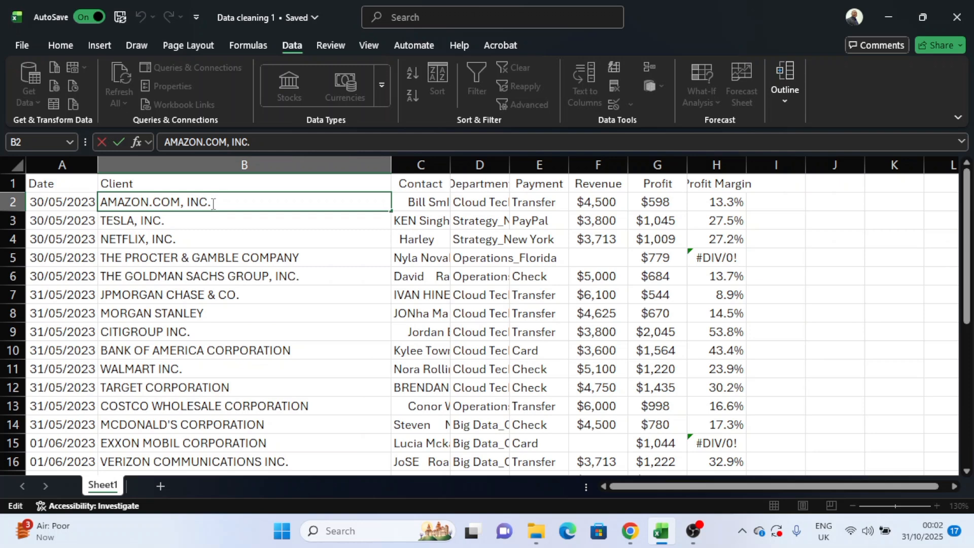
double_click(204, 222)
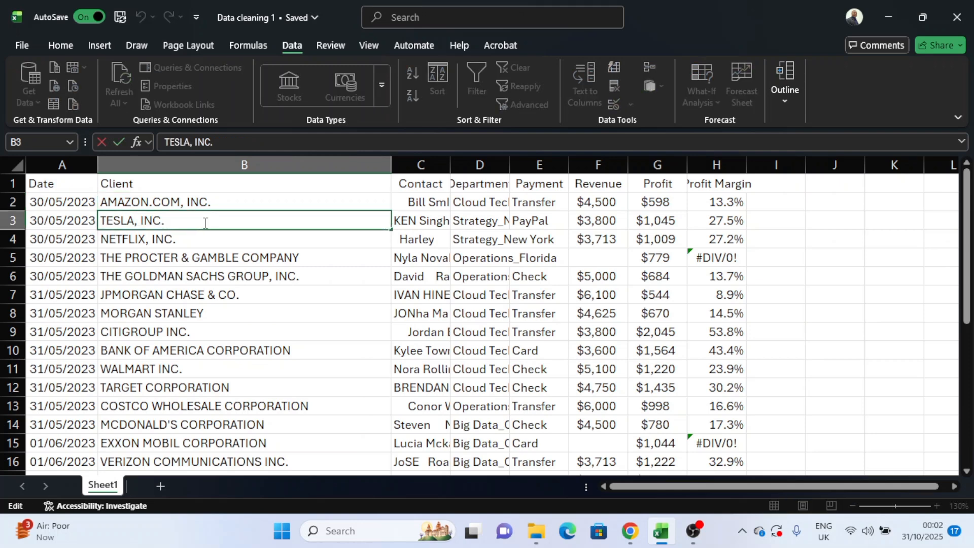
double_click(210, 238)
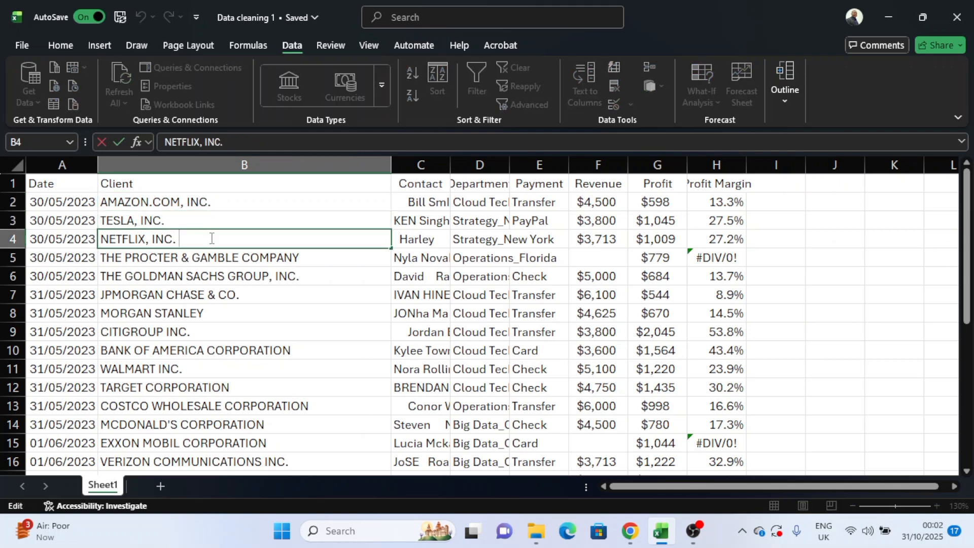
click(412, 163)
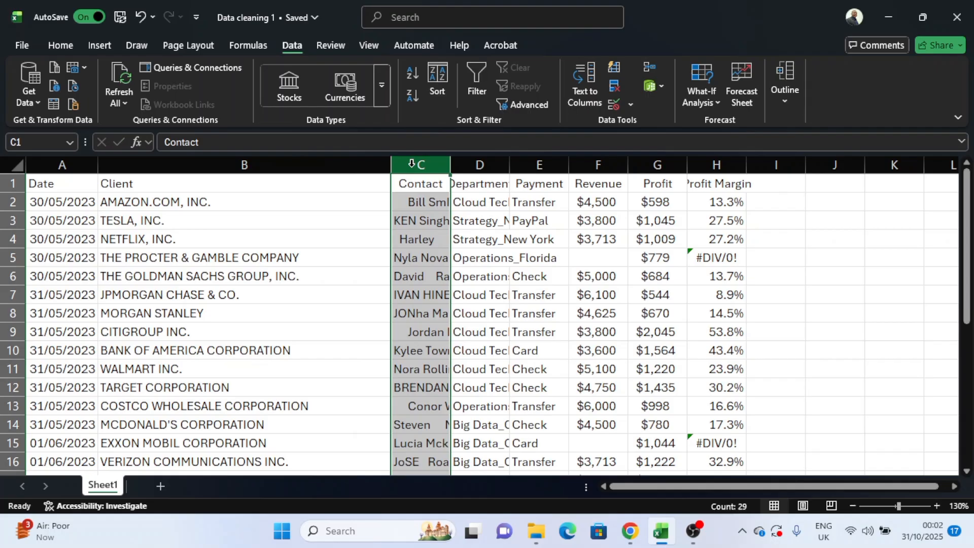
Insert a blank column before the Contact column and enter Client as its header in C1.
right_click(412, 164)
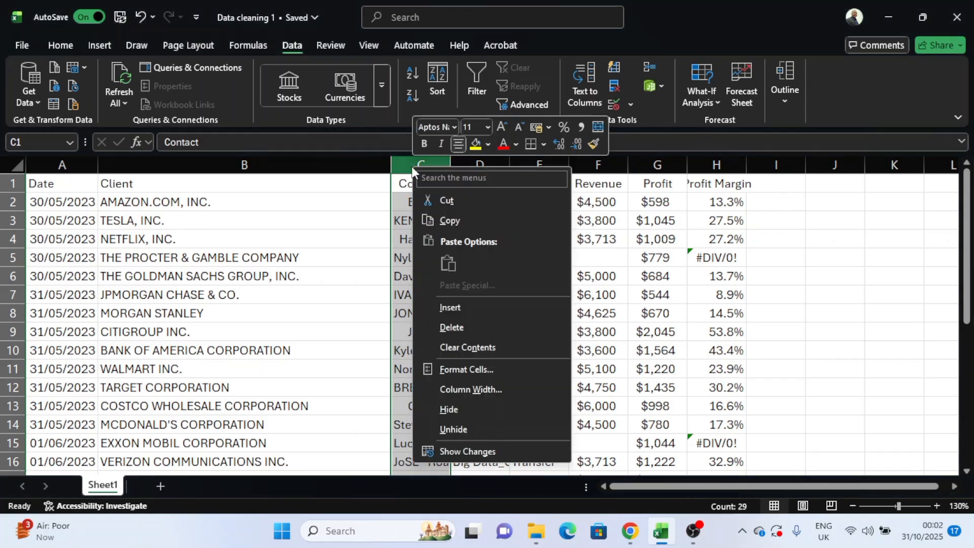
click(459, 308)
click(440, 188)
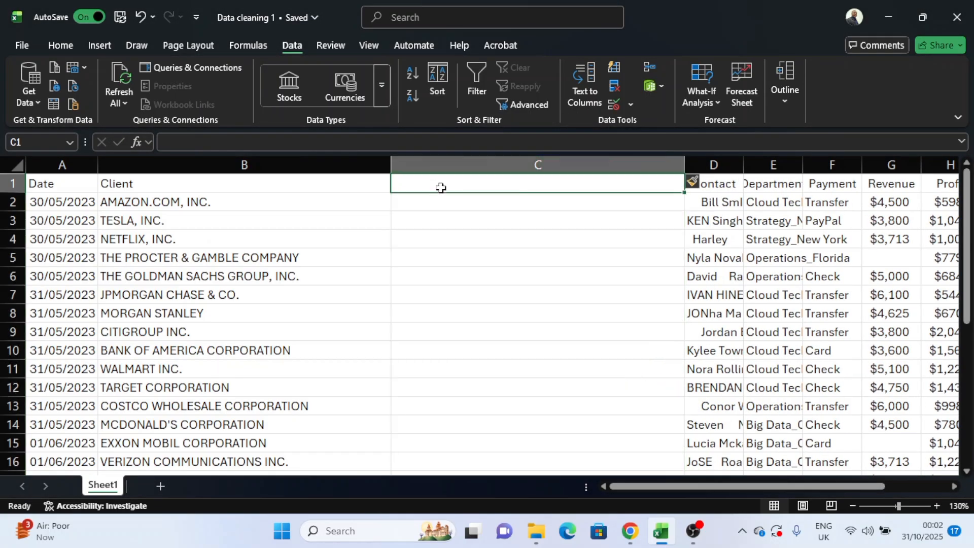
text(Cline)
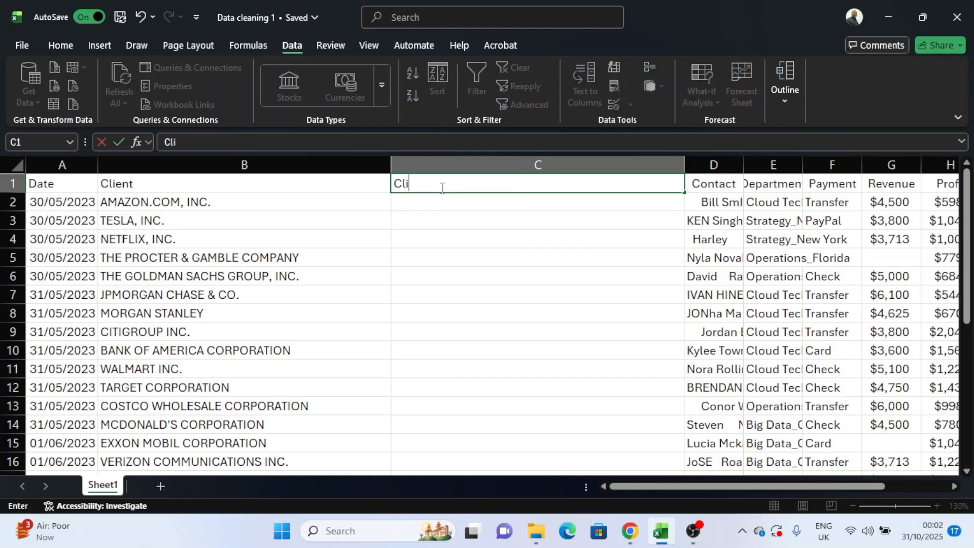
key(BackSpace)
key(BackSpace)
key(BackSpace)
text(ient)
Enter =TRIM(B2) in C2 and fill the formula down the new Client column for all client rows.
click(440, 202)
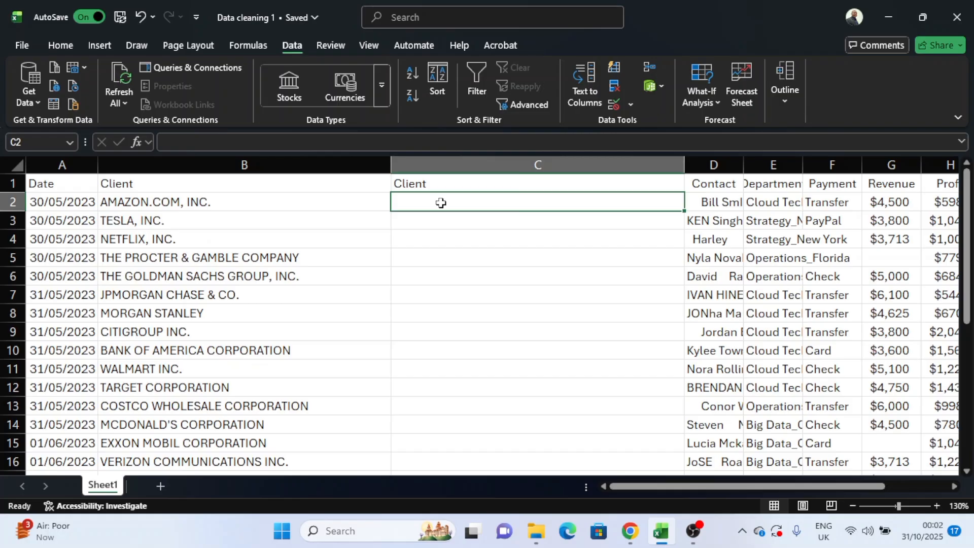
text(=)
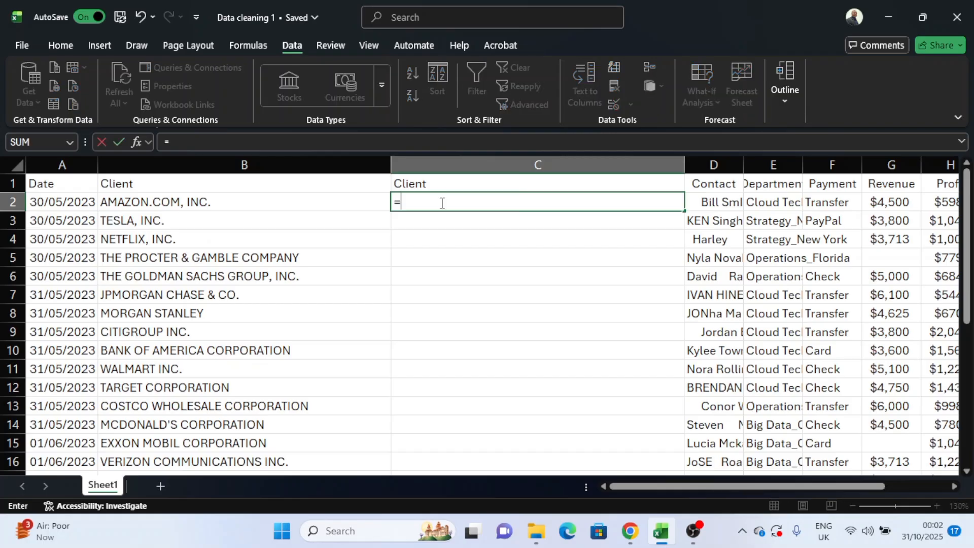
text(trim)
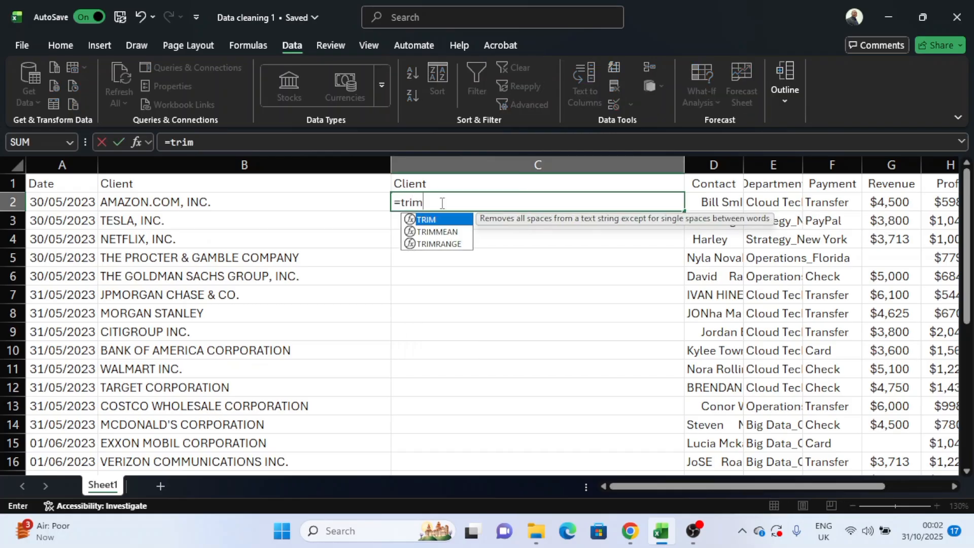
key(Tab)
click(247, 206)
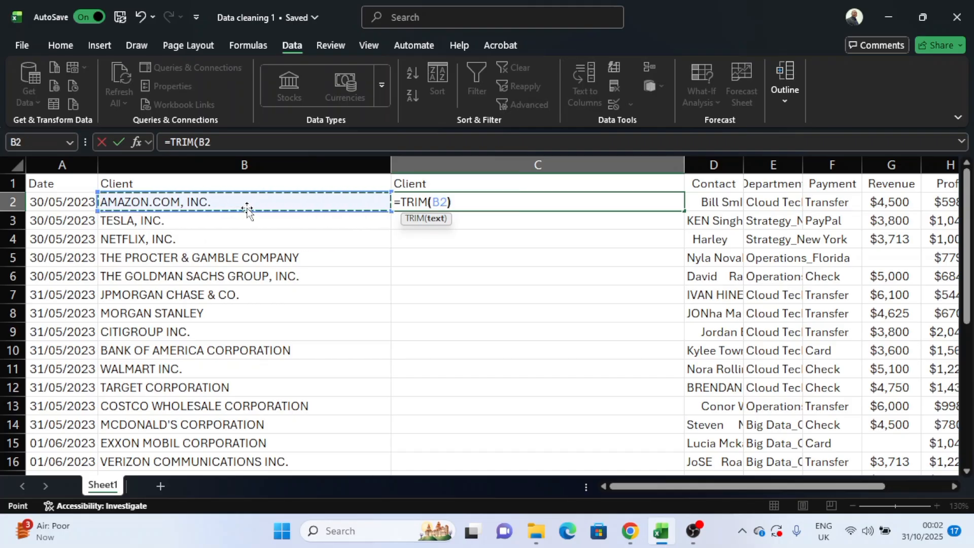
key(Return)
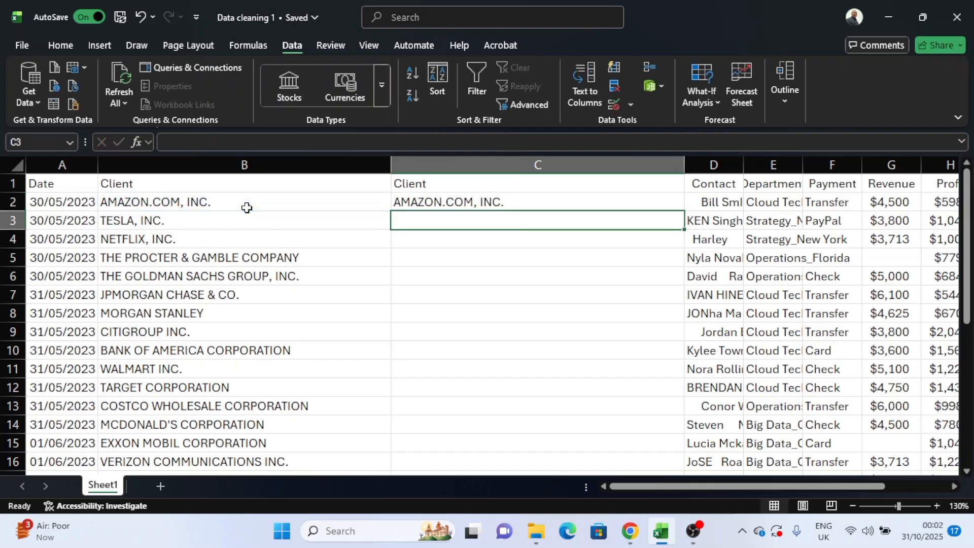
click(462, 202)
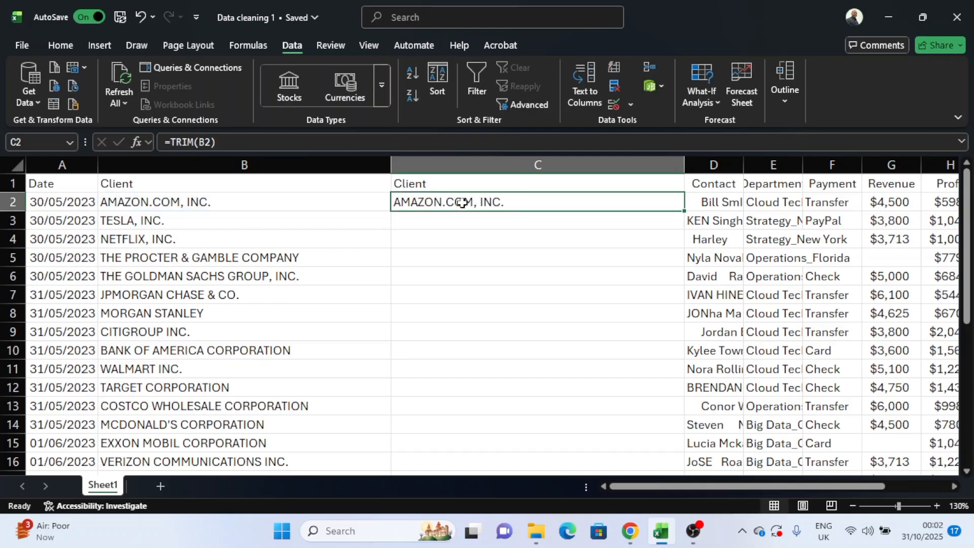
double_click(685, 211)
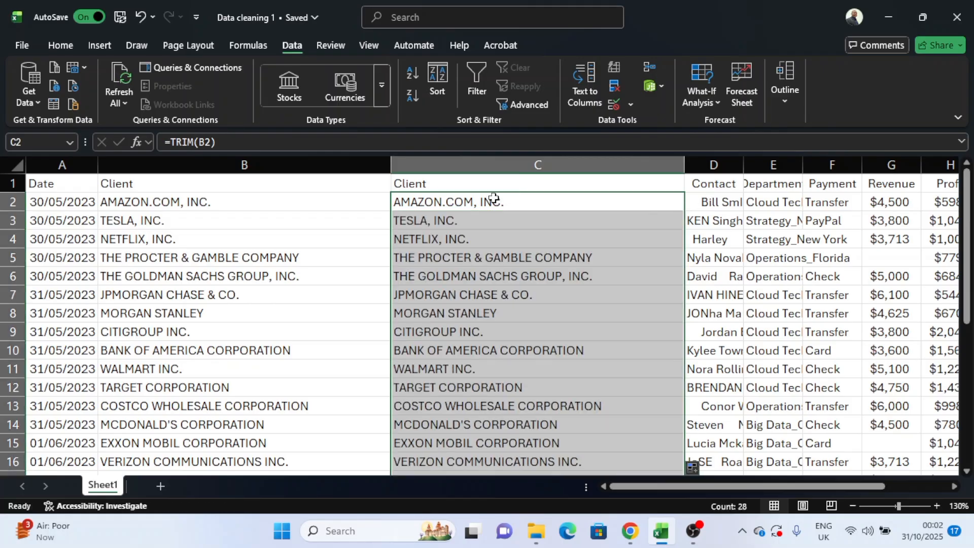
click(509, 205)
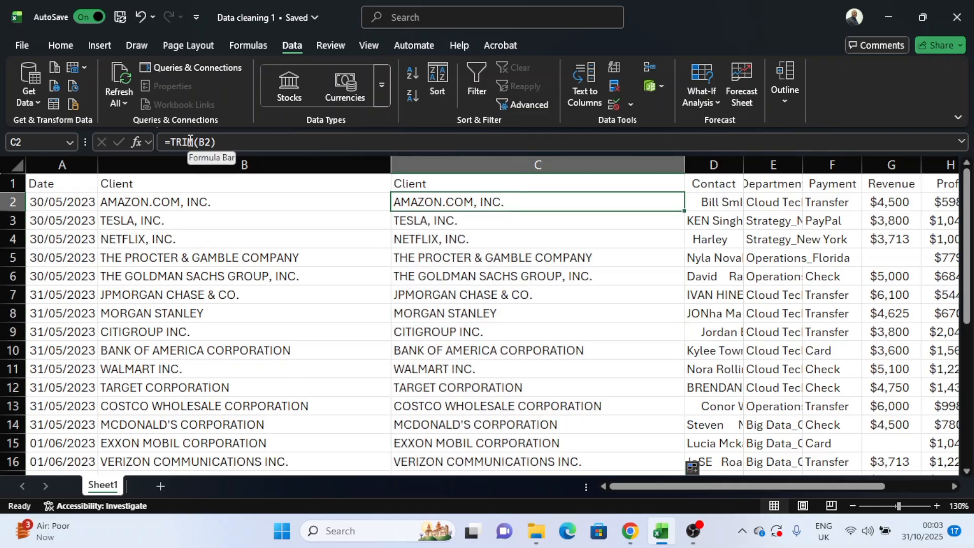
click(451, 289)
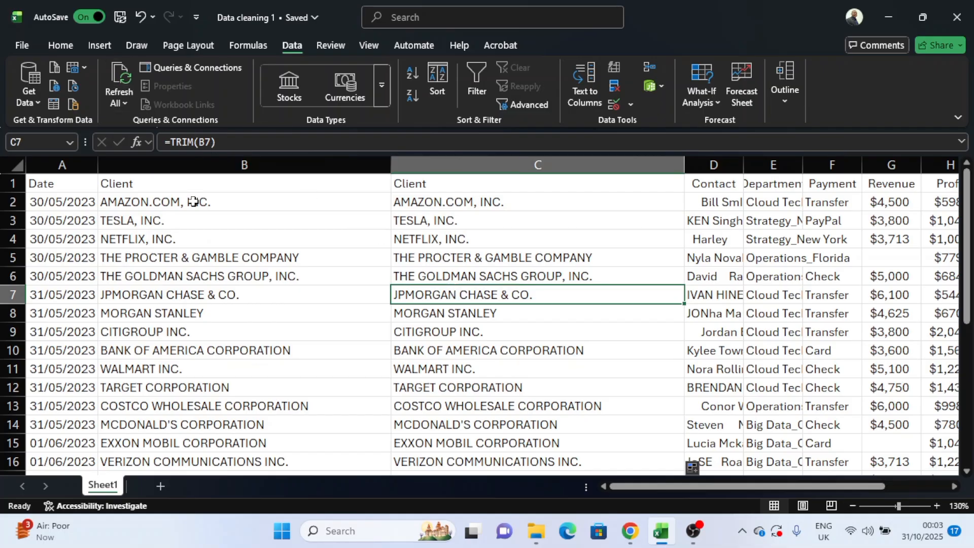
Try deleting the original Client column B while column C still holds TRIM formulas, and undo the deletion.
click(204, 166)
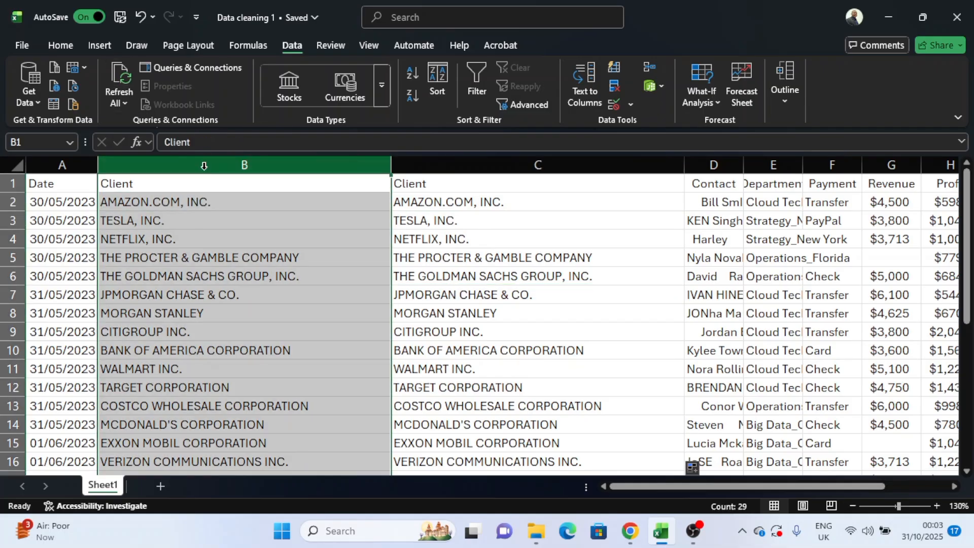
right_click(204, 166)
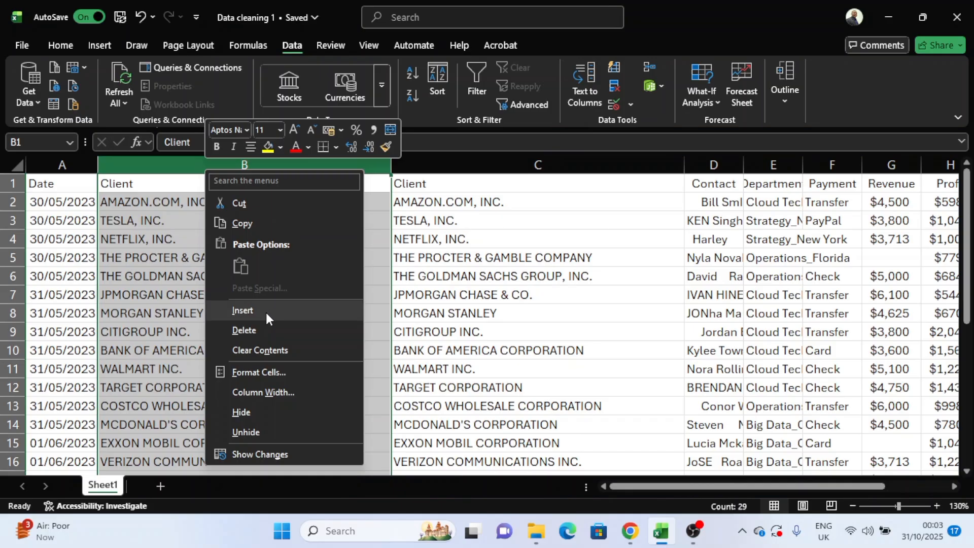
click(266, 333)
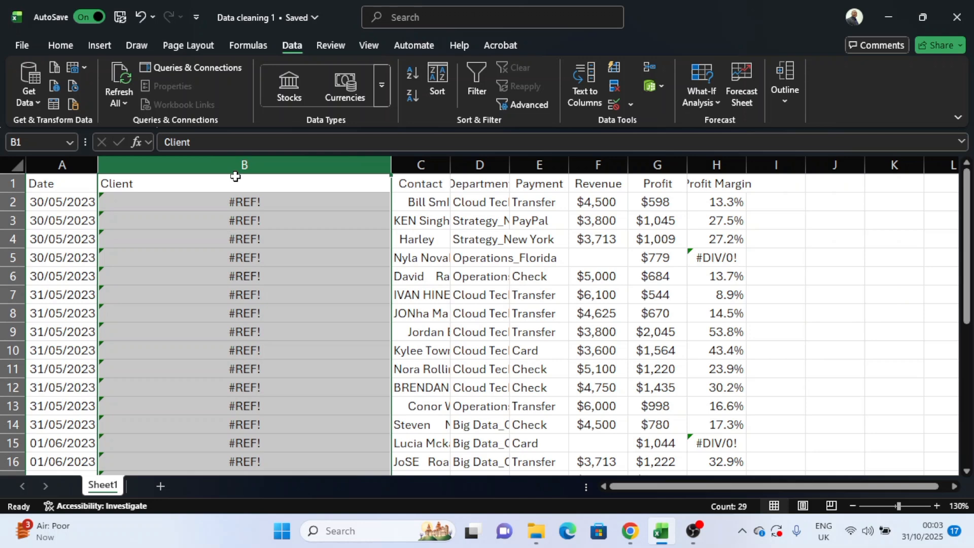
key(ctrl+z)
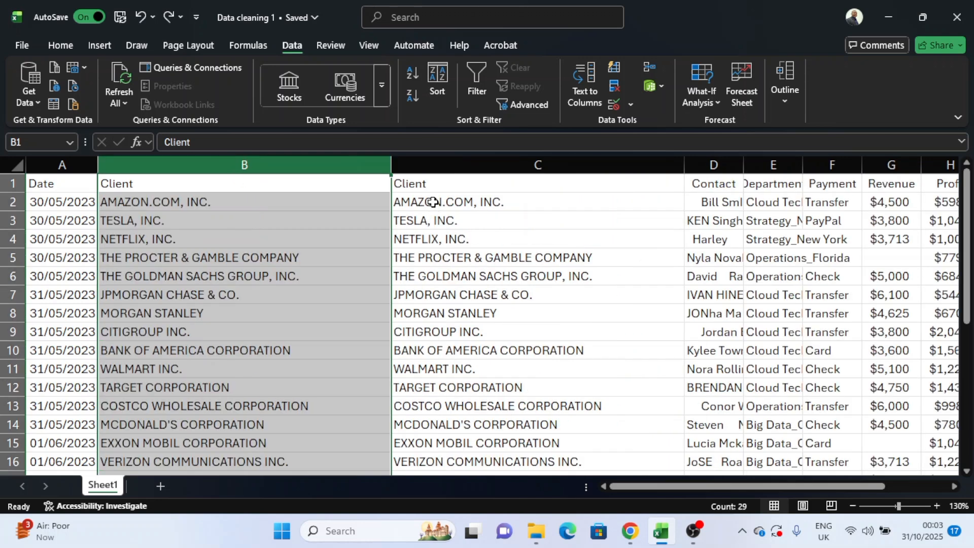
Replace the TRIM formulas from C2 down to C29 with their plain values by copying and pasting values in place.
click(432, 202)
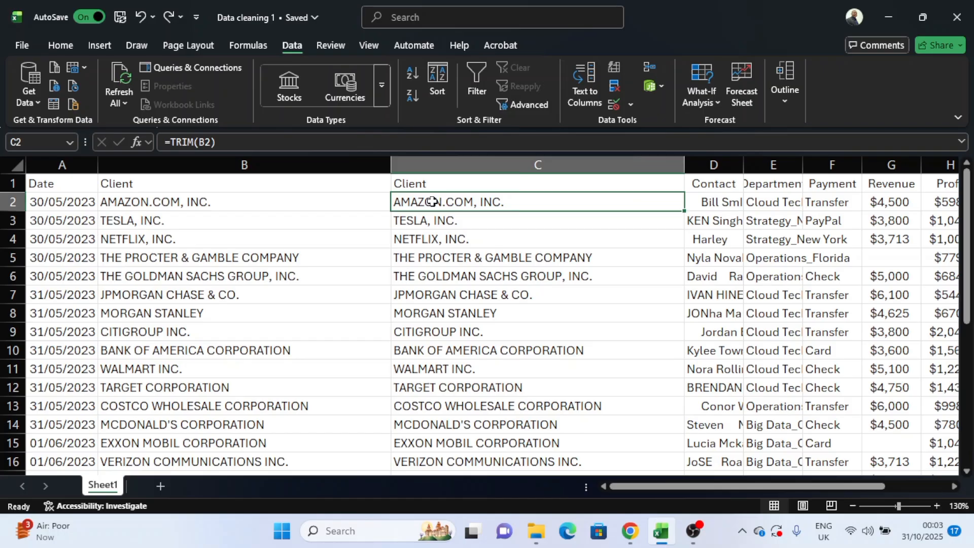
key(ctrl+shift+Down)
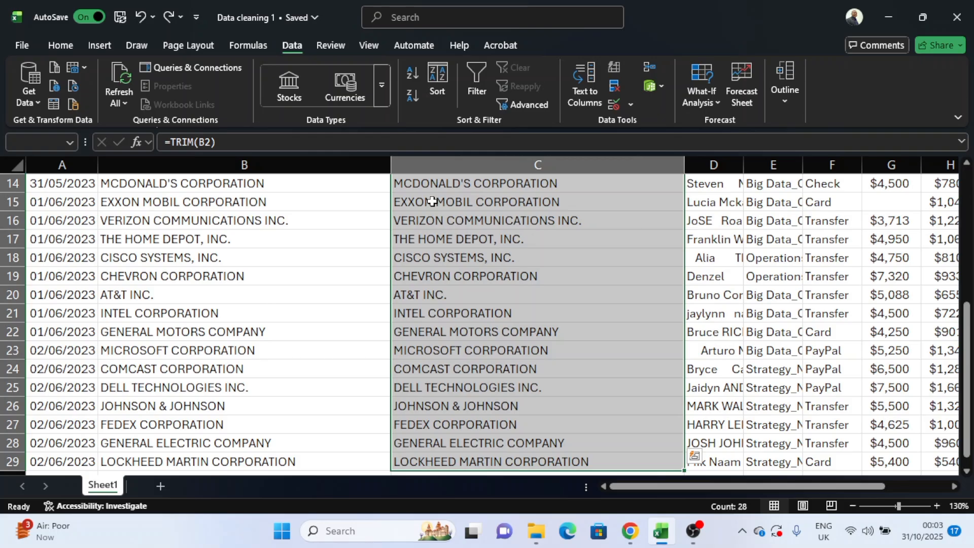
key(ctrl+c)
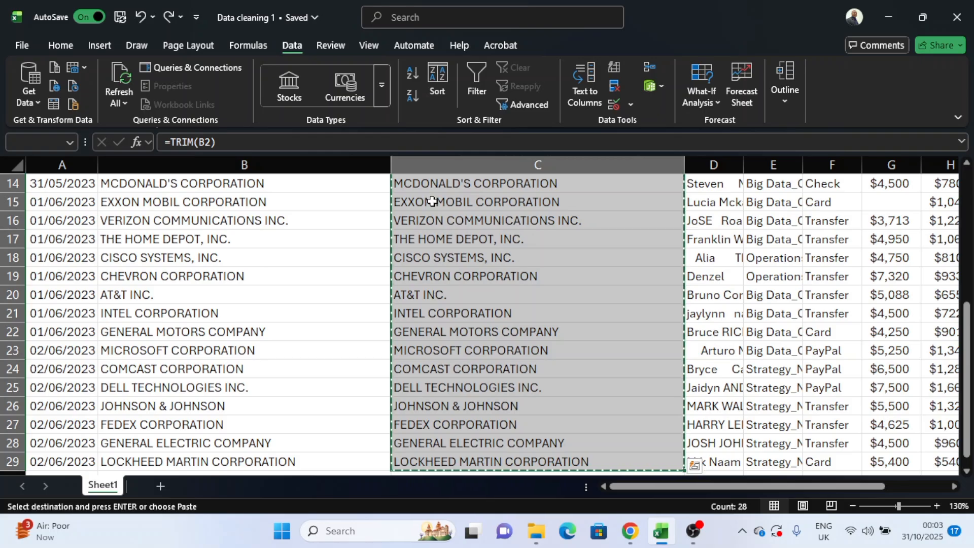
key(ctrl+v)
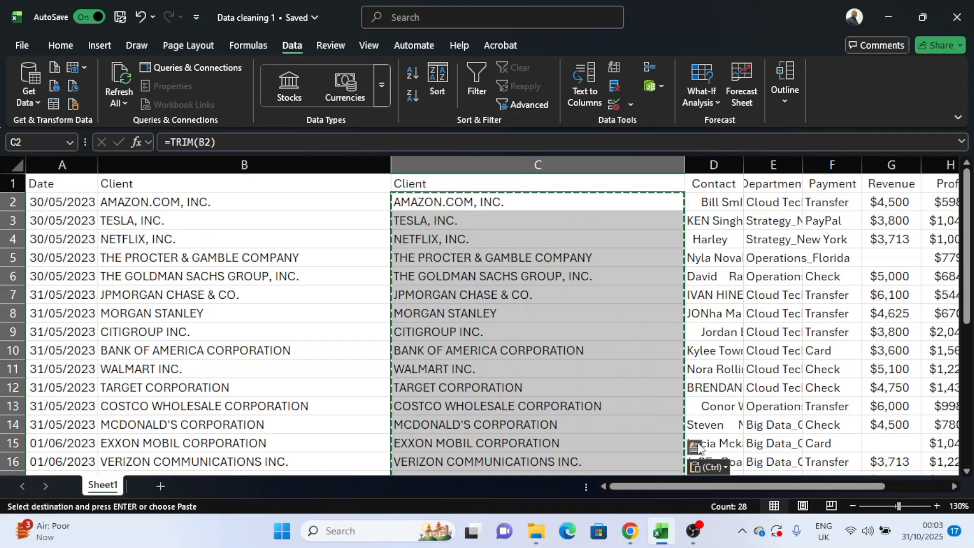
click(708, 469)
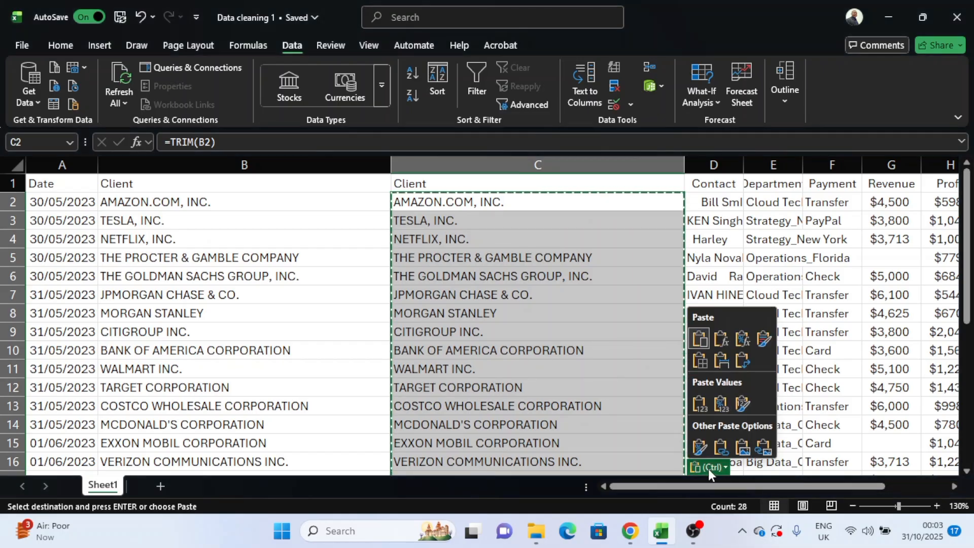
click(701, 406)
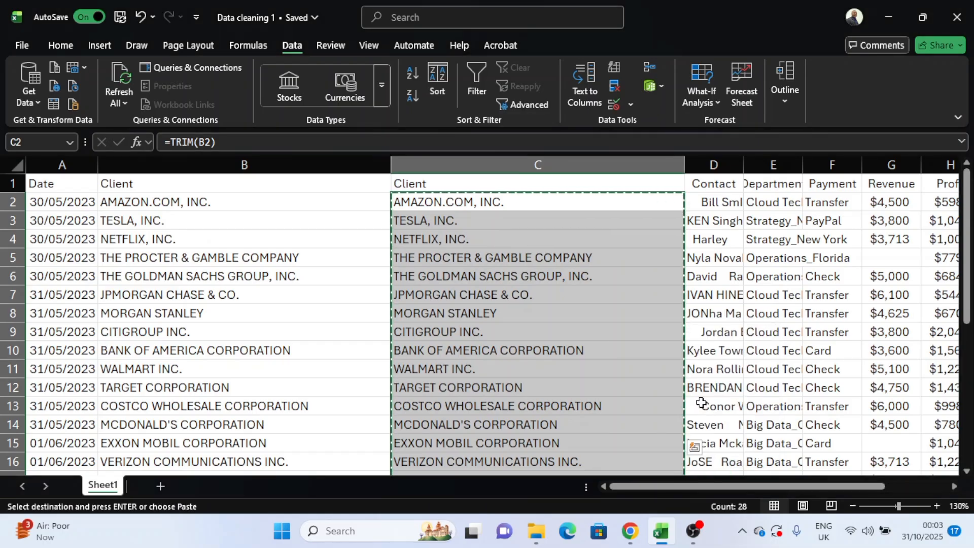
click(469, 219)
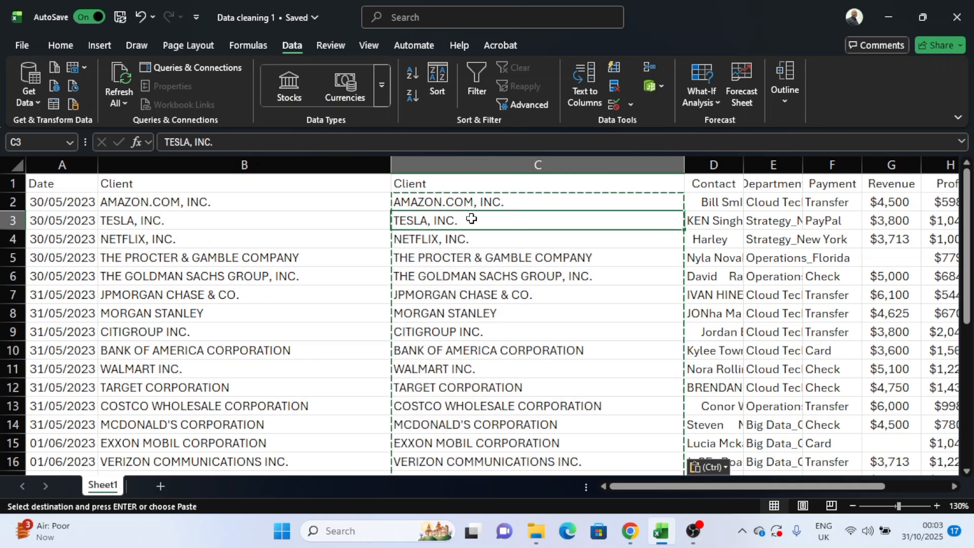
key(Escape)
Check cells in column C for plain text instead of formulas, and C2 to C4 for trailing spaces.
click(462, 202)
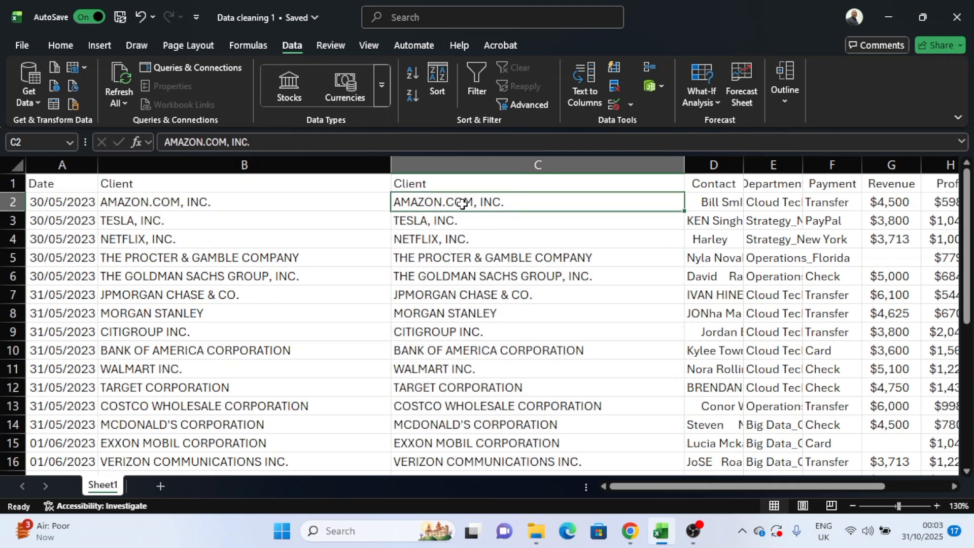
click(458, 258)
click(458, 299)
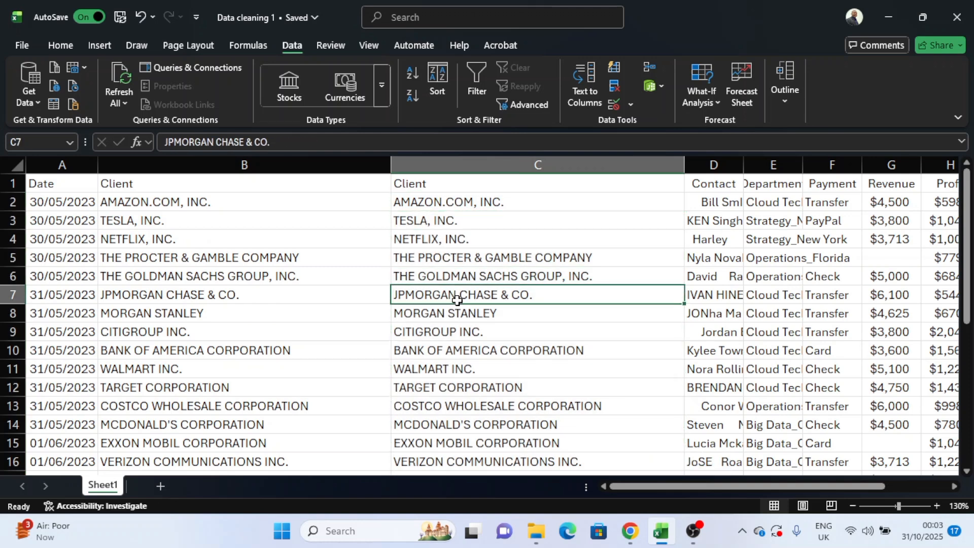
click(462, 339)
click(470, 312)
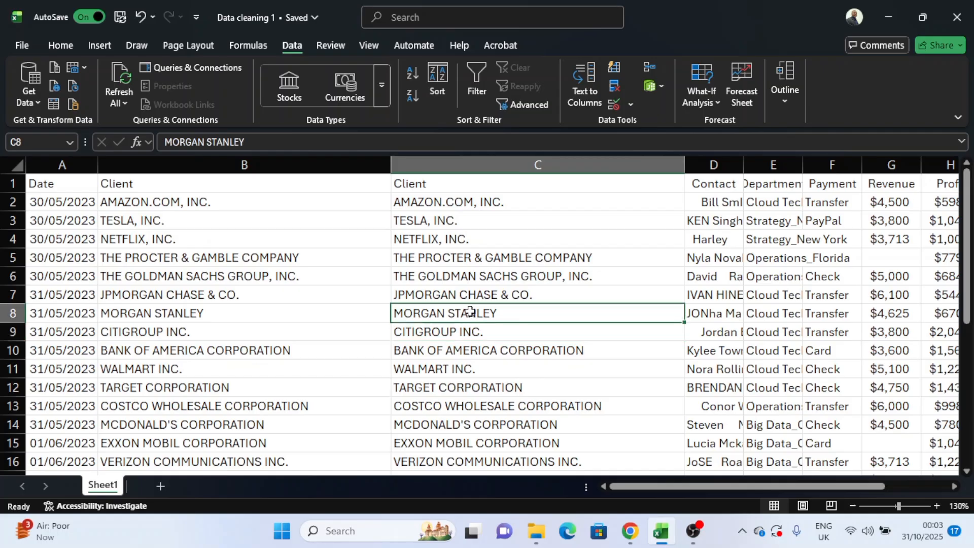
click(464, 297)
click(463, 274)
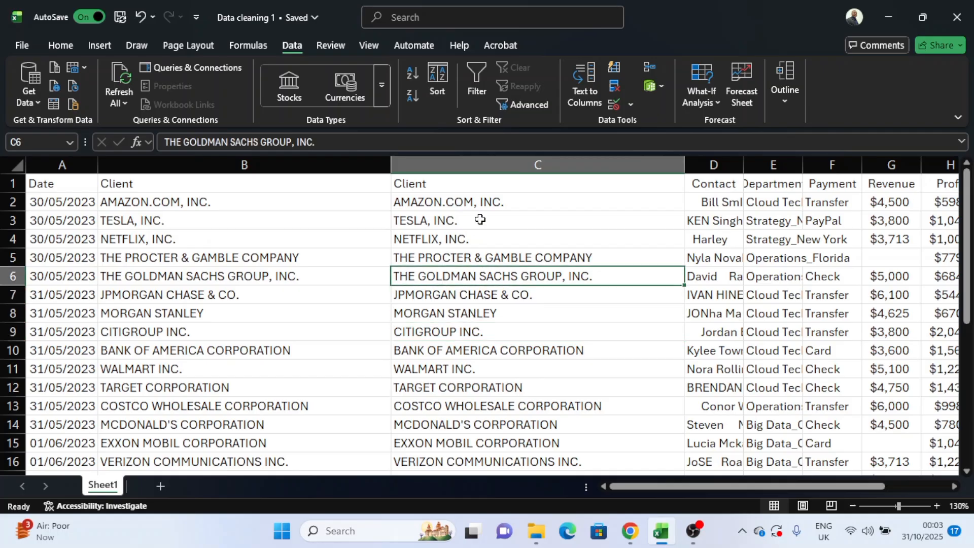
double_click(535, 204)
double_click(496, 221)
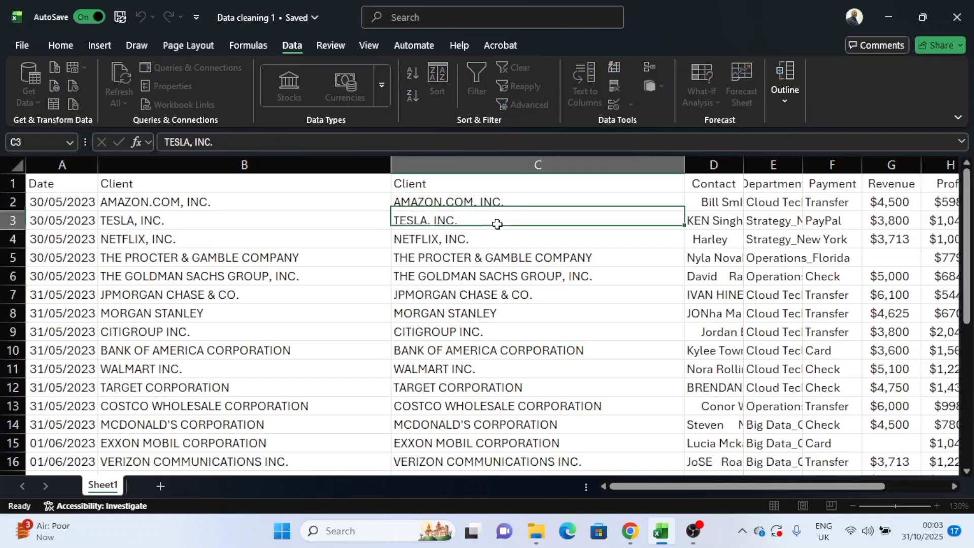
double_click(508, 244)
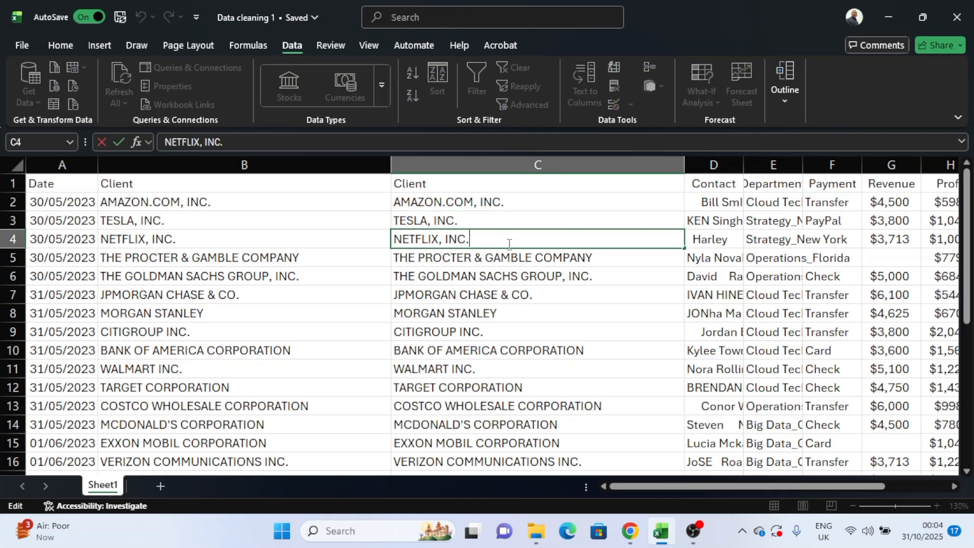
key(Escape)
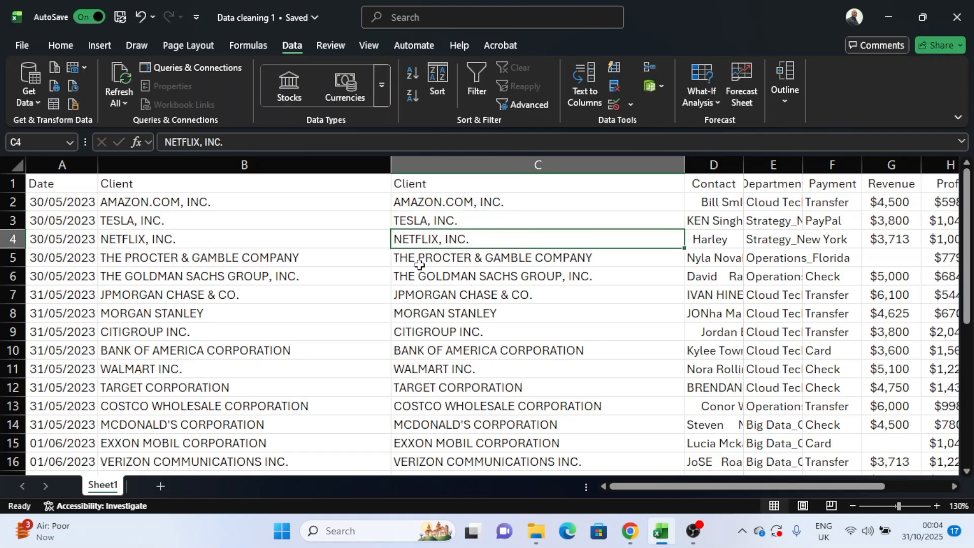
Delete the original untrimmed Client column B.
click(232, 166)
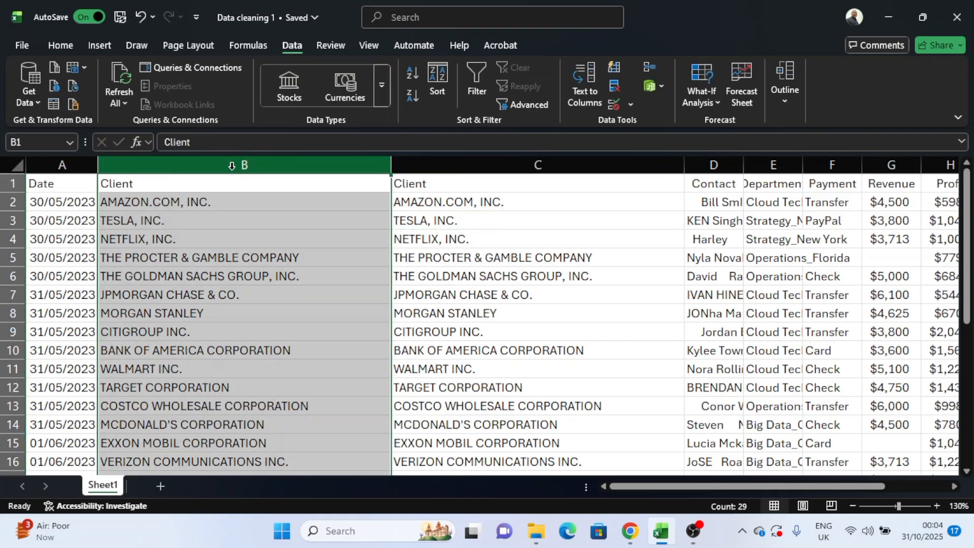
right_click(234, 167)
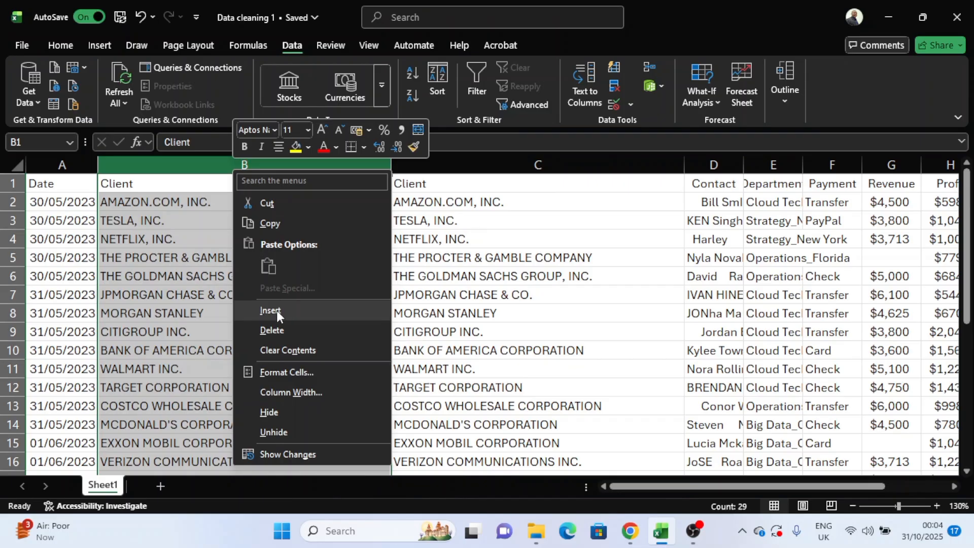
click(276, 327)
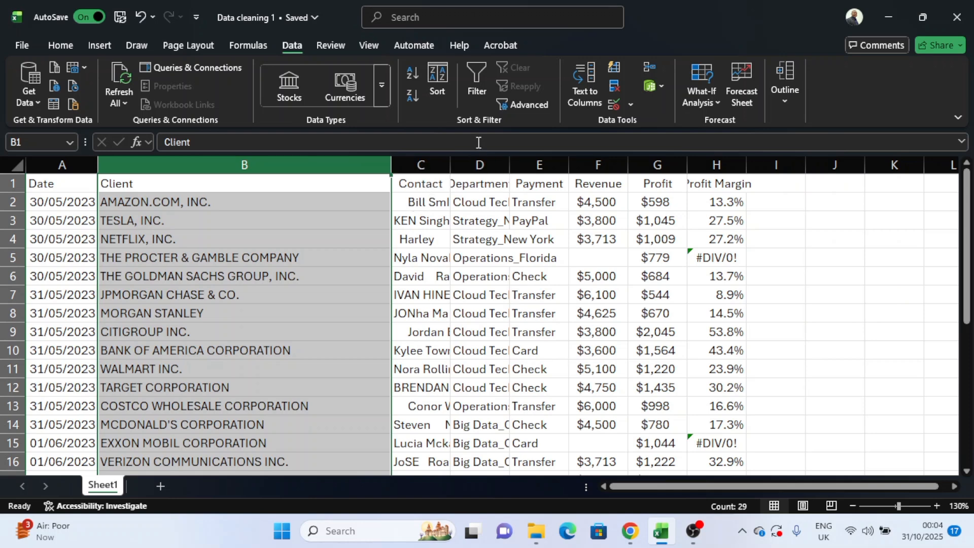
Autofit the widths of the Contact and Department columns to their contents.
double_click(450, 165)
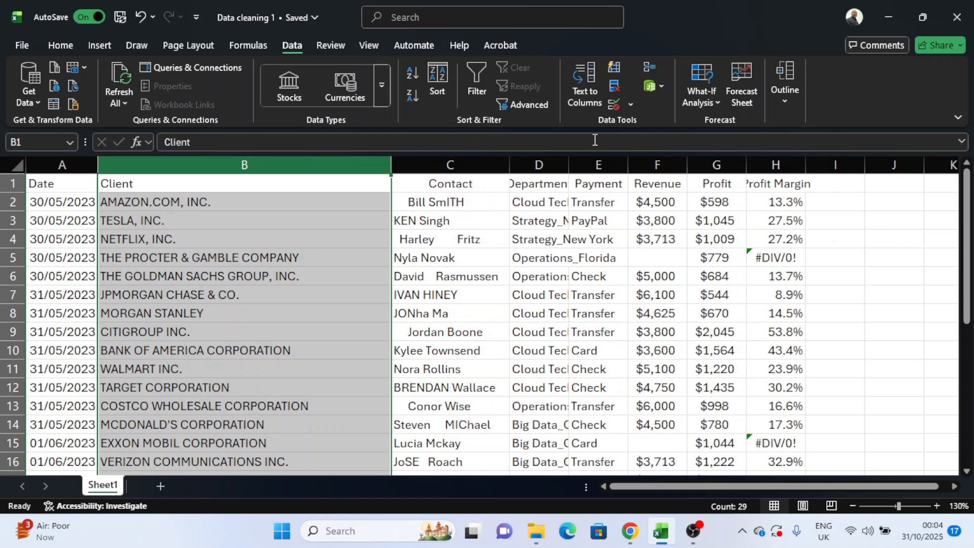
double_click(568, 164)
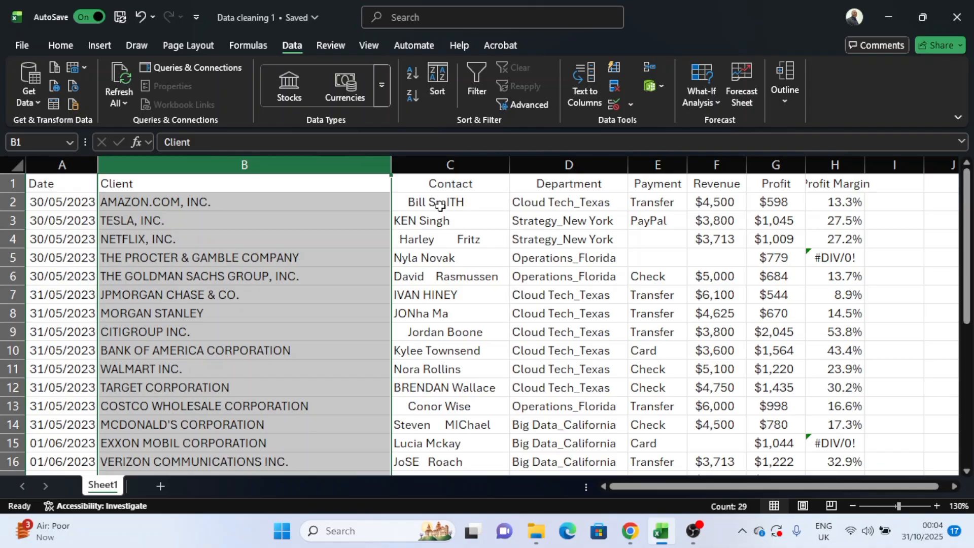
Inspect the contact name in C2 for leading spaces and inconsistent letter case.
double_click(495, 204)
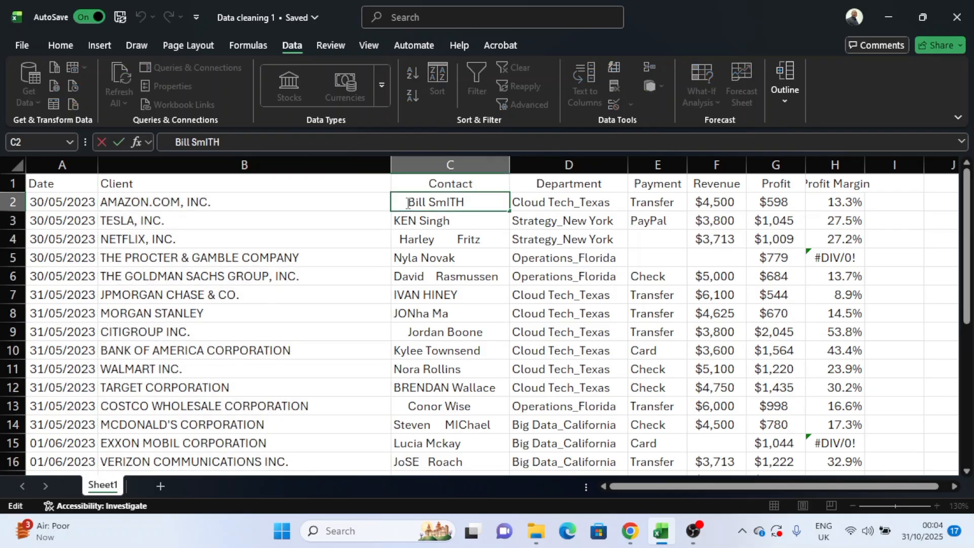
drag(407, 204, 398, 203)
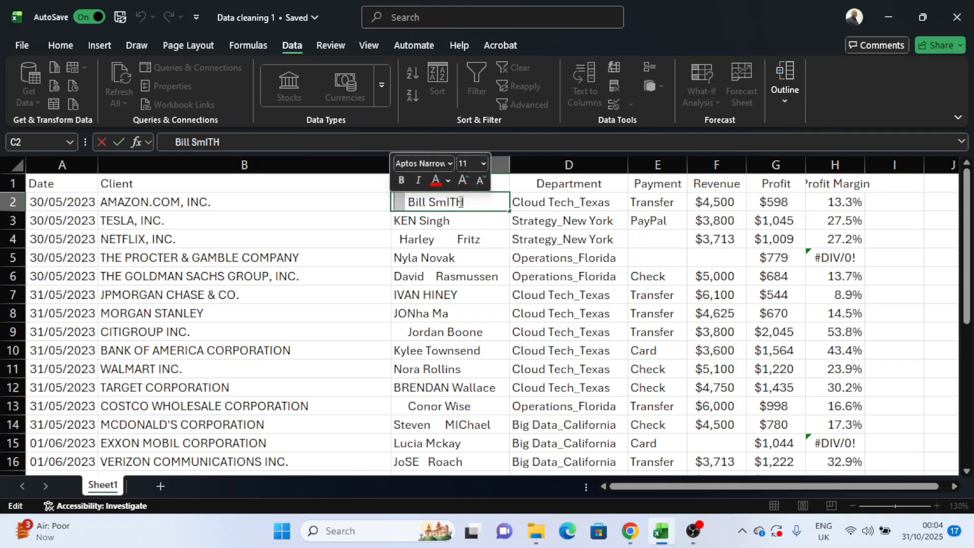
key(Escape)
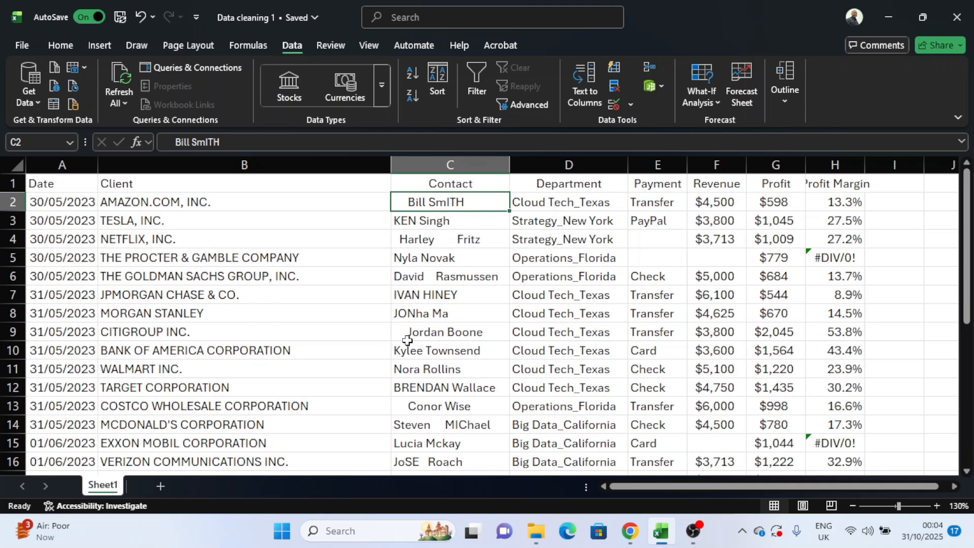
Insert a new column before Department and give it the header Contact.
click(531, 168)
right_click(530, 168)
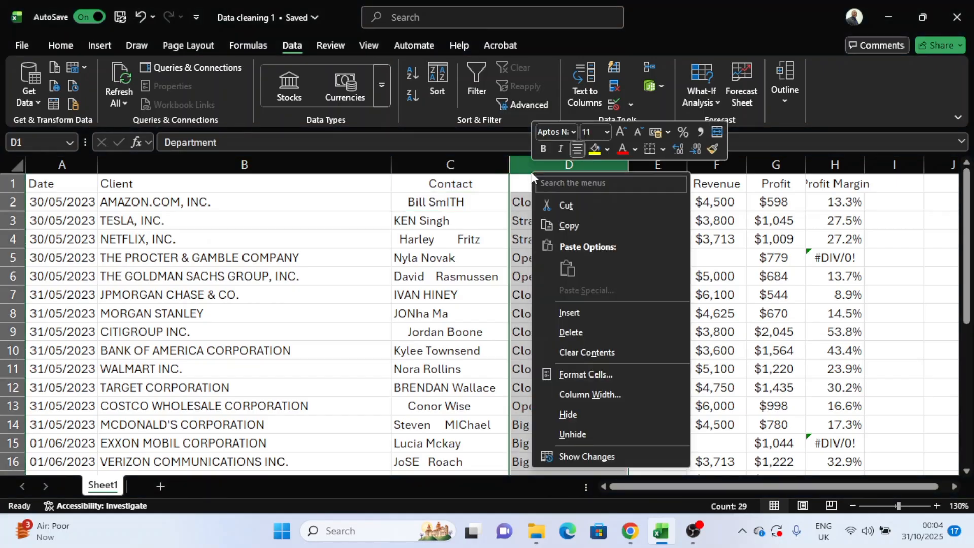
click(587, 315)
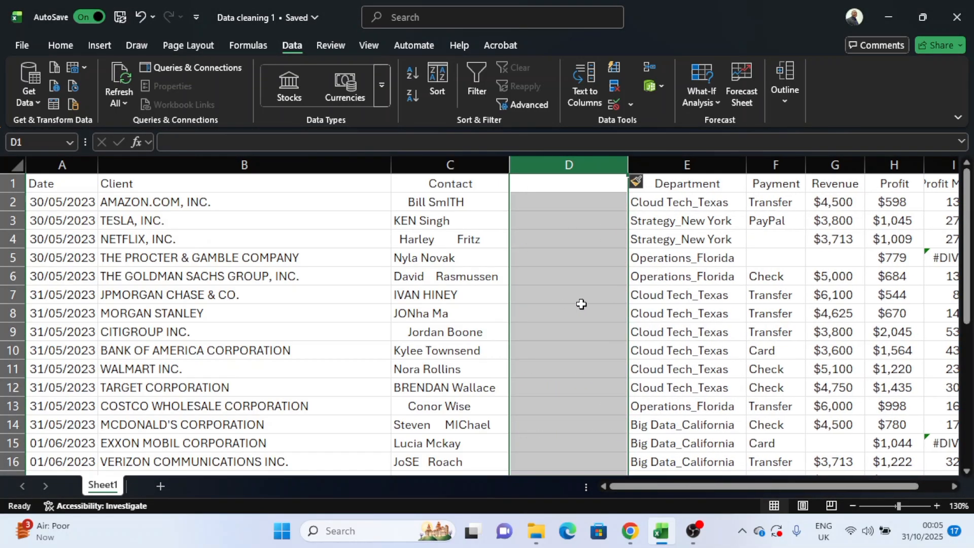
click(562, 185)
text(COn)
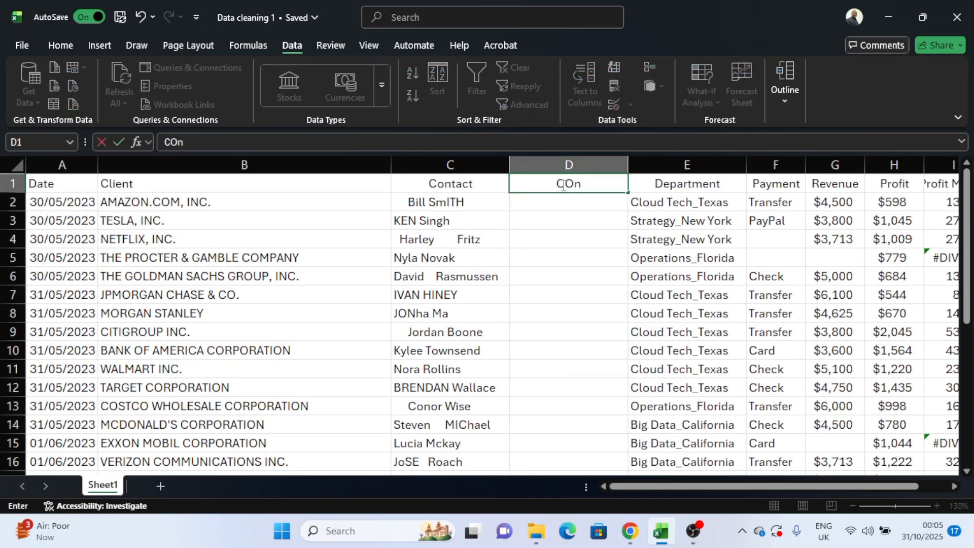
key(BackSpace)
key(BackSpace)
text(ontact)
key(Return)
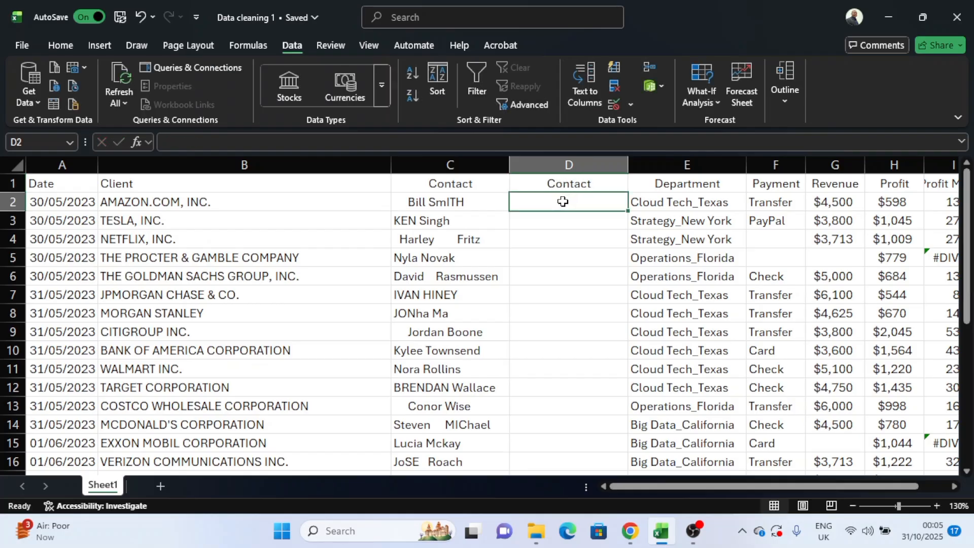
Enter =TRIM(PROPER(C2)) in D2 and fill the formula down the new Contact column.
text(=)
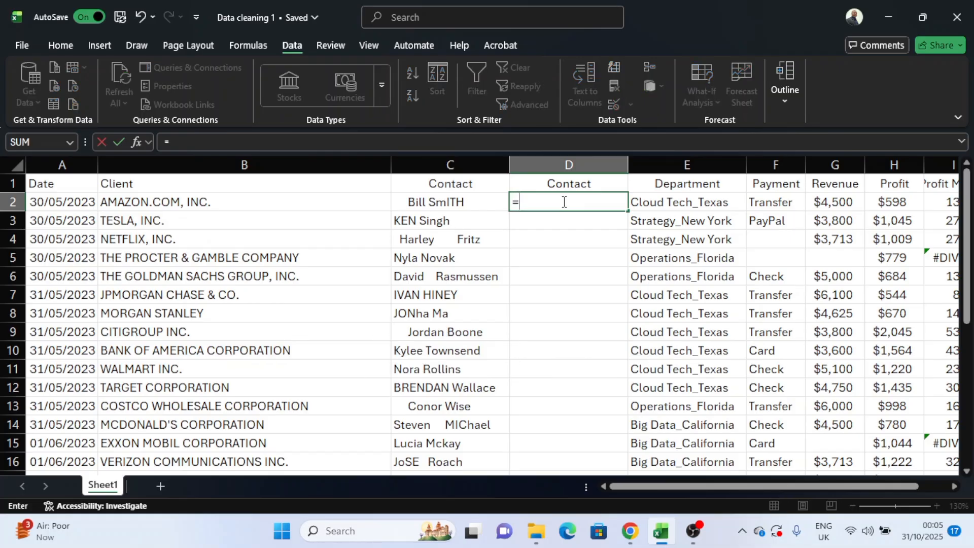
text(trim)
key(Tab)
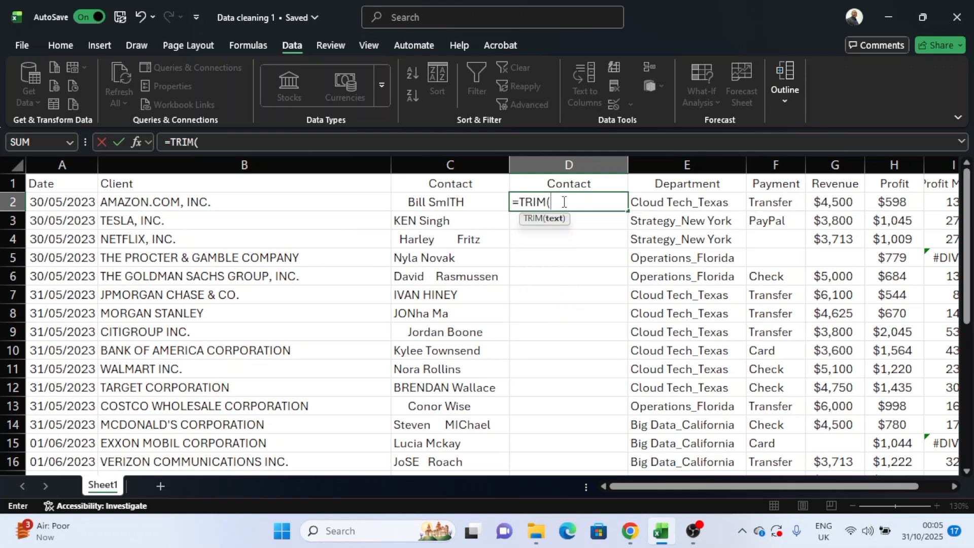
text(prope)
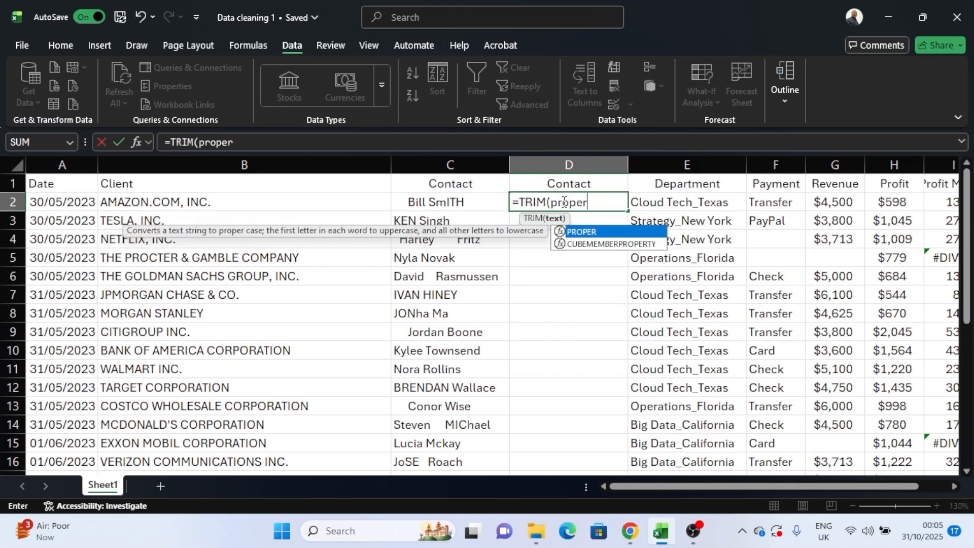
text(r)
key(Tab)
click(470, 203)
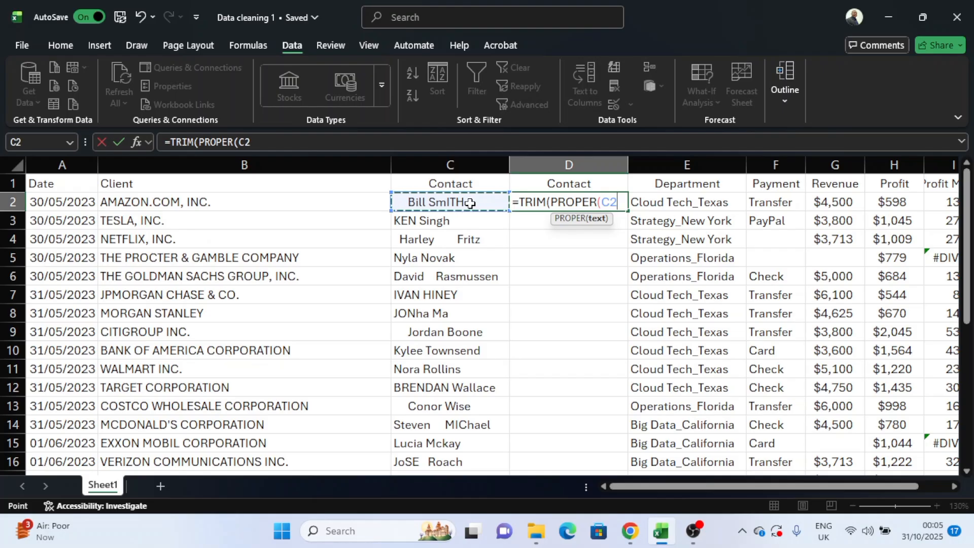
text())
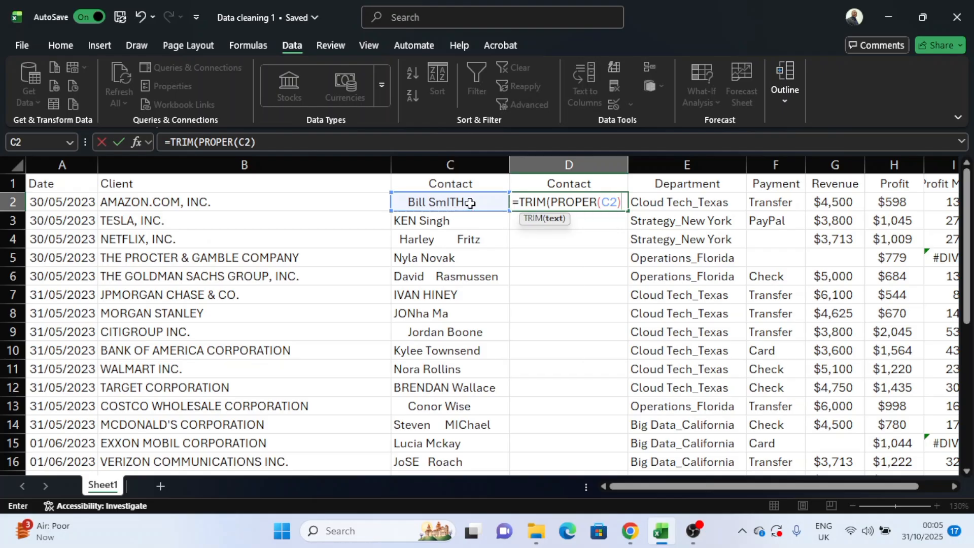
text())
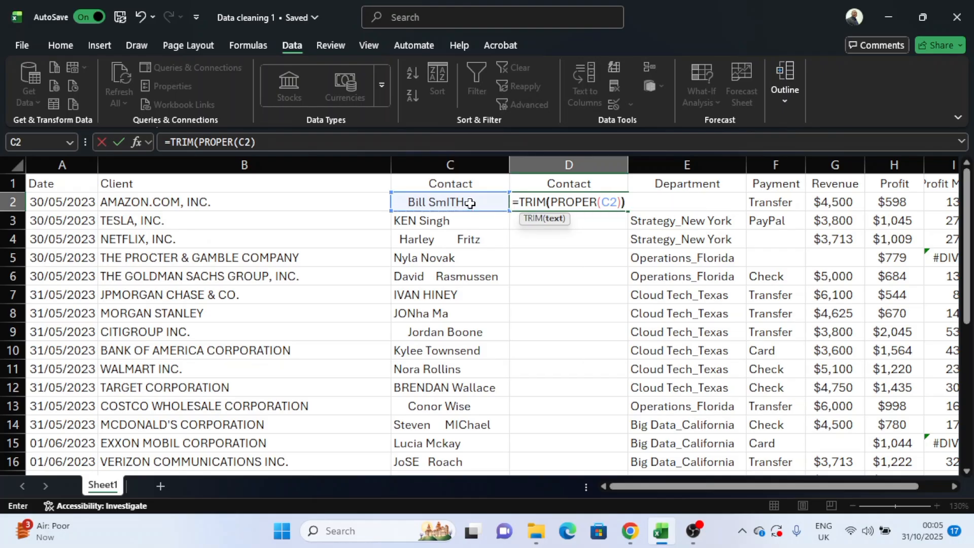
key(Return)
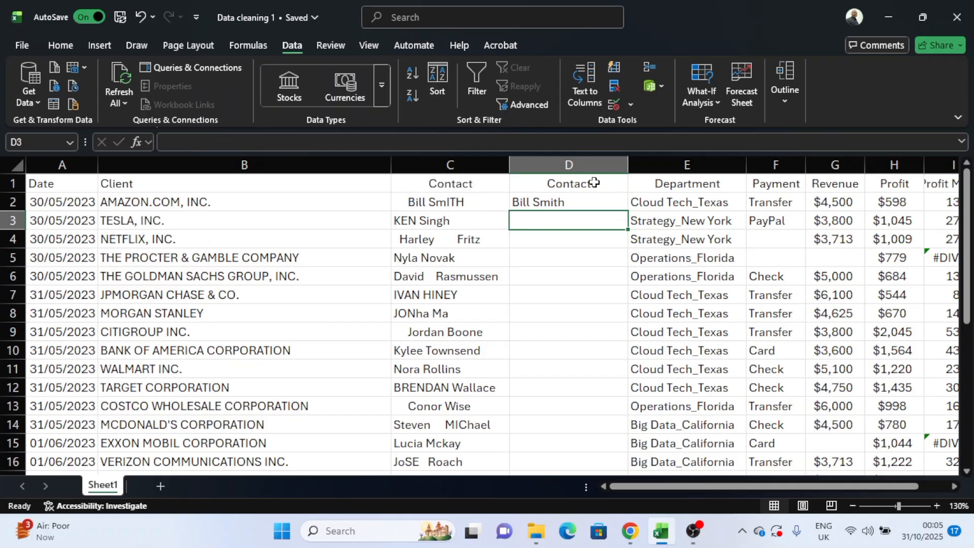
click(588, 205)
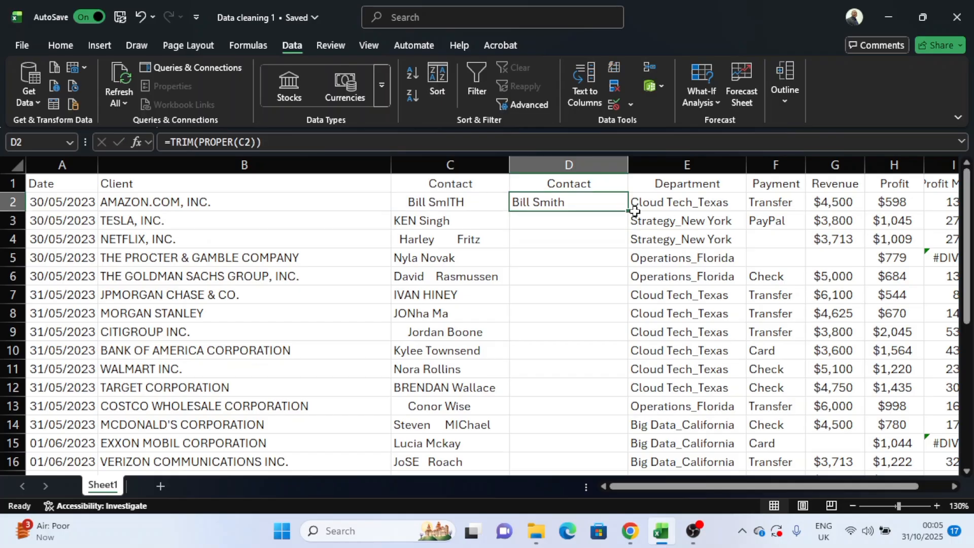
double_click(628, 212)
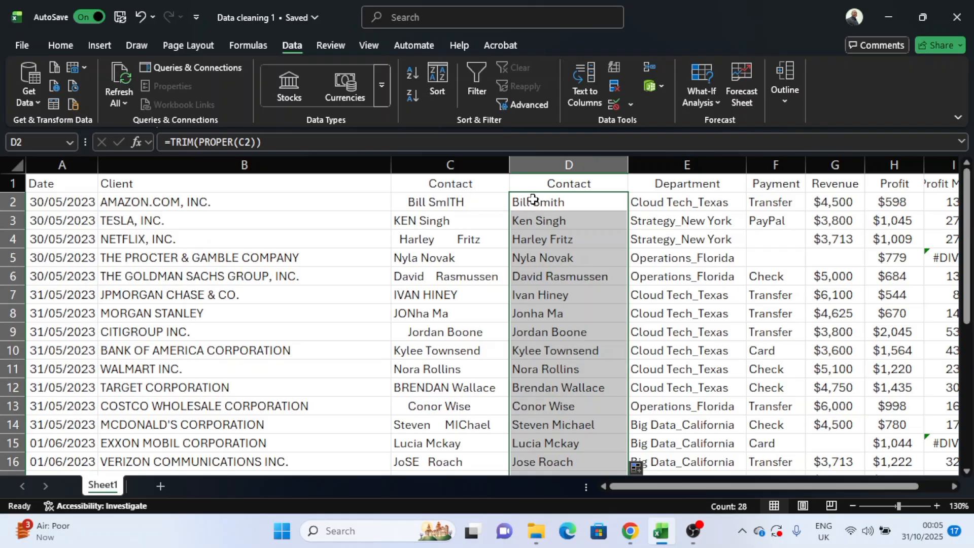
Replace the TRIM and PROPER formulas in column D with their plain values by copying and pasting values in place.
key(ctrl+c)
key(ctrl+v)
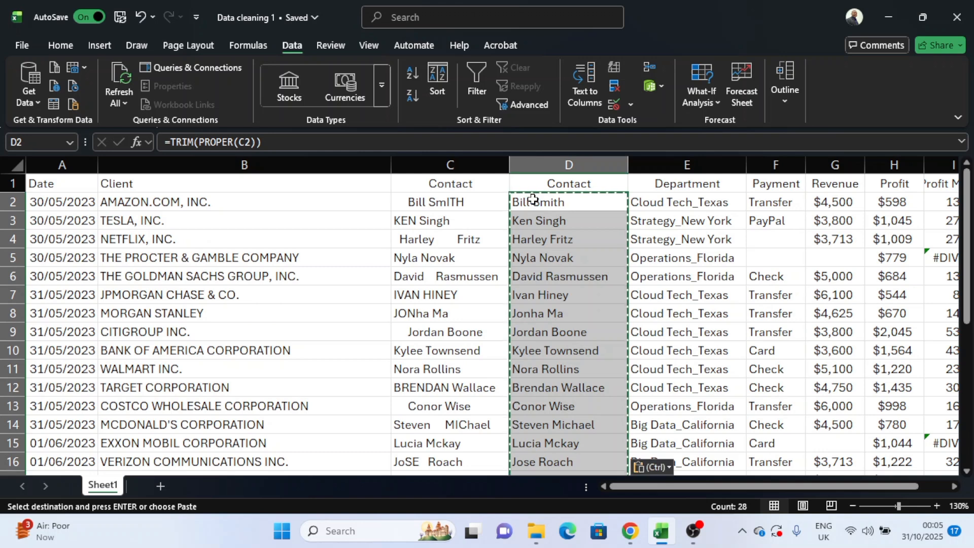
click(658, 467)
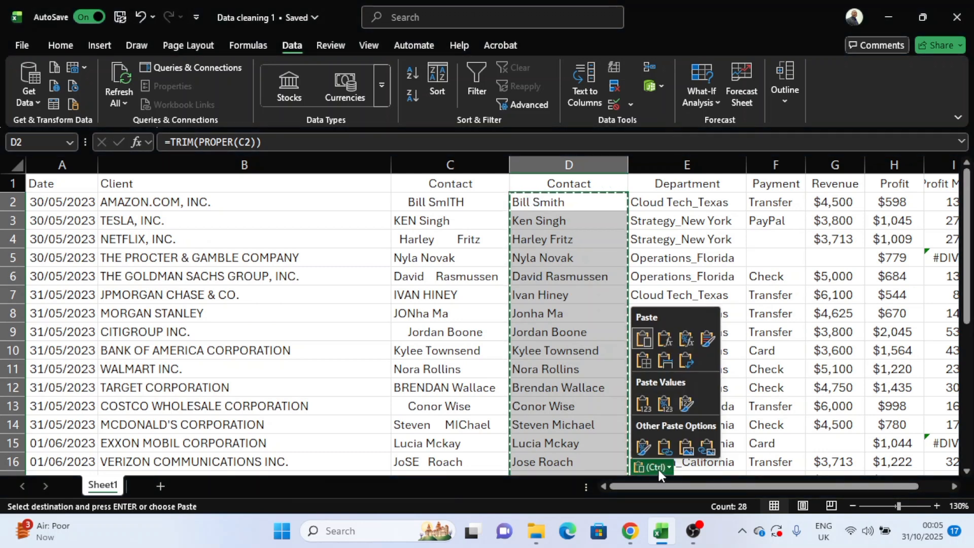
click(645, 404)
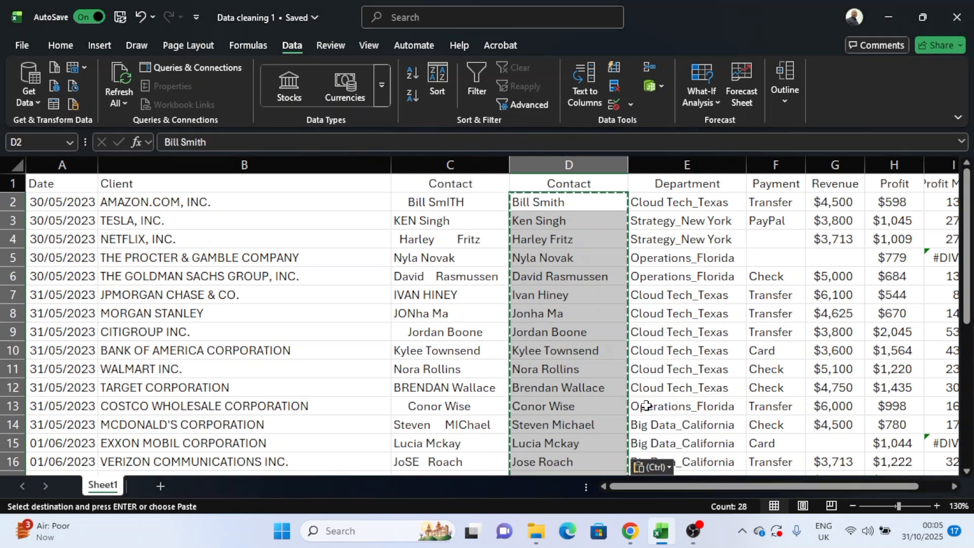
click(570, 234)
click(565, 219)
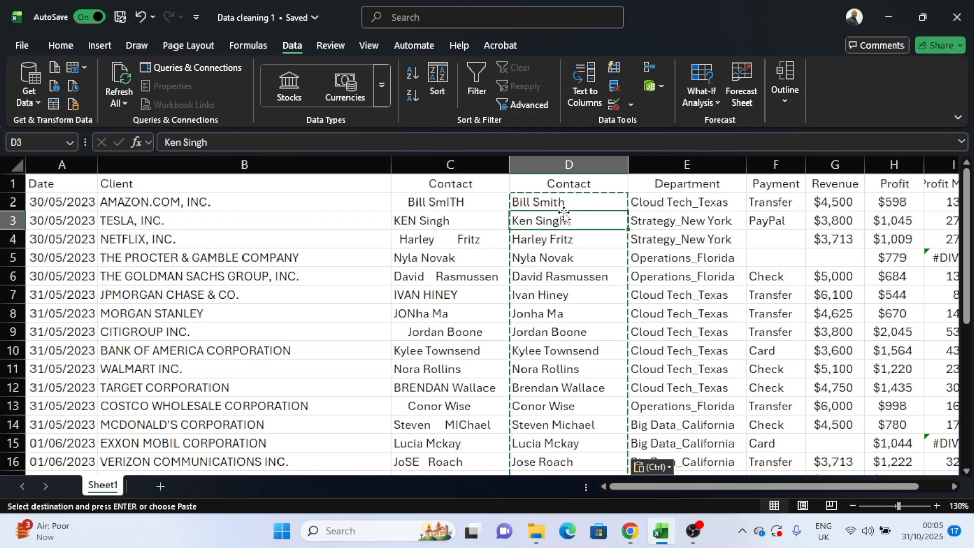
key(Escape)
Delete the original uncleaned Contact column C.
click(457, 165)
right_click(458, 168)
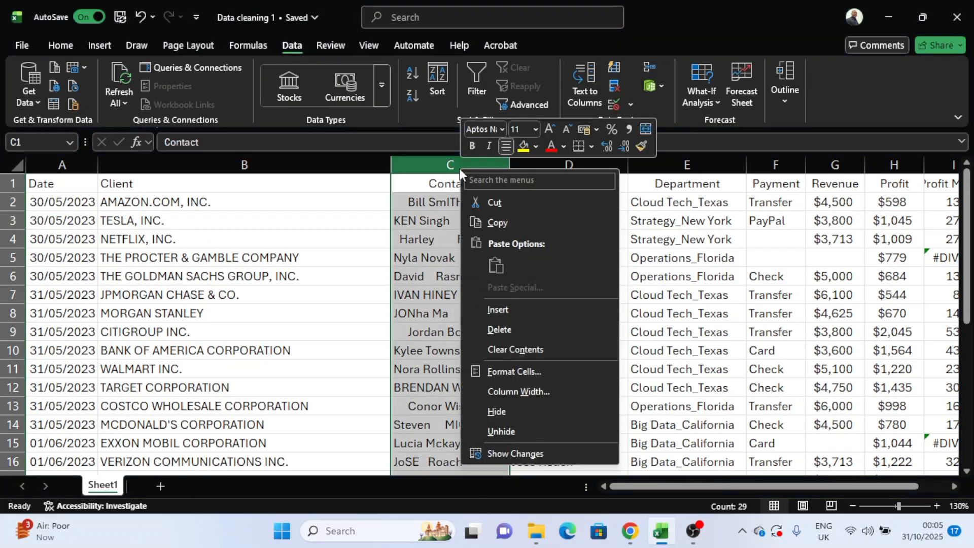
click(512, 327)
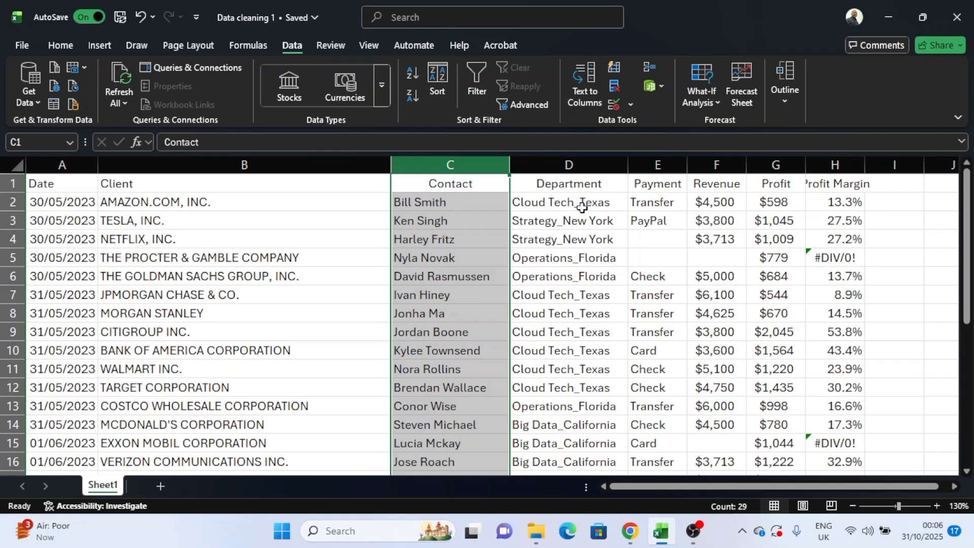
Insert an empty column between Department and Payment.
click(660, 164)
right_click(662, 165)
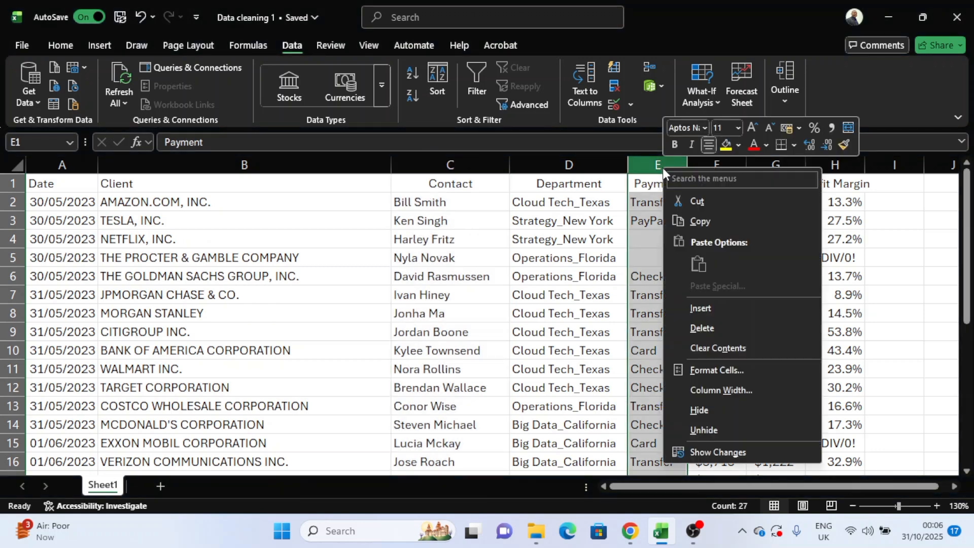
click(704, 311)
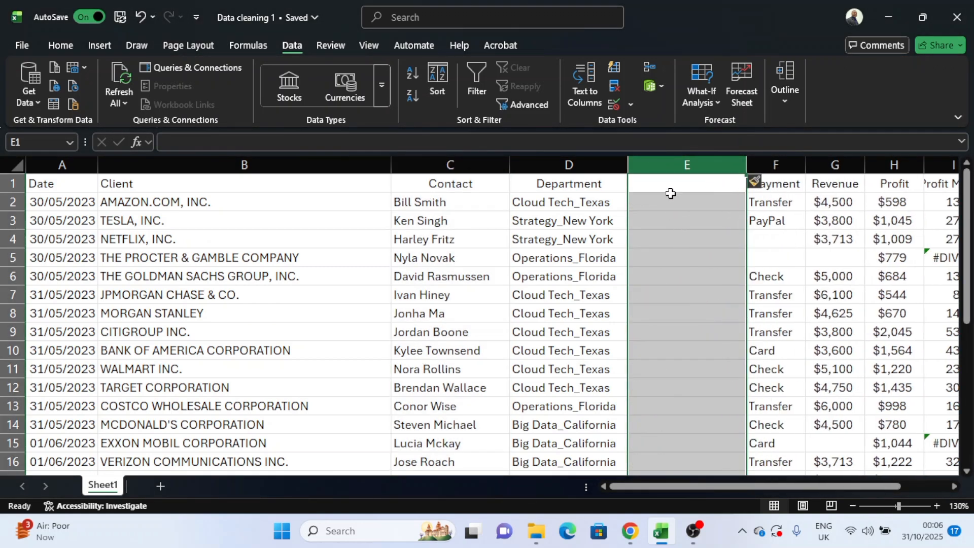
click(669, 188)
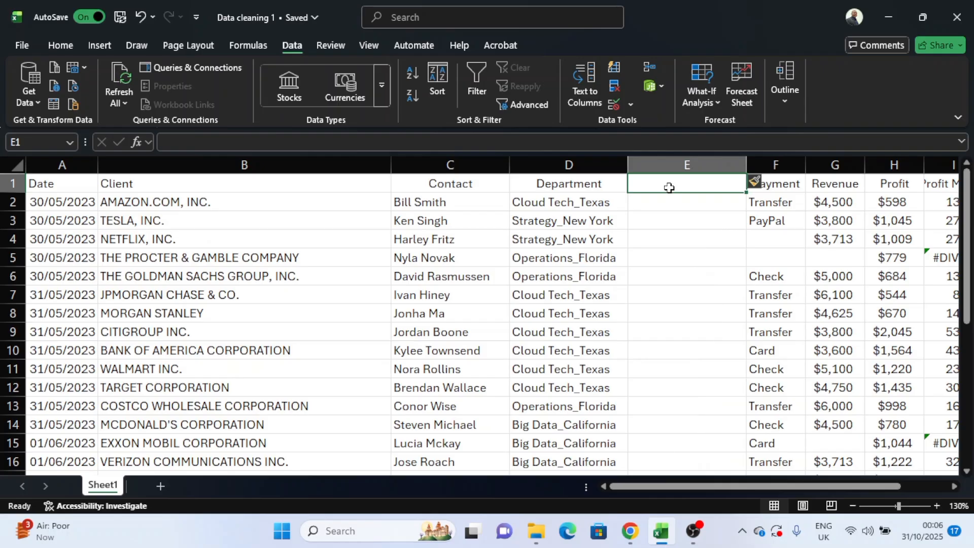
text(Re)
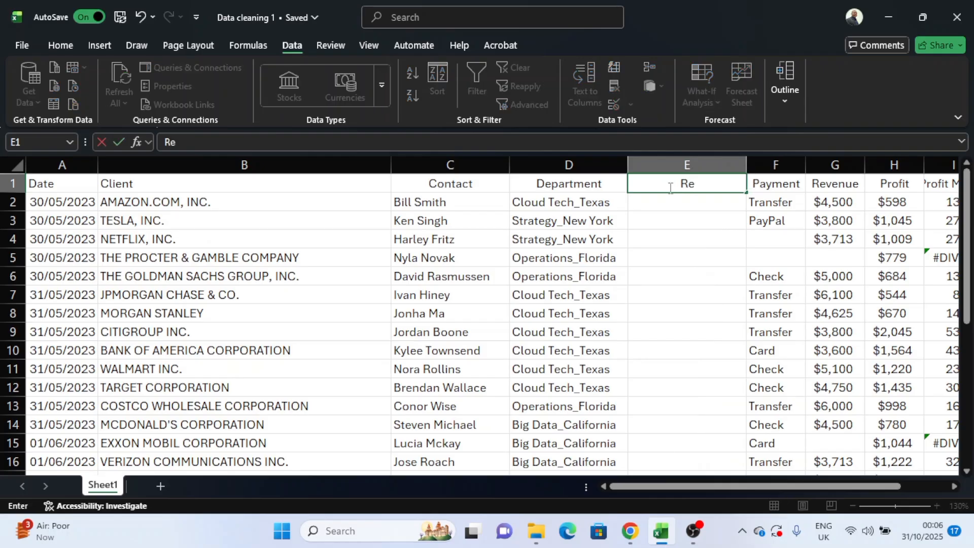
key(BackSpace)
key(BackSpace)
key(Escape)
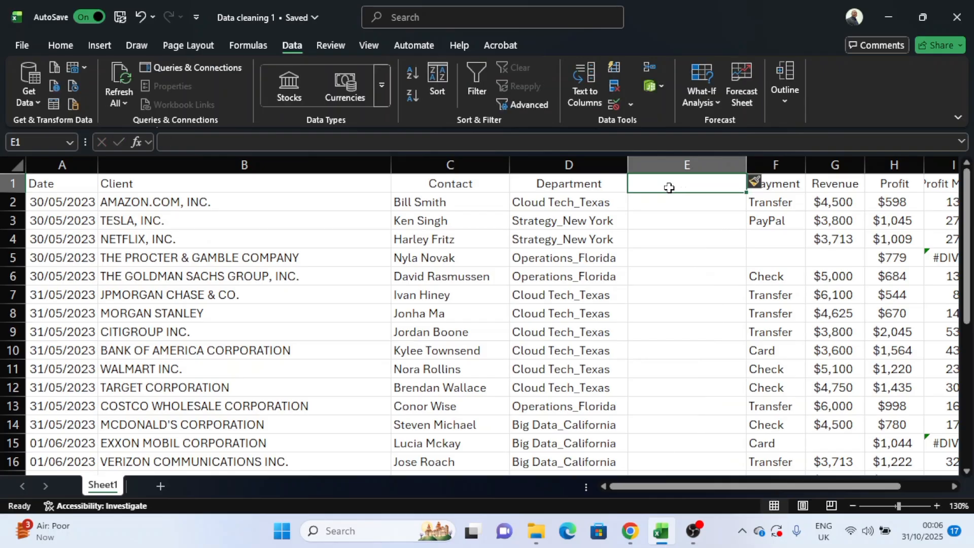
Split the Department column with Text to Columns as delimited data, using the underscore as the custom delimiter.
click(597, 170)
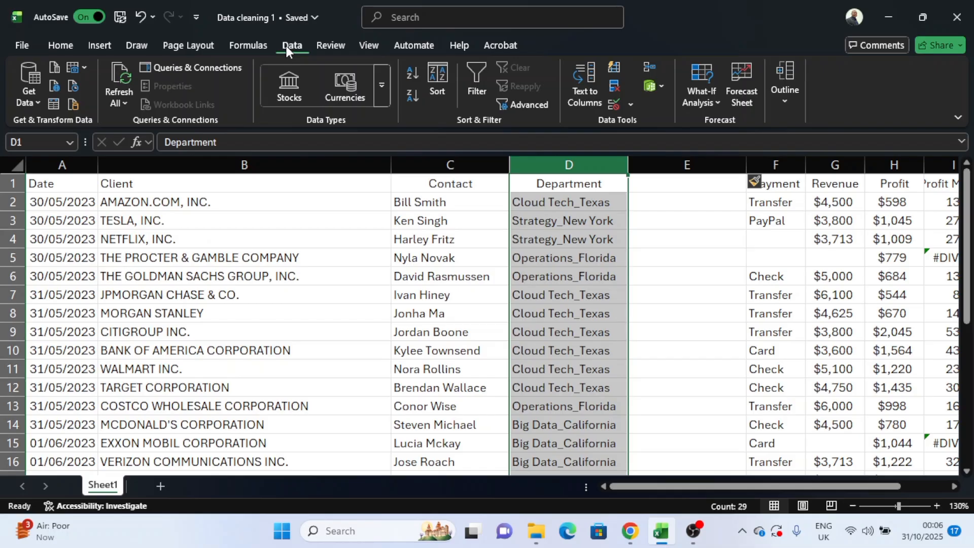
click(583, 95)
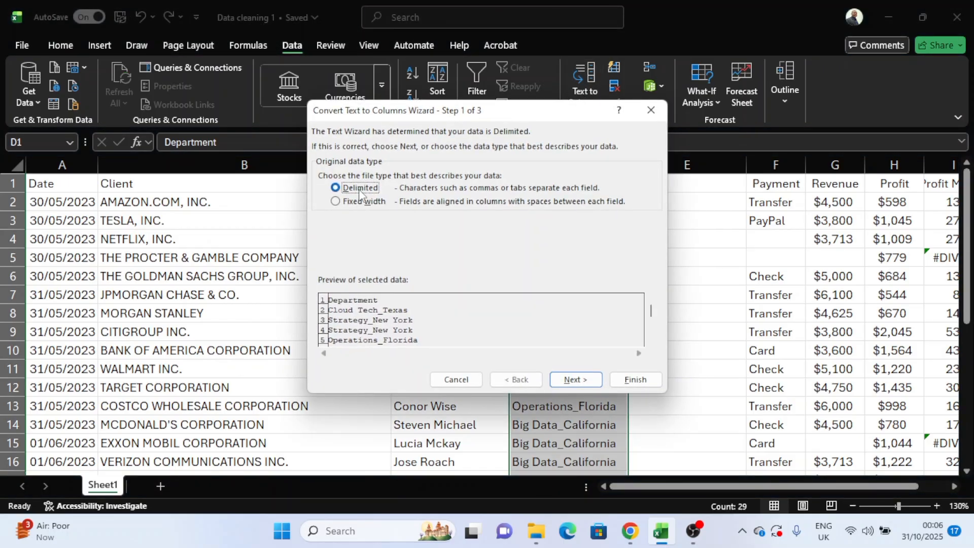
click(582, 381)
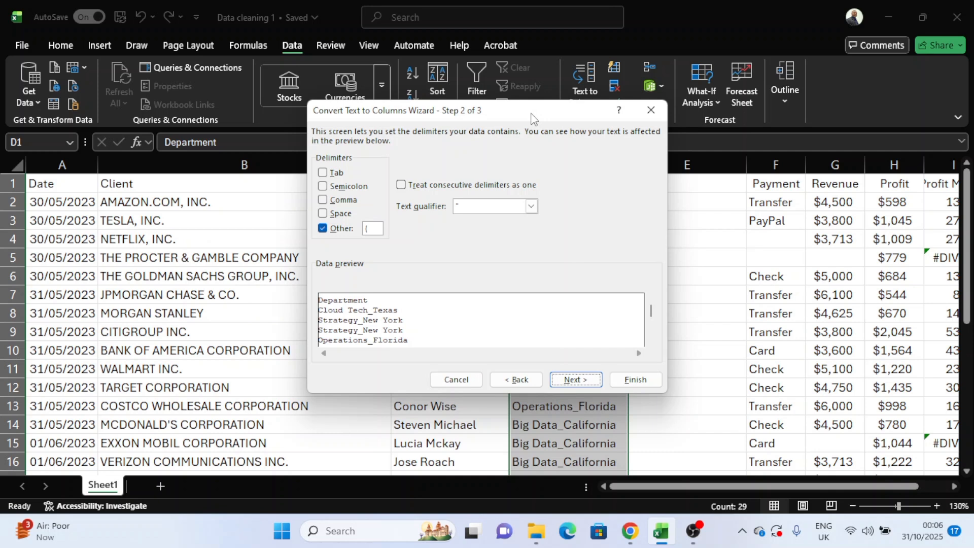
click(370, 229)
text(_)
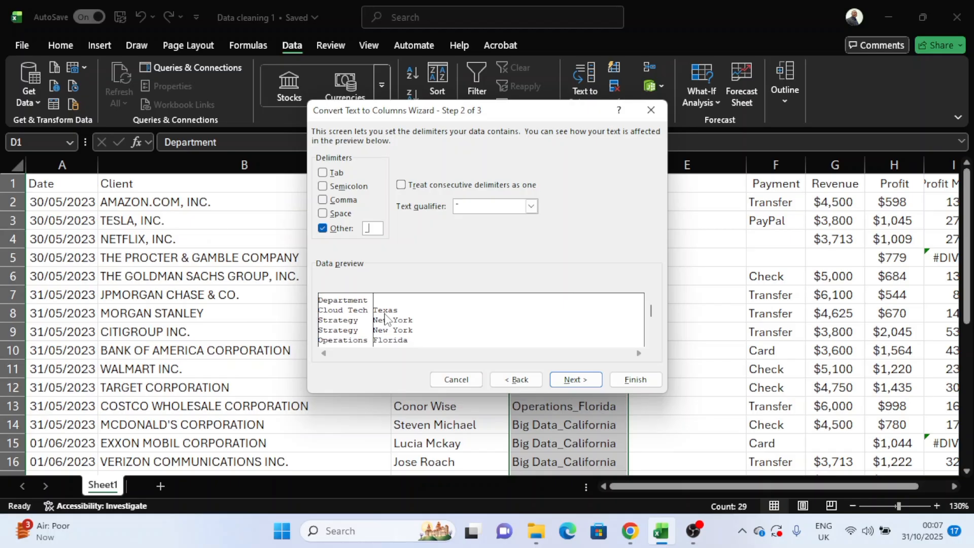
click(644, 378)
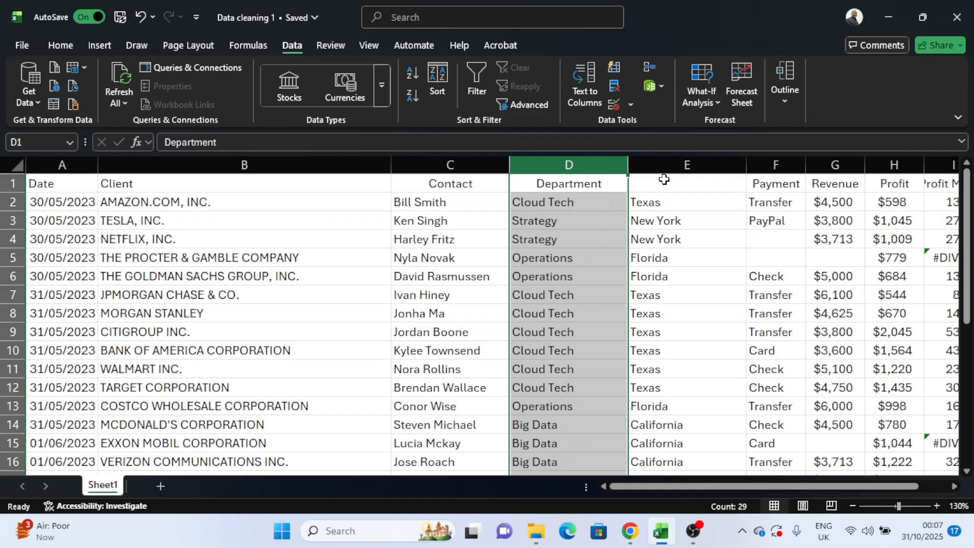
Enter the header Region in E1 above the split-off state names.
click(660, 187)
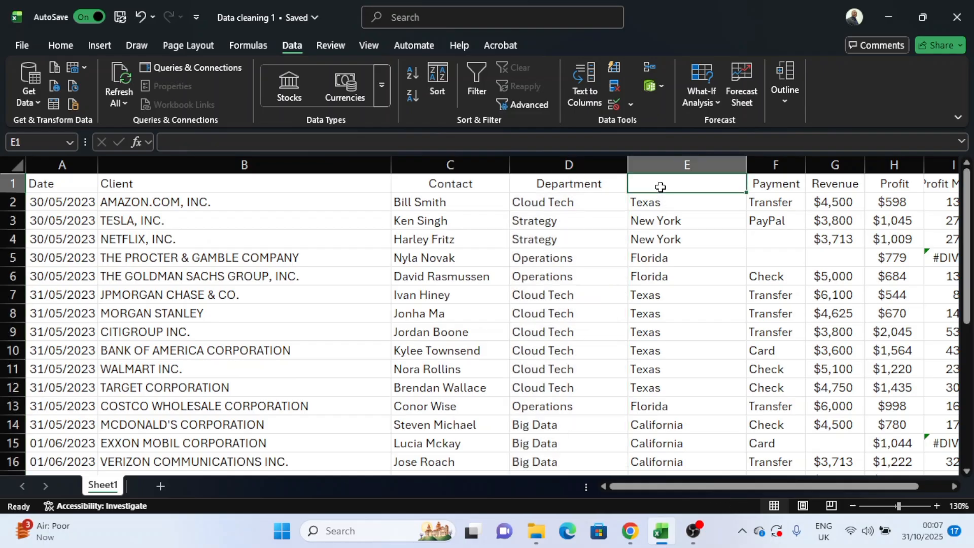
text(Region)
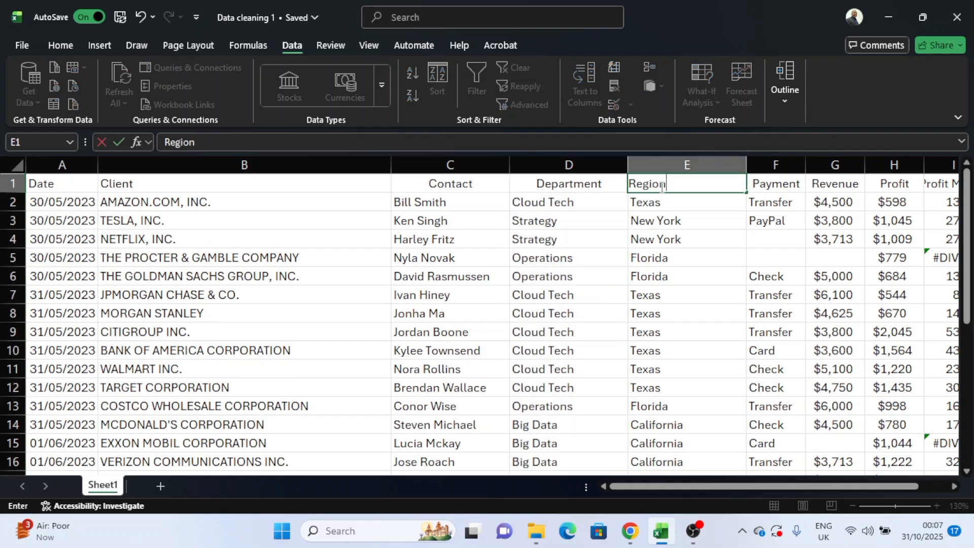
click(558, 203)
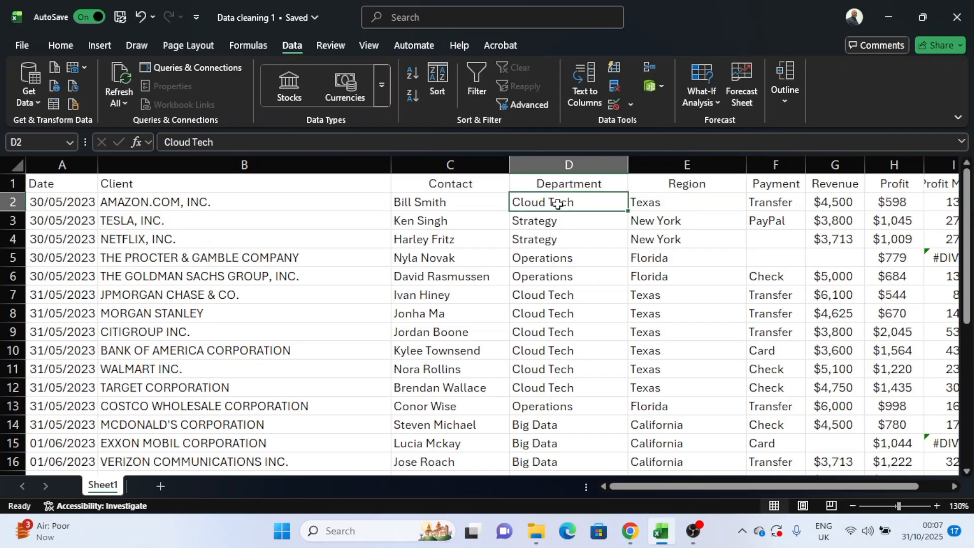
Examine the Department entries for stray spaces and the alignment of the Contact and Region headers.
double_click(594, 203)
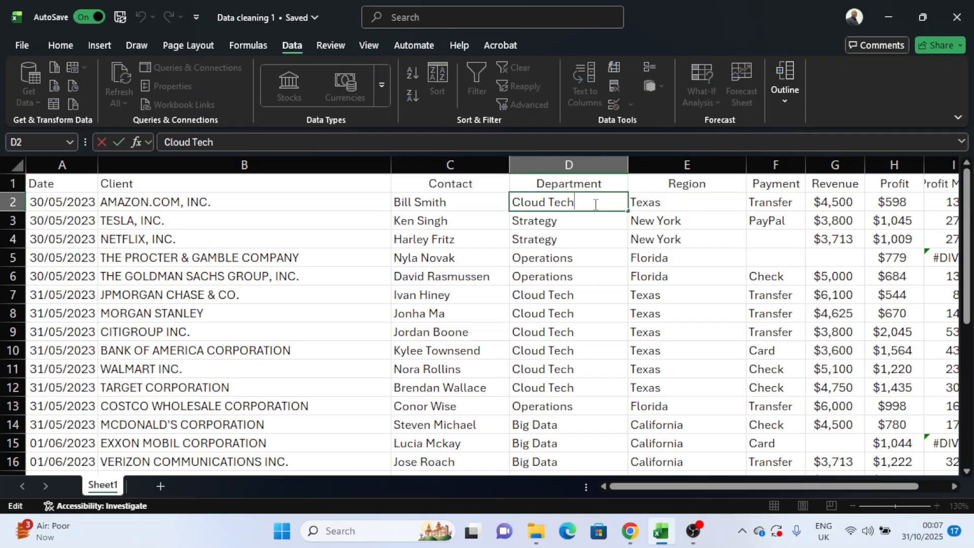
double_click(579, 226)
double_click(582, 249)
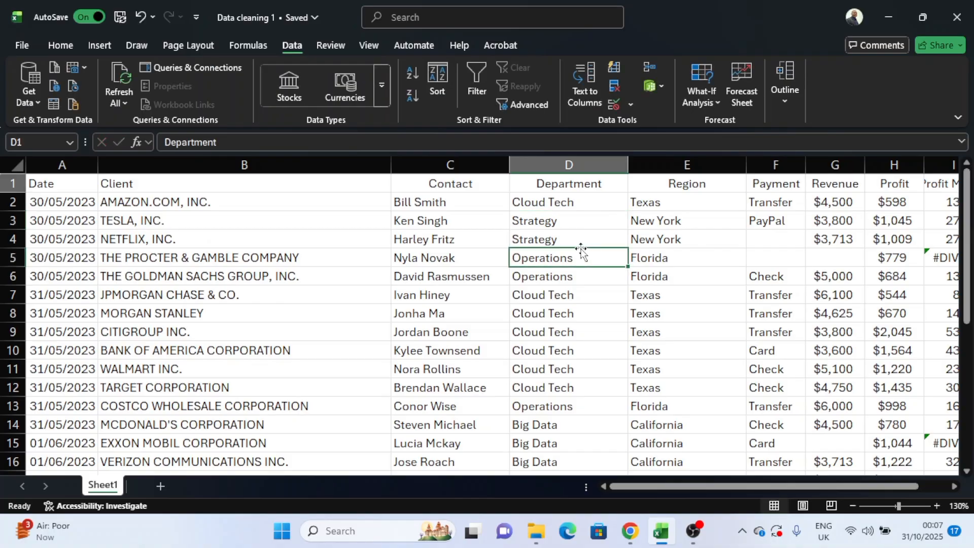
double_click(581, 241)
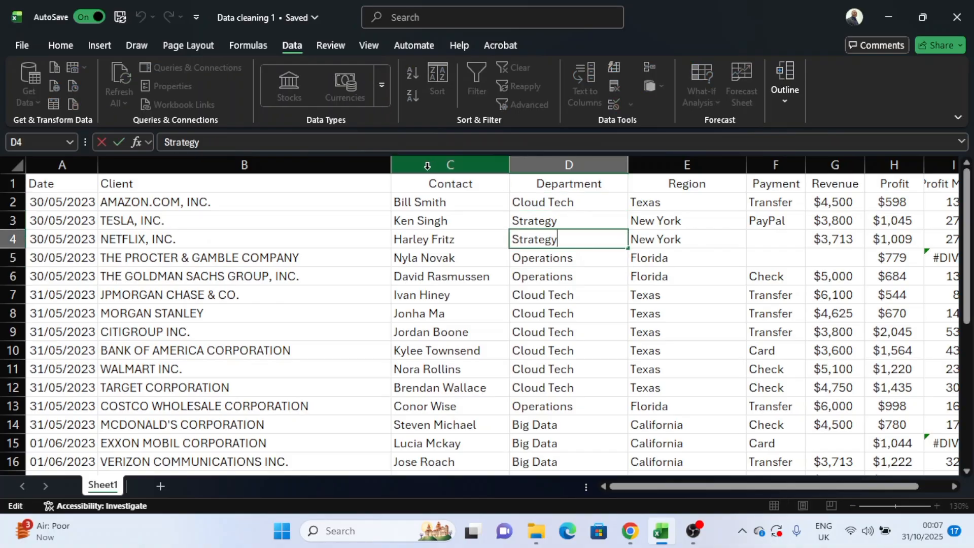
click(453, 184)
double_click(436, 183)
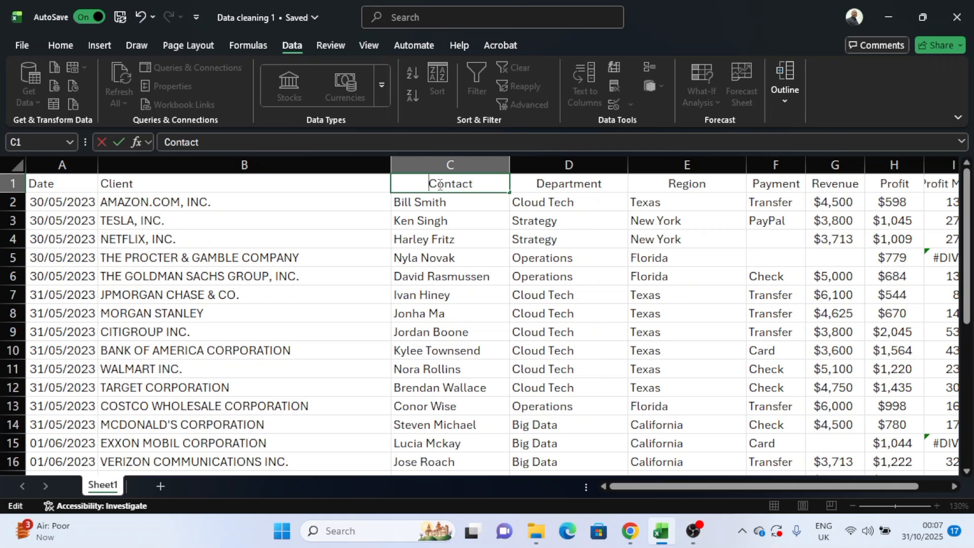
click(508, 253)
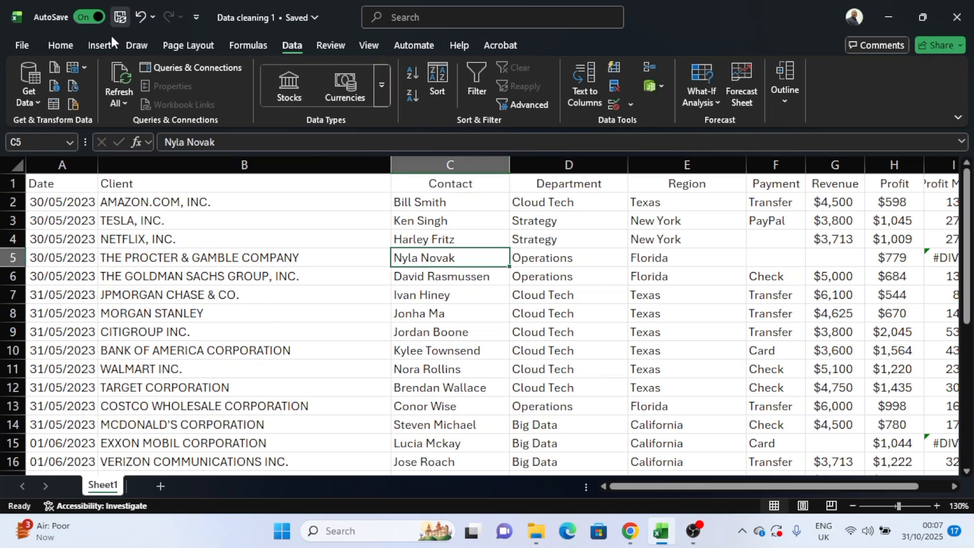
click(61, 46)
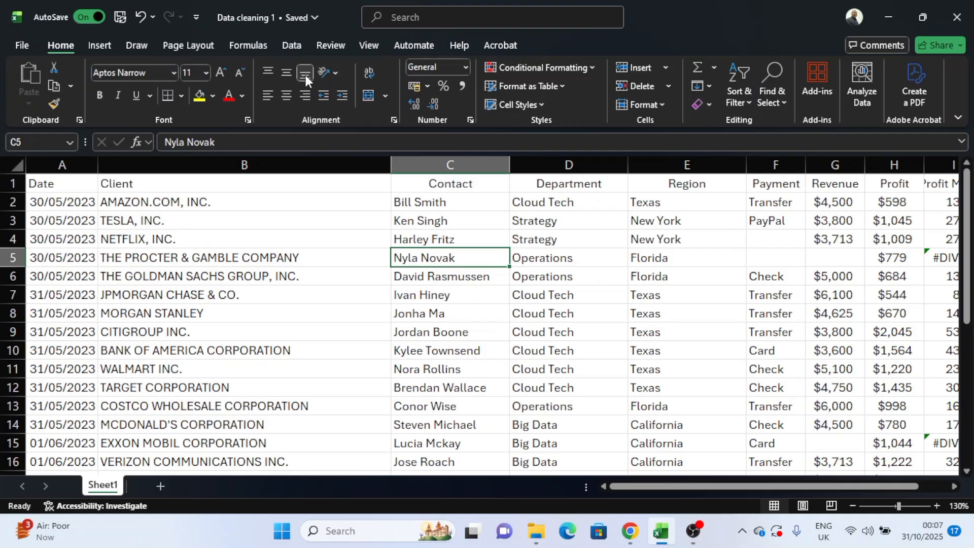
click(465, 185)
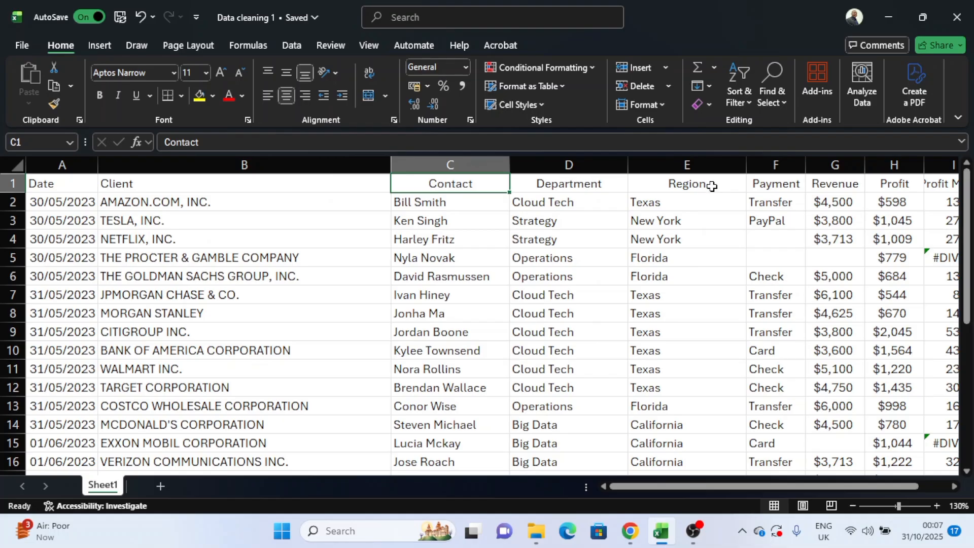
click(688, 186)
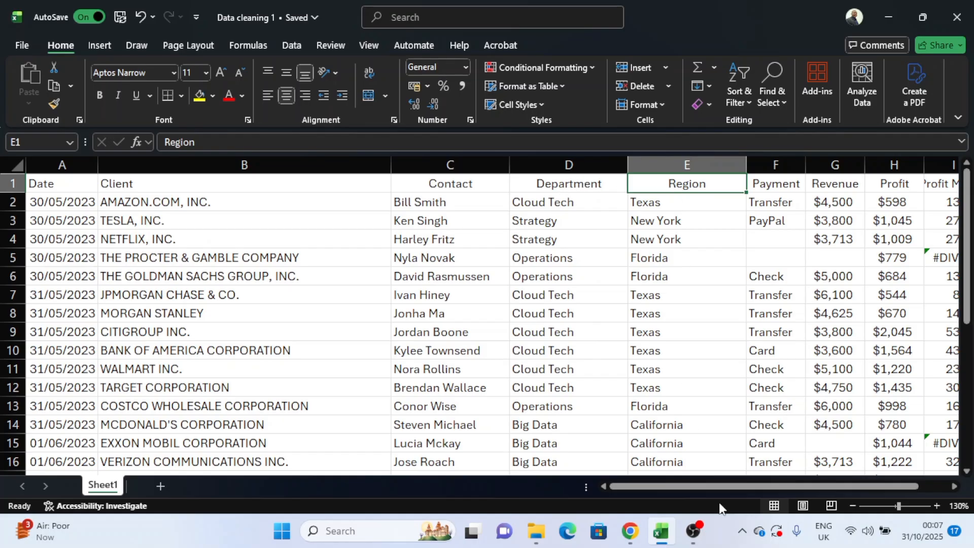
drag(730, 486, 760, 487)
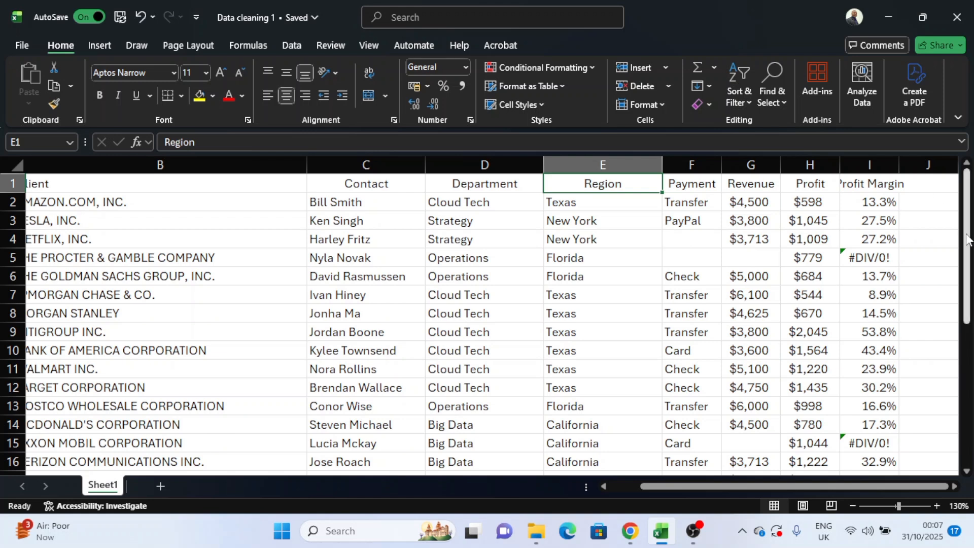
drag(967, 239, 968, 238)
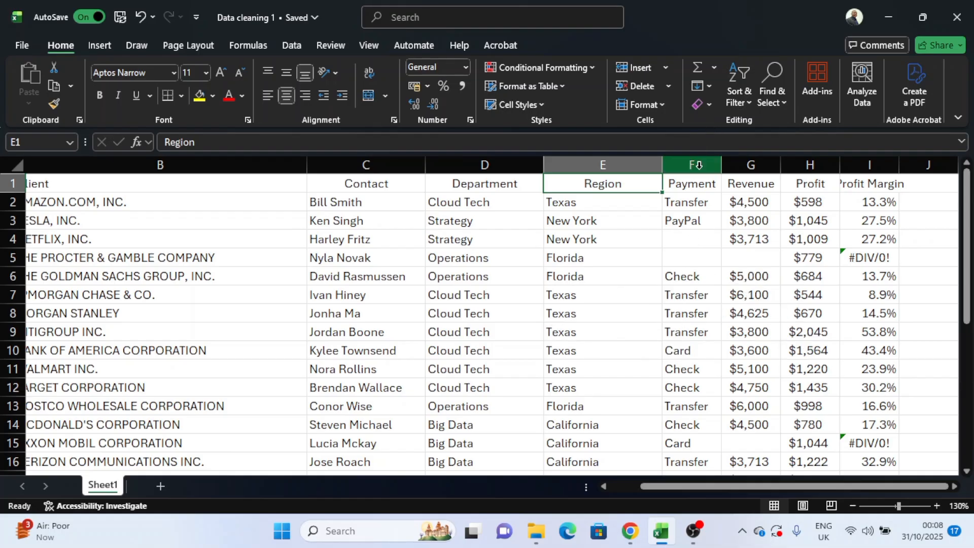
click(697, 184)
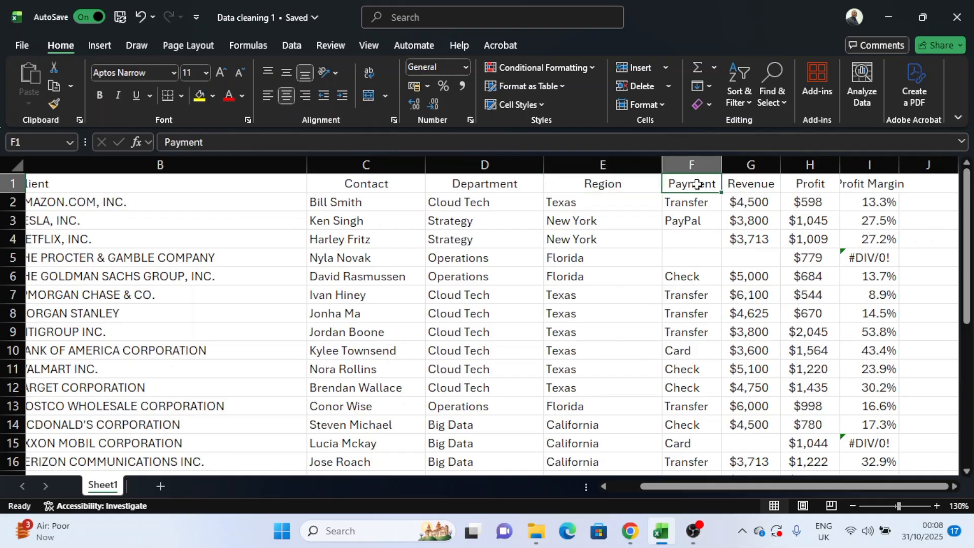
key(ctrl+t)
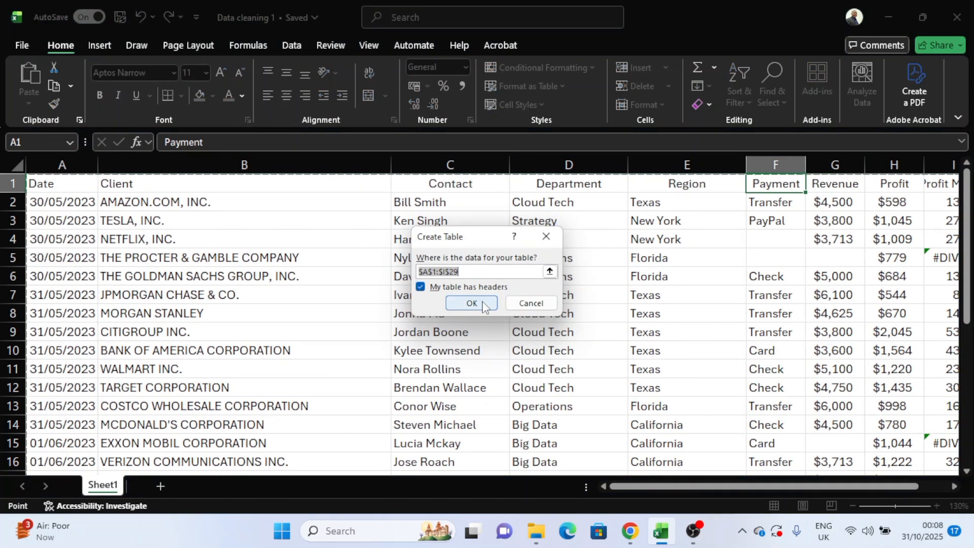
click(531, 303)
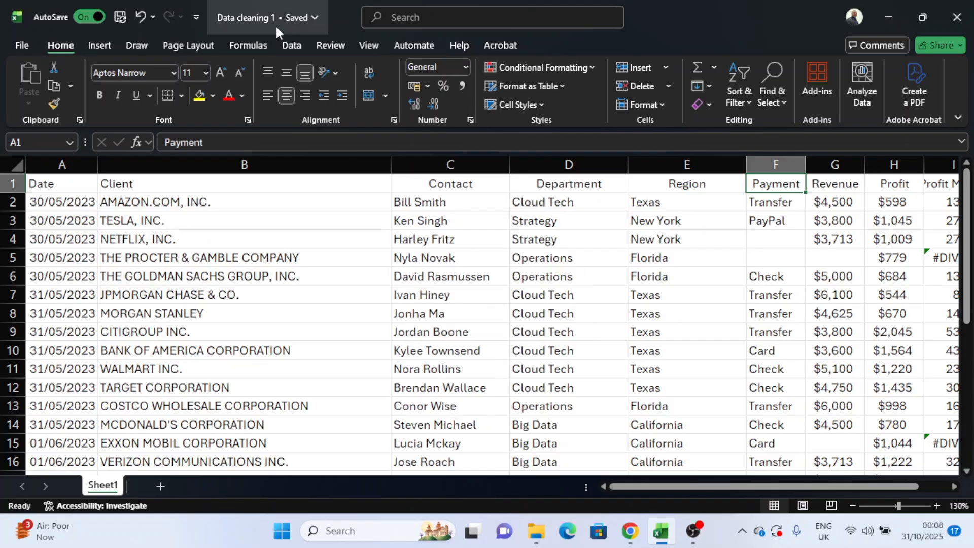
Add filters to the header row and filter the Payment column to show only blanks.
click(306, 45)
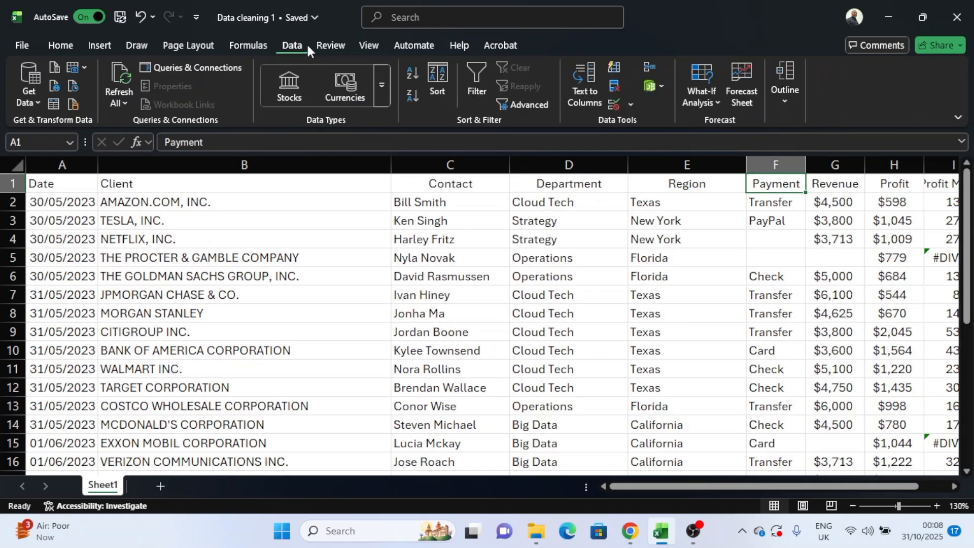
click(480, 68)
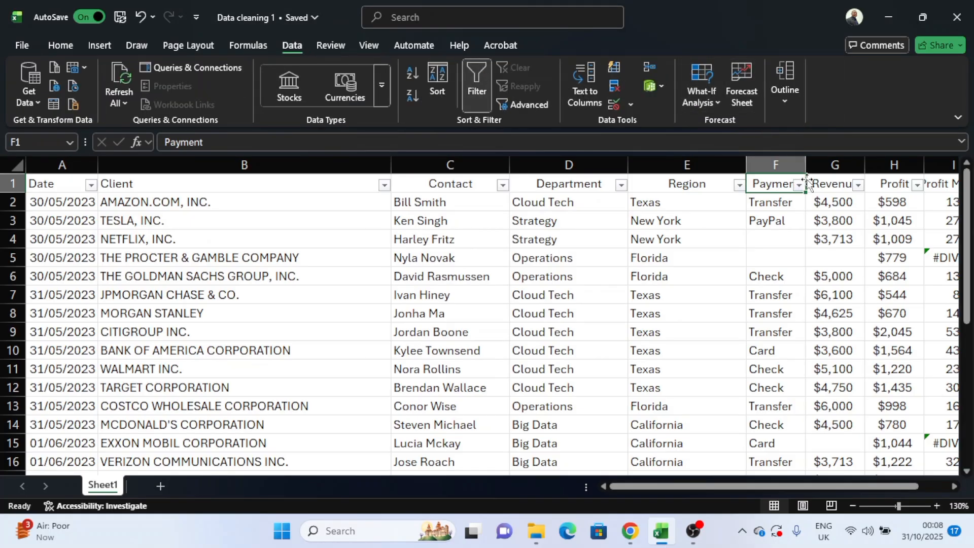
click(799, 185)
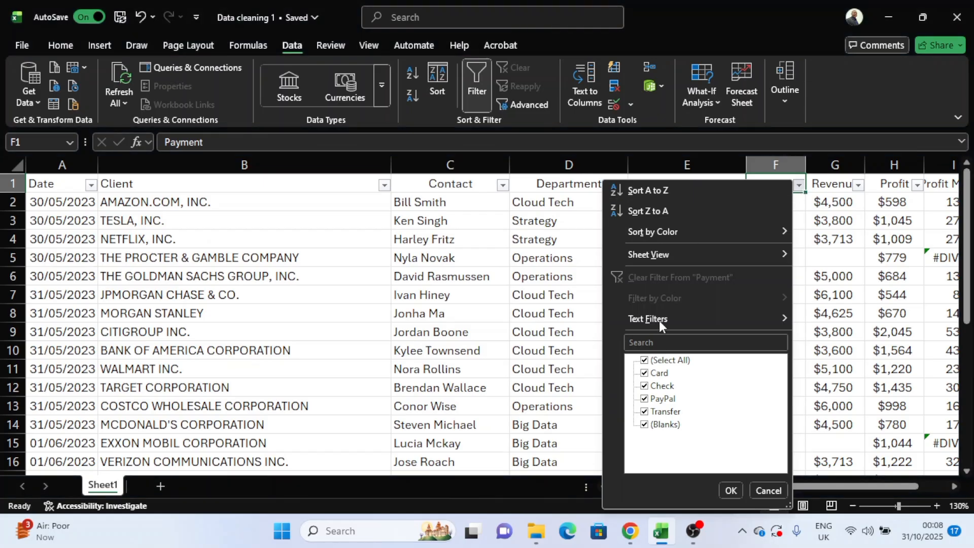
click(644, 361)
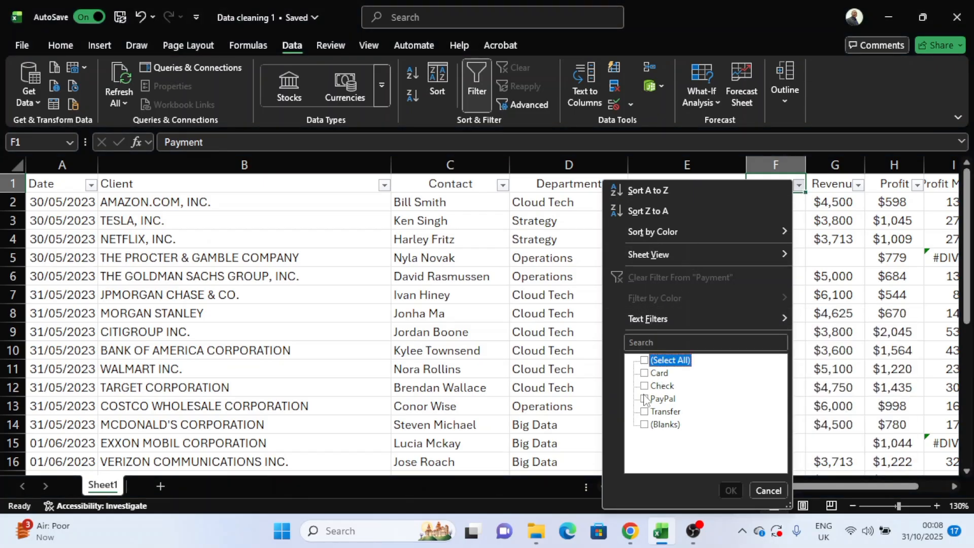
click(645, 425)
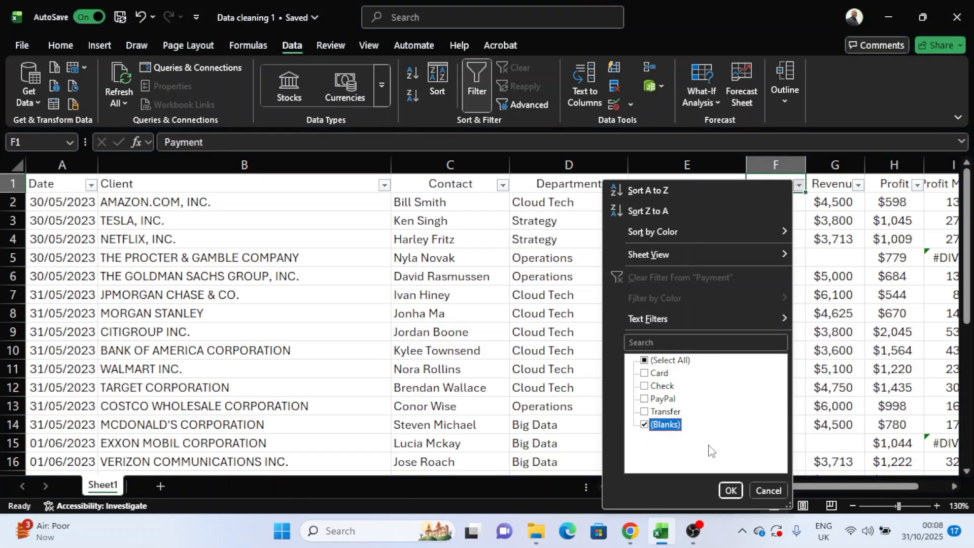
click(732, 489)
Fill the blank Payment cells F4 and F5 with Others, and remove the filter from the sheet.
click(795, 206)
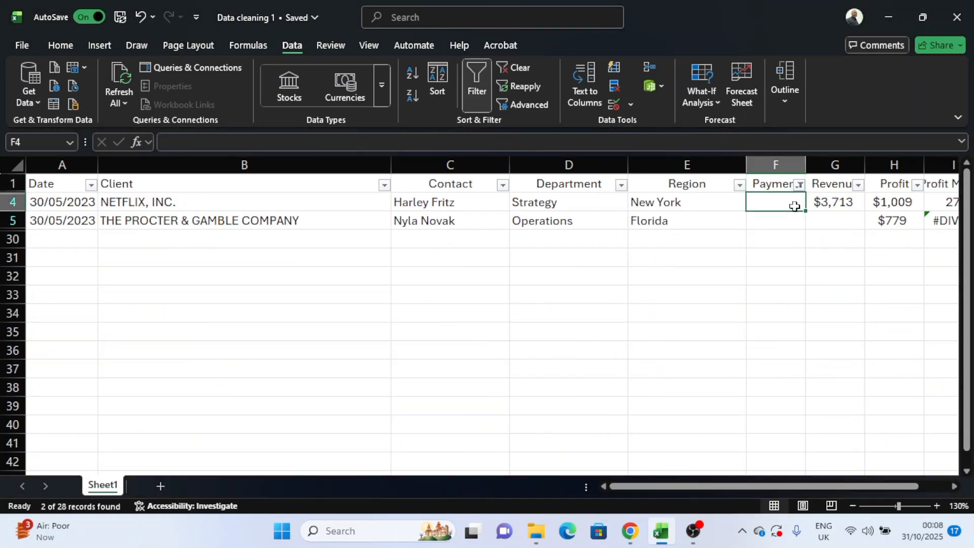
text(Ot)
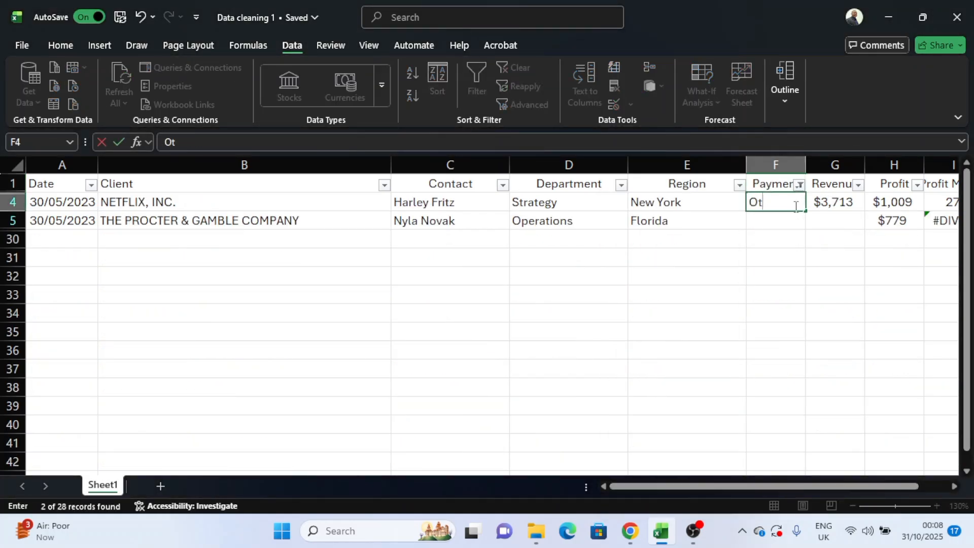
text(hers)
drag(805, 210, 805, 228)
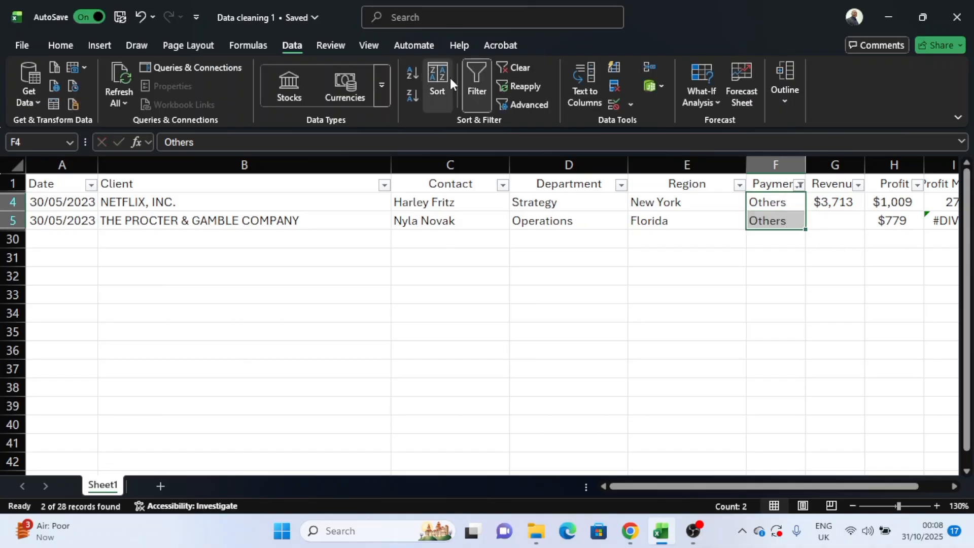
click(487, 77)
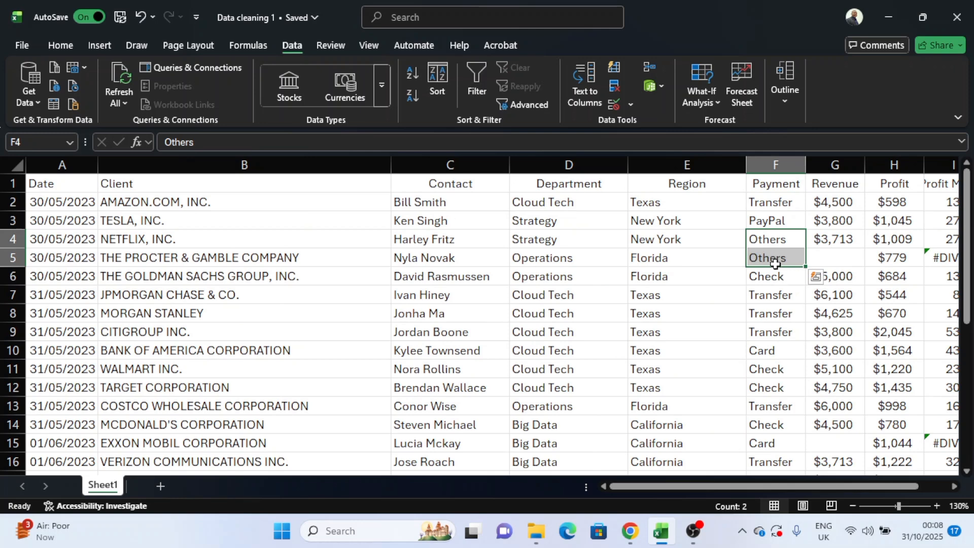
click(781, 290)
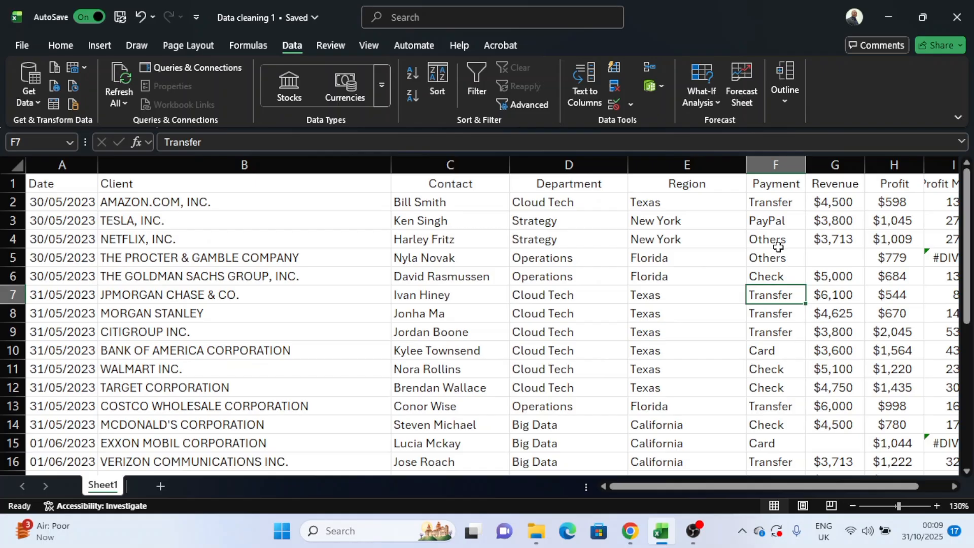
Calculate the average revenue in cell J4 with the formula =AVERAGE(G2:G29).
click(954, 486)
click(954, 486)
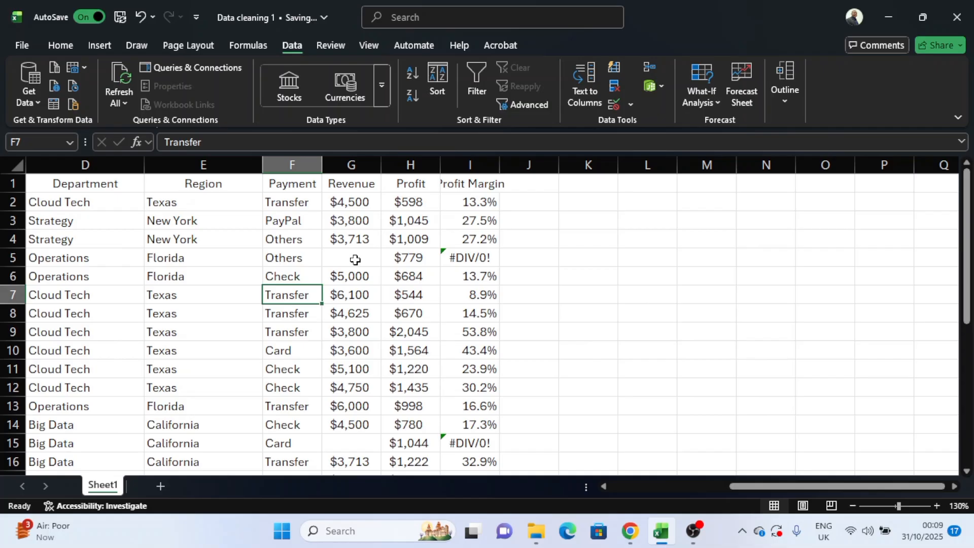
click(476, 262)
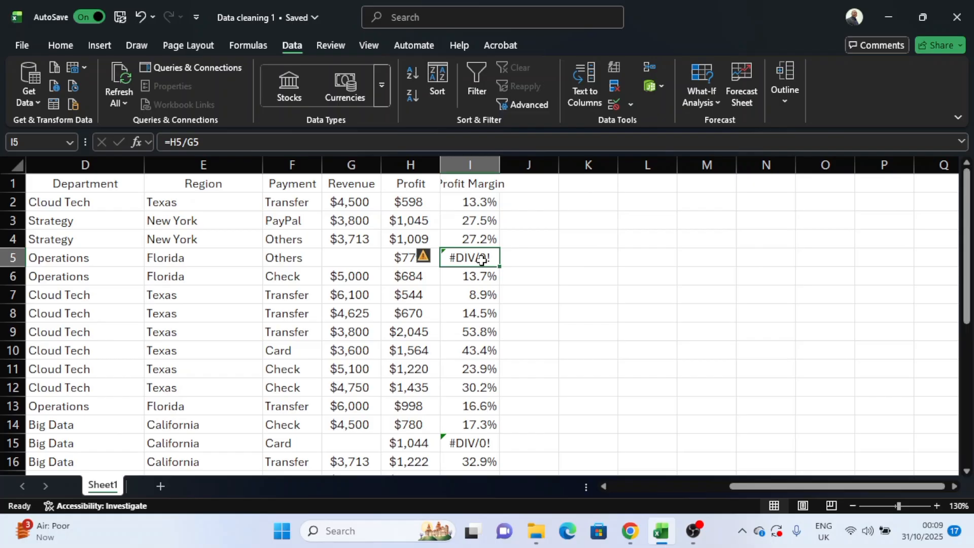
click(537, 240)
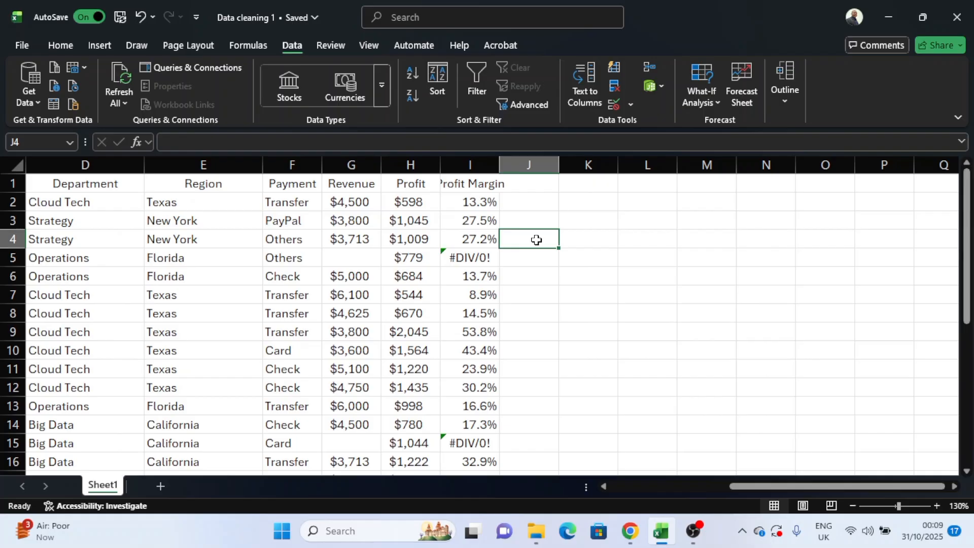
text(=avera)
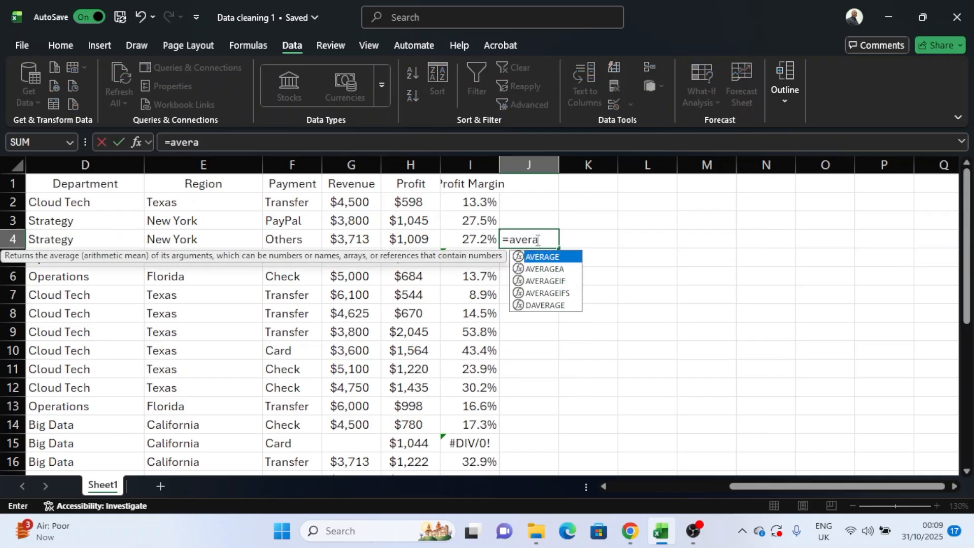
key(Tab)
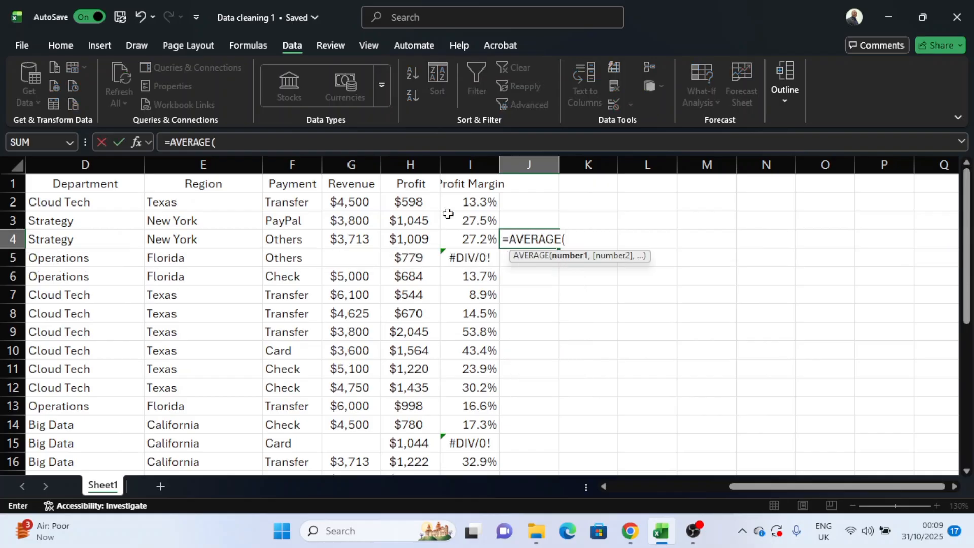
click(354, 203)
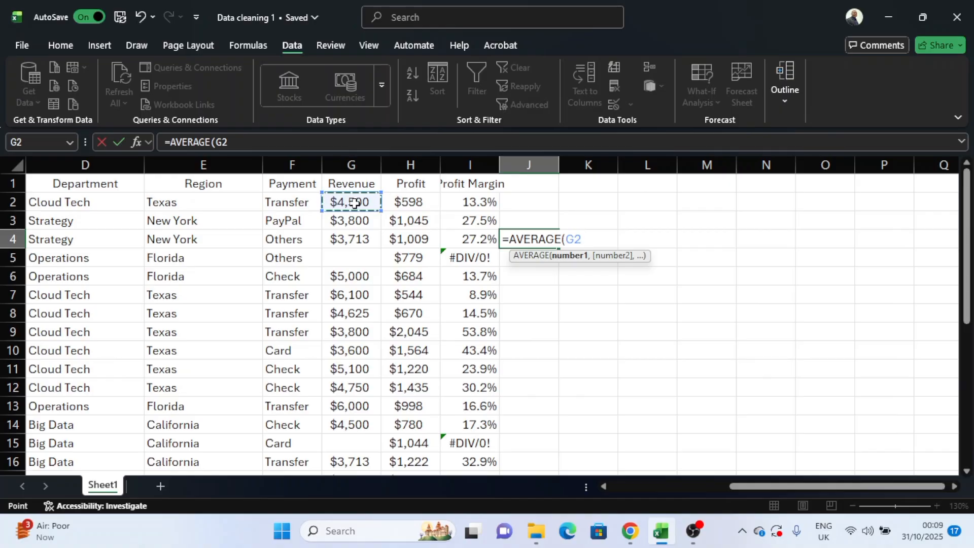
key(ctrl+shift+Down)
key(ctrl+shift+Down)
key(ctrl+shift+Down)
key(ctrl+shift+Down)
key(ctrl+shift+Down)
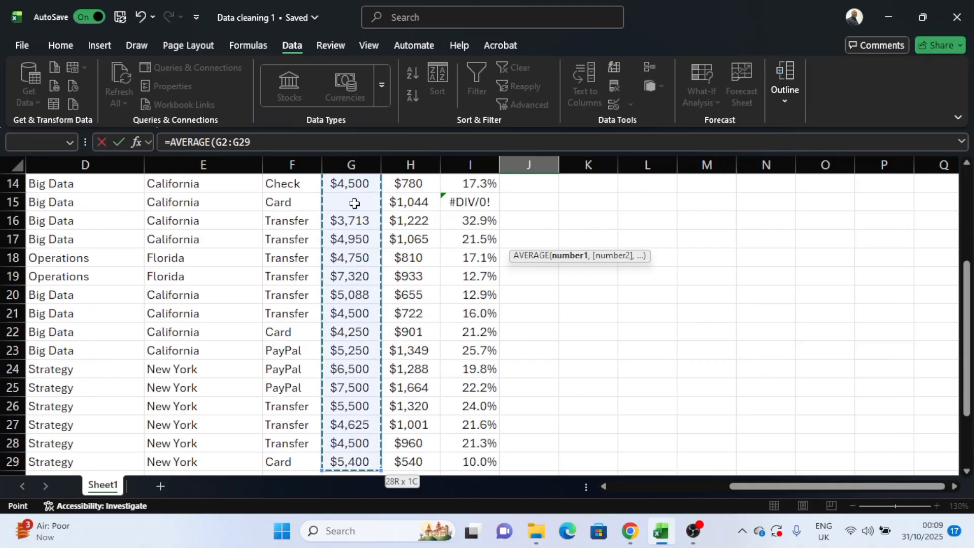
key(ctrl+shift+Down)
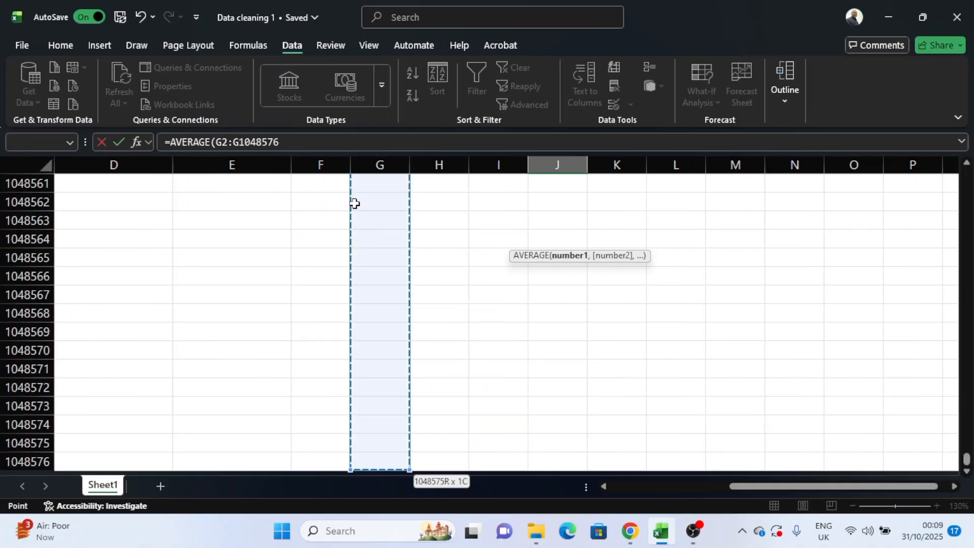
key(ctrl+shift+Up)
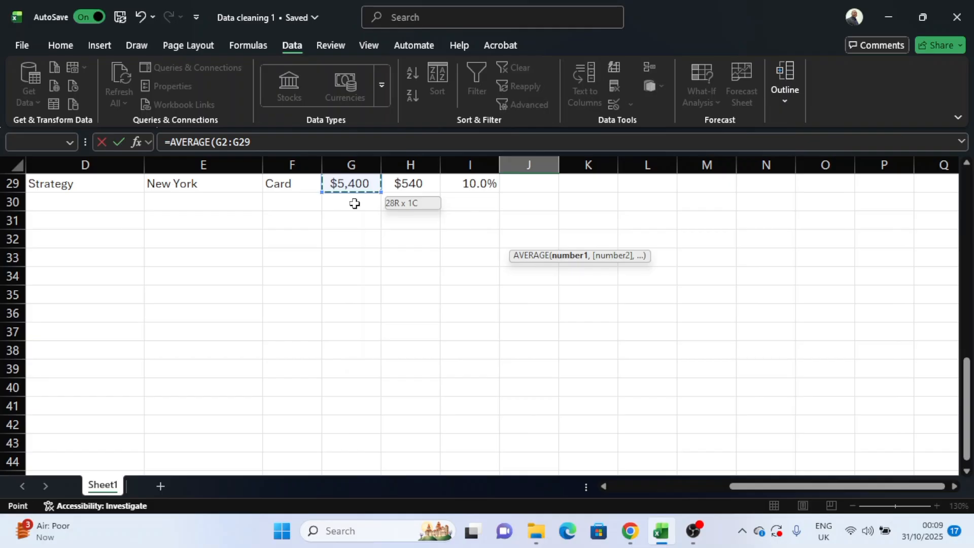
text())
key(Return)
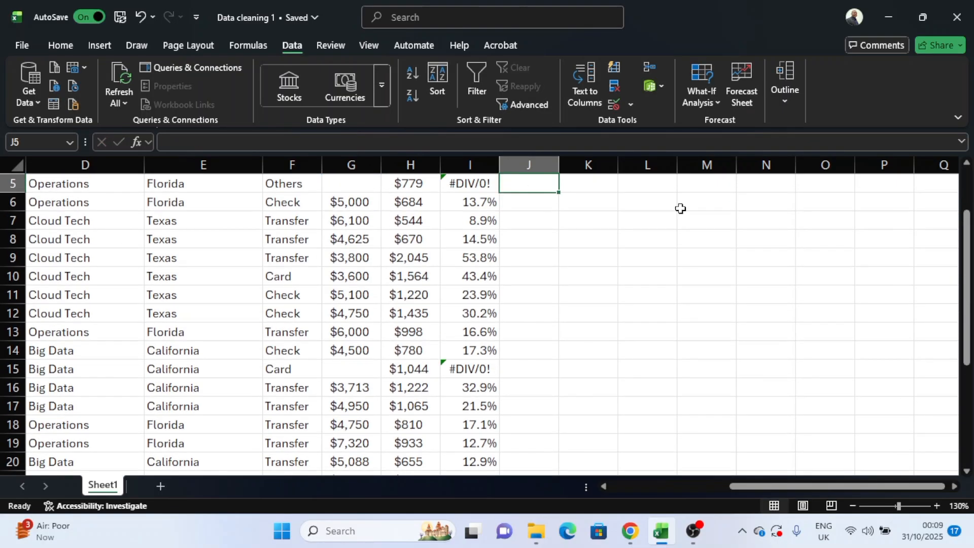
drag(967, 279, 968, 251)
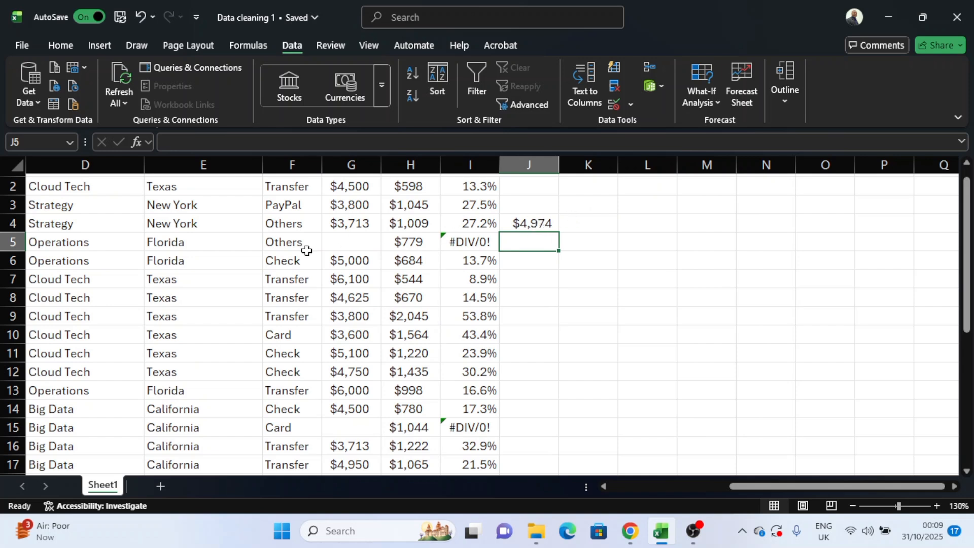
click(542, 223)
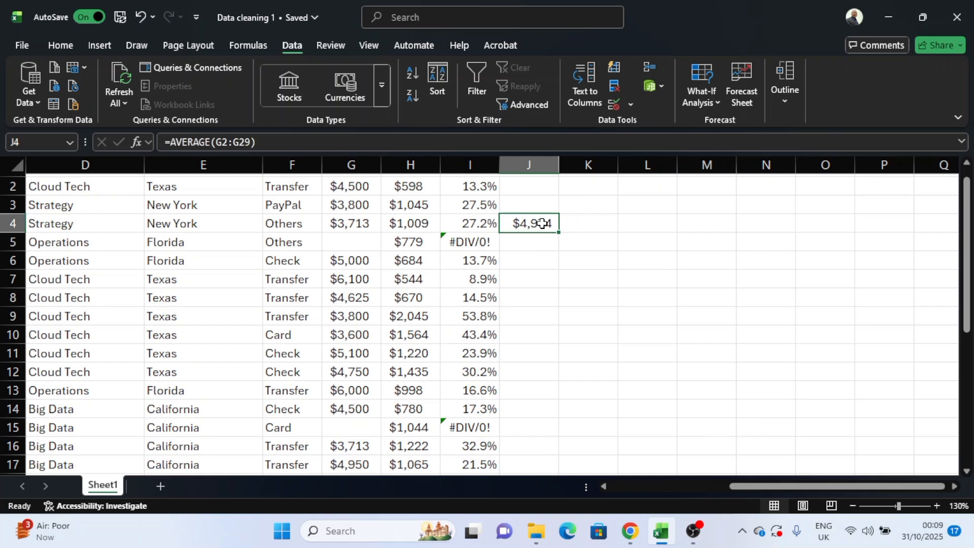
Replace the average formula in cell J4 with its plain value by pasting it back as values only.
key(ctrl+c)
key(ctrl+v)
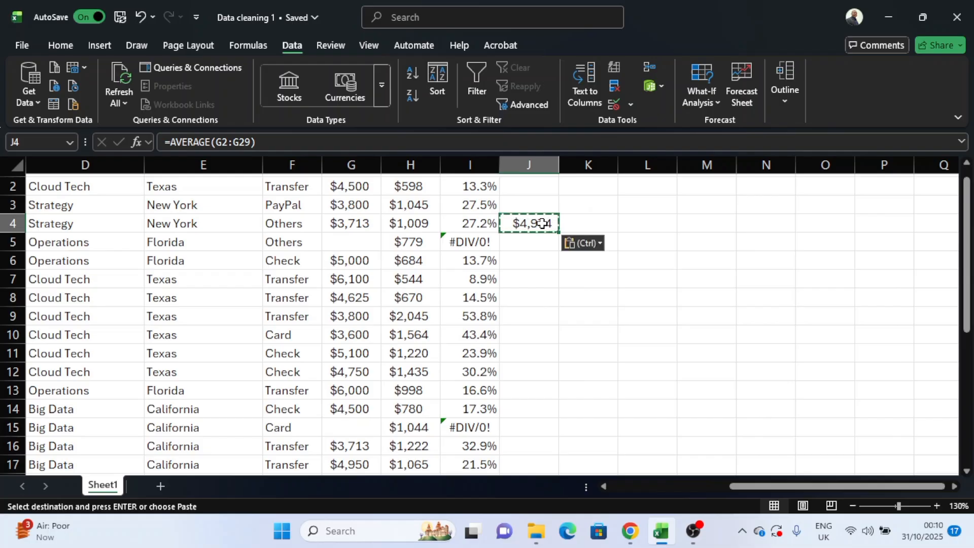
click(581, 244)
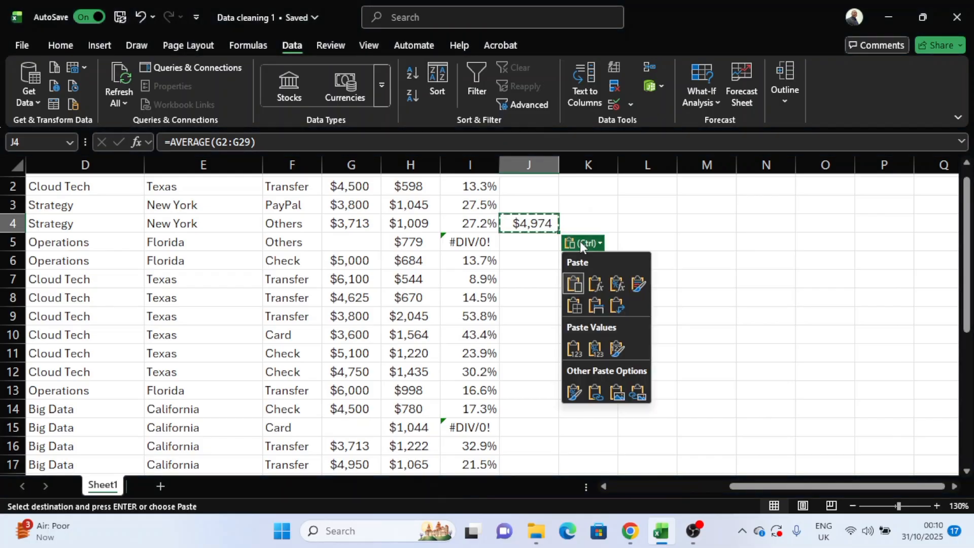
click(574, 348)
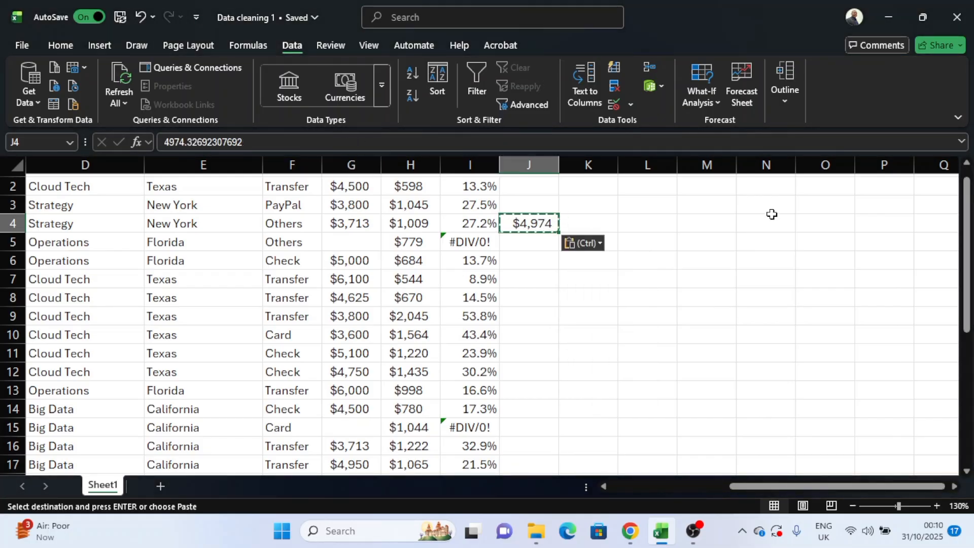
drag(969, 262, 969, 205)
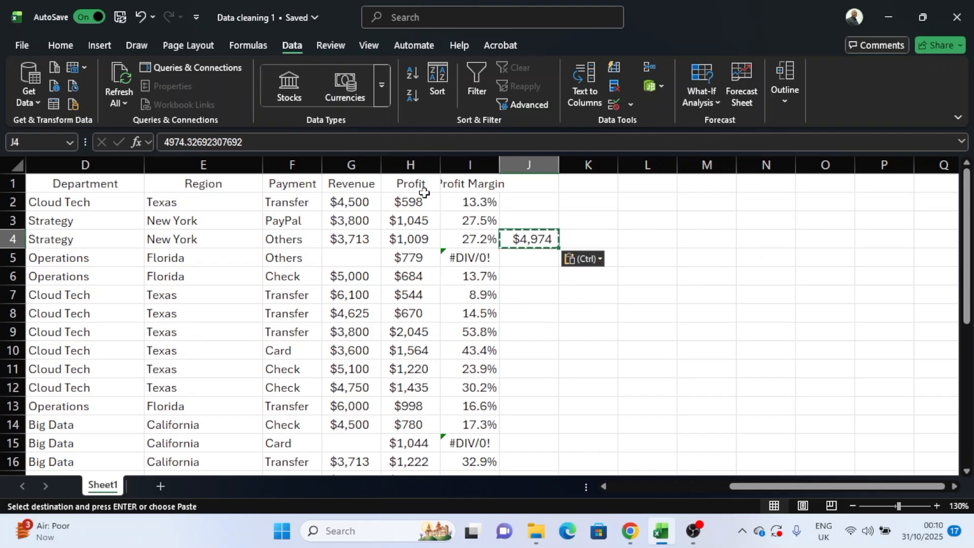
click(352, 186)
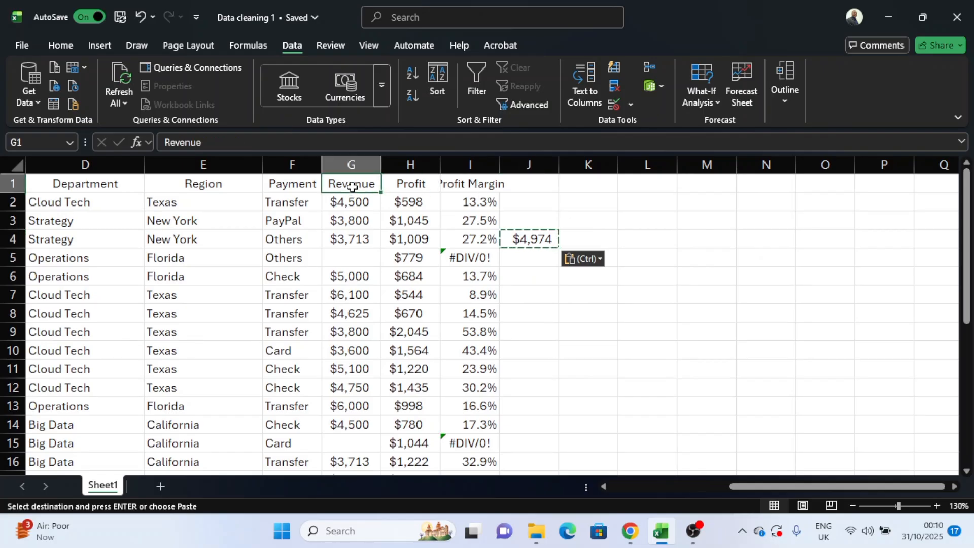
key(ctrl+t)
click(471, 303)
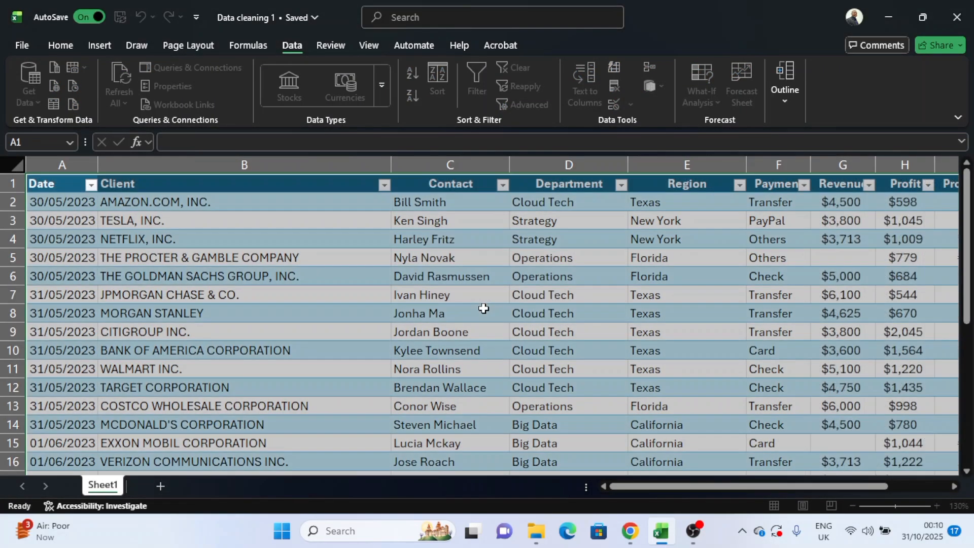
key(ctrl+z)
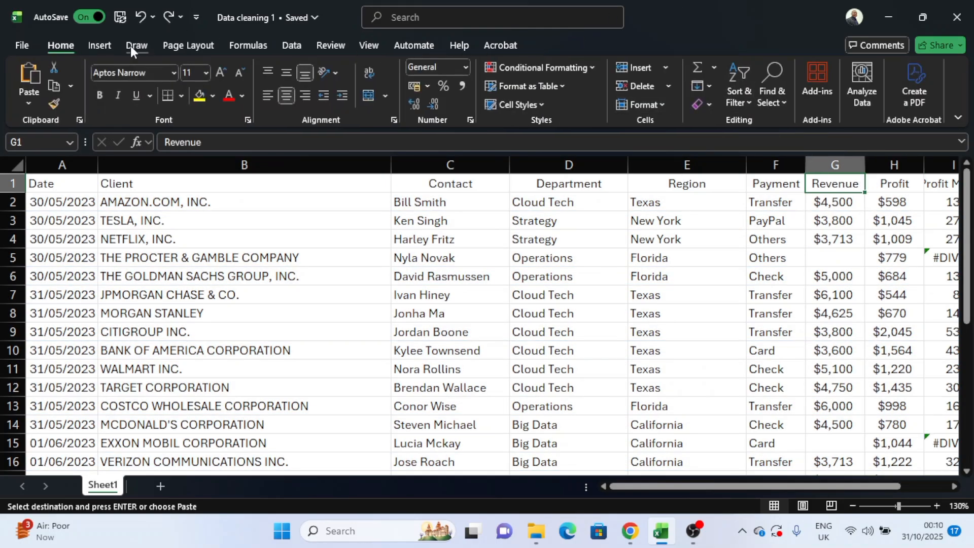
Add filters to the header row of the client data.
click(303, 40)
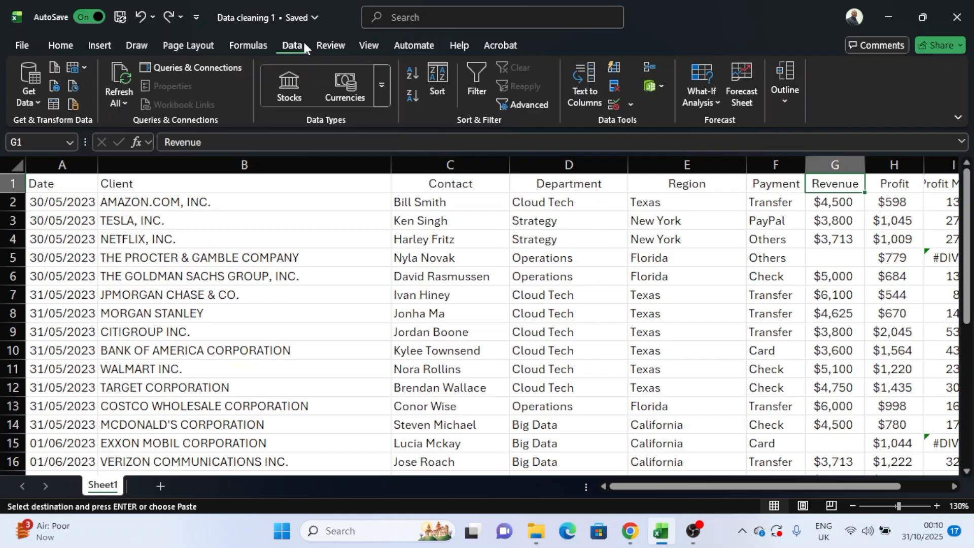
click(476, 77)
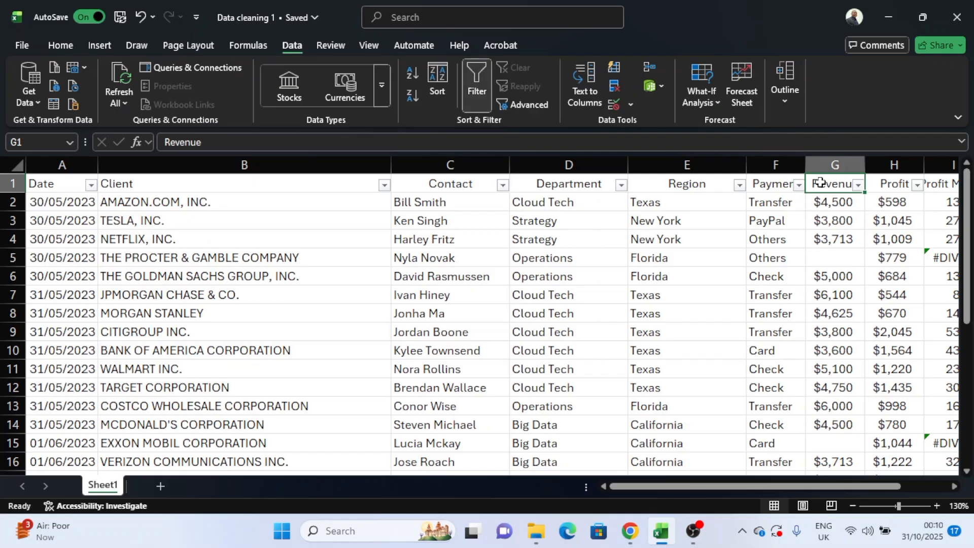
click(858, 185)
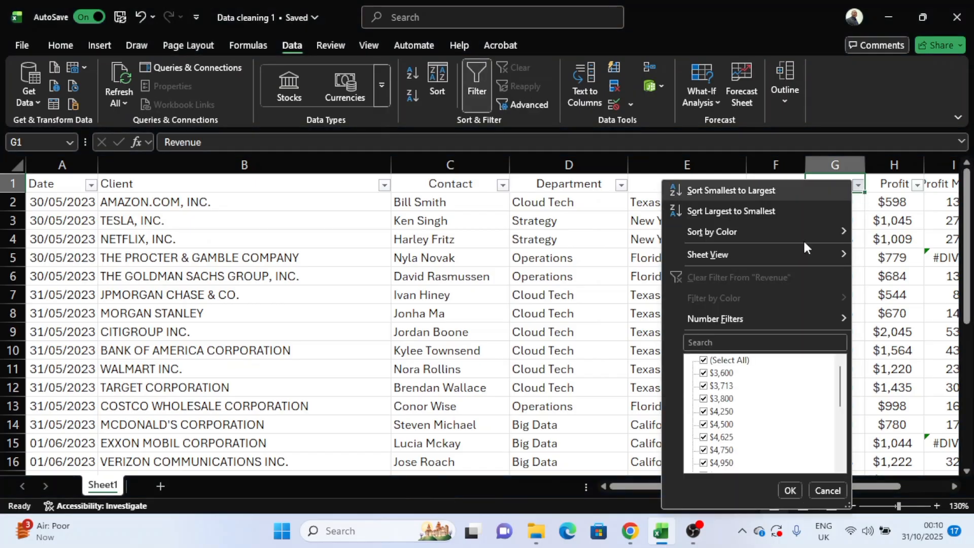
click(704, 360)
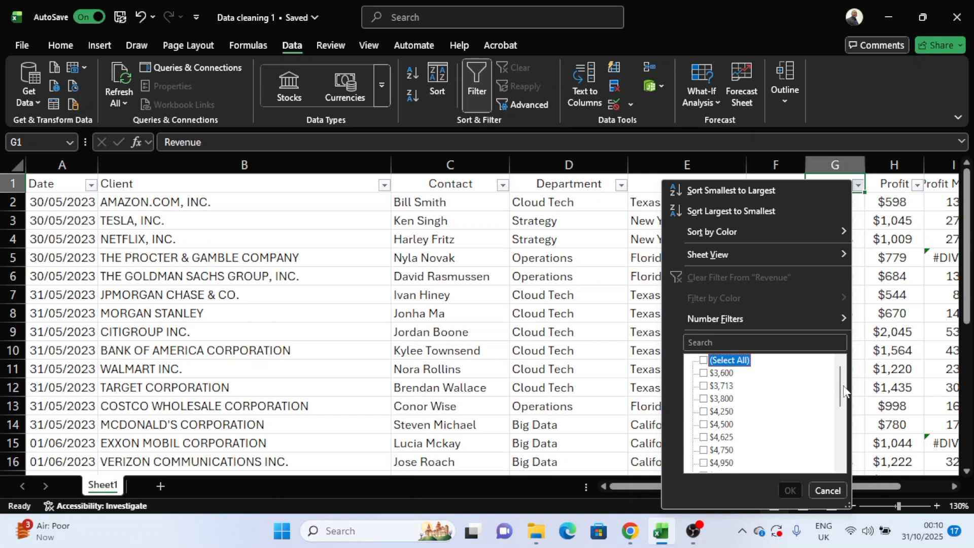
drag(839, 390, 846, 457)
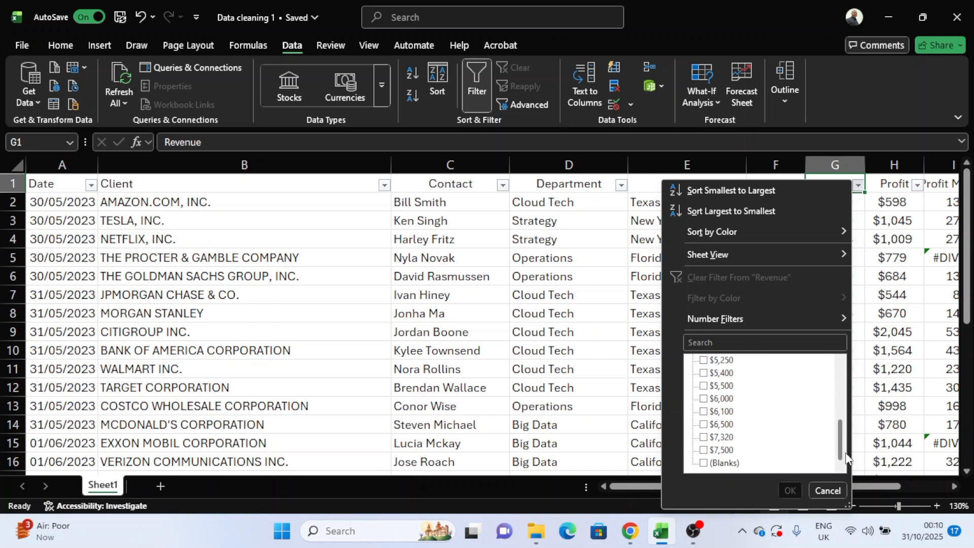
click(704, 463)
click(789, 491)
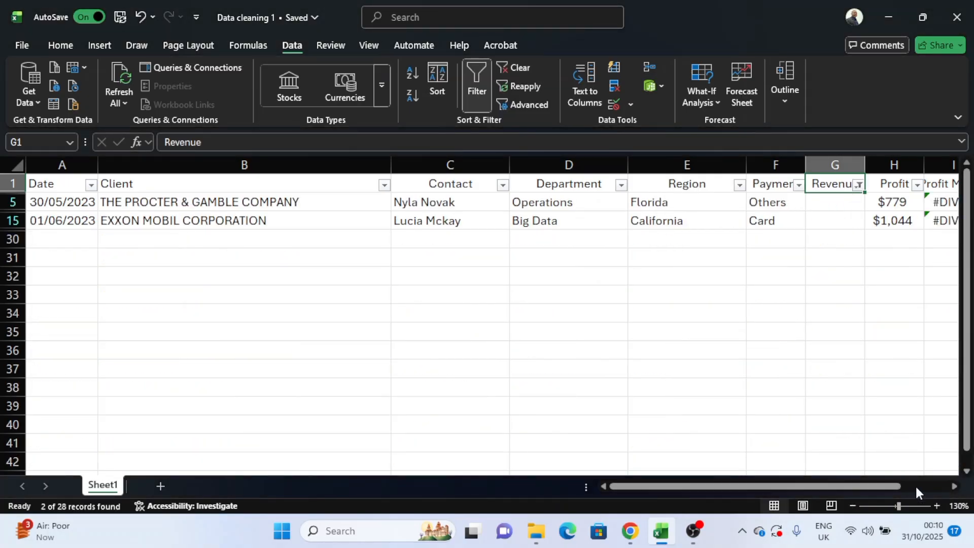
drag(884, 485, 949, 480)
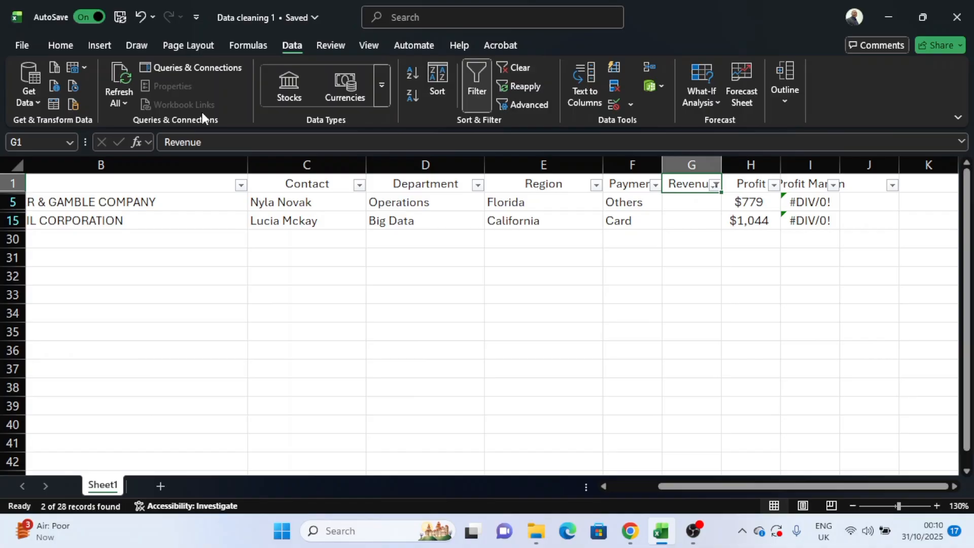
key(ctrl+z)
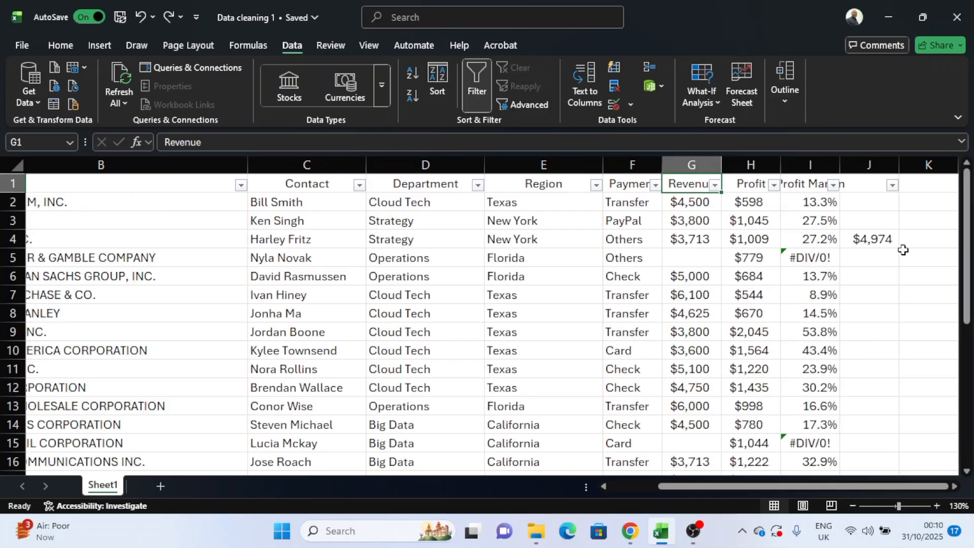
Copy the average revenue value from cell J4 into cell J5, beside the first row with blank Revenue.
click(870, 240)
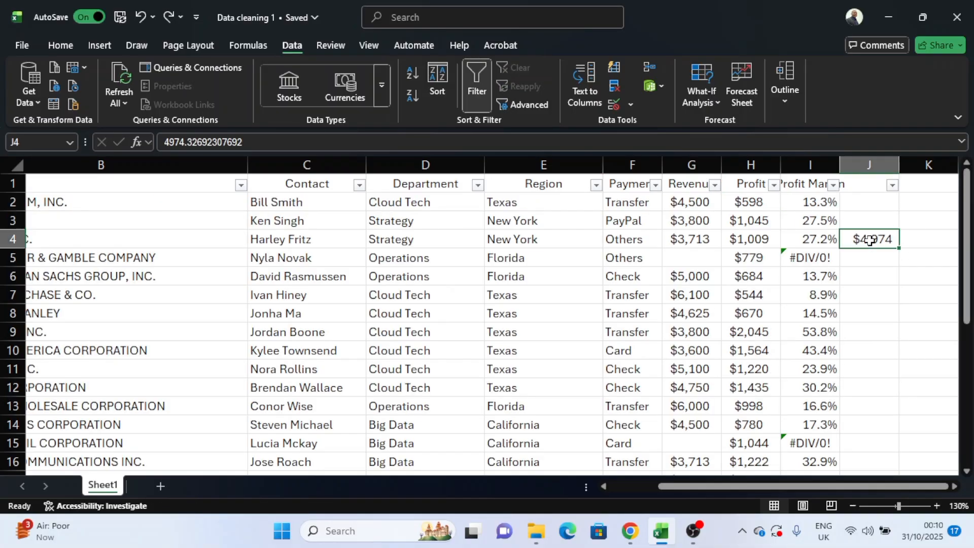
key(ctrl+c)
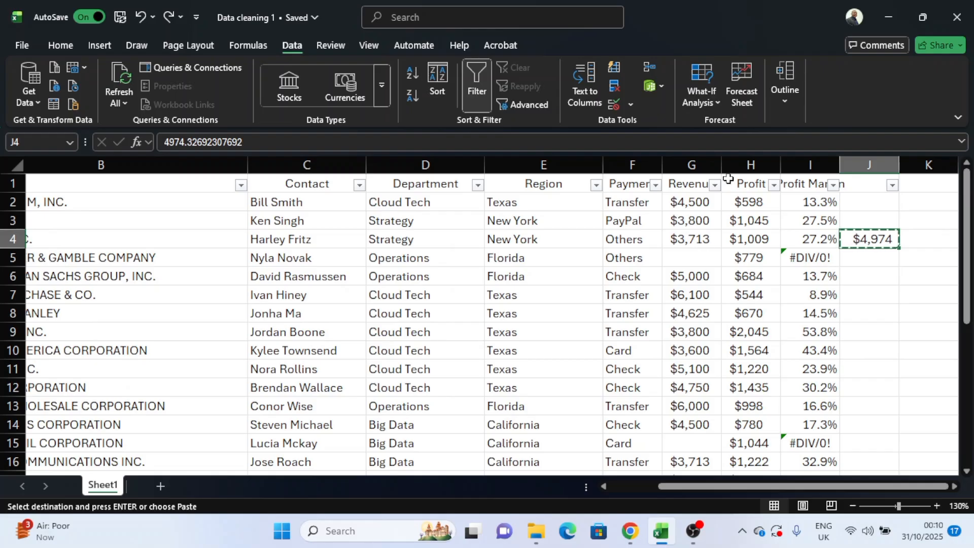
click(872, 263)
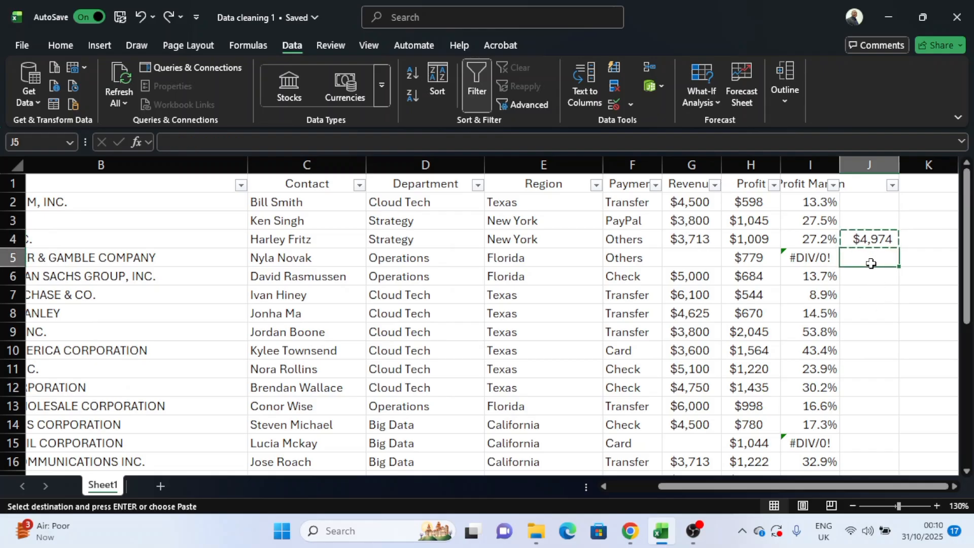
key(ctrl+v)
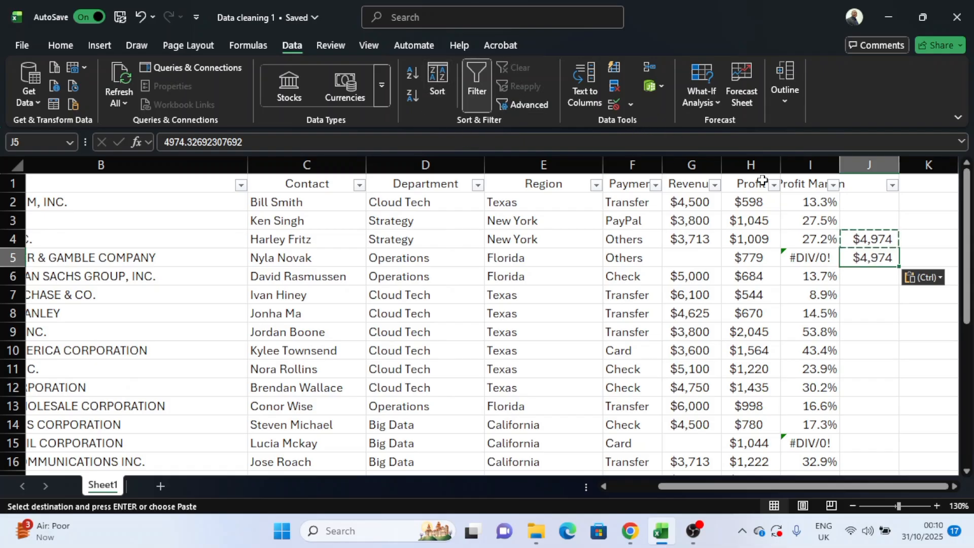
Filter the Revenue column to show only the blank entries.
click(715, 184)
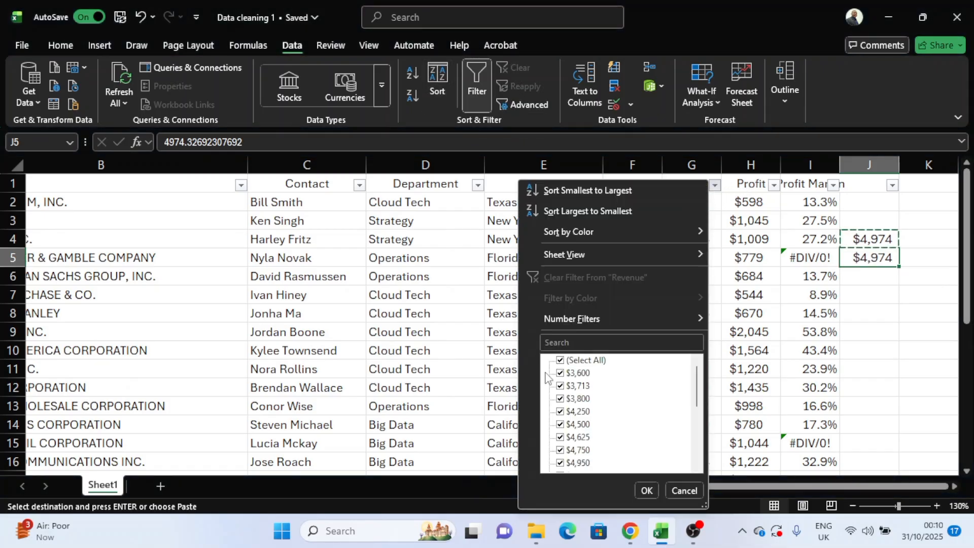
click(560, 361)
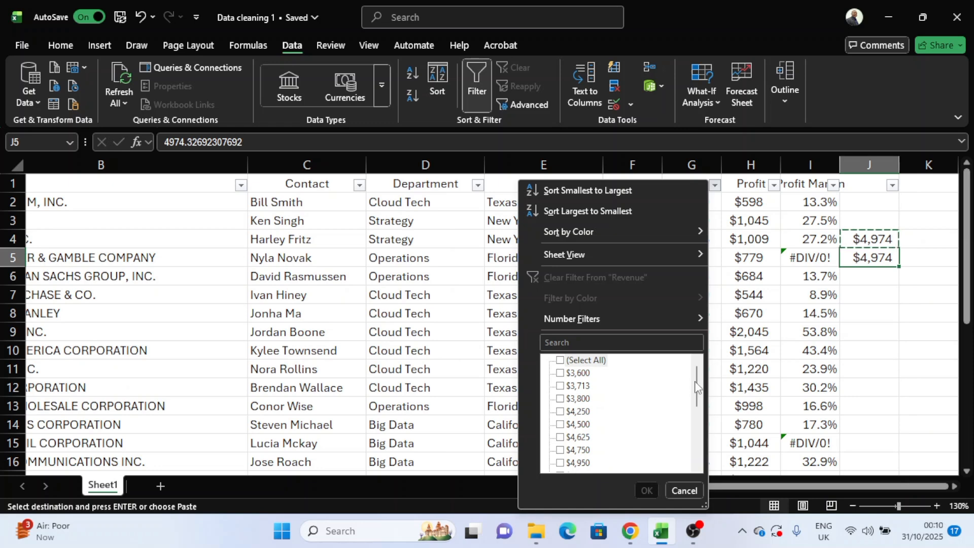
drag(697, 391, 697, 446)
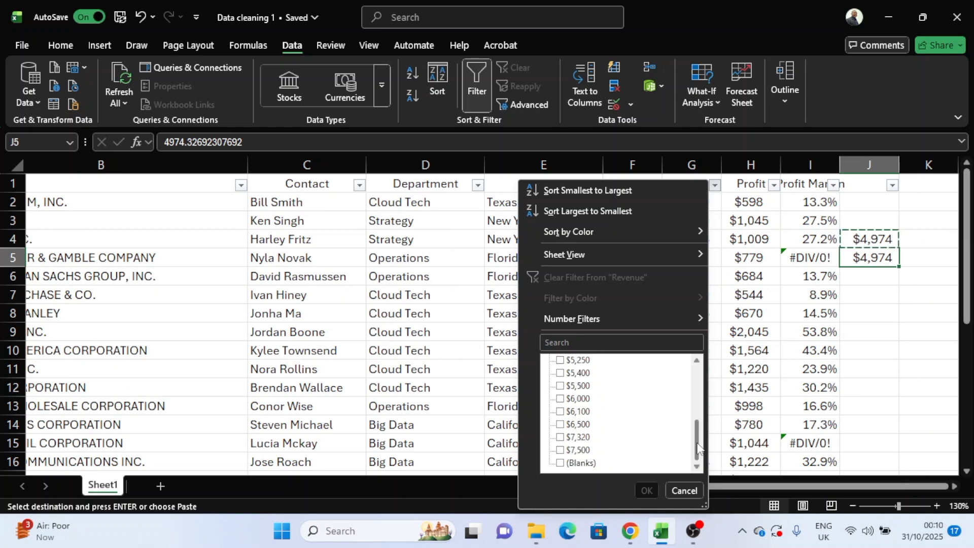
click(560, 462)
click(645, 490)
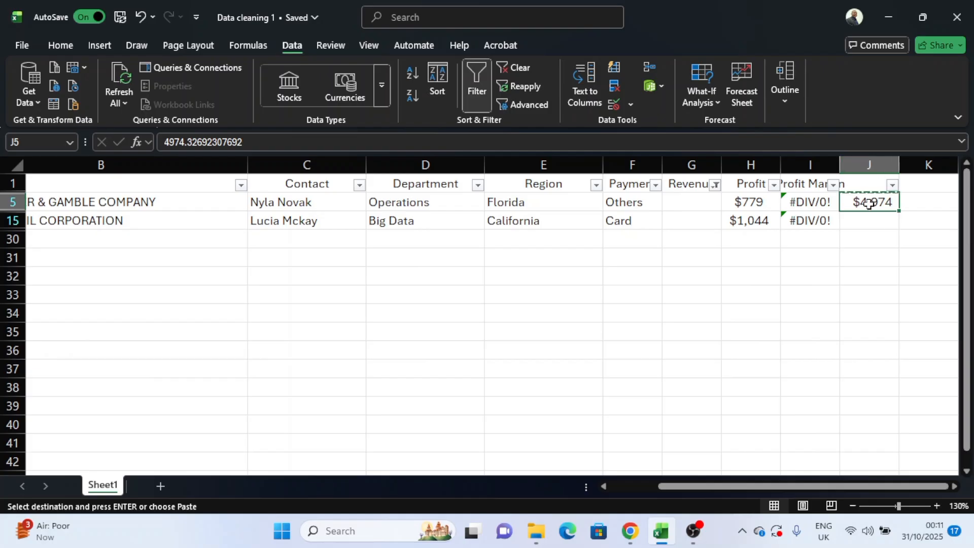
Fill the blank Revenue cells G5 and G15 with the average value from J5, and remove the filter from the sheet.
click(692, 205)
key(ctrl+v)
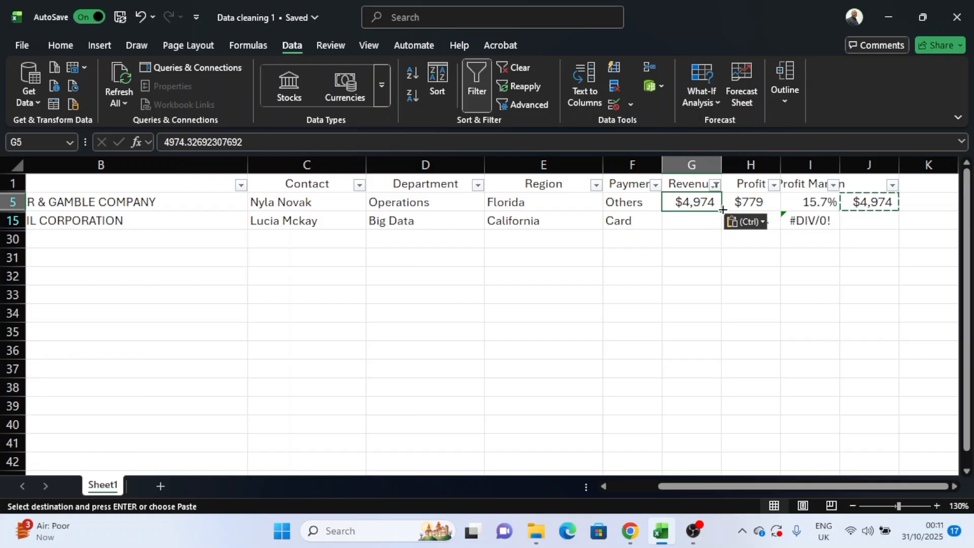
drag(722, 210, 726, 227)
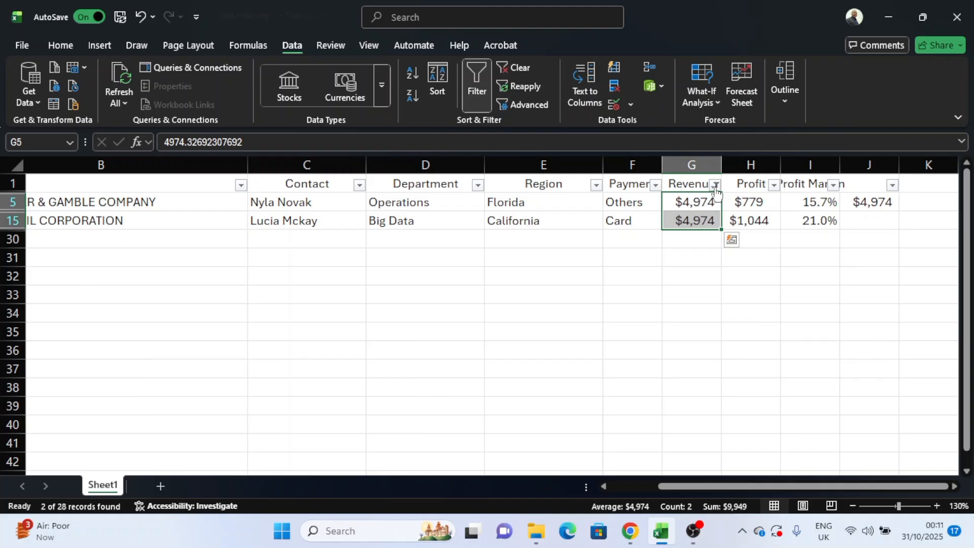
click(478, 92)
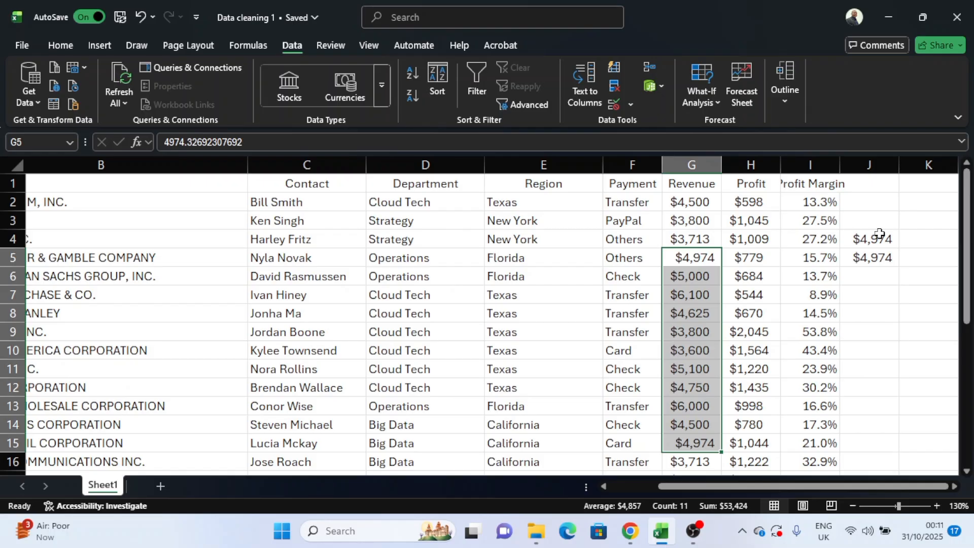
Delete the helper average values from cells J4 and J5.
drag(879, 238, 880, 258)
key(Delete)
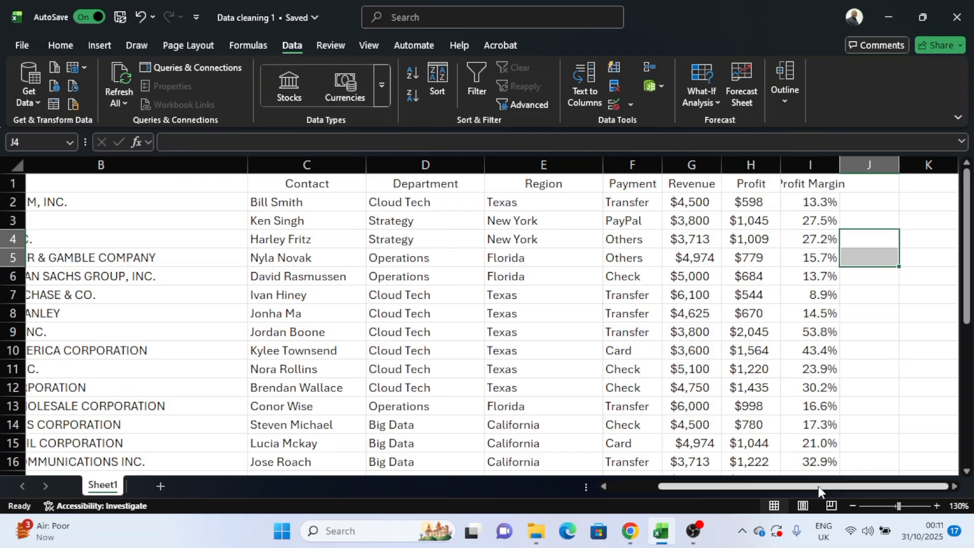
drag(818, 486, 853, 488)
click(893, 329)
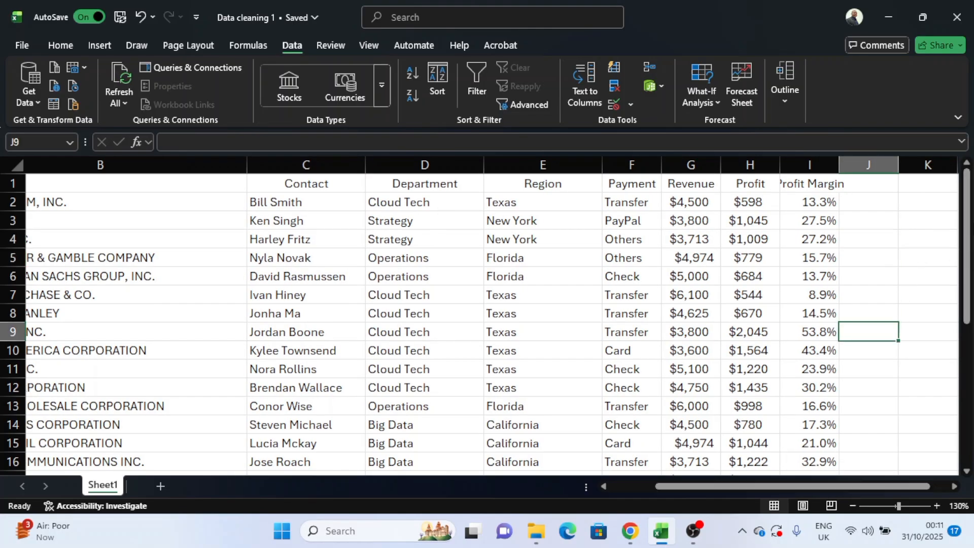
drag(969, 234, 947, 192)
drag(754, 486, 689, 486)
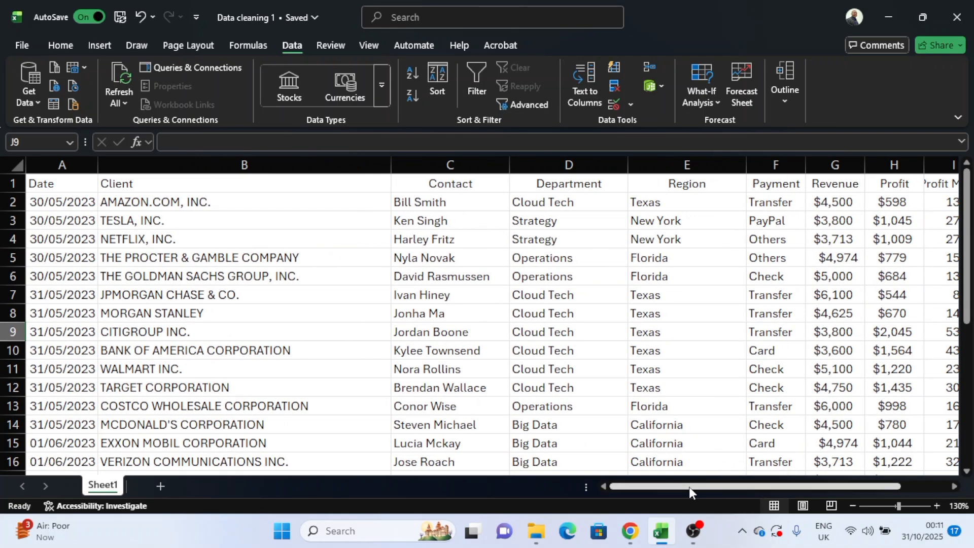